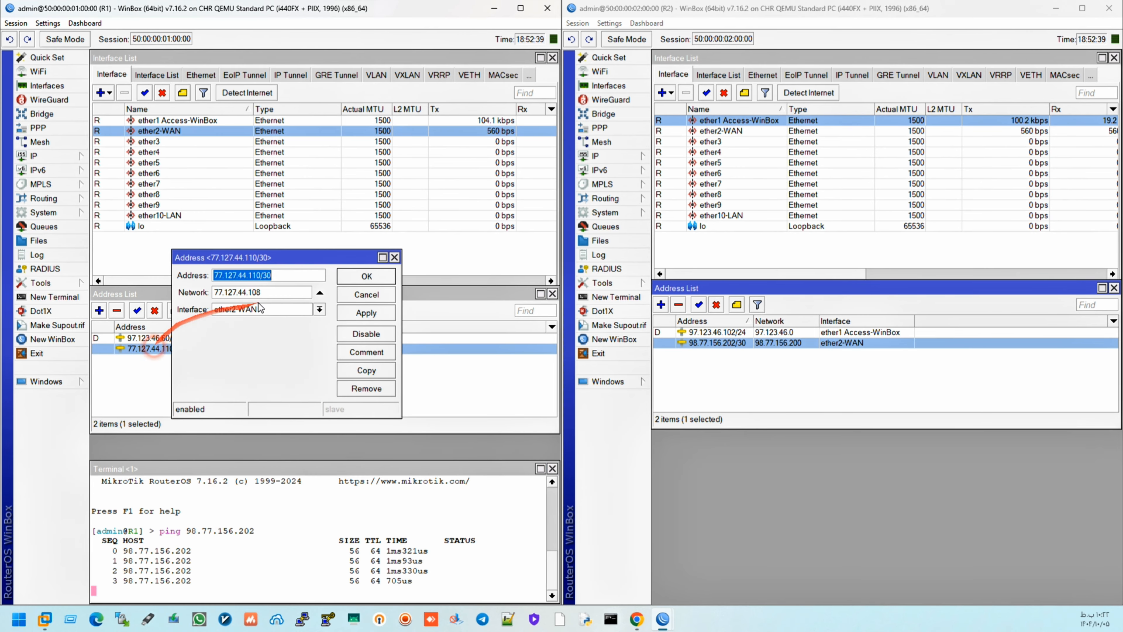
- Copy R1's WAN IP 77.127.44.110 without the prefix and ping it from a new terminal on R2
left_click_drag(250, 277, 209, 275)
right_click(231, 276)
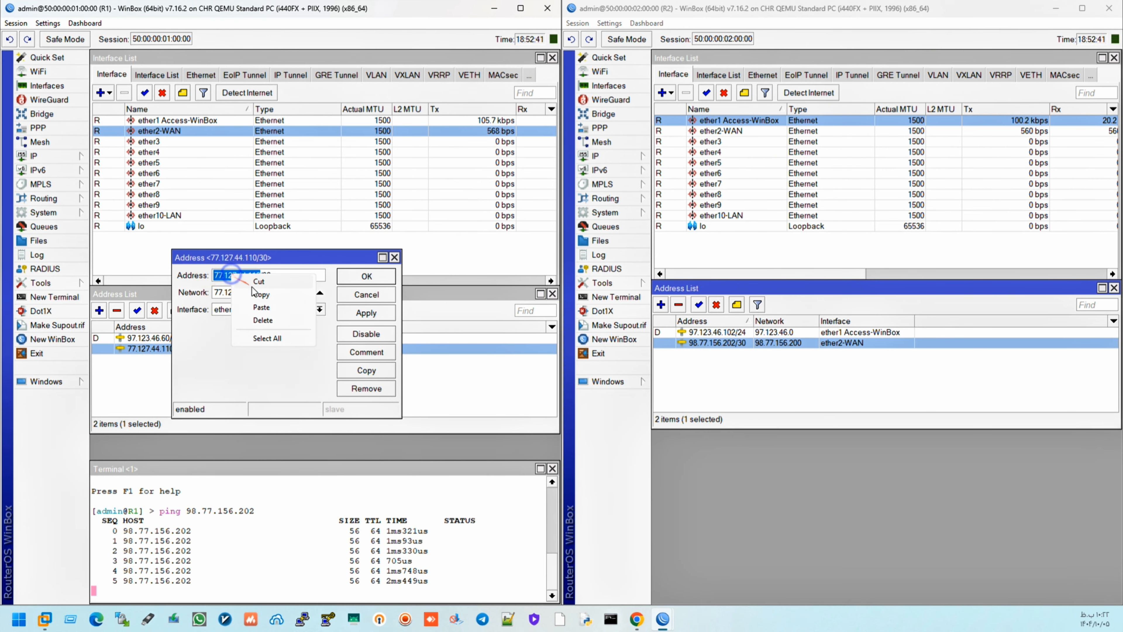
left_click(254, 292)
left_click(348, 297)
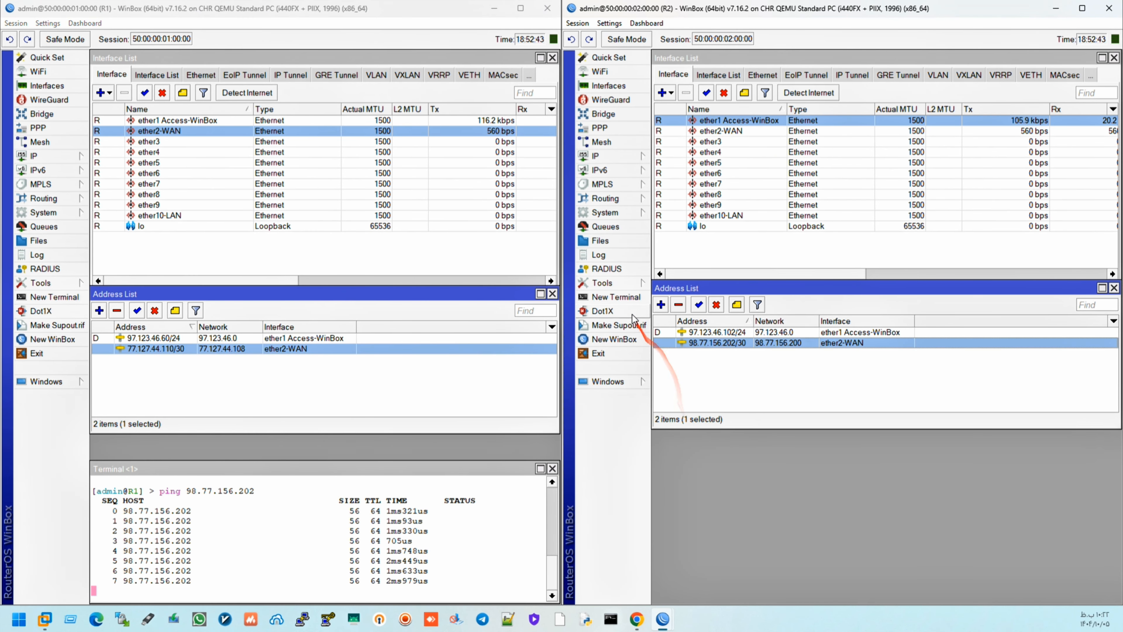
left_click(617, 297)
left_click(838, 546)
type("ping")
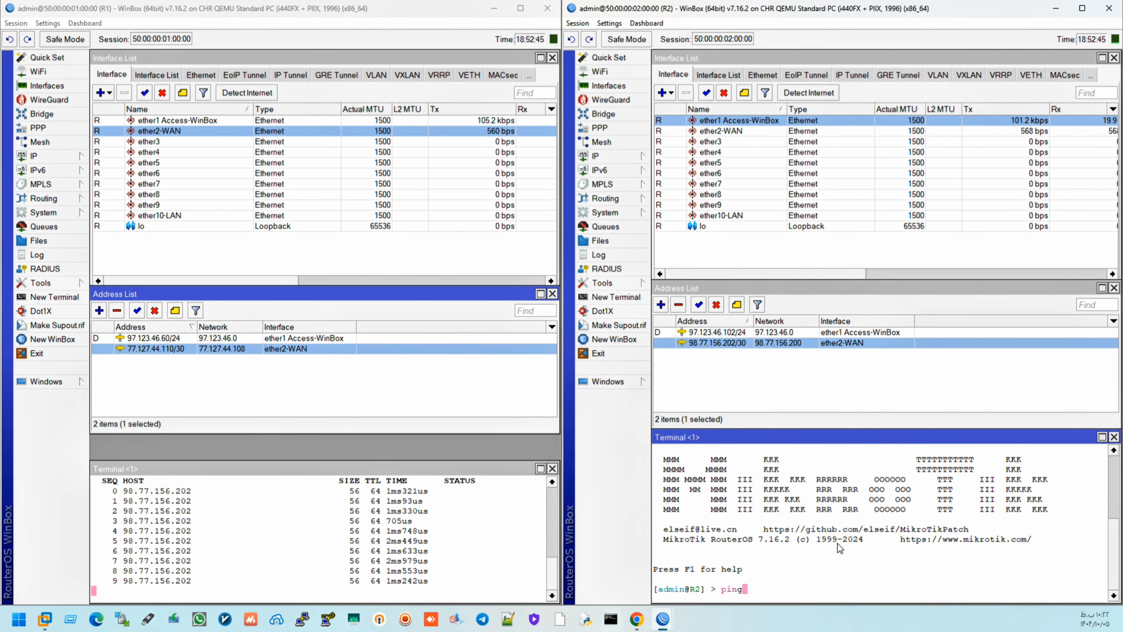
key("ctrl+v")
key("Return")
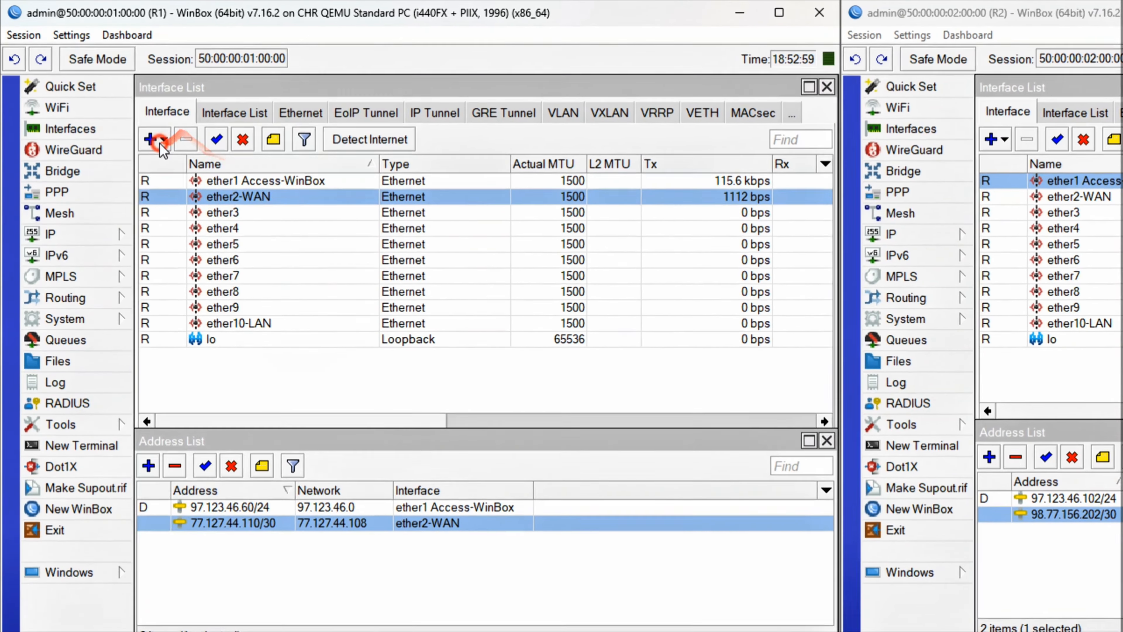
- Start a new EoIP tunnel interface on R1 and copy R2's WAN IP 98.77.156.202 from its ether2-WAN address entry
left_click(102, 93)
left_click(188, 166)
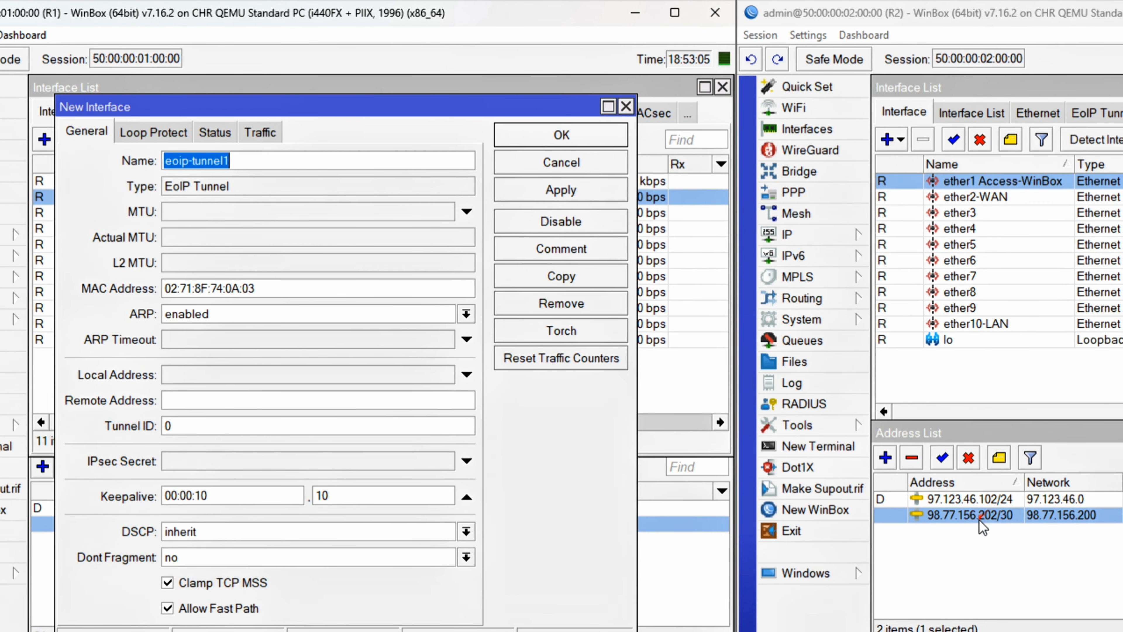
double_click(982, 517)
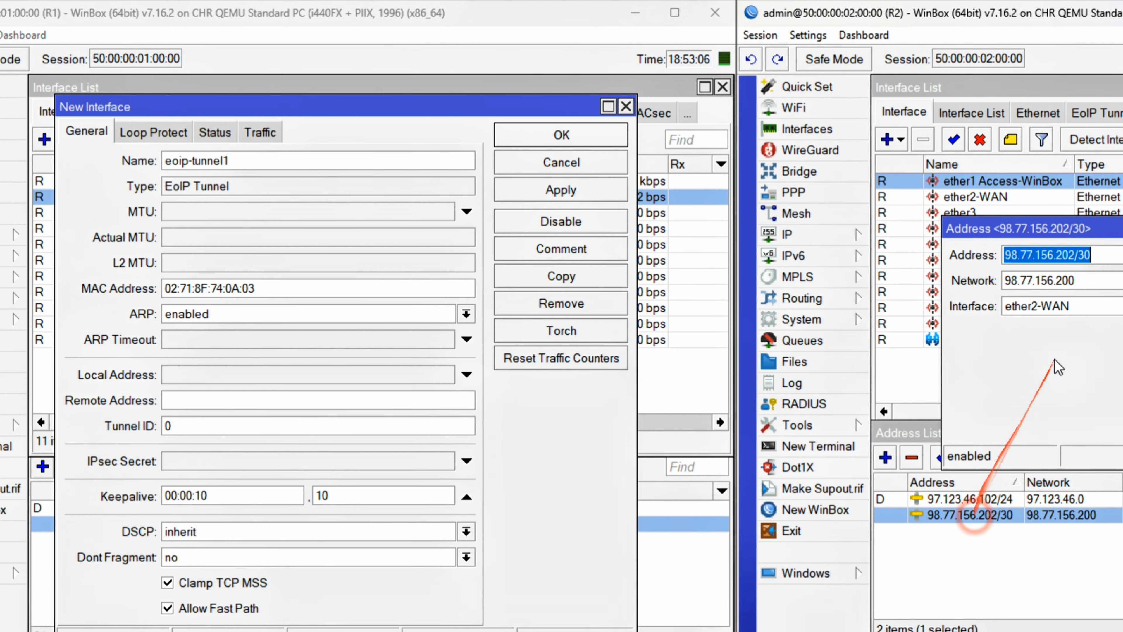
left_click(1071, 256)
left_click_drag(1071, 257, 1006, 256)
right_click(1014, 255)
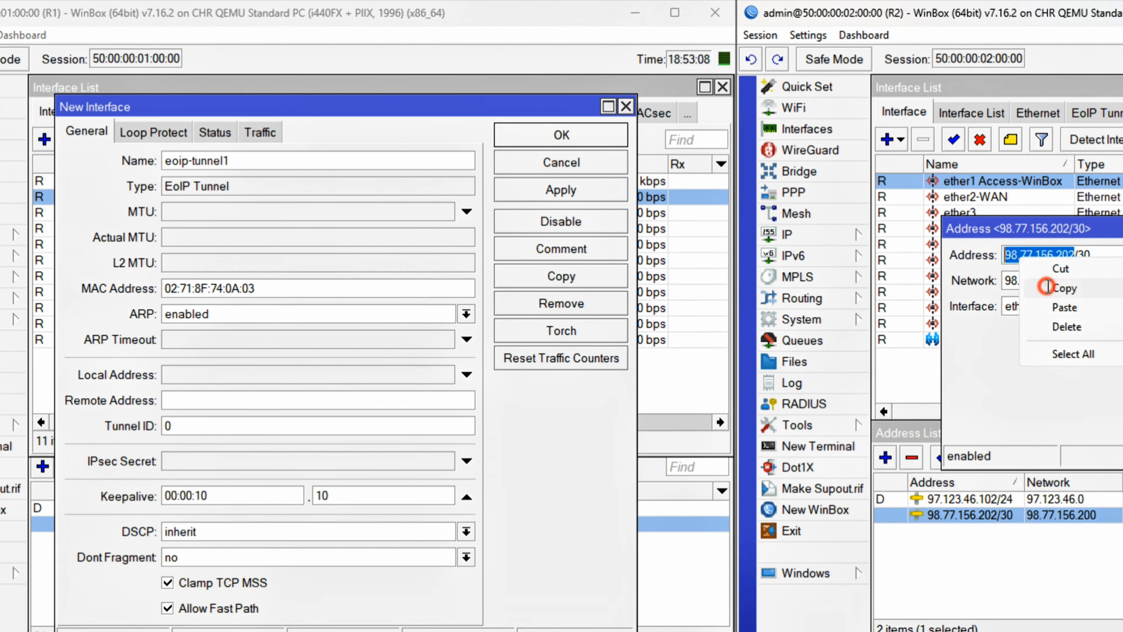
left_click(1048, 288)
- Name R1's tunnel eoip-98.77.156.202 with tunnel ID 10, and dismiss R2's address details without changes
left_click_drag(245, 161, 199, 161)
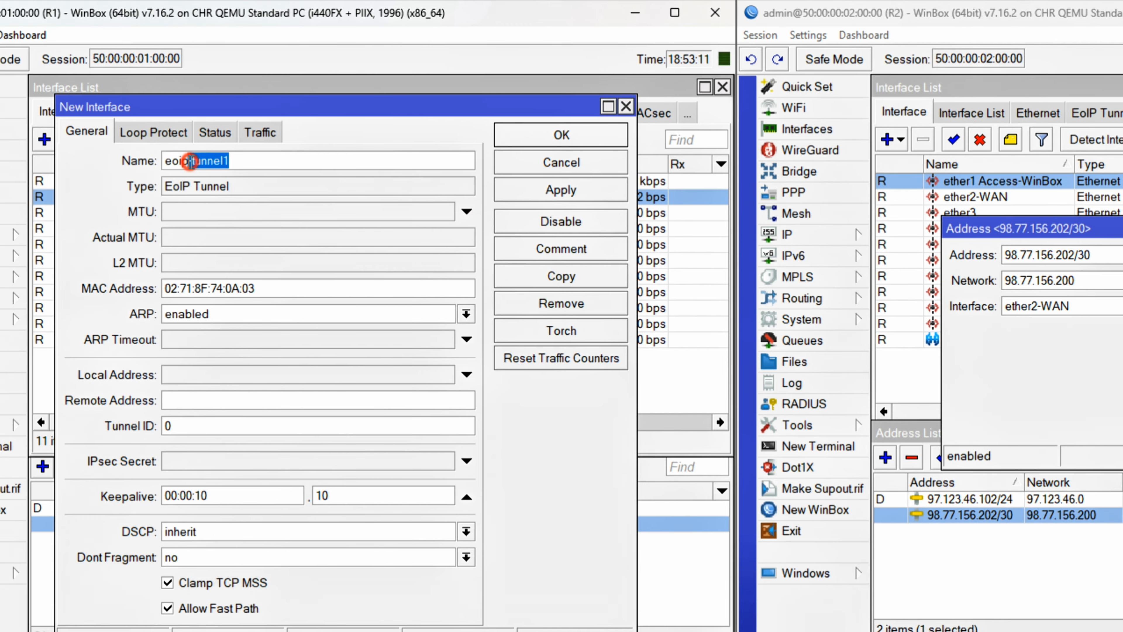
key("ctrl+v")
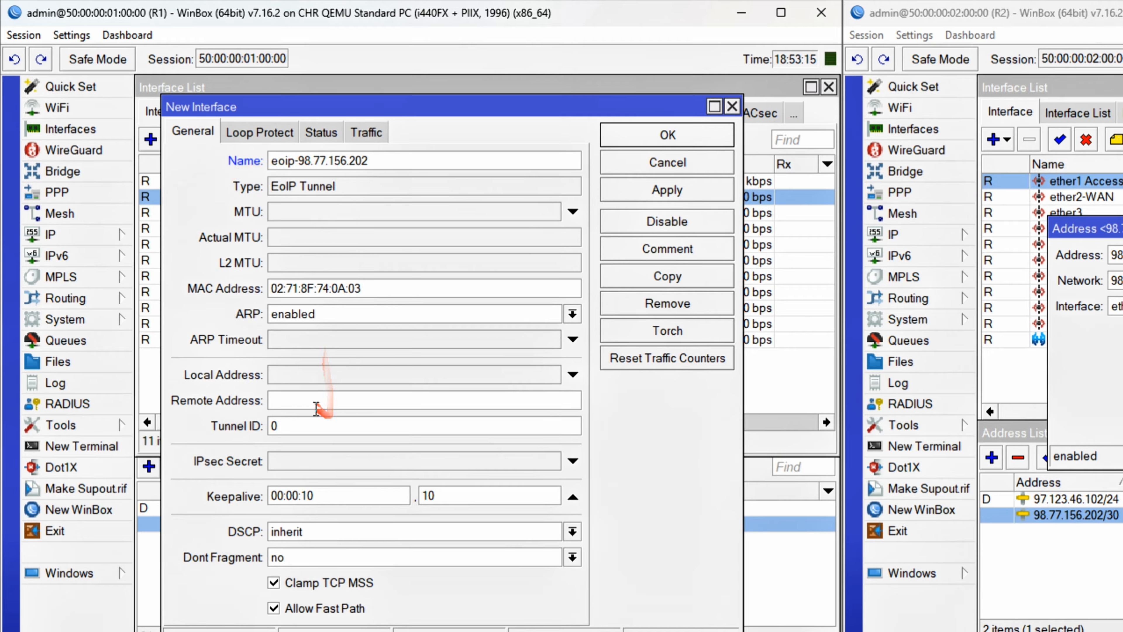
left_click_drag(316, 424, 268, 428)
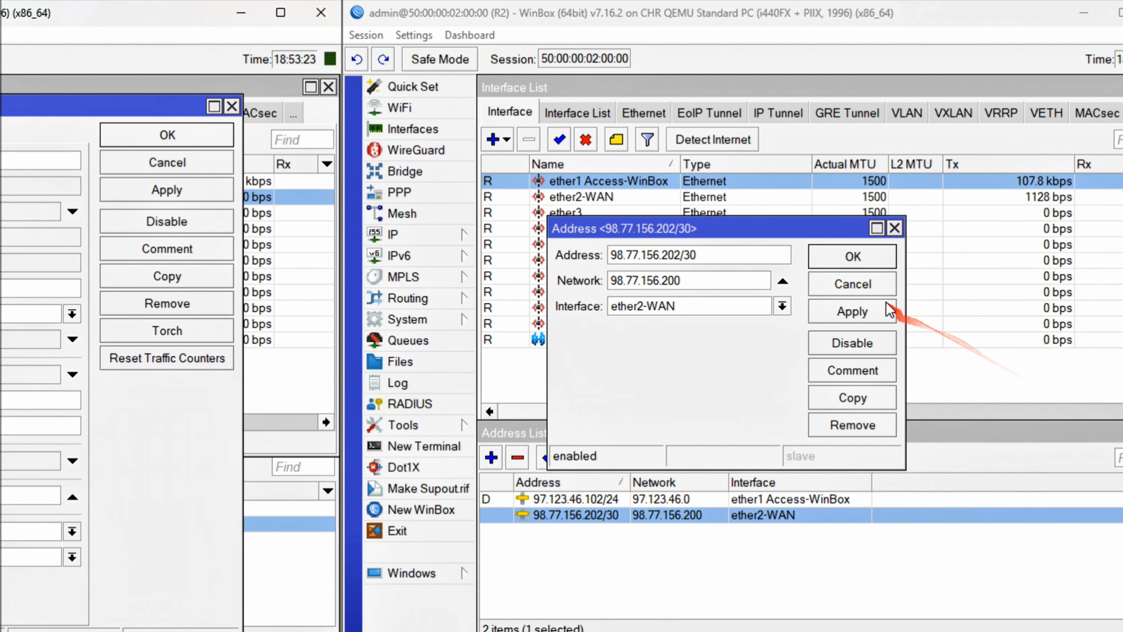
left_click(869, 287)
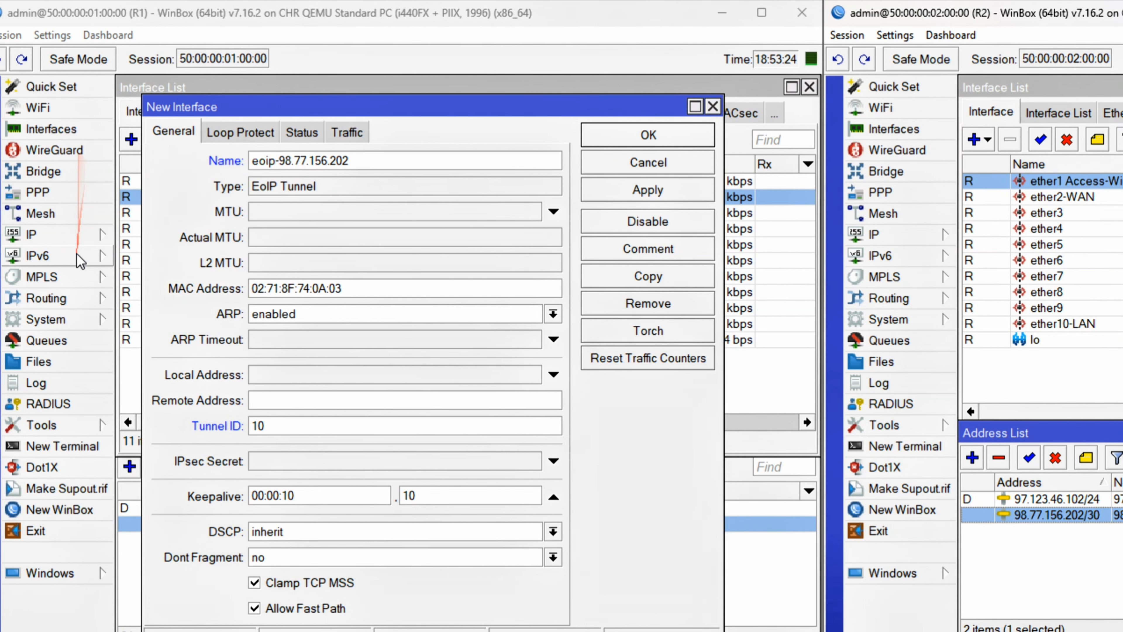
- Copy the IP 77.127.44.110 from R1's ether2-WAN address entry and close the entry without changes
left_click(138, 572)
left_click(205, 524)
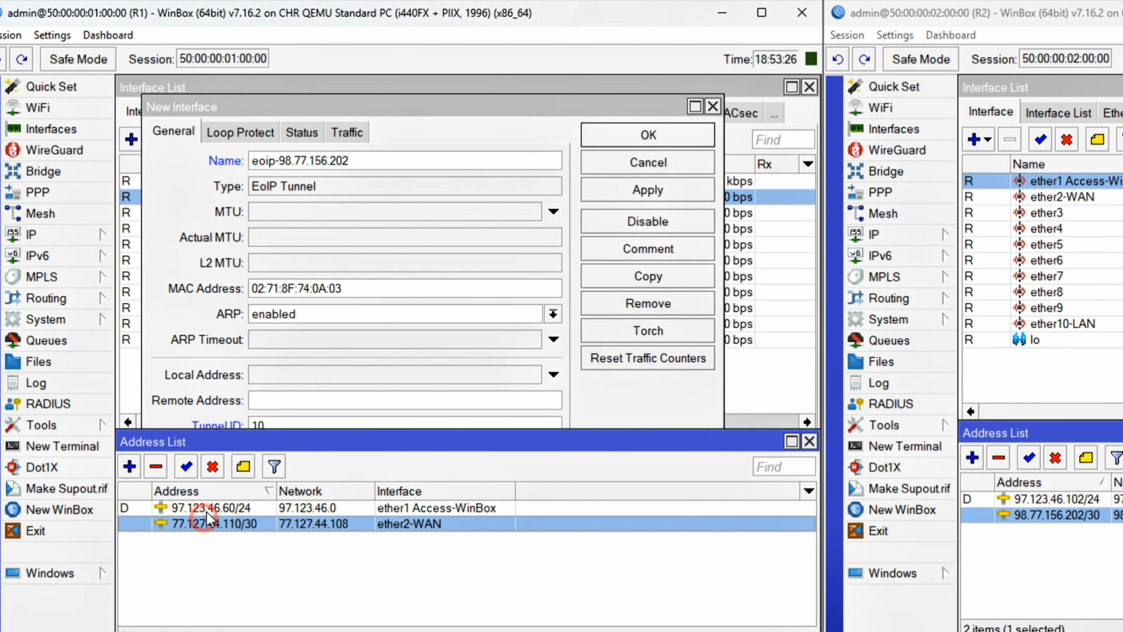
double_click(208, 520)
left_click(303, 415)
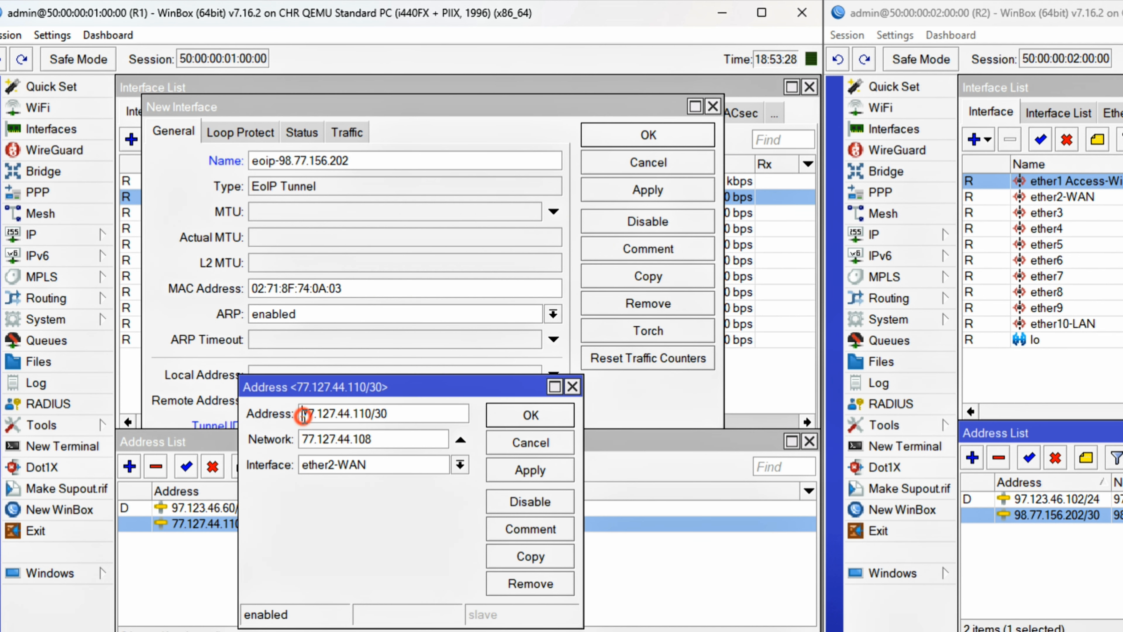
right_click(370, 416)
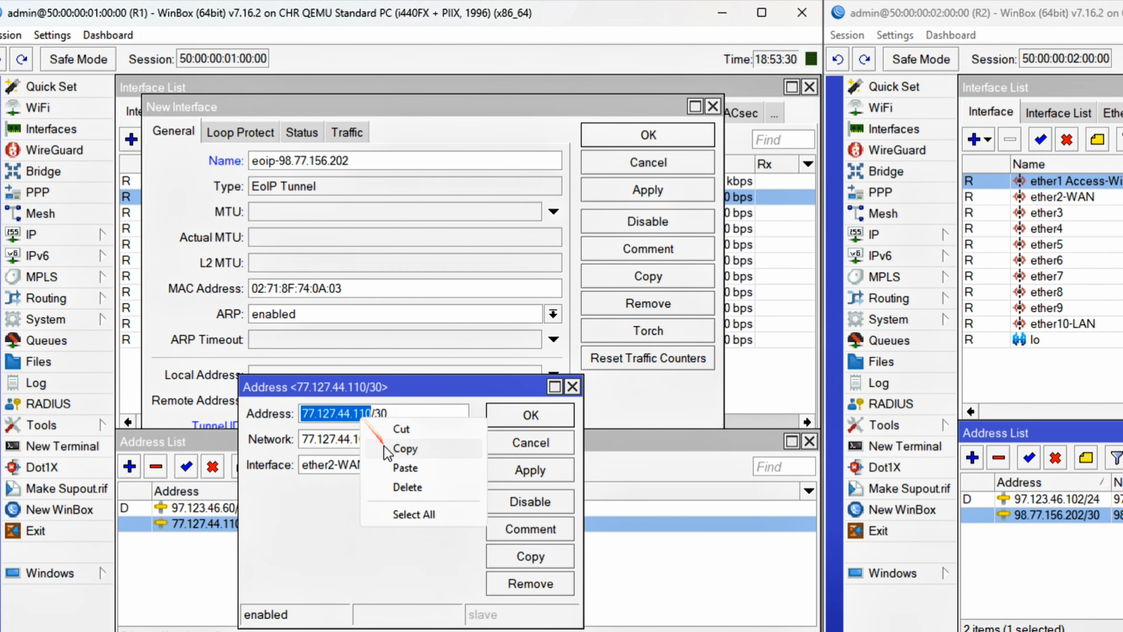
left_click(404, 447)
left_click(515, 442)
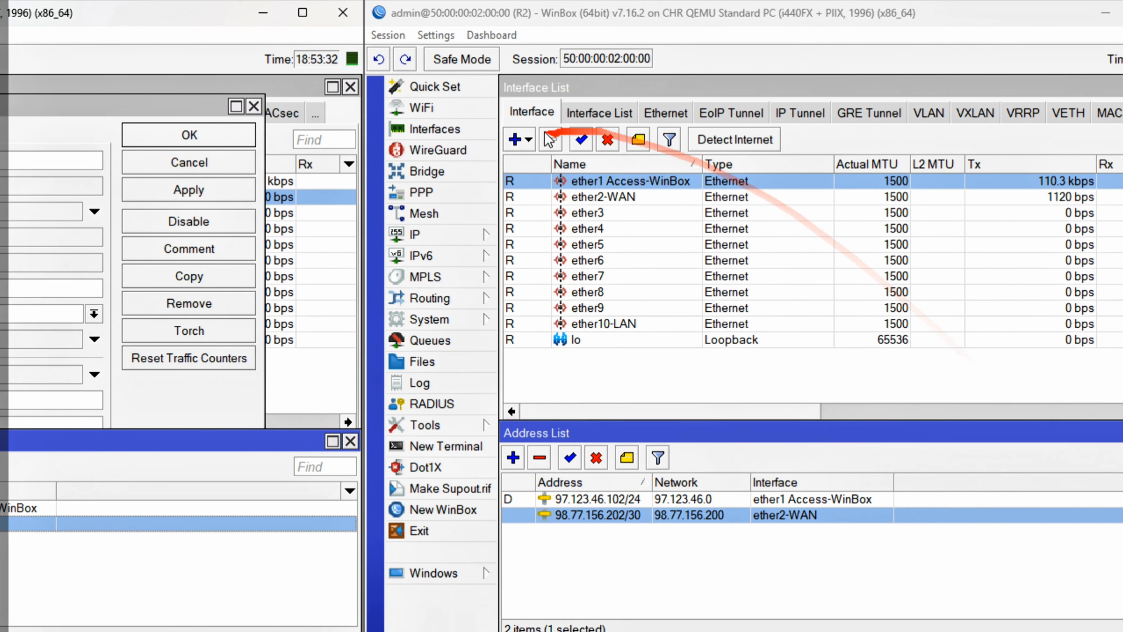
- Set up a new EoIP tunnel on R2 named eoip-77.127.44.110 with tunnel ID 10 and remote address 77.127.44.110
left_click(975, 140)
left_click(554, 165)
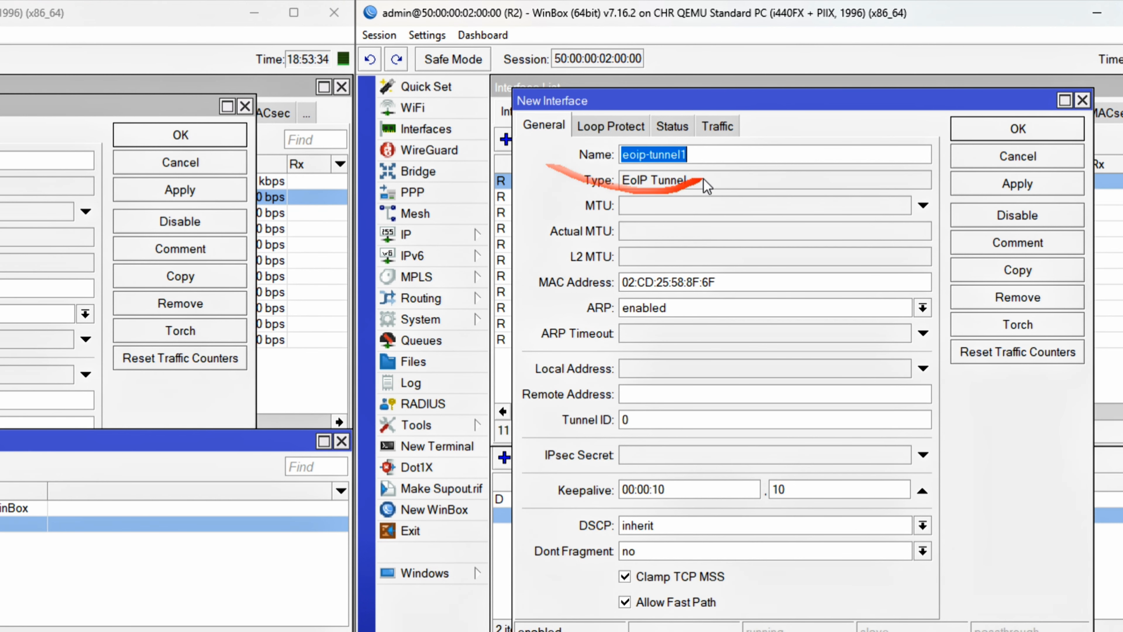
left_click_drag(704, 163, 659, 163)
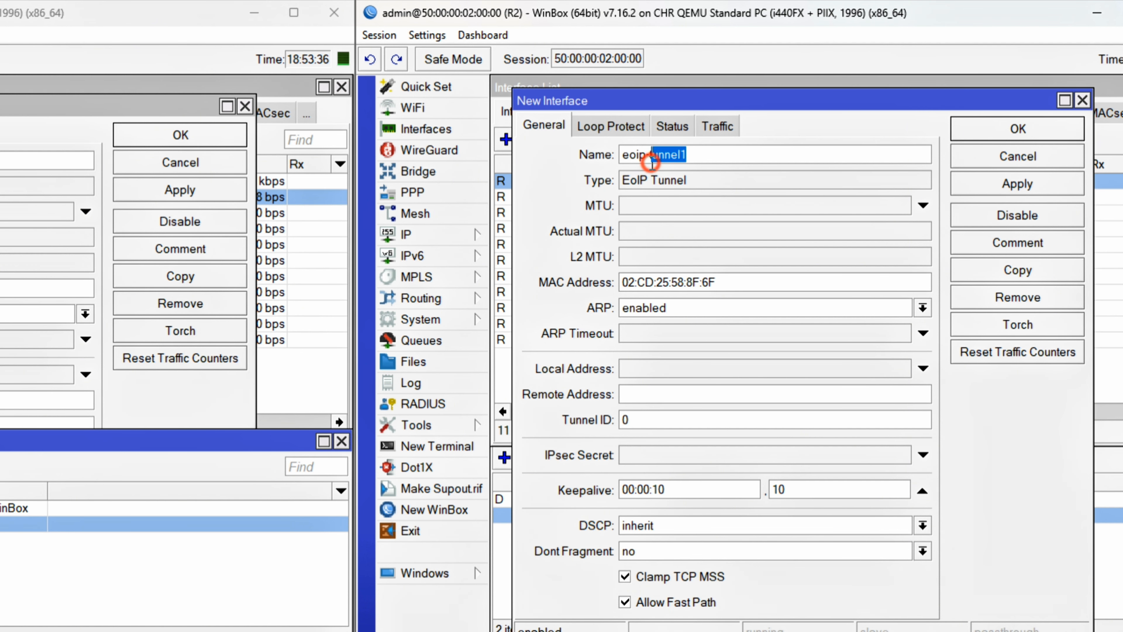
key("ctrl+v")
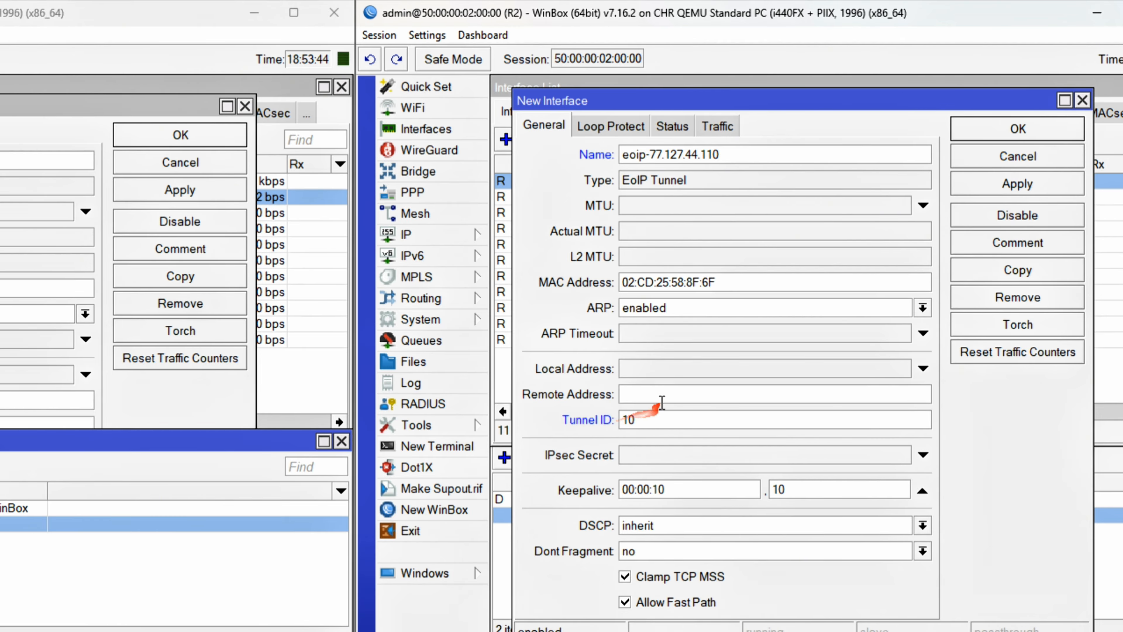
left_click_drag(698, 398, 626, 395)
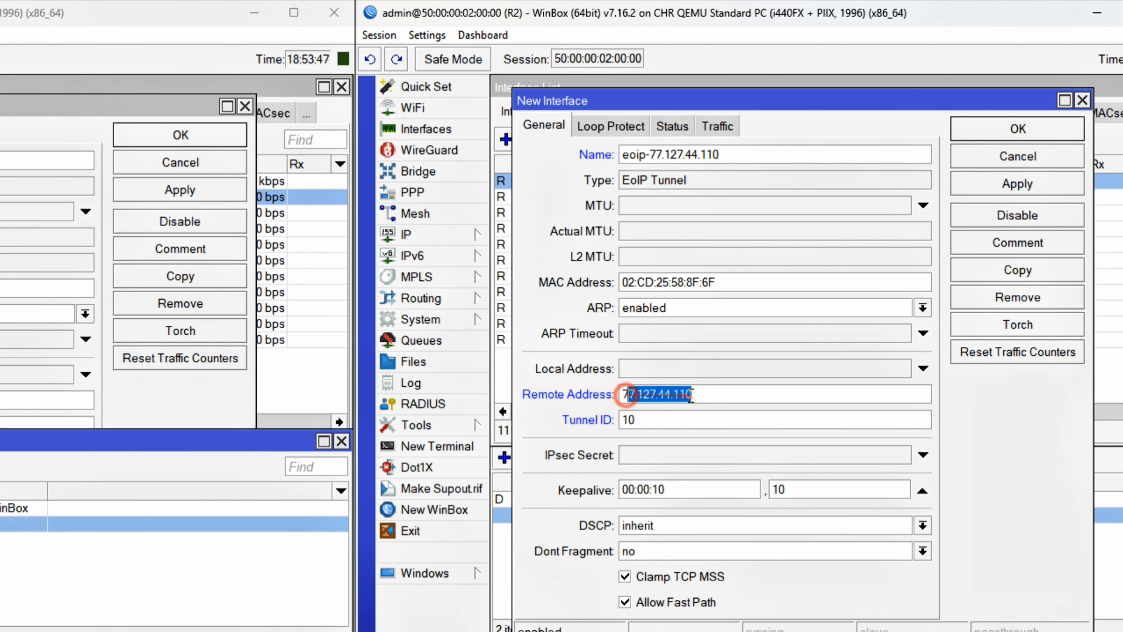
left_click(690, 395)
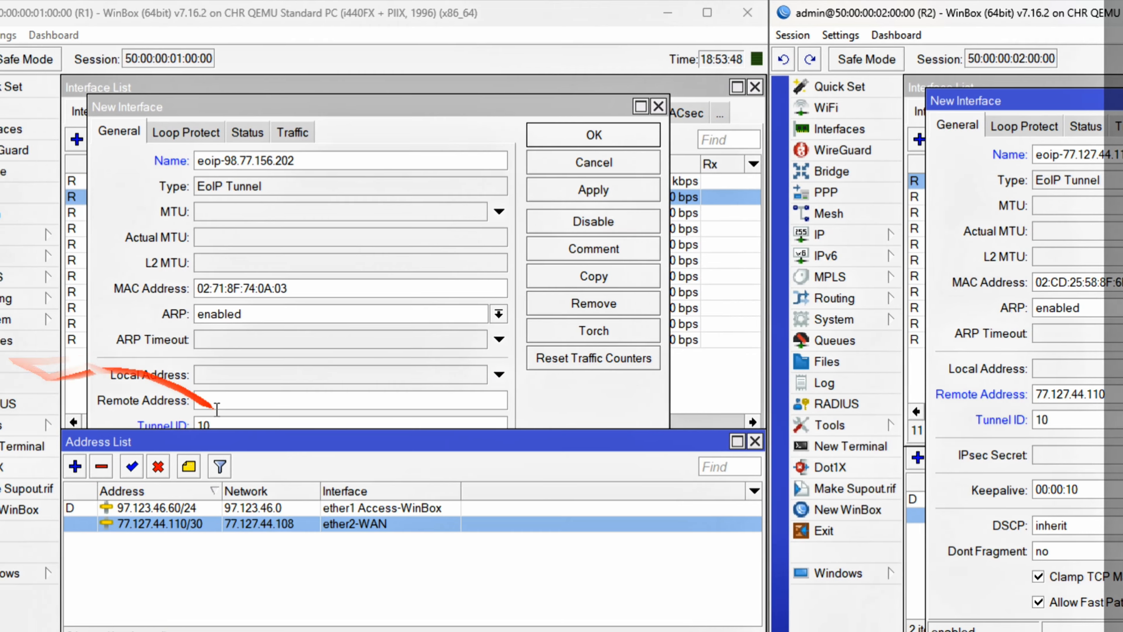
- Set the remote address of R1's tunnel to 98.77.156.202 by copying it from the tunnel name, and save the tunnels on both routers
left_click(34, 400)
left_click_drag(99, 160, 66, 159)
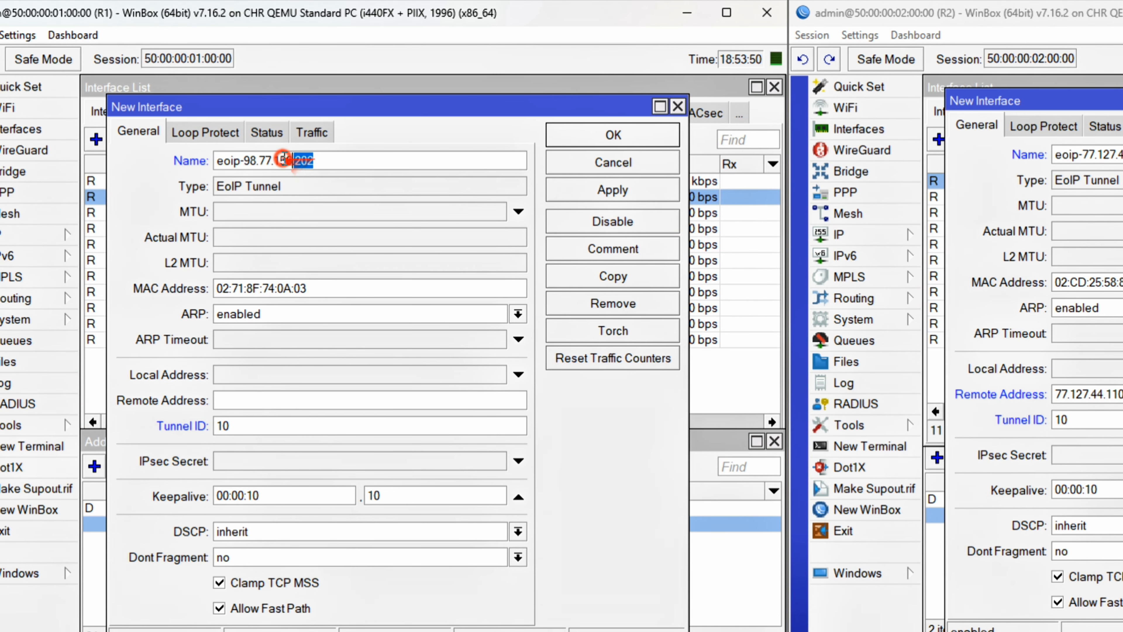
right_click(246, 160)
left_click(305, 191)
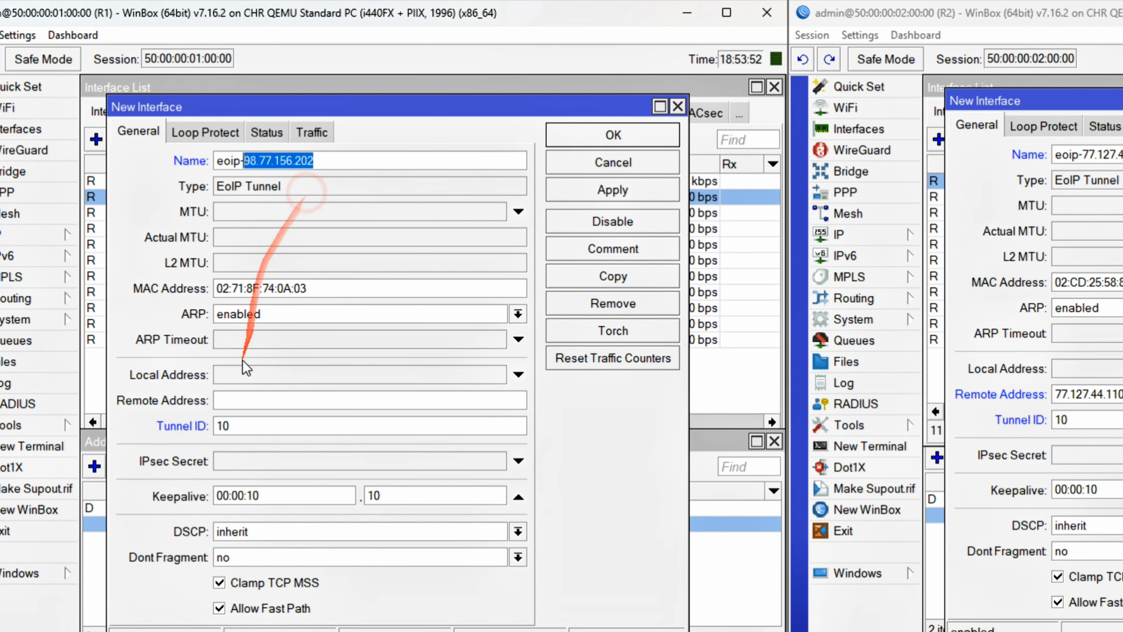
left_click(242, 398)
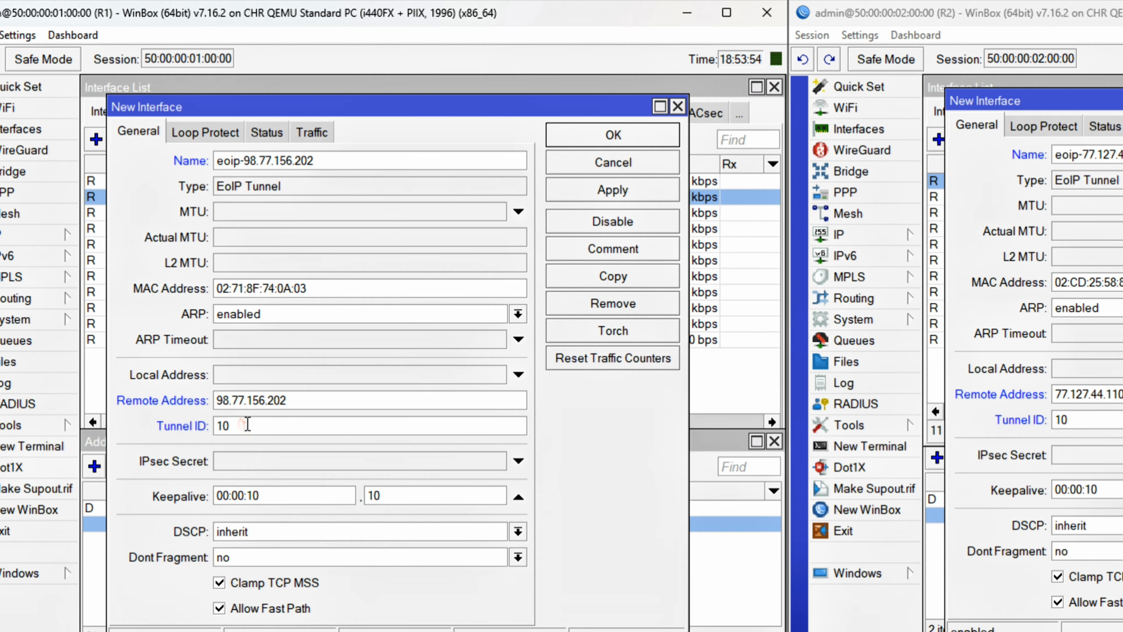
left_click(644, 137)
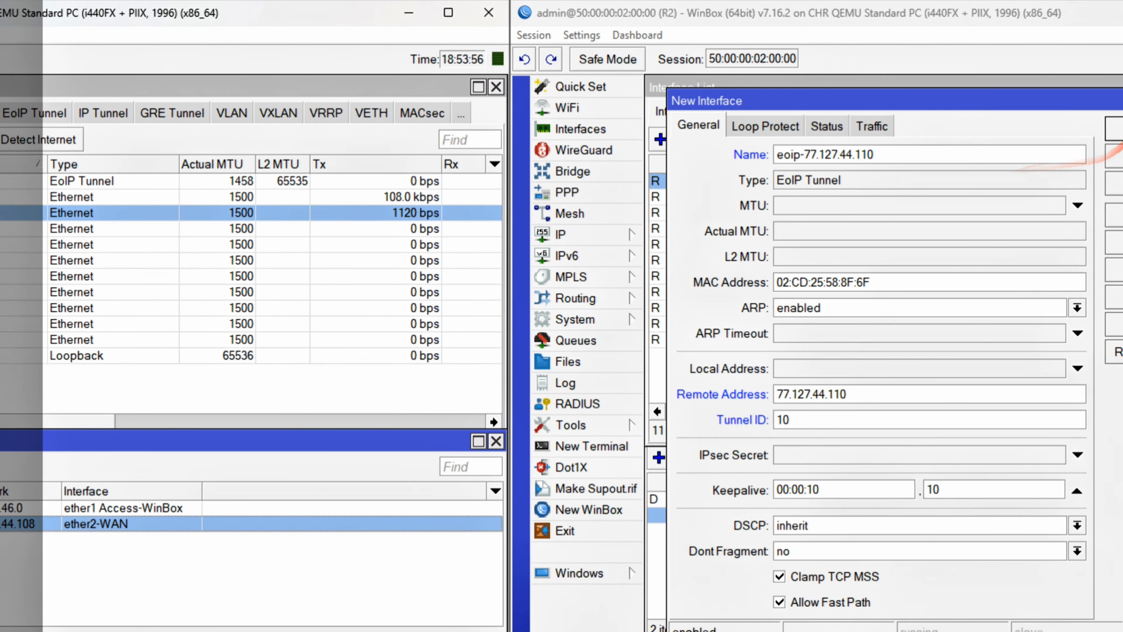
left_click(1120, 129)
left_click(666, 181)
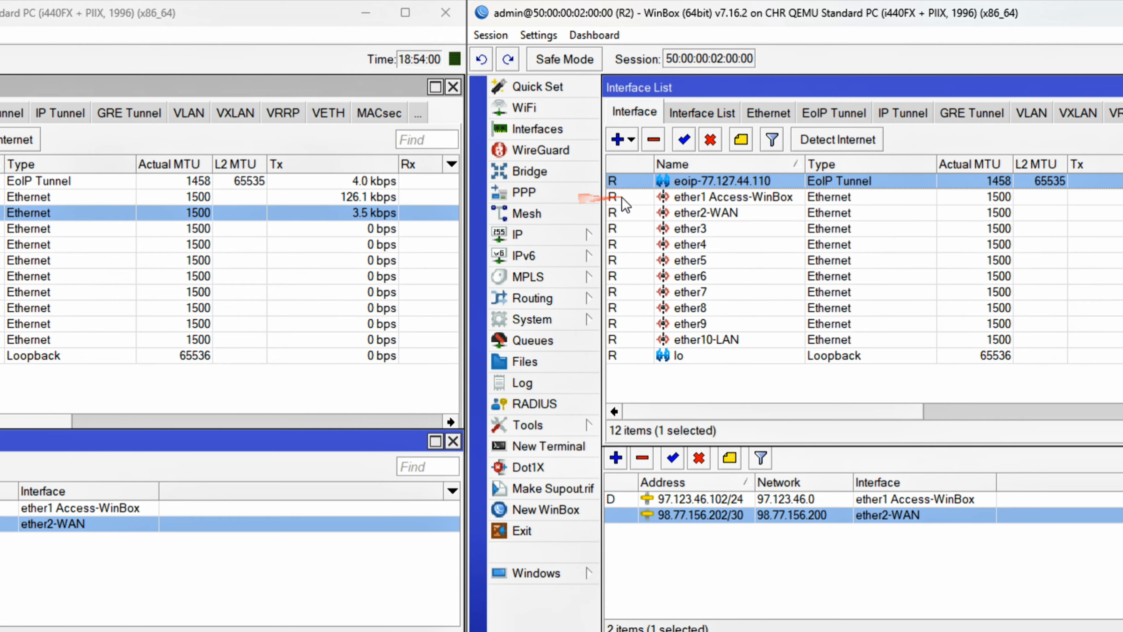
- Start a new IP address entry on R2 with 10.1.1.1/30 on interface eoip-77.127.44.110
left_click(714, 567)
left_click(615, 457)
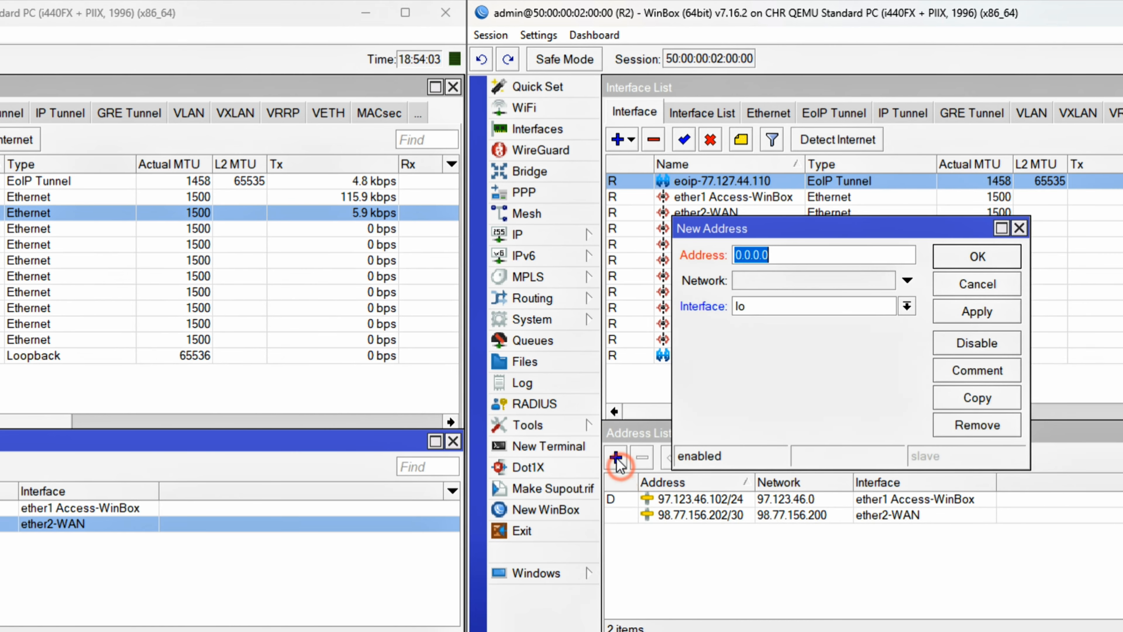
left_click_drag(781, 236, 802, 248)
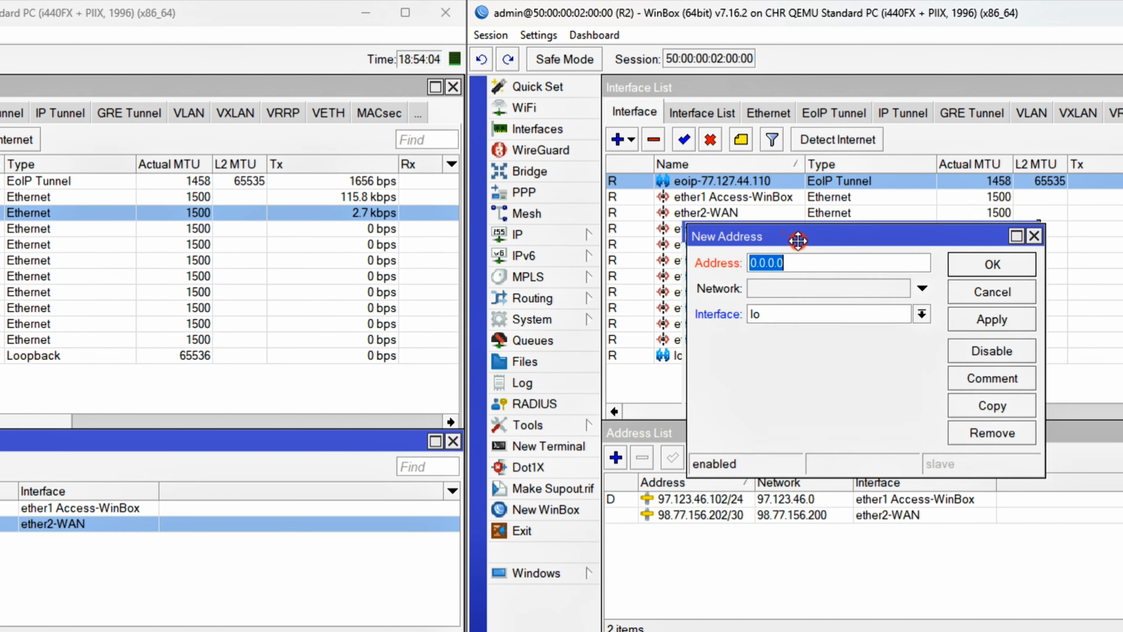
left_click(815, 316)
left_click(816, 333)
left_click(719, 259)
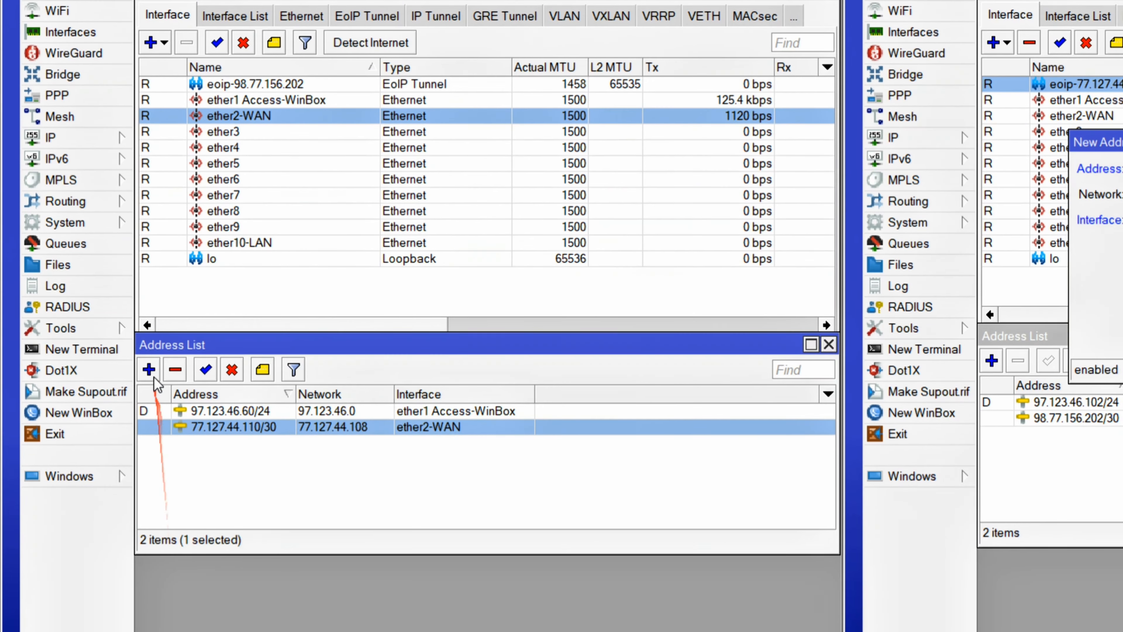
- Add the IP address 10.1.1.1/30 to interface eoip-98.77.156.202 on R1
left_click(153, 375)
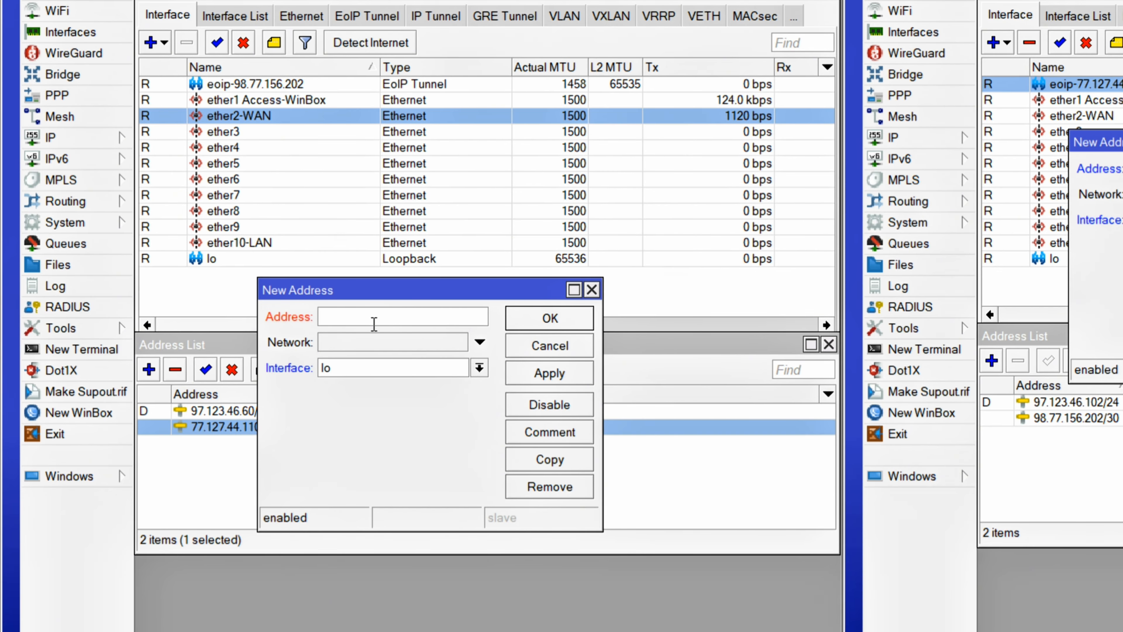
type("10.1.1.1/30")
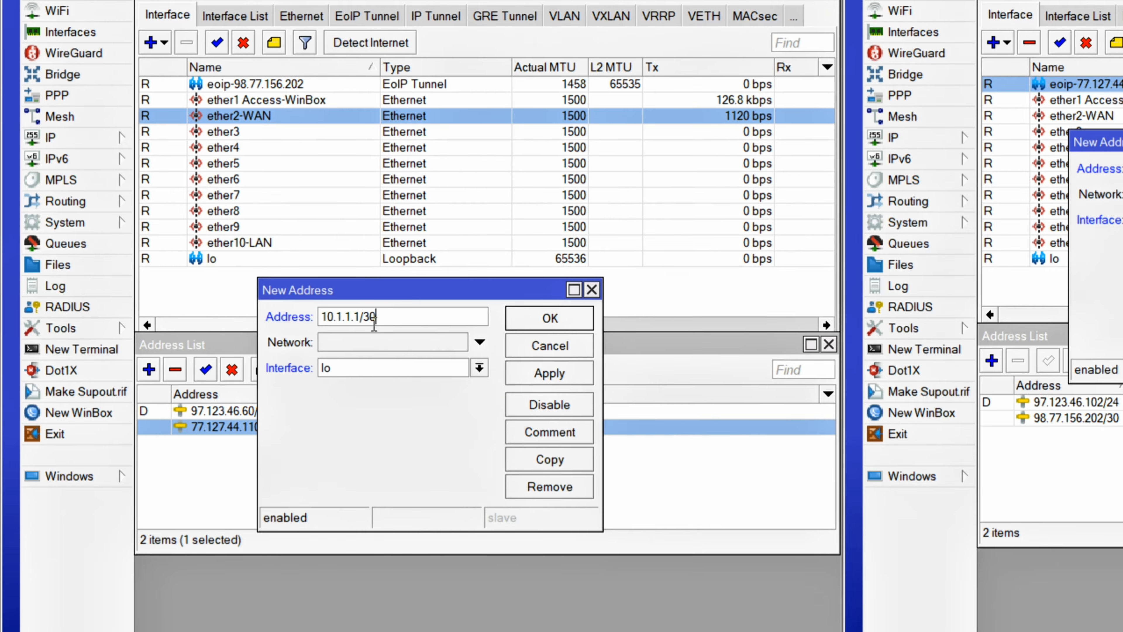
left_click(345, 374)
left_click(375, 390)
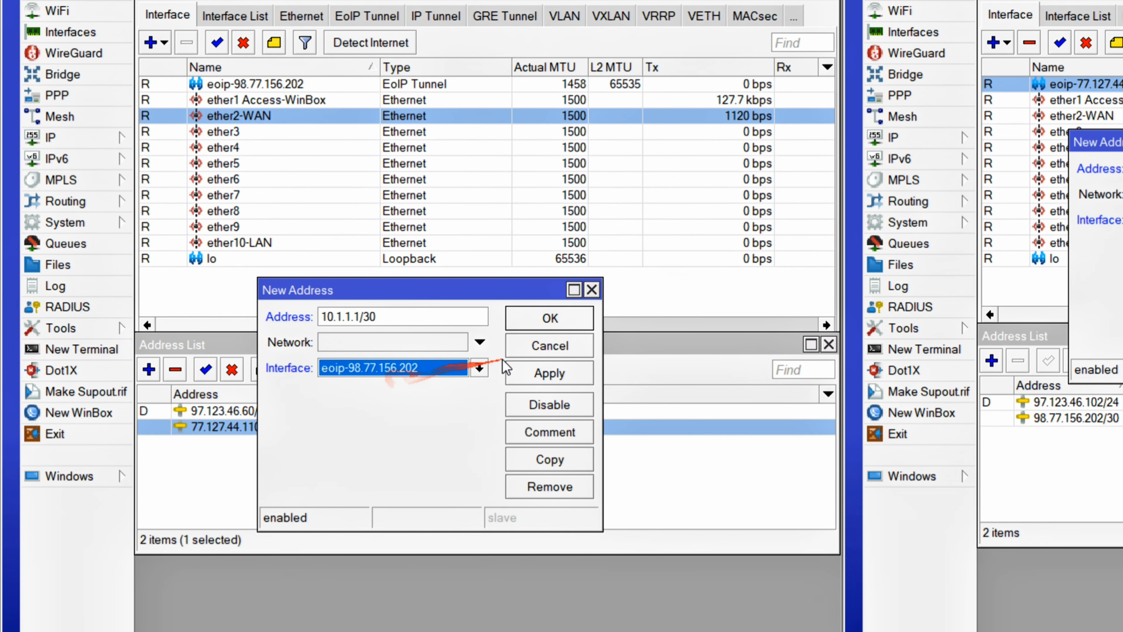
left_click(549, 318)
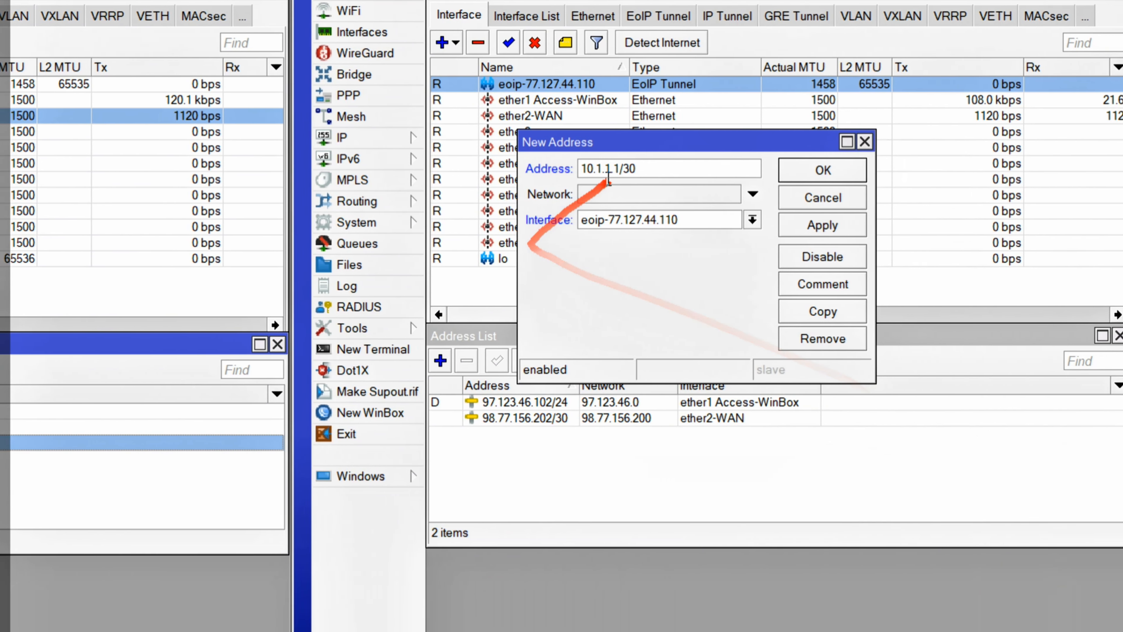
- Change R2's pending tunnel address to 10.1.1.2/30 and save it
left_click(608, 169)
key("BackSpace")
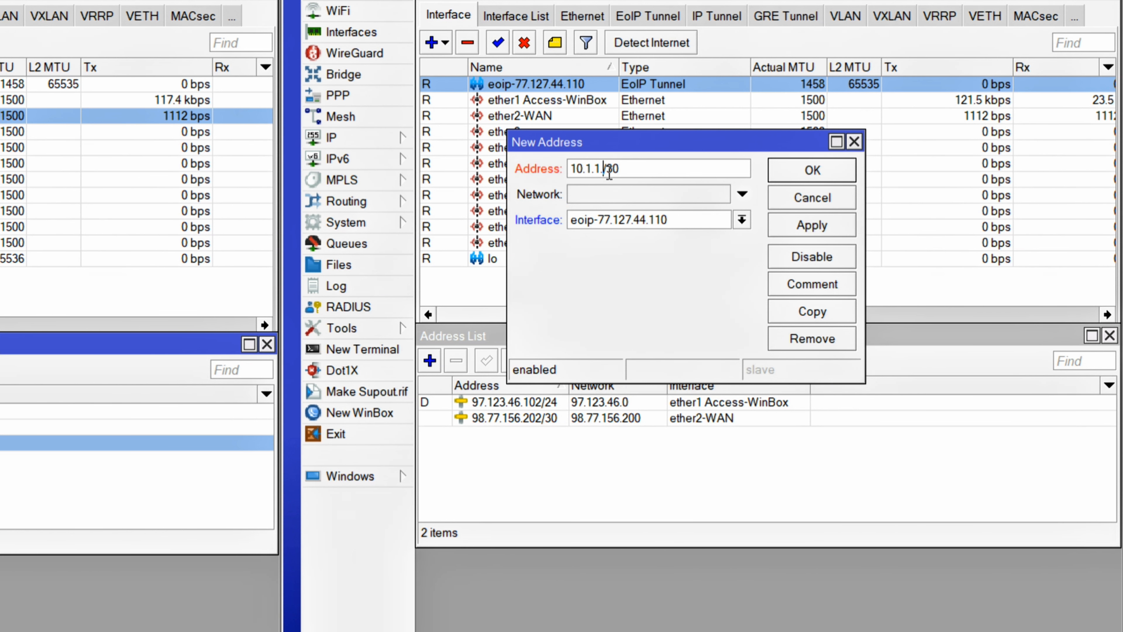
type("2")
key("Return")
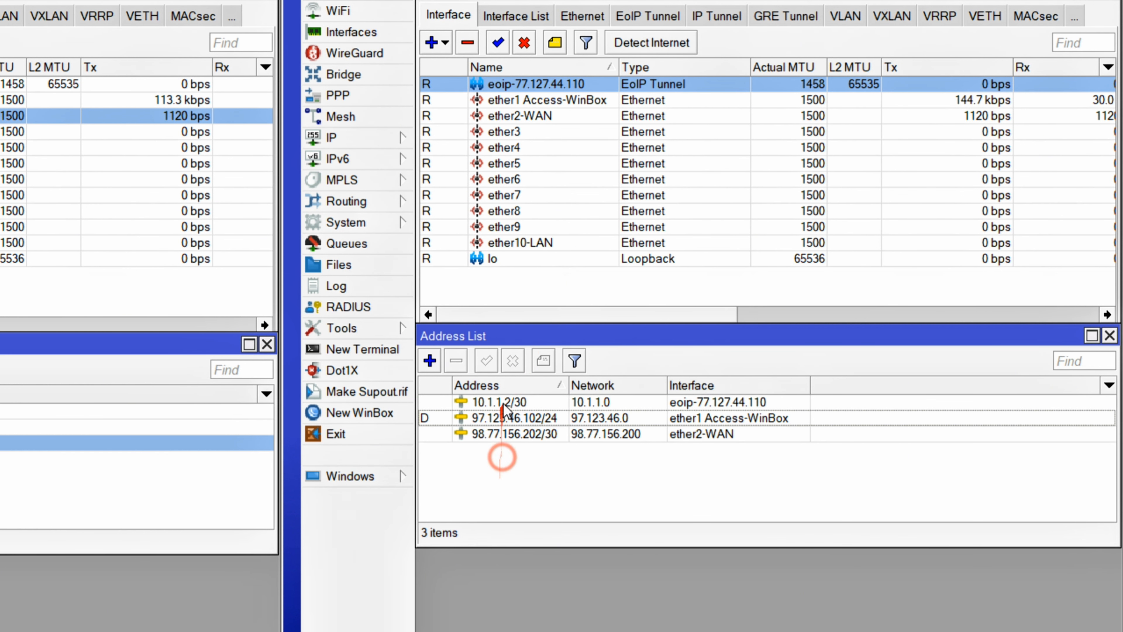
left_click(527, 454)
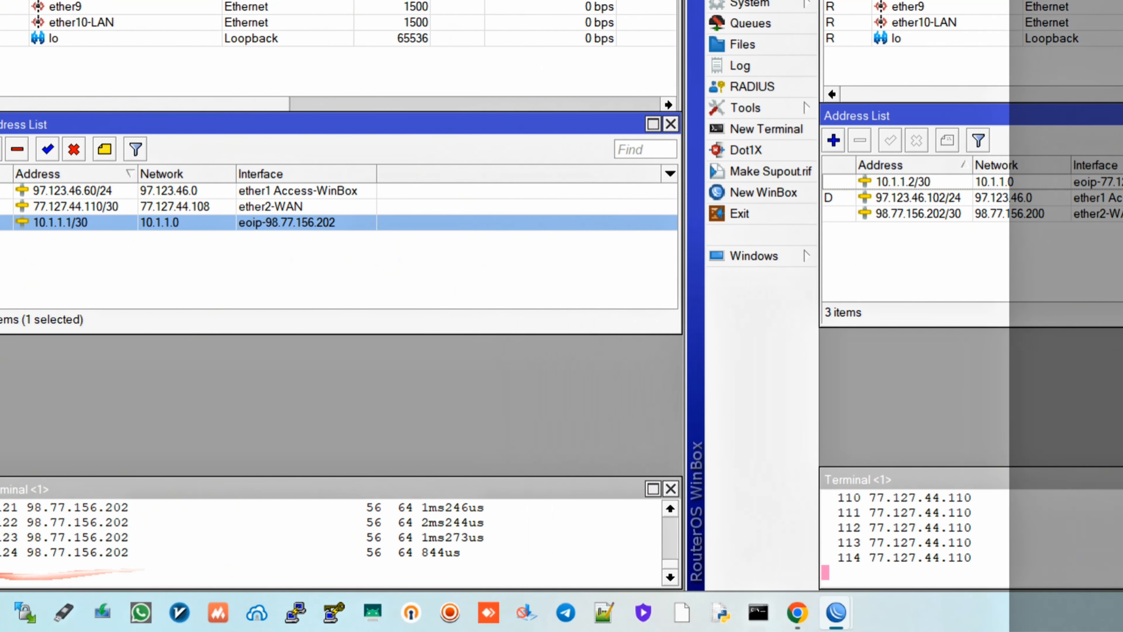
- Stop the running ping in R1's terminal and ping R2's tunnel address 10.1.1.2 instead
left_click(143, 556)
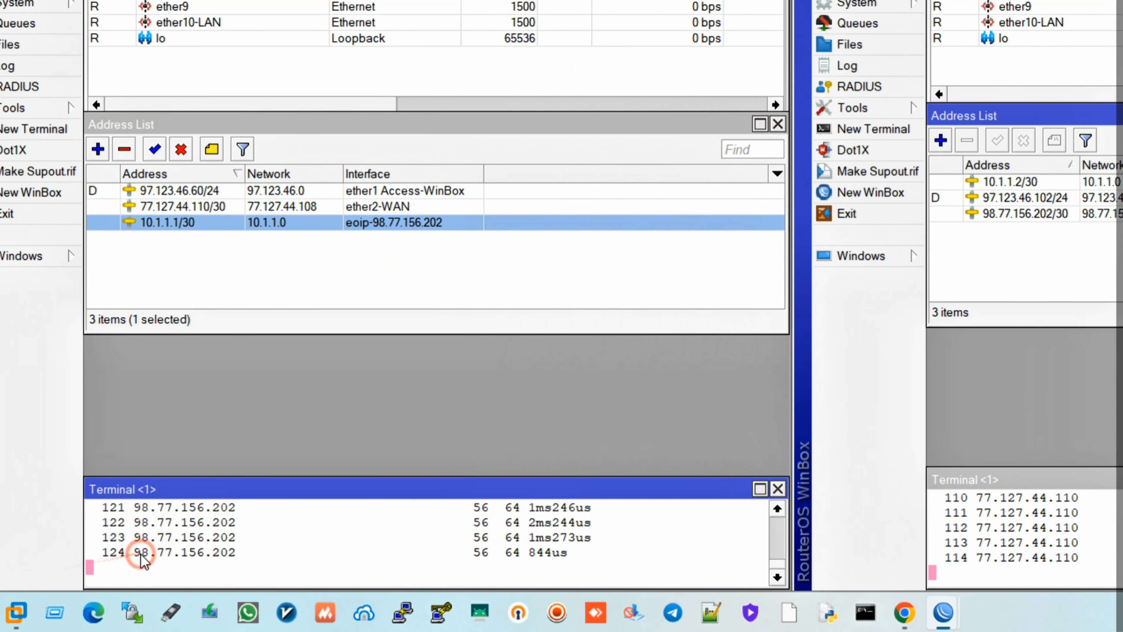
key("ctrl+c")
key("Return")
key("Return")
type("ping ")
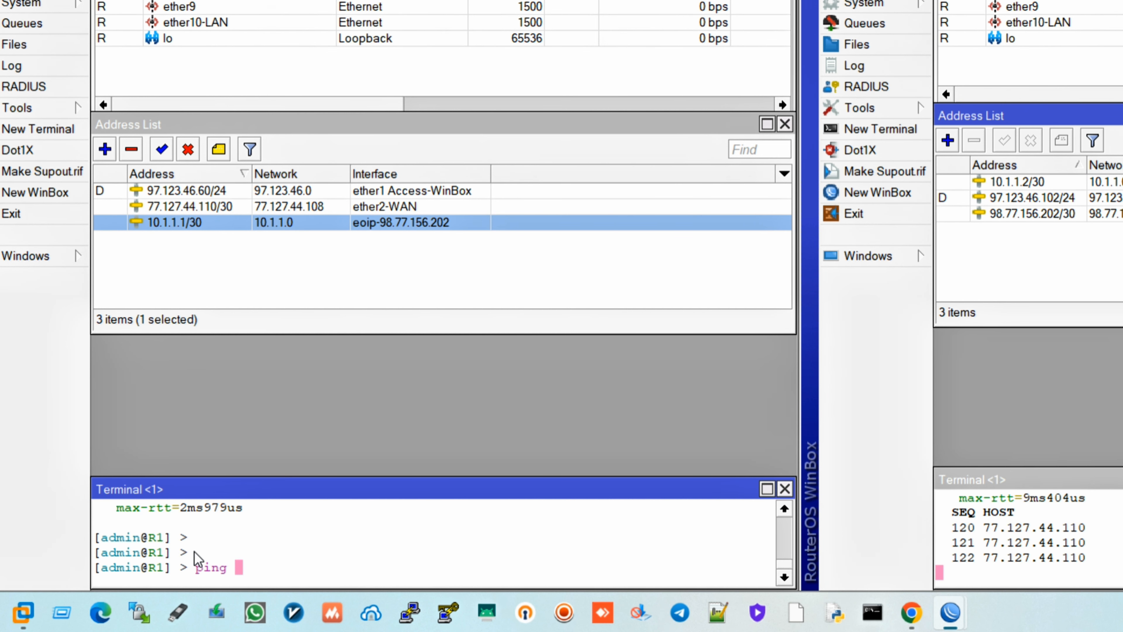
type("10.1.1.2")
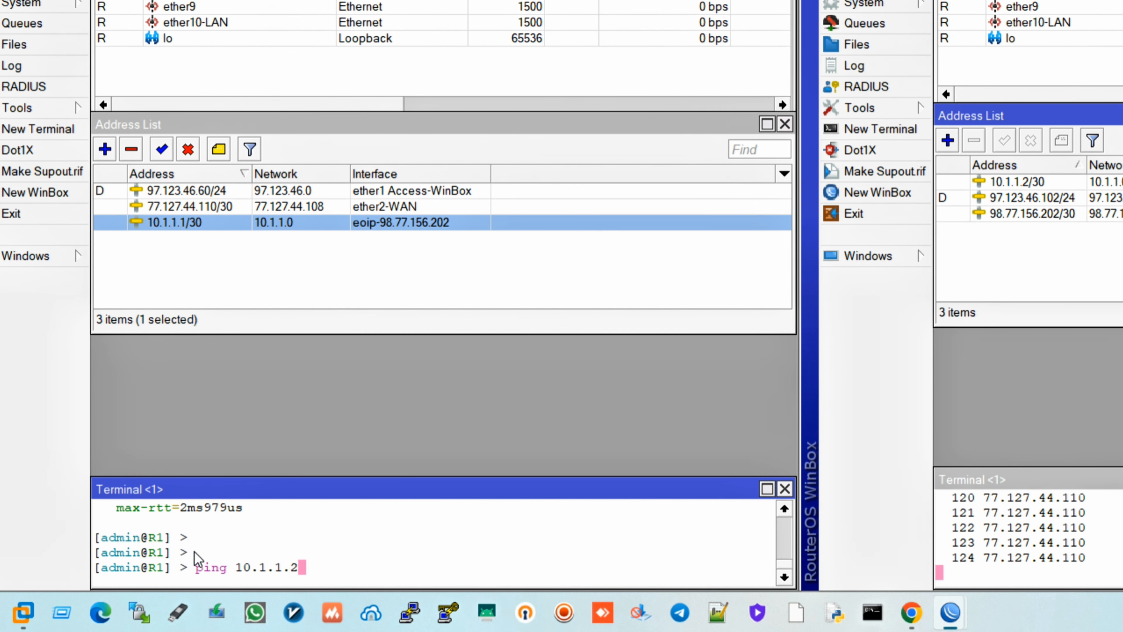
key("Return")
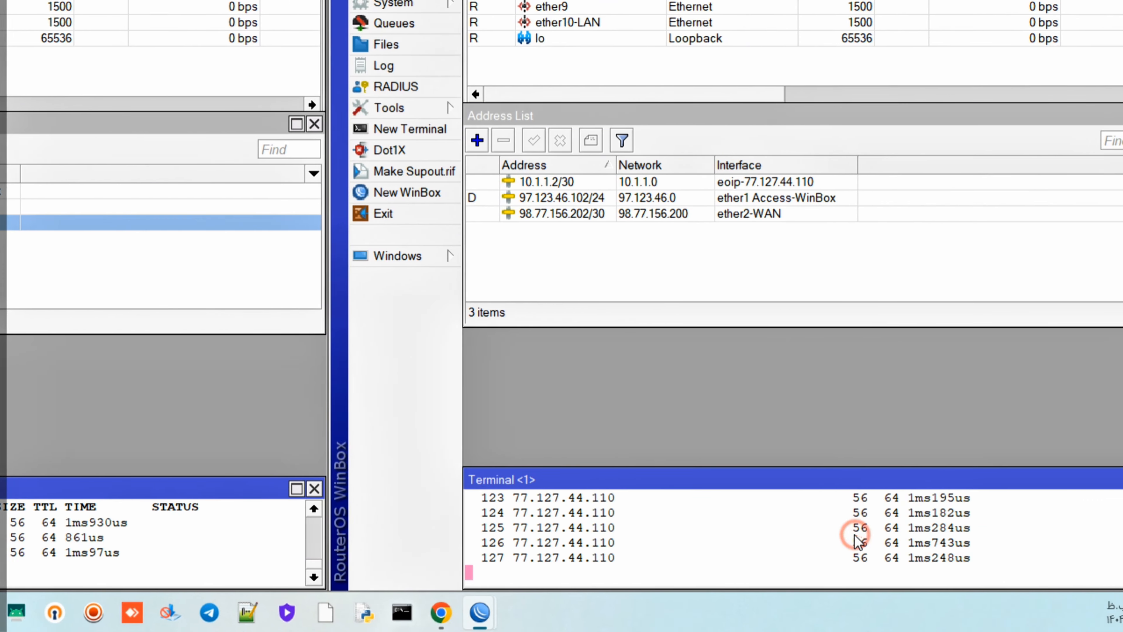
- Stop the running ping in R2's terminal, test R1's tunnel address with ping 10.1.1.1, and end the test
key("ctrl+c")
key("Return")
key("Return")
key("Return")
left_click(834, 541)
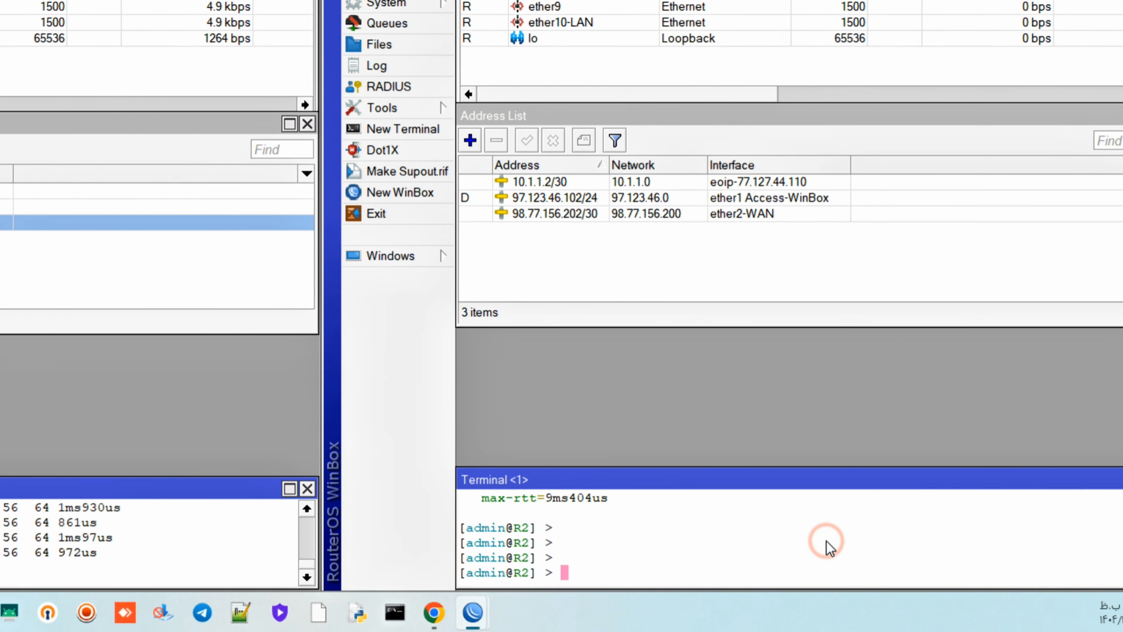
type("ping 10.1.")
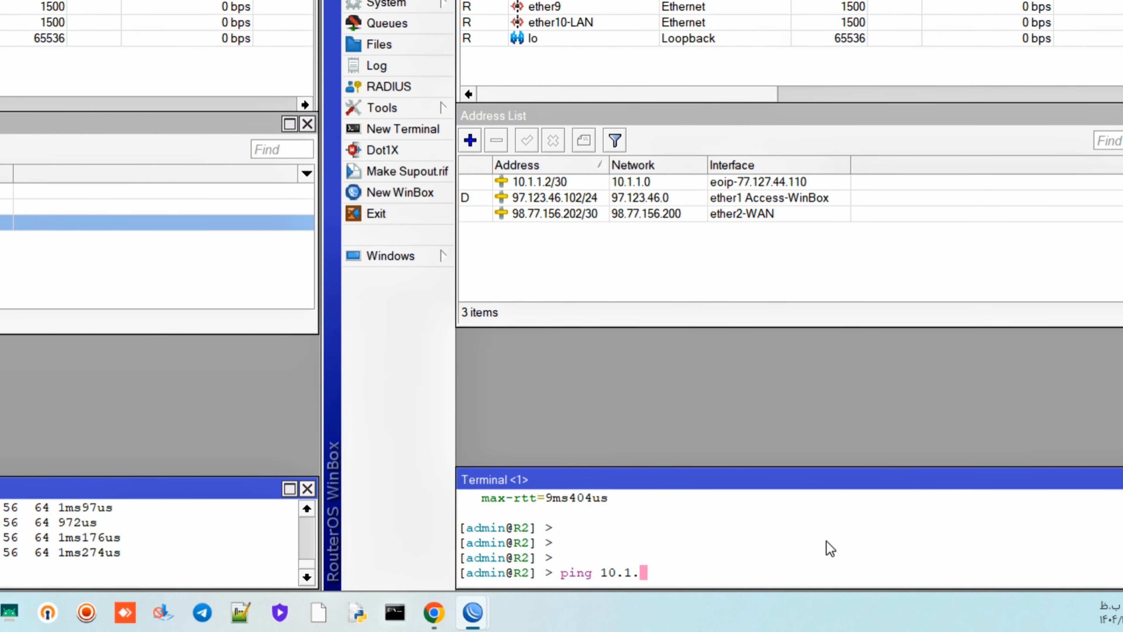
type("1.1")
key("Return")
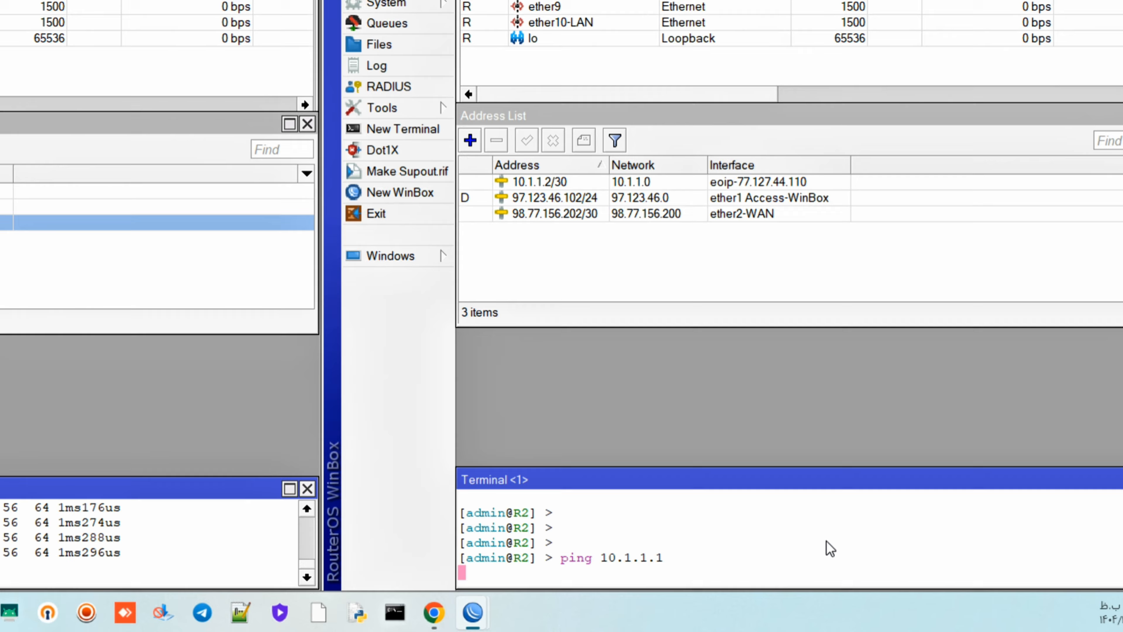
key("ctrl+c")
key("Return")
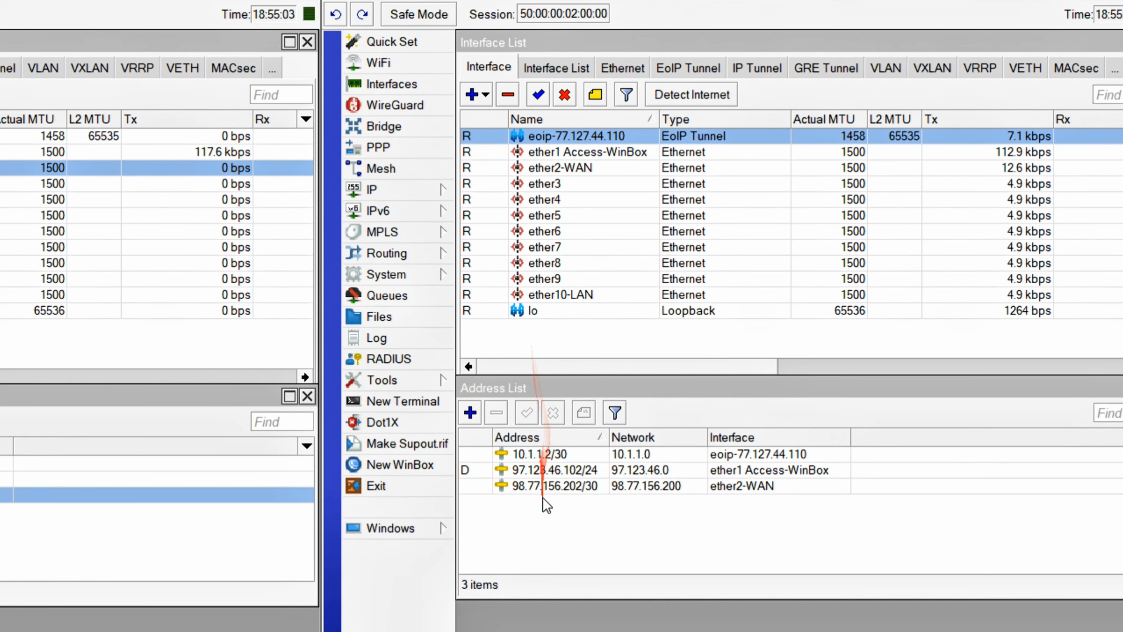
- Start a new GRE Tunnel interface on R2
left_click(551, 519)
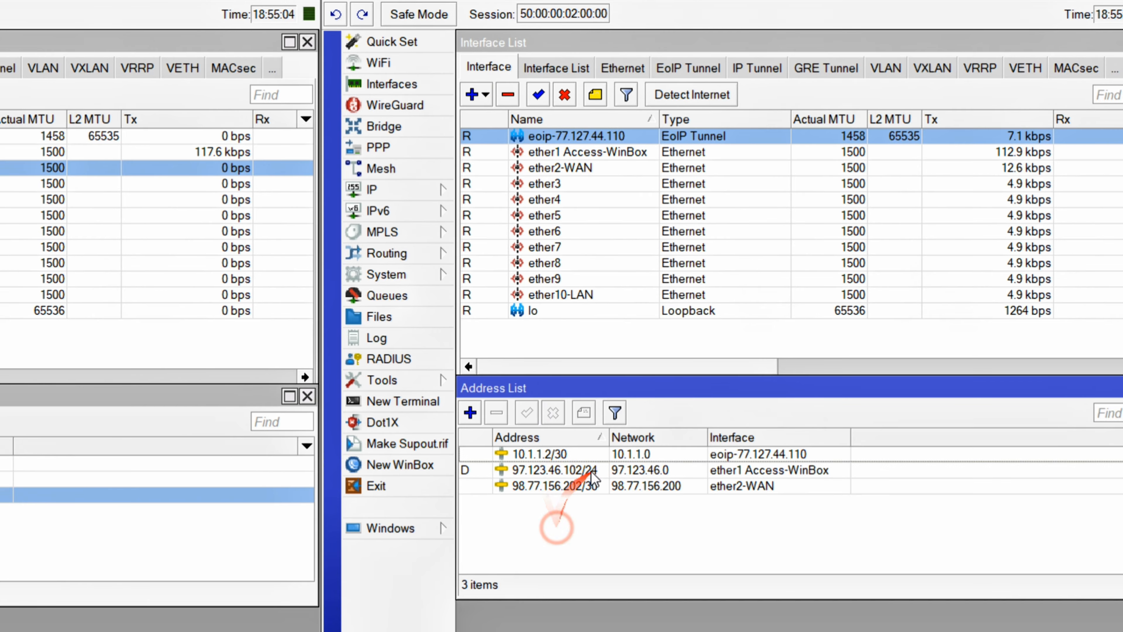
left_click(573, 454)
left_click(480, 94)
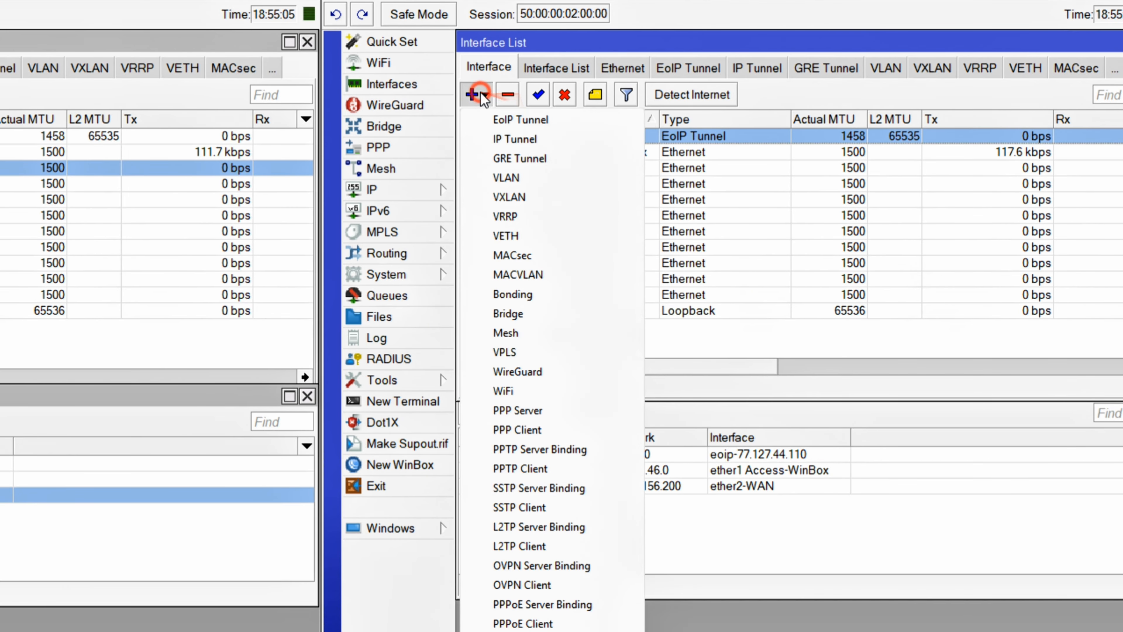
left_click(536, 153)
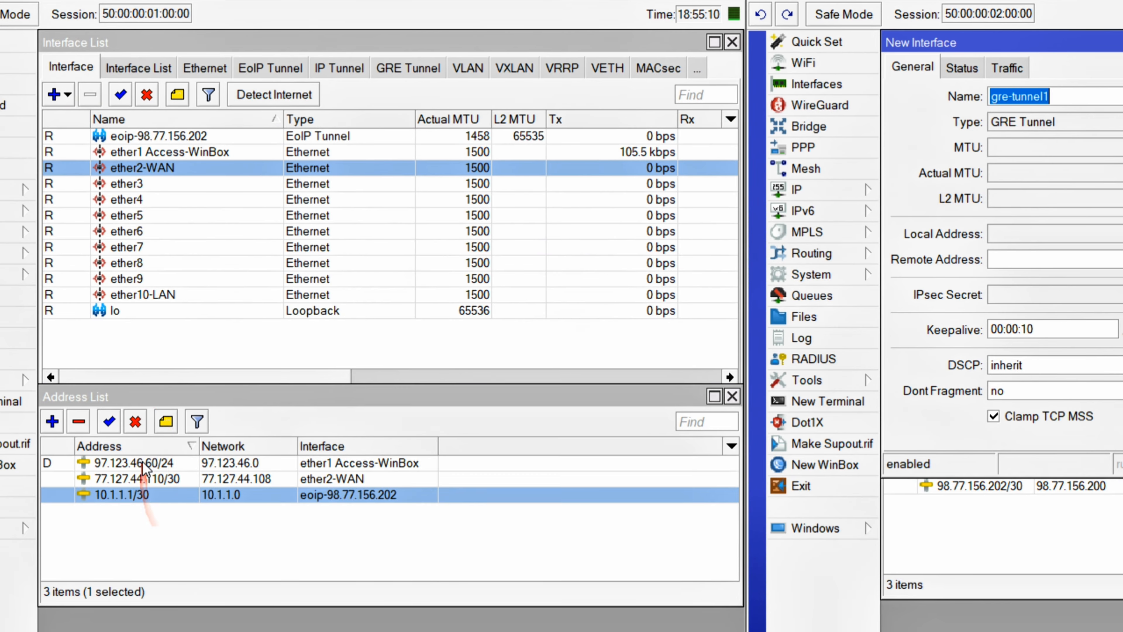
- Copy the address 77.127.44.110/30 from R1's ether2-WAN address entry and close the entry without changes
double_click(143, 462)
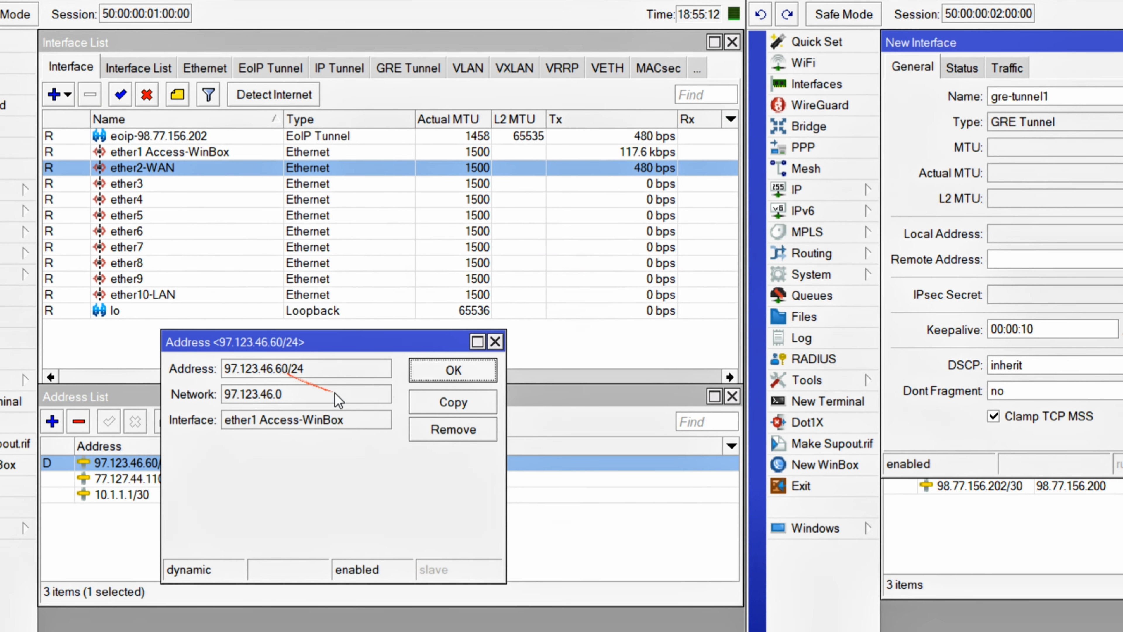
left_click(495, 341)
double_click(111, 478)
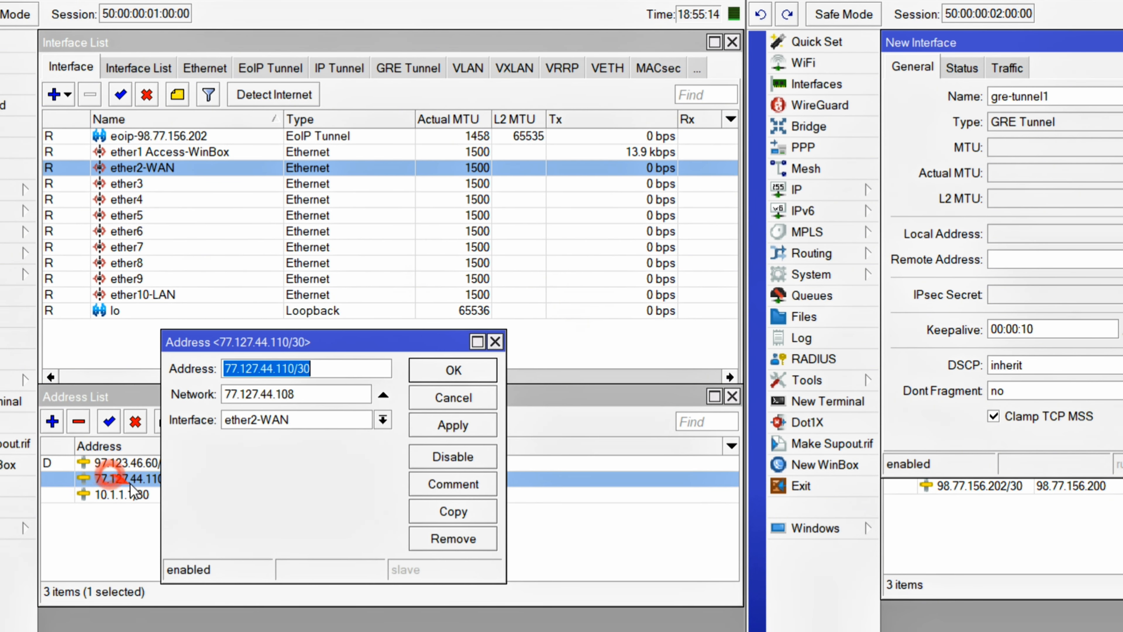
left_click_drag(294, 368, 238, 373)
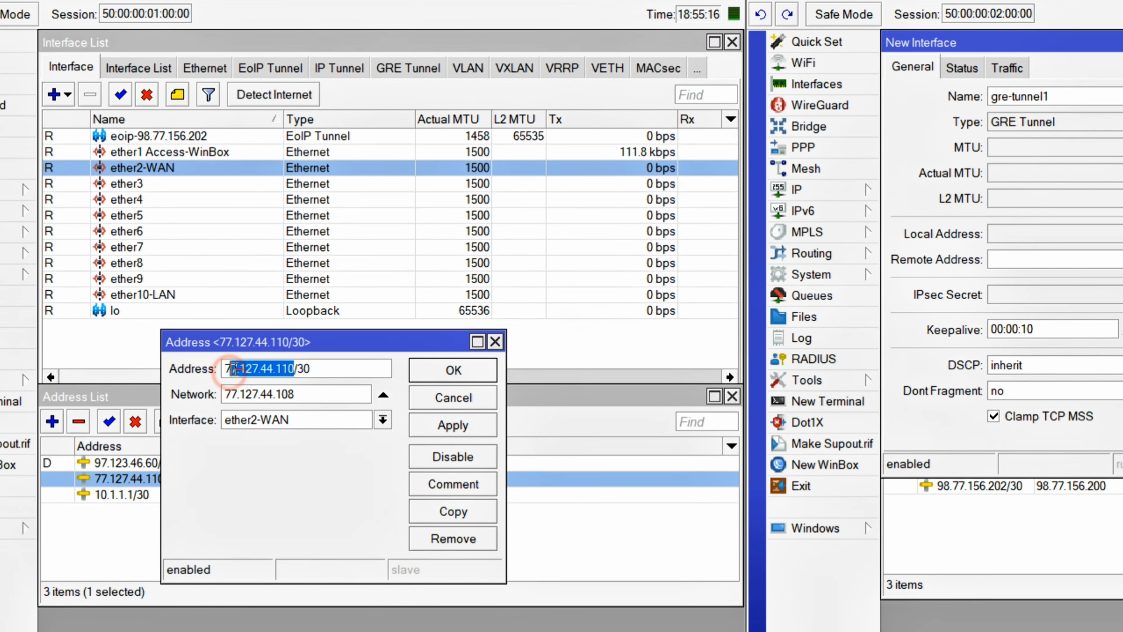
double_click(229, 369)
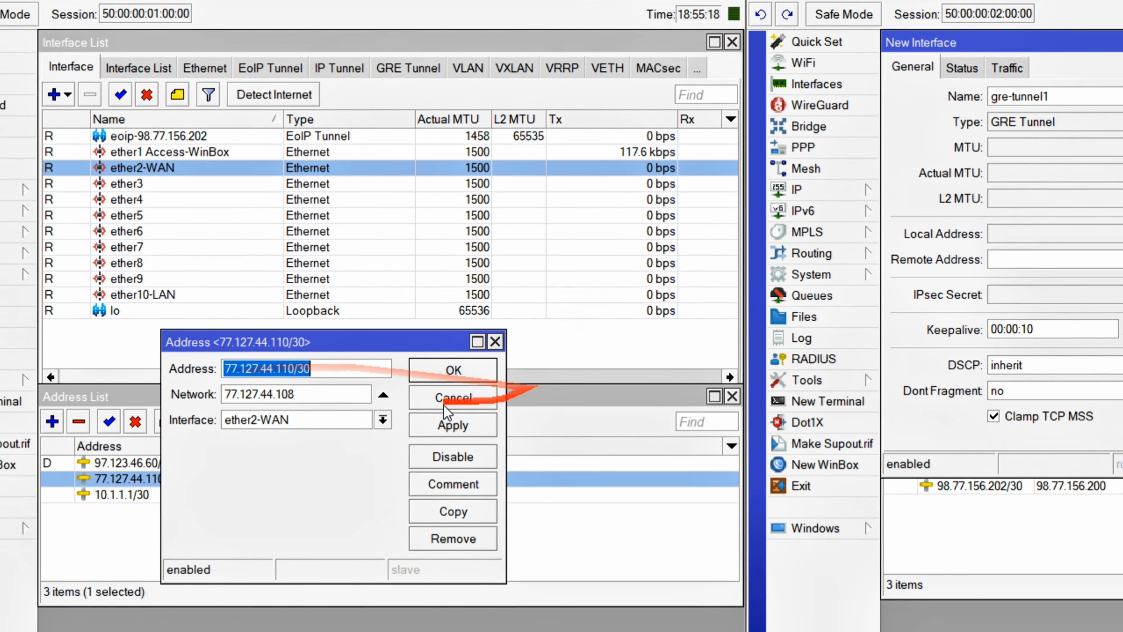
left_click(452, 397)
- Name R2's new GRE tunnel gre-77.127.44.110 and set its remote address to 77.127.44.110
left_click(1061, 96)
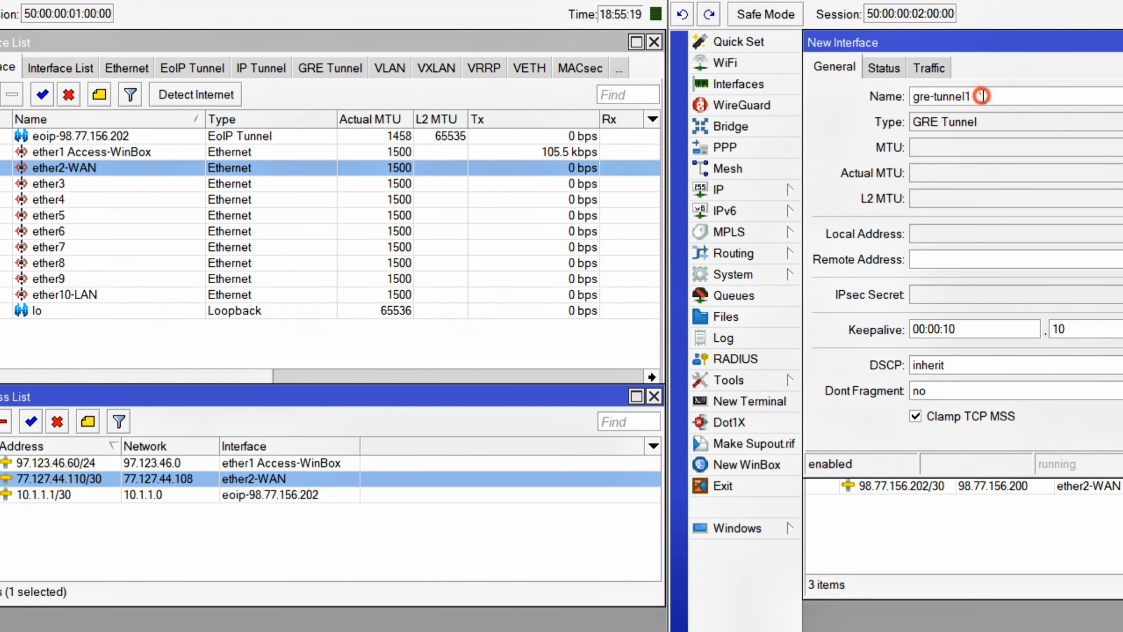
left_click_drag(983, 96, 935, 101)
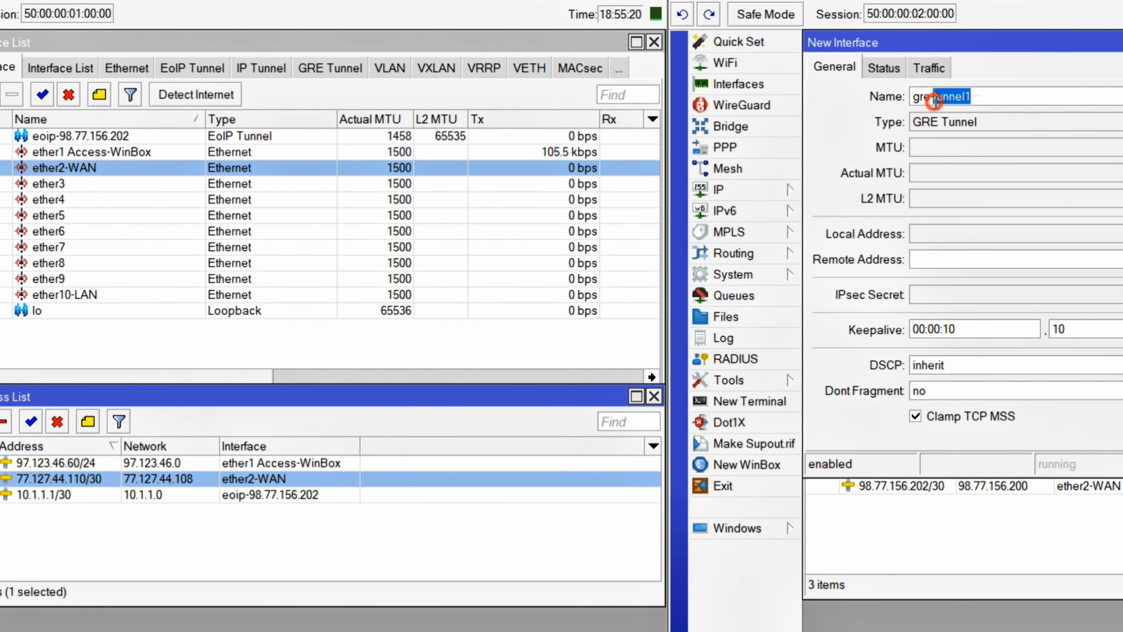
key("ctrl+v")
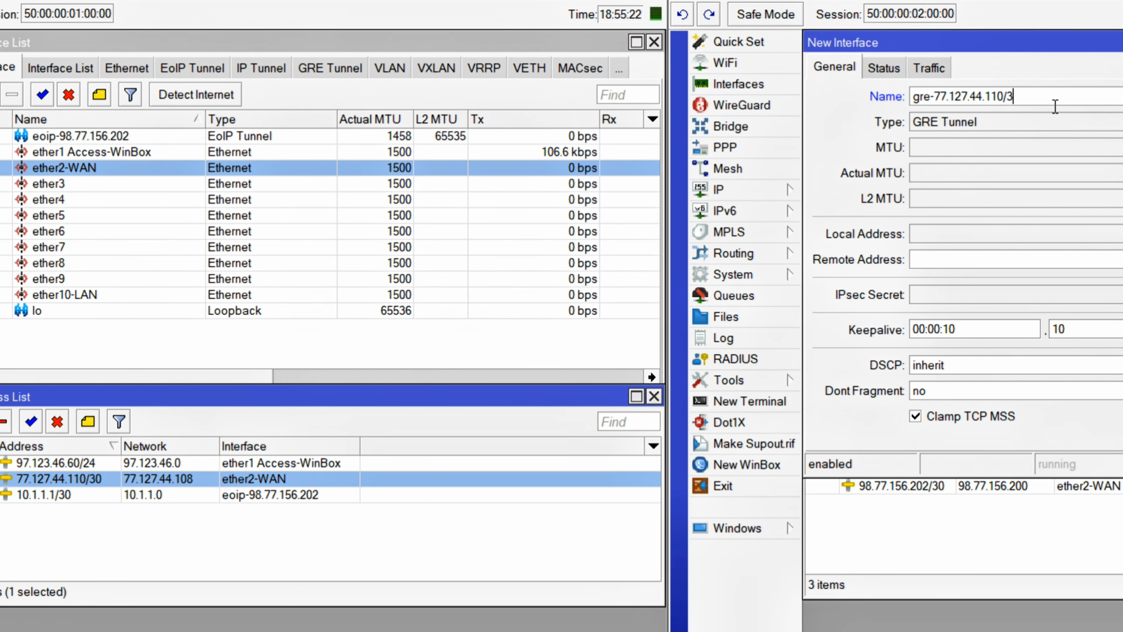
left_click(978, 259)
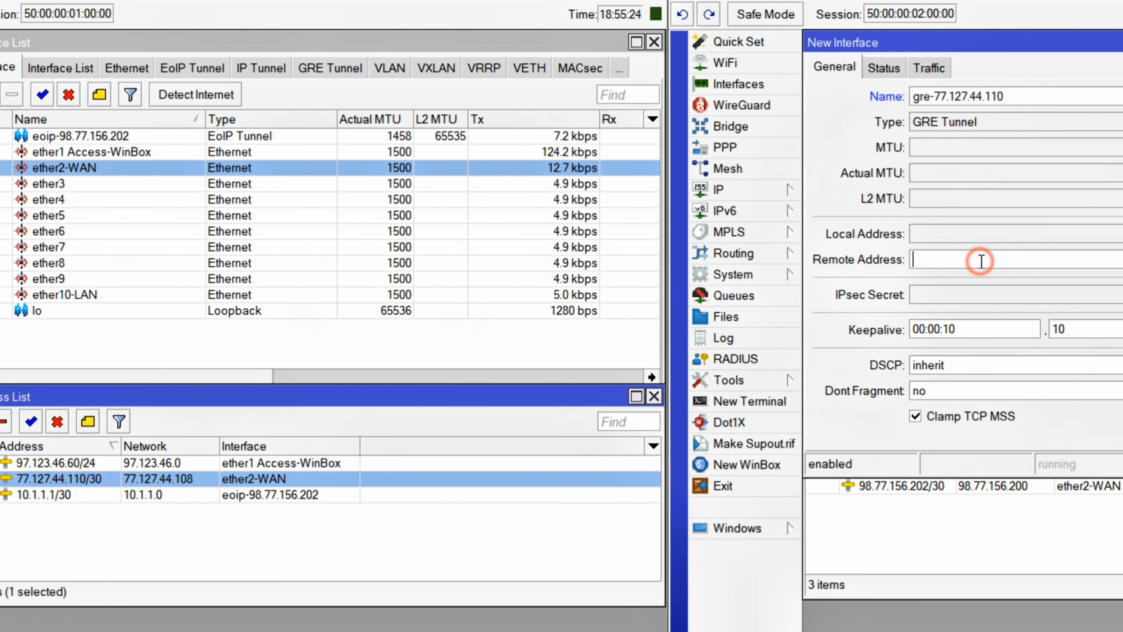
key("ctrl+v")
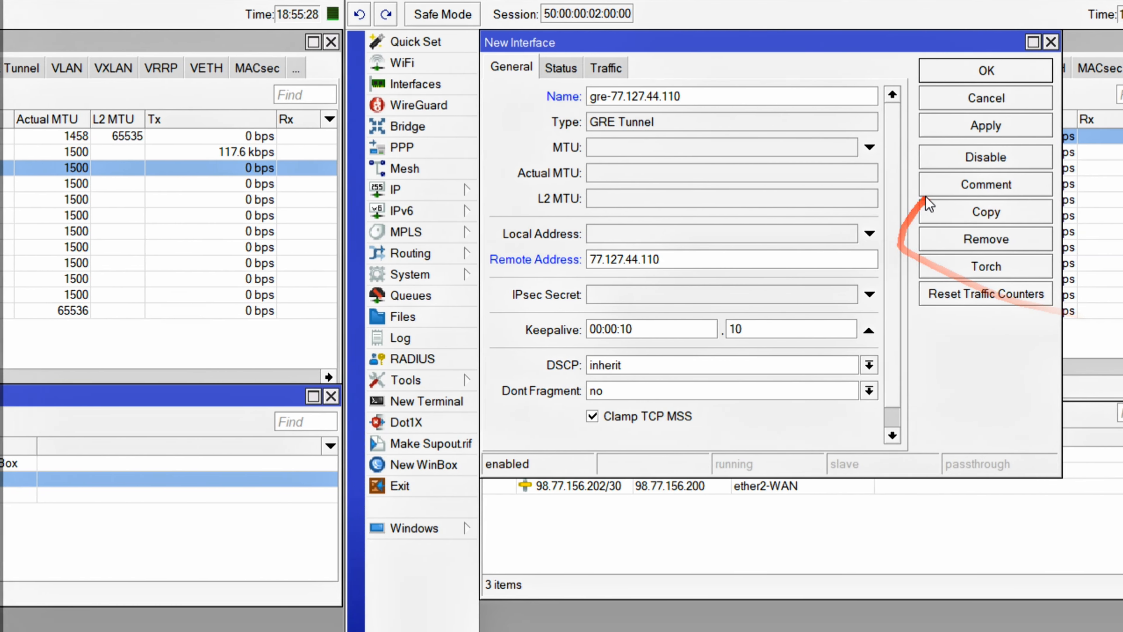
- Copy 98.77.156.202 without its prefix from R2's ether2-WAN address entry and close the entry without changes
left_click(637, 485)
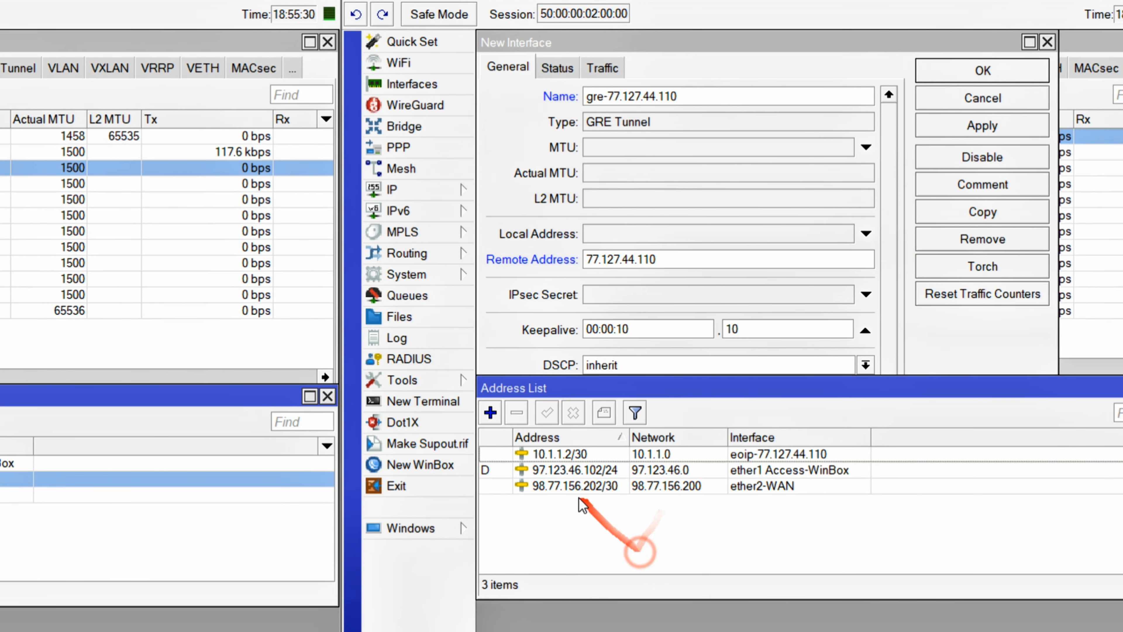
left_click(575, 485)
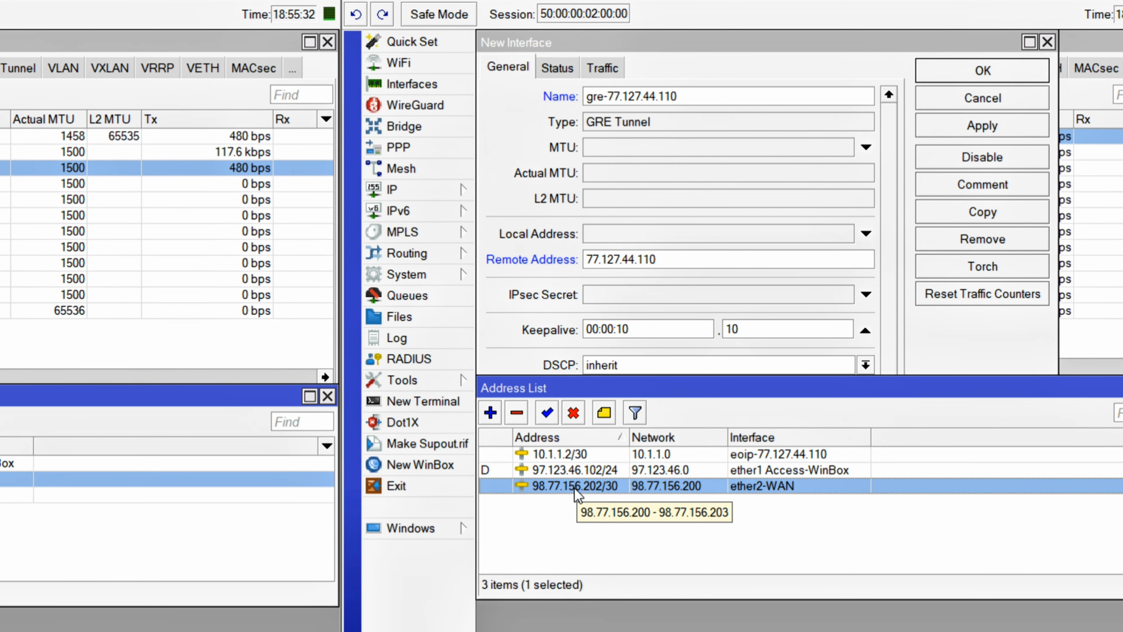
double_click(574, 486)
left_click_drag(630, 219, 694, 220)
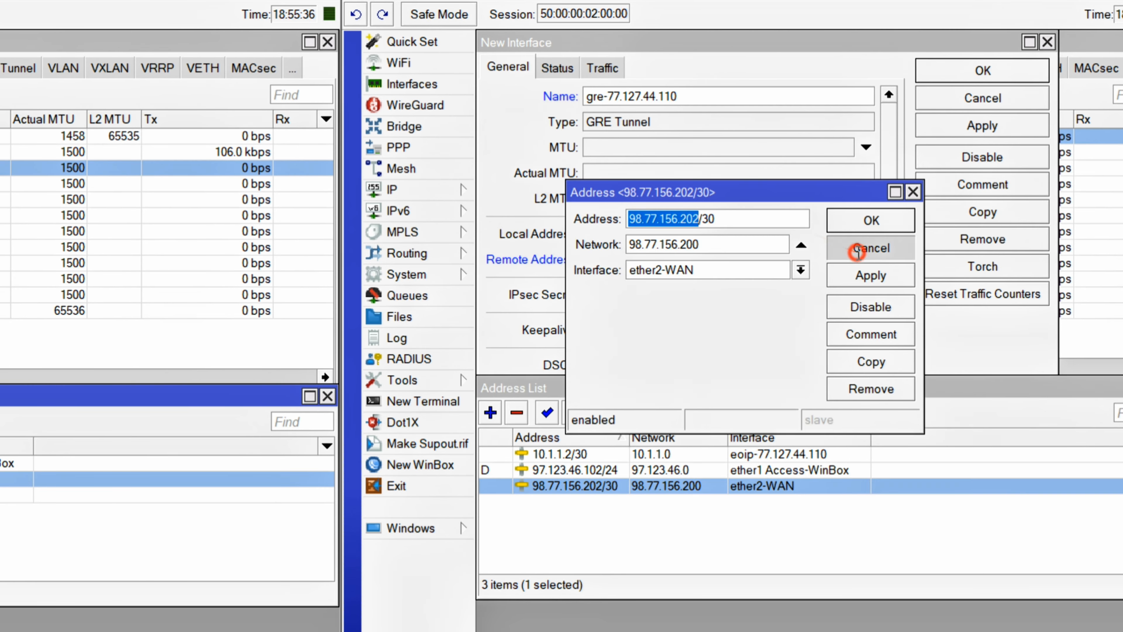
left_click(871, 248)
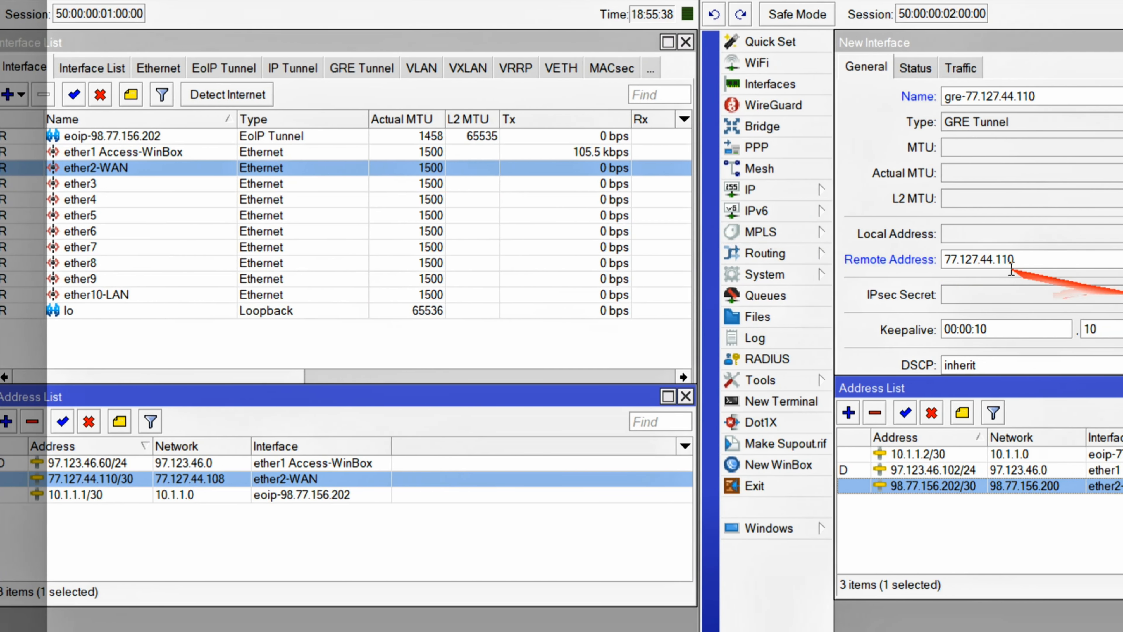
- Create the GRE tunnel gre-98.77.156.202 on R1 with remote address 98.77.156.202, and save the pending GRE tunnel on R2 too
left_click(135, 94)
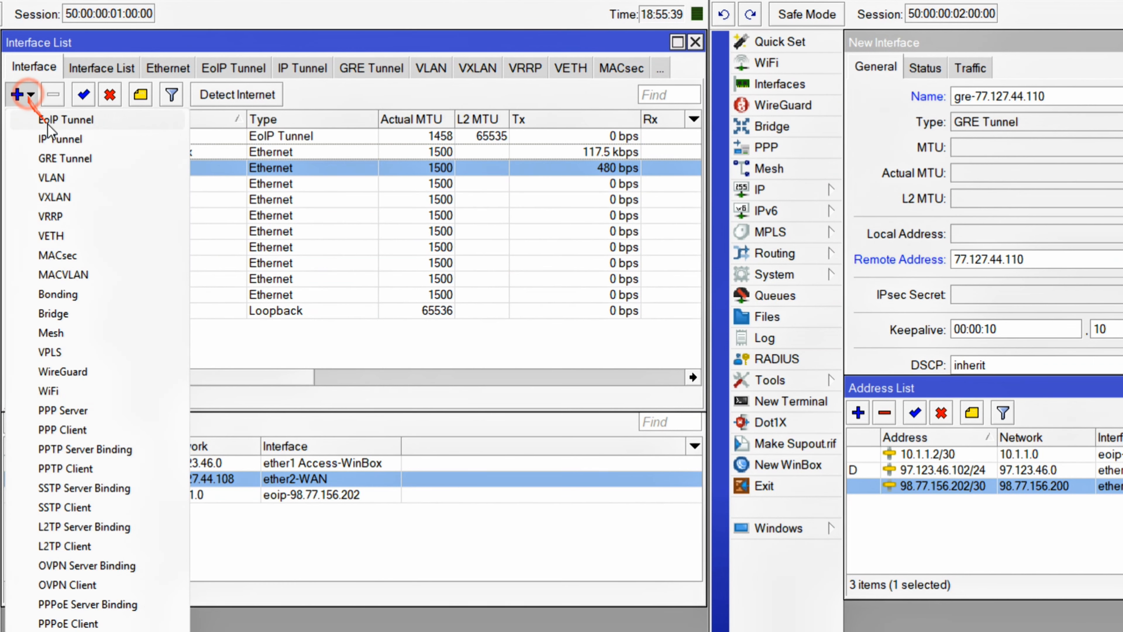
left_click(66, 158)
left_click_drag(176, 97, 143, 97)
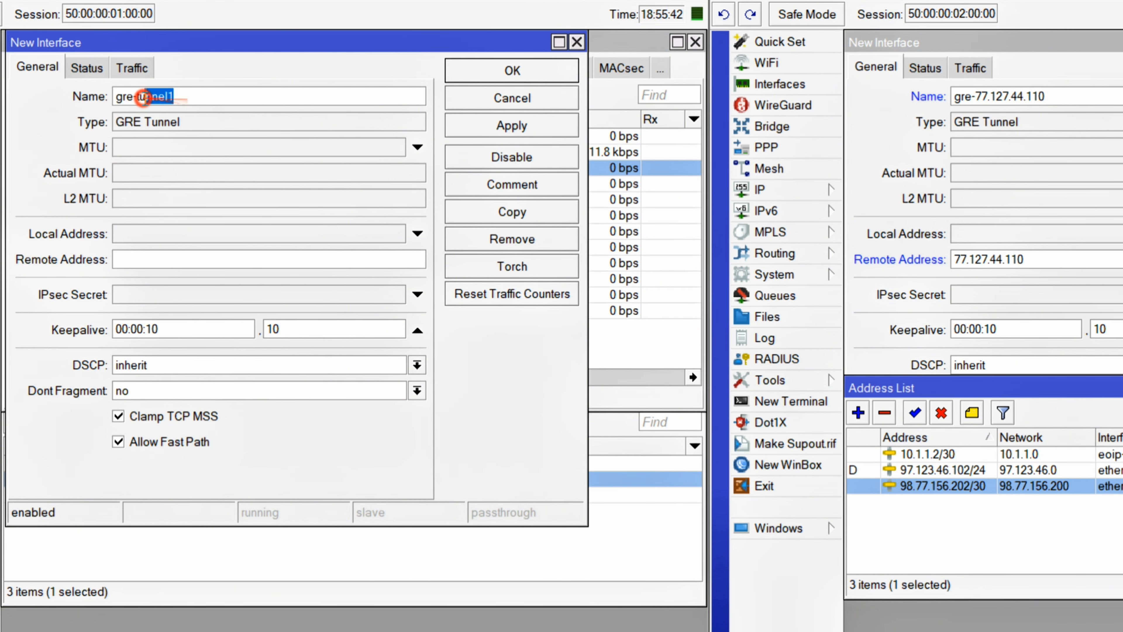
key("ctrl+v")
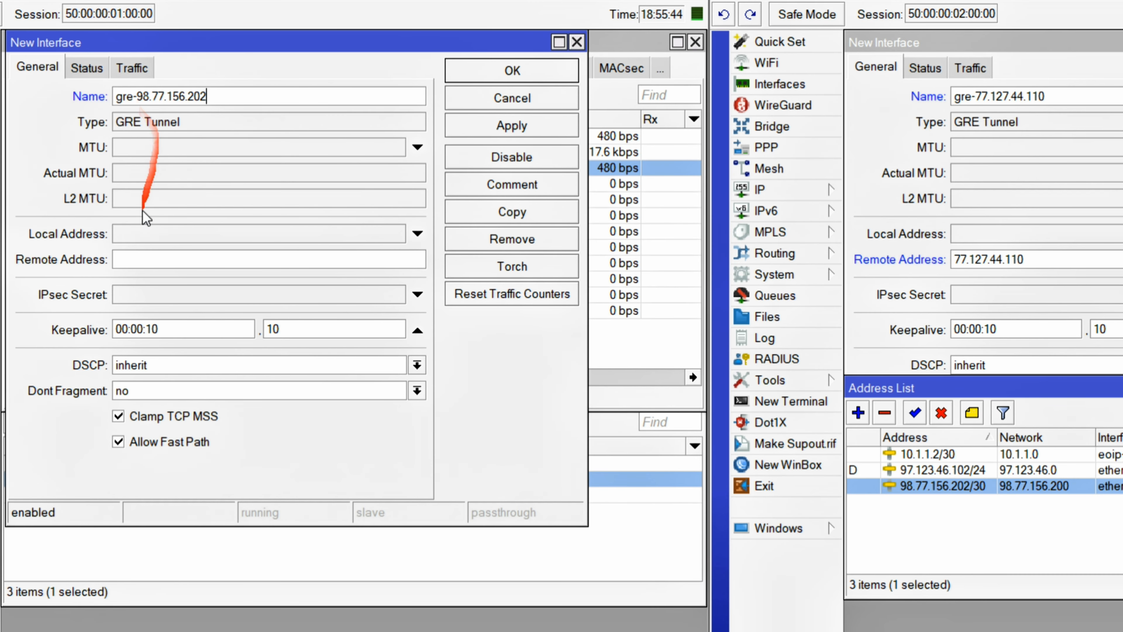
key("ctrl+v")
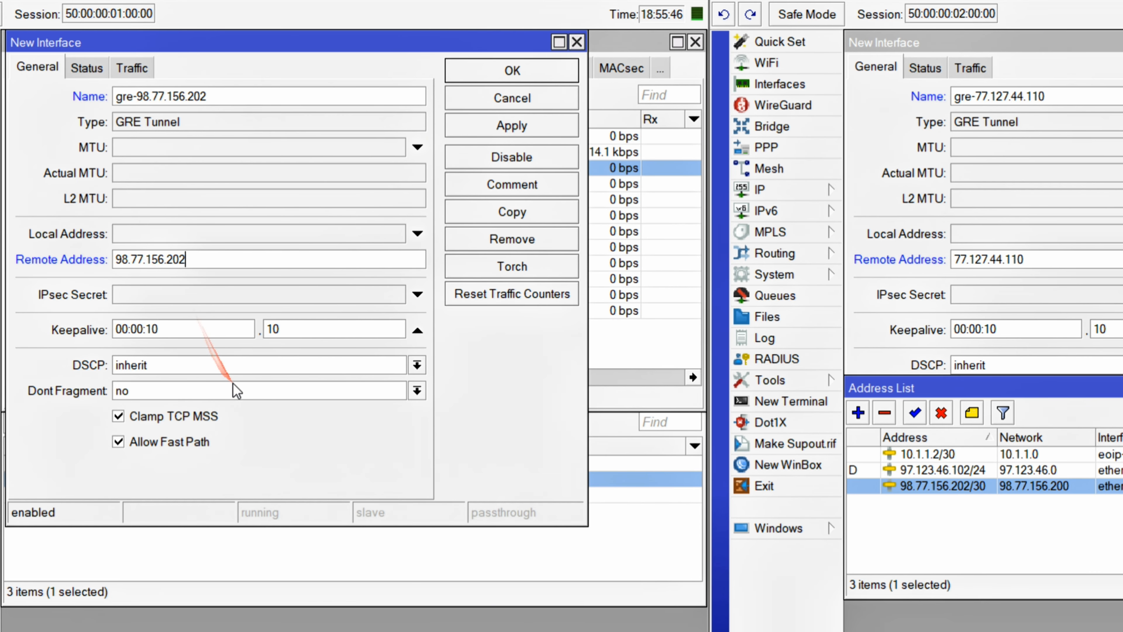
left_click(476, 73)
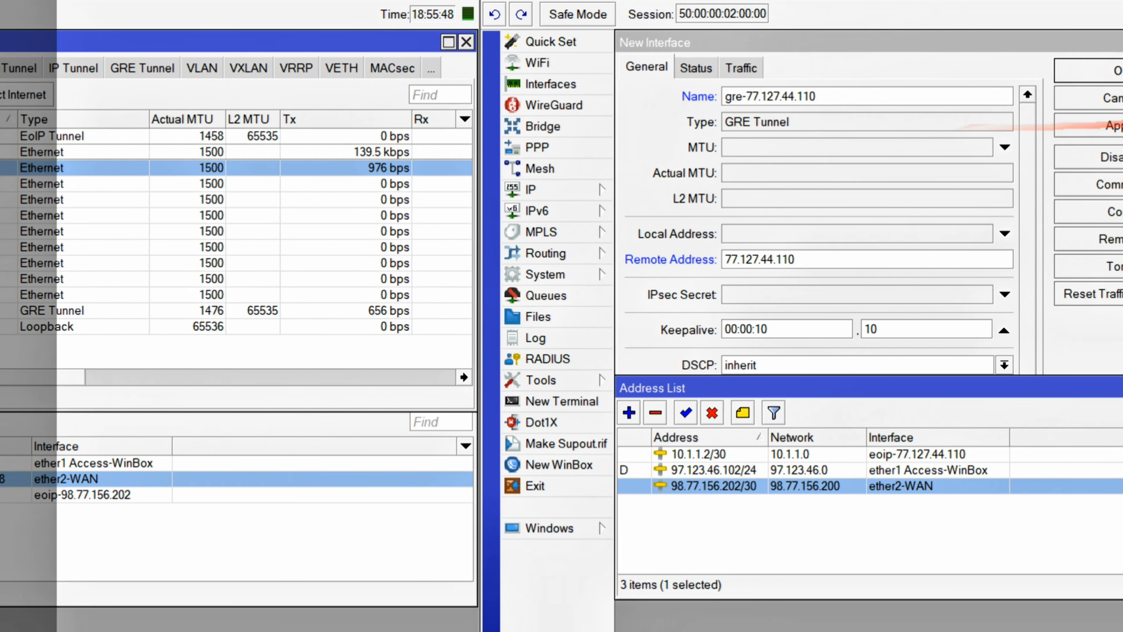
left_click(1105, 70)
- Add the IP address 20.1.1.2/30 to interface gre-77.127.44.110 on R2 and select the new entry
left_click(642, 311)
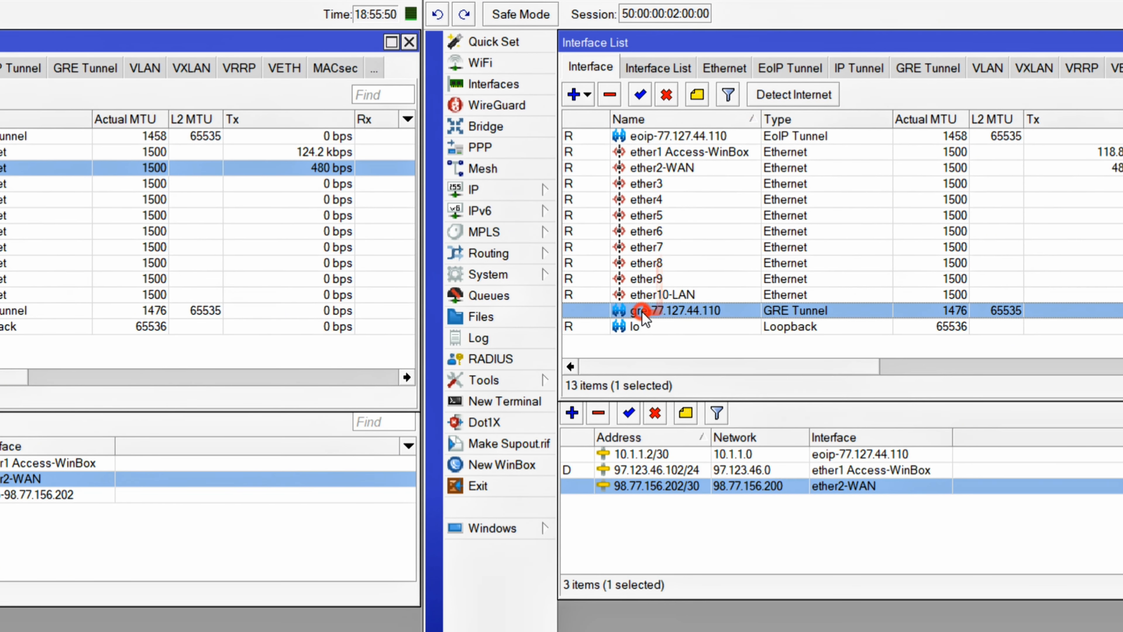
left_click(730, 471)
left_click(572, 413)
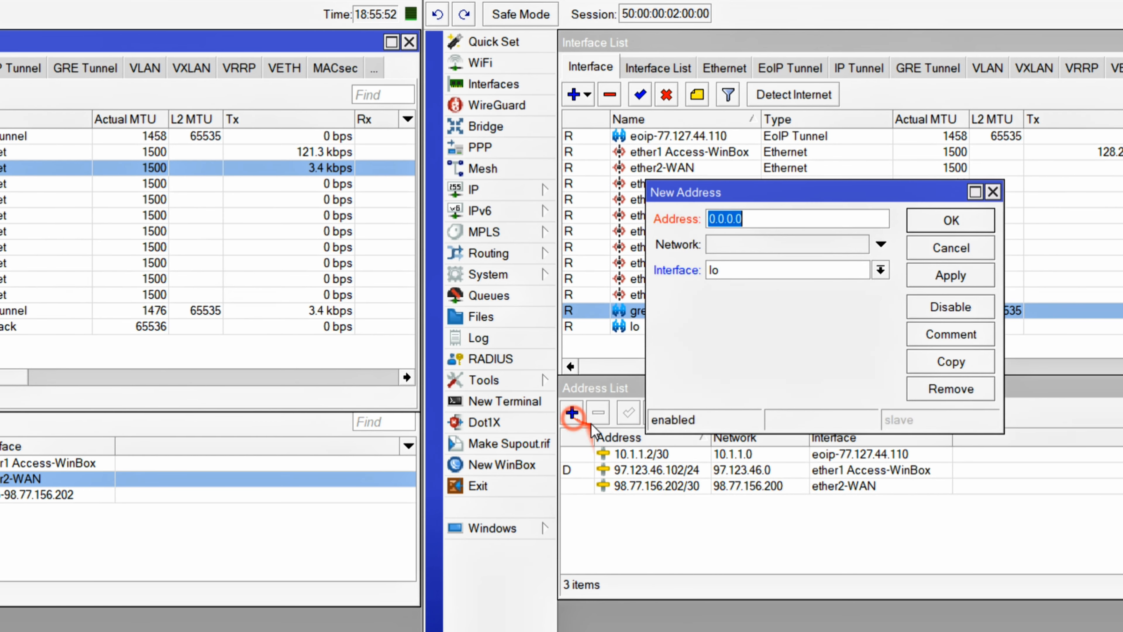
left_click_drag(678, 335, 694, 372)
type("20.1.1.2/30")
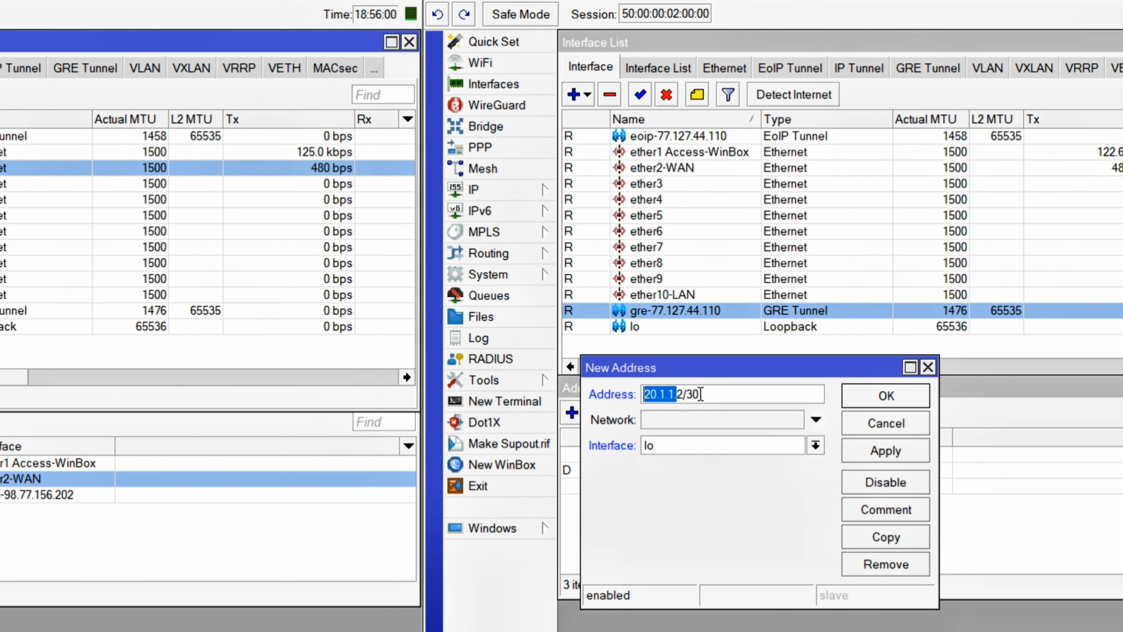
left_click(670, 445)
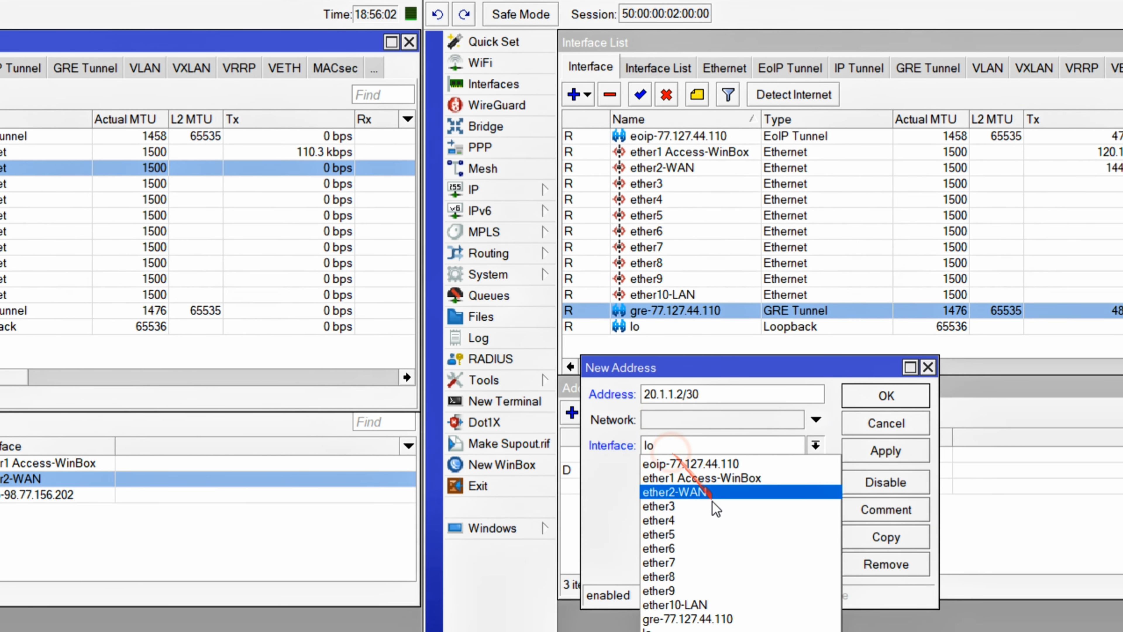
left_click(709, 616)
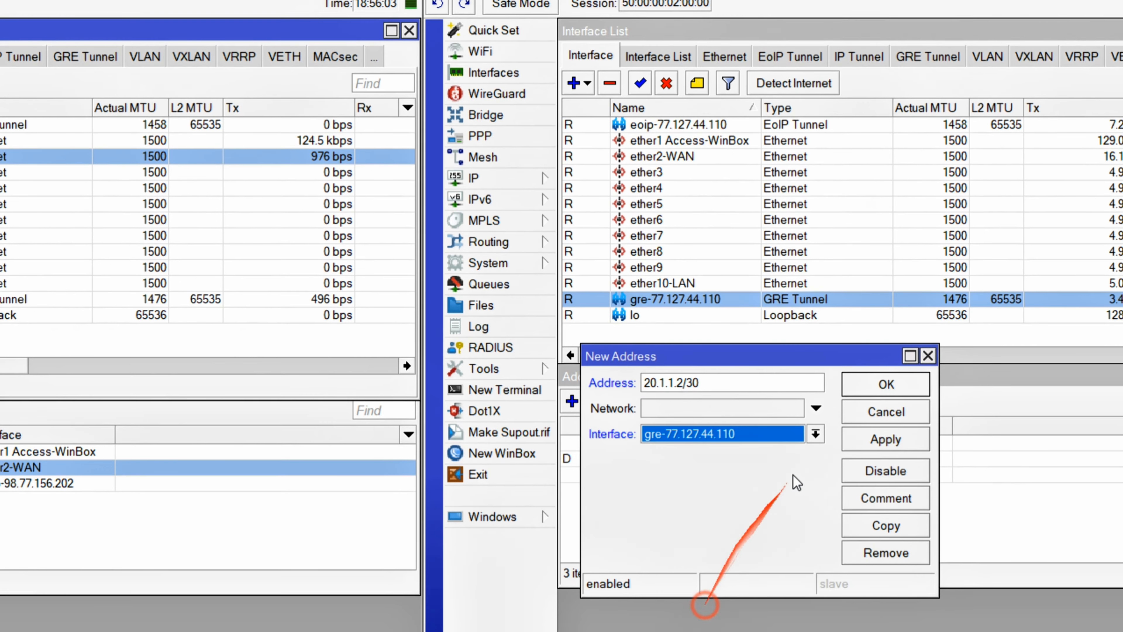
left_click(869, 393)
left_click(642, 459)
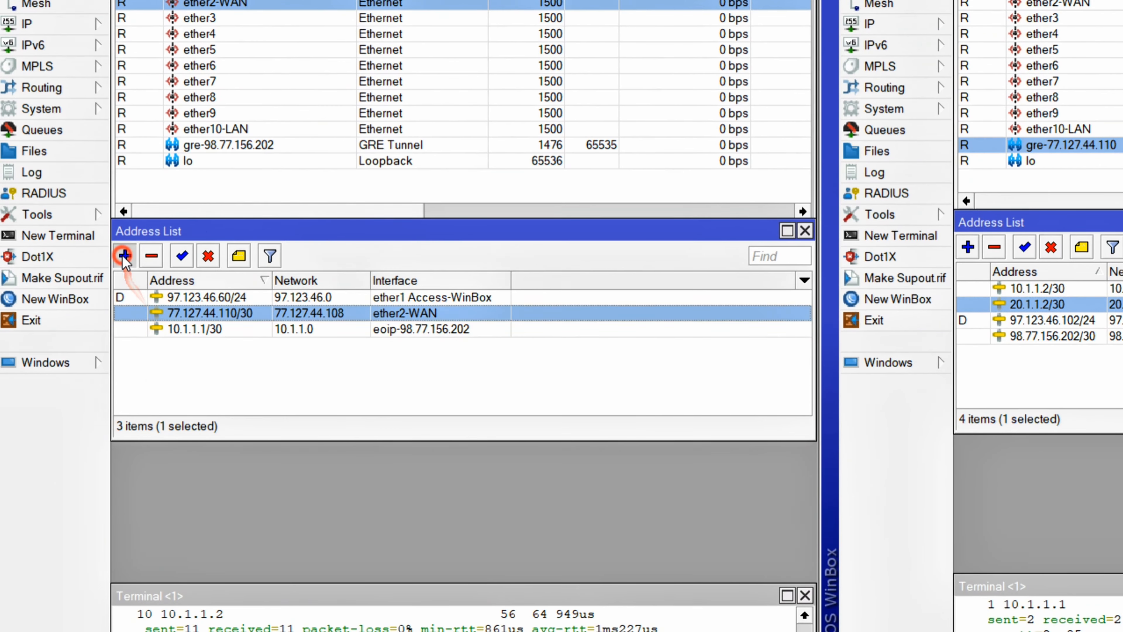
- Add the IP address 20.1.1.1/30 to interface gre-98.77.156.202 on R1
left_click(96, 411)
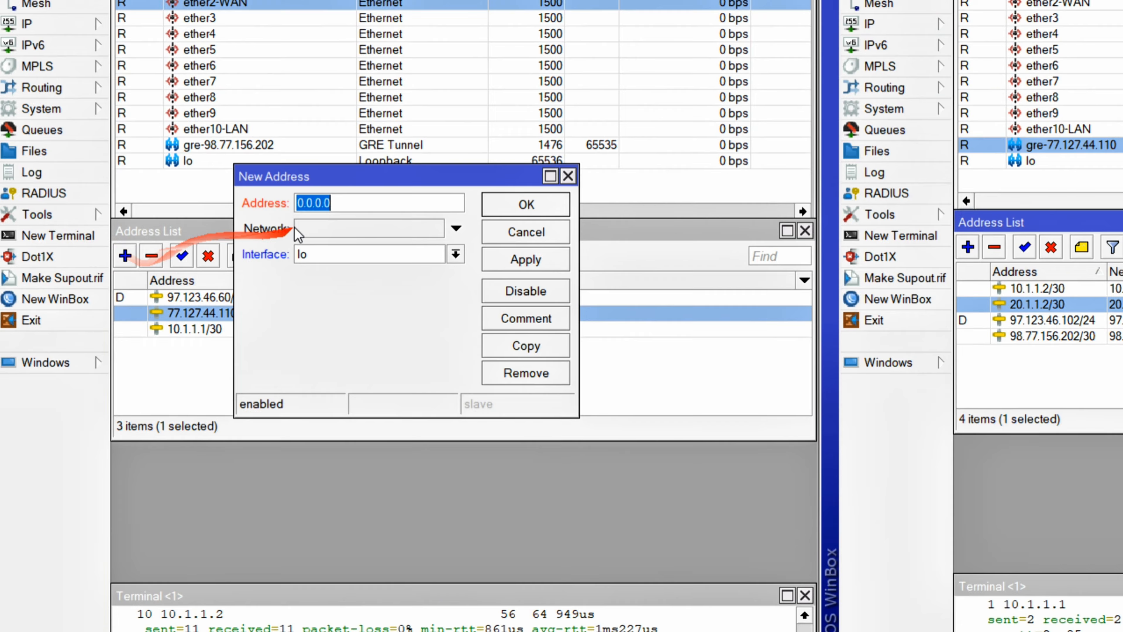
type("20.1.1.1/30")
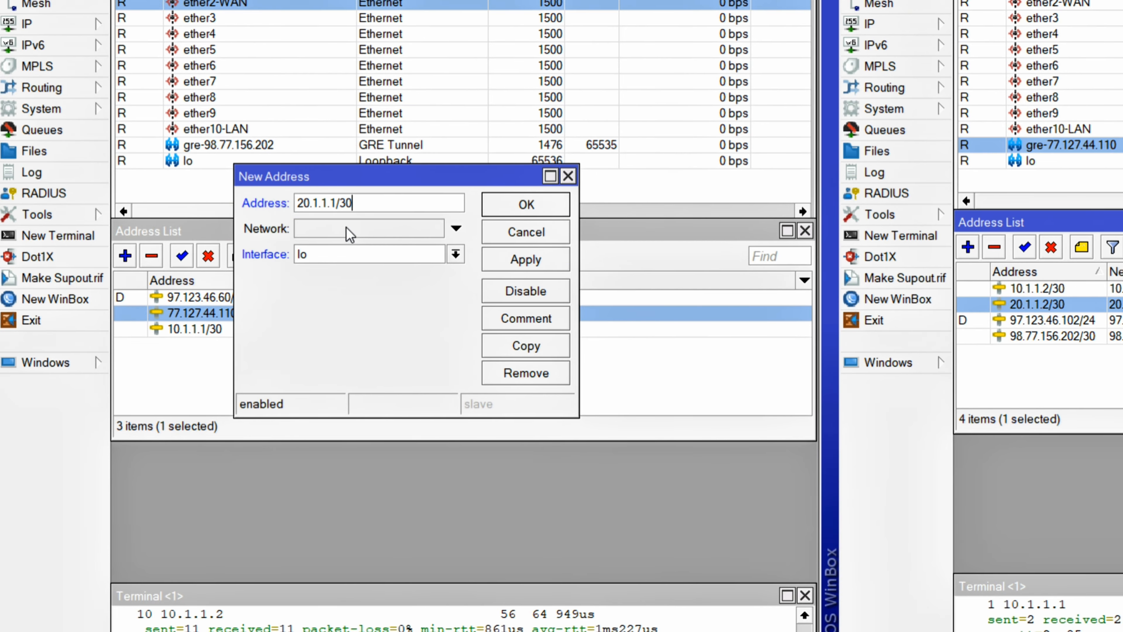
left_click(356, 253)
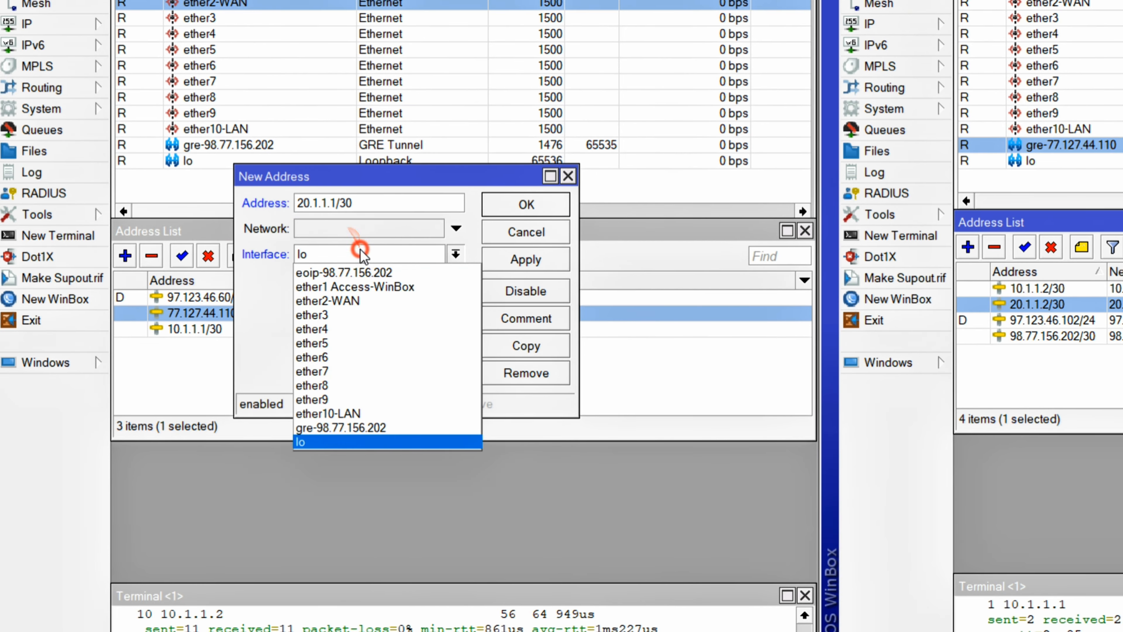
left_click(356, 428)
left_click(521, 216)
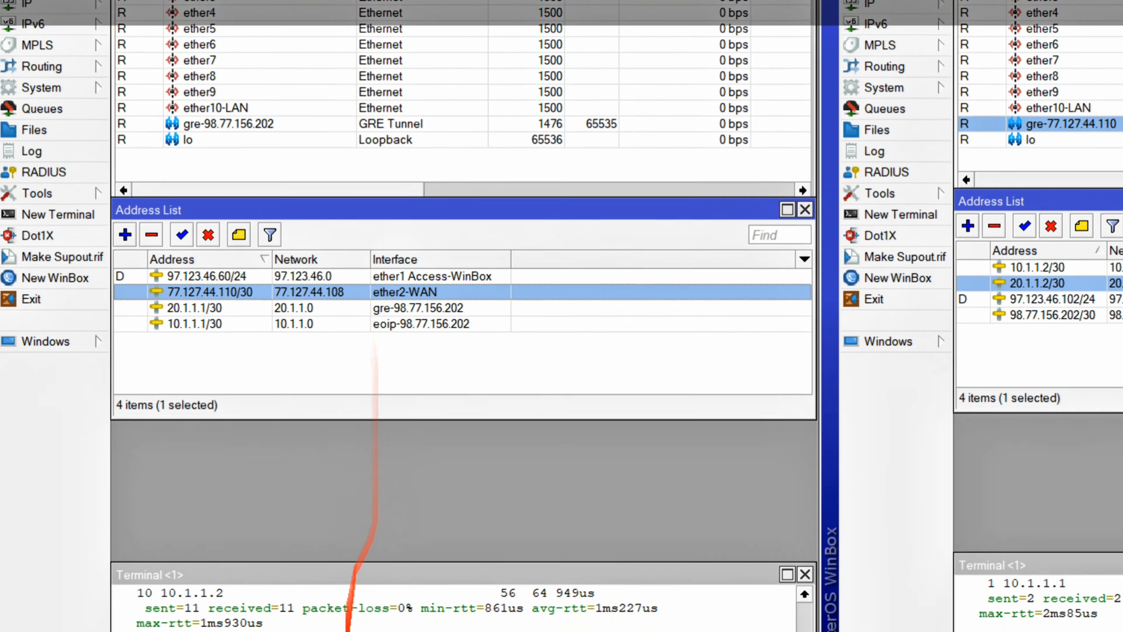
- Ping 20.1.1.1 and 20.1.1.2 from R1's terminal, stopping each ping after a few replies, and enlarge the terminal window slightly
left_click(349, 580)
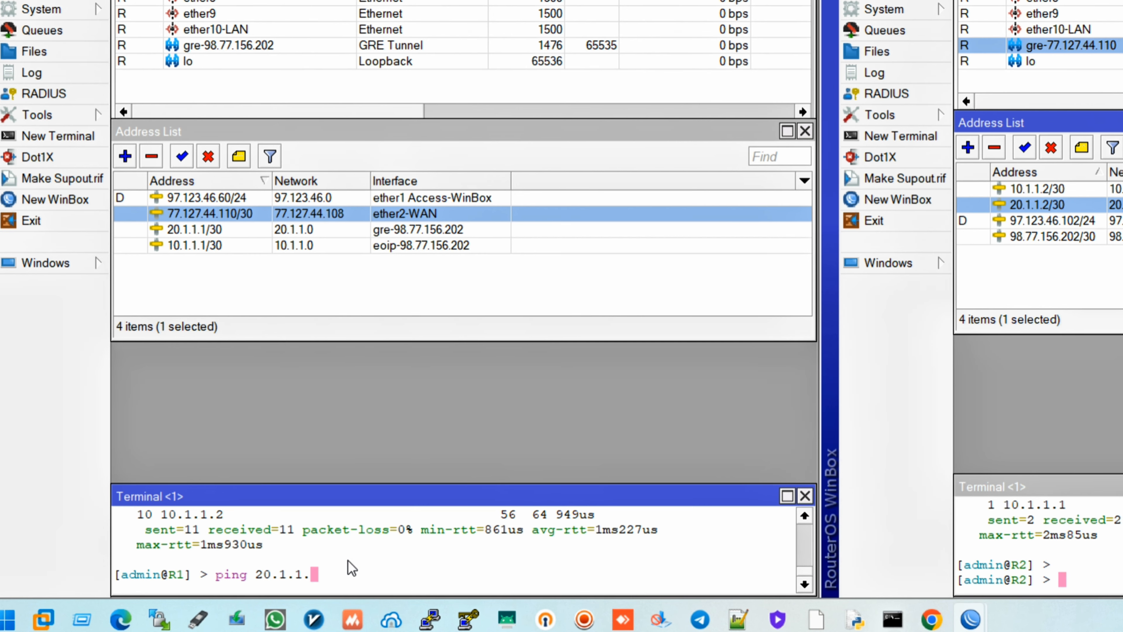
key("Return")
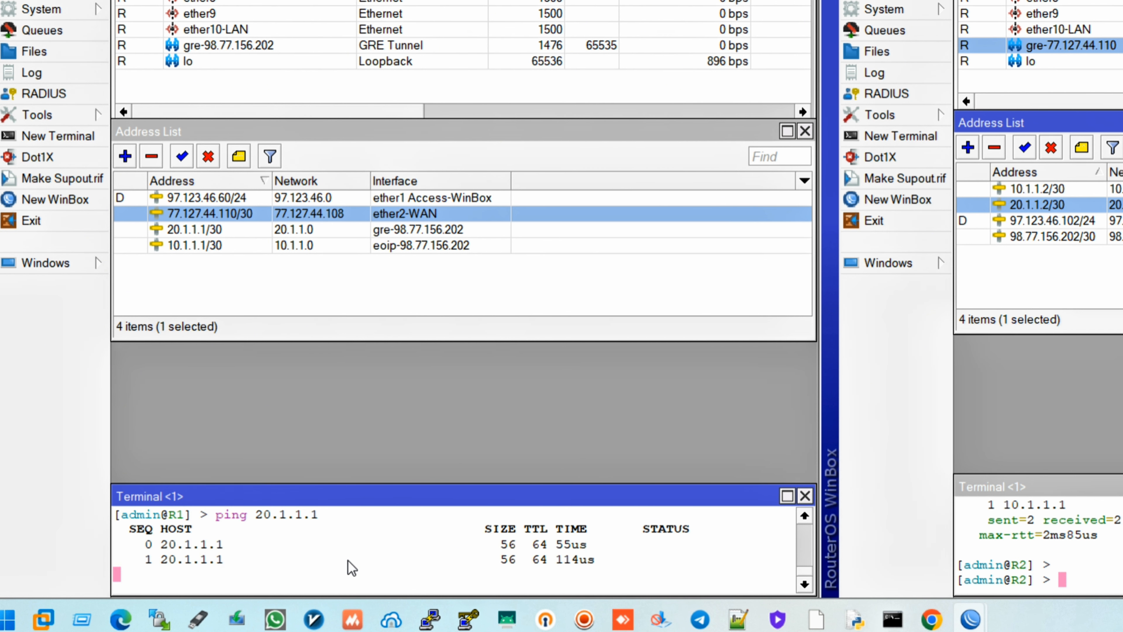
key("ctrl+c")
key("Return")
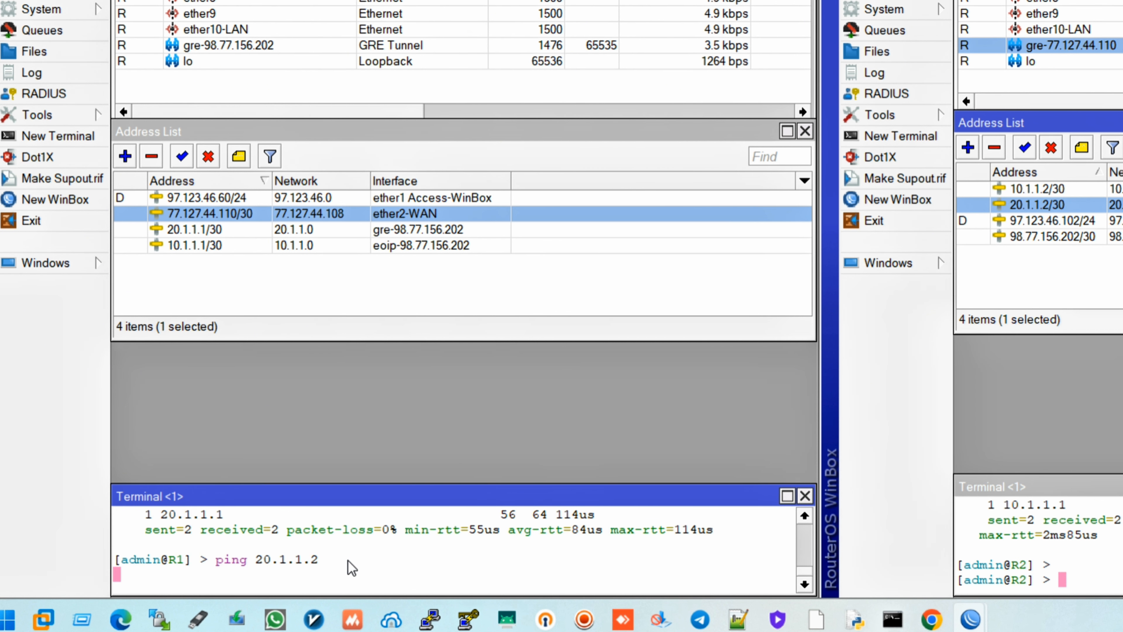
key("ctrl+c")
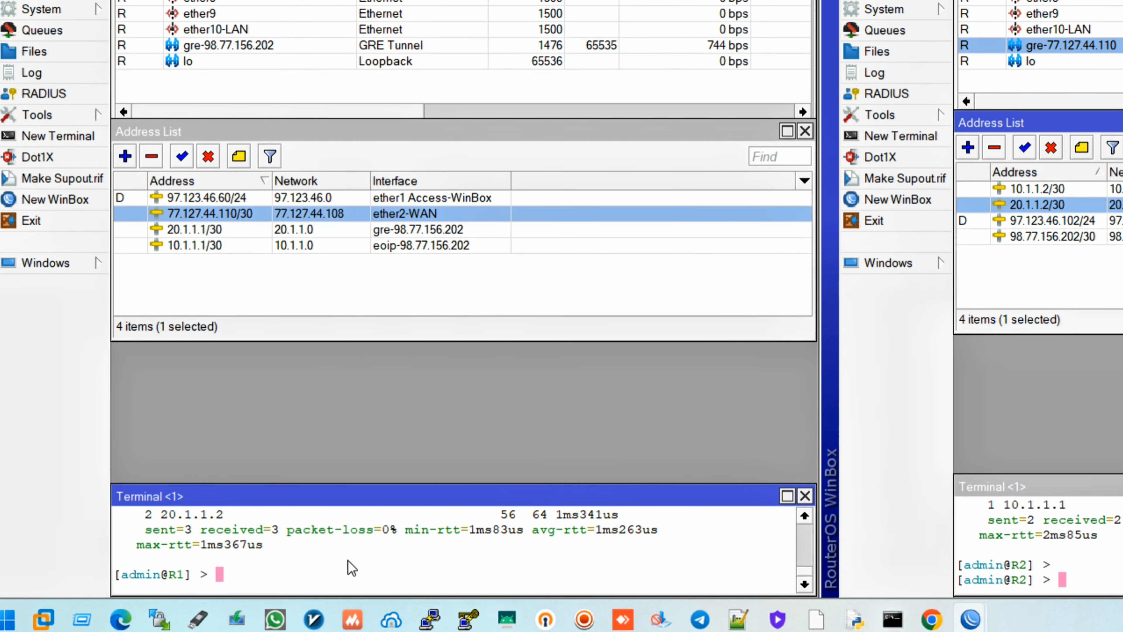
left_click_drag(385, 483, 390, 452)
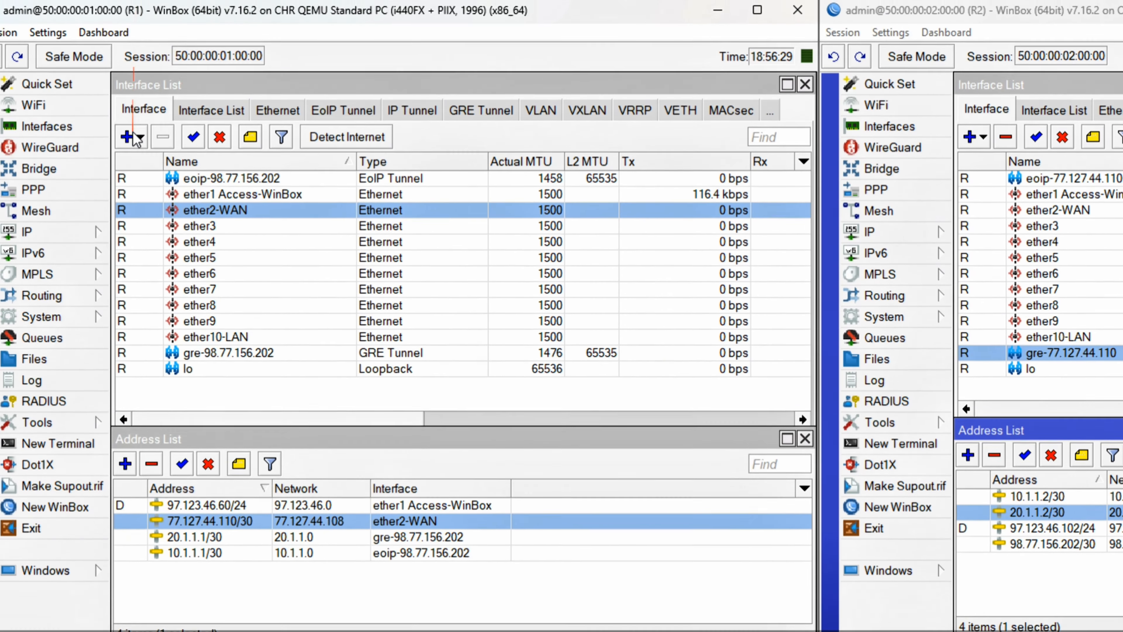
- Start an IP Tunnel on R1 named ipip-98.77.156.202 with remote address 98.77.156.202, copied without its prefix from R2's ether2-WAN address entry
left_click(131, 70)
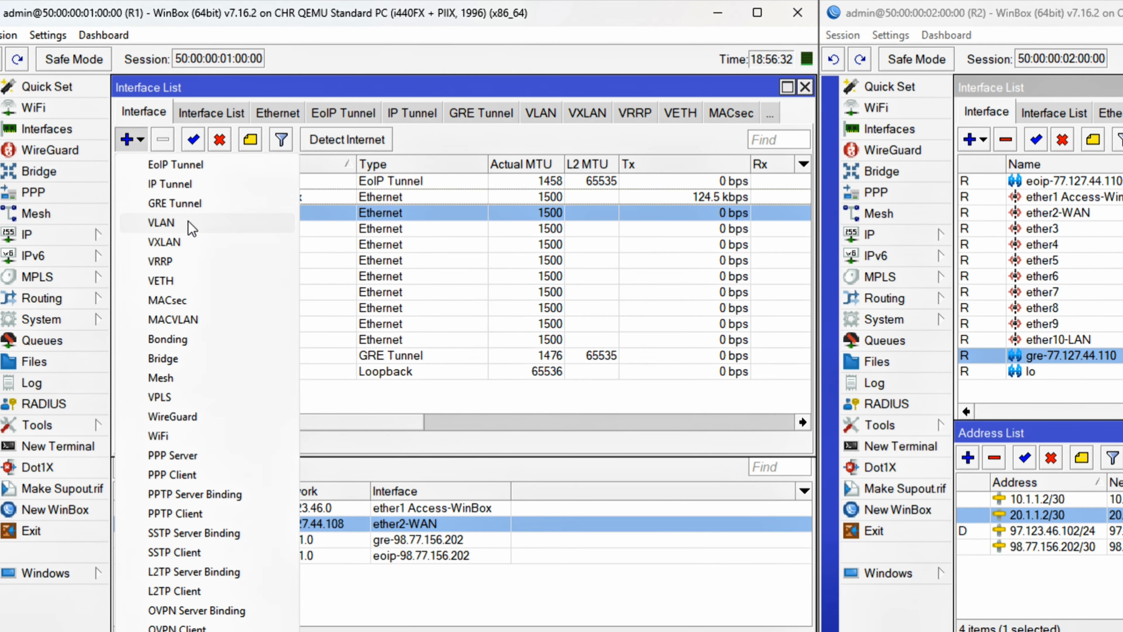
left_click(184, 191)
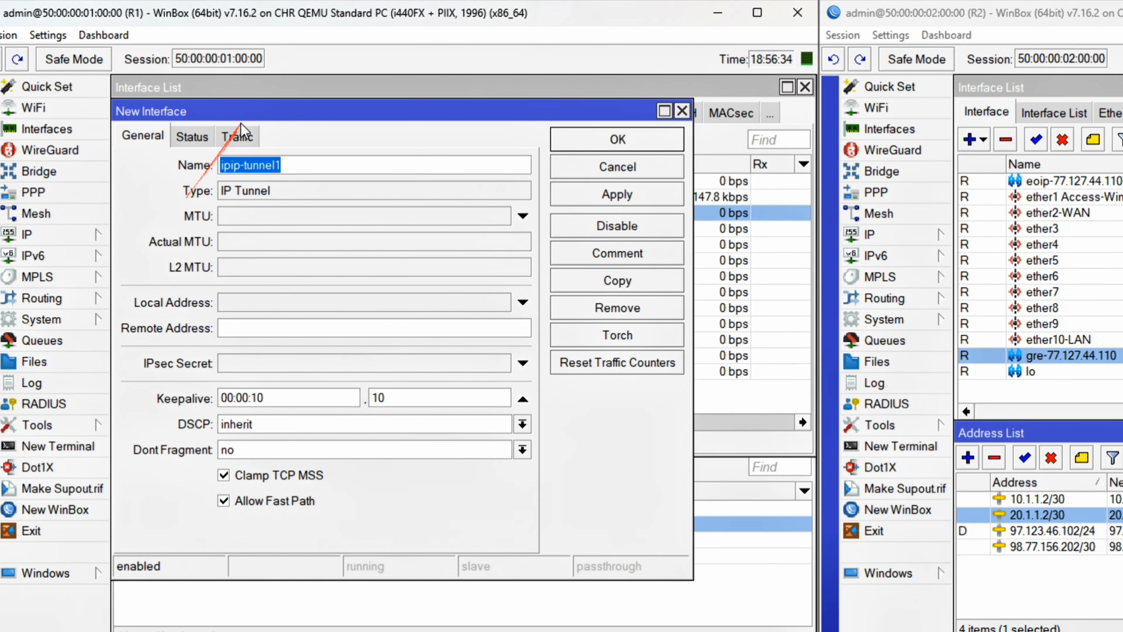
mouse_move(237, 112)
left_mouse_down()
mouse_move(296, 305)
mouse_move(385, 245)
mouse_move(234, 154)
mouse_move(238, 110)
left_mouse_up()
left_click(281, 164)
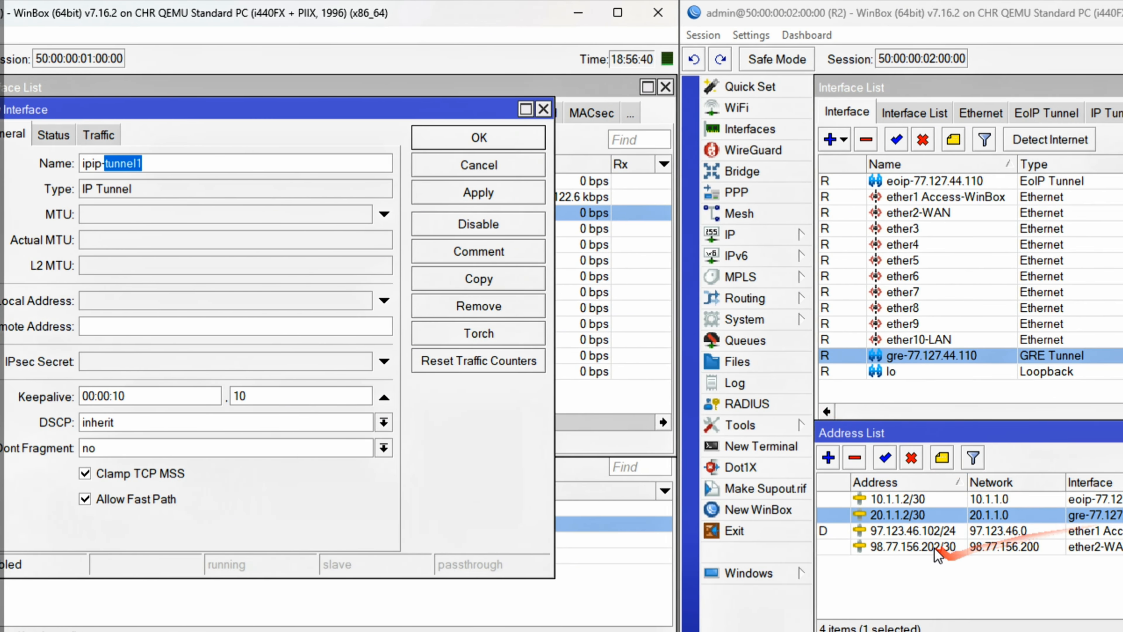
double_click(1075, 547)
left_click_drag(966, 437, 891, 438)
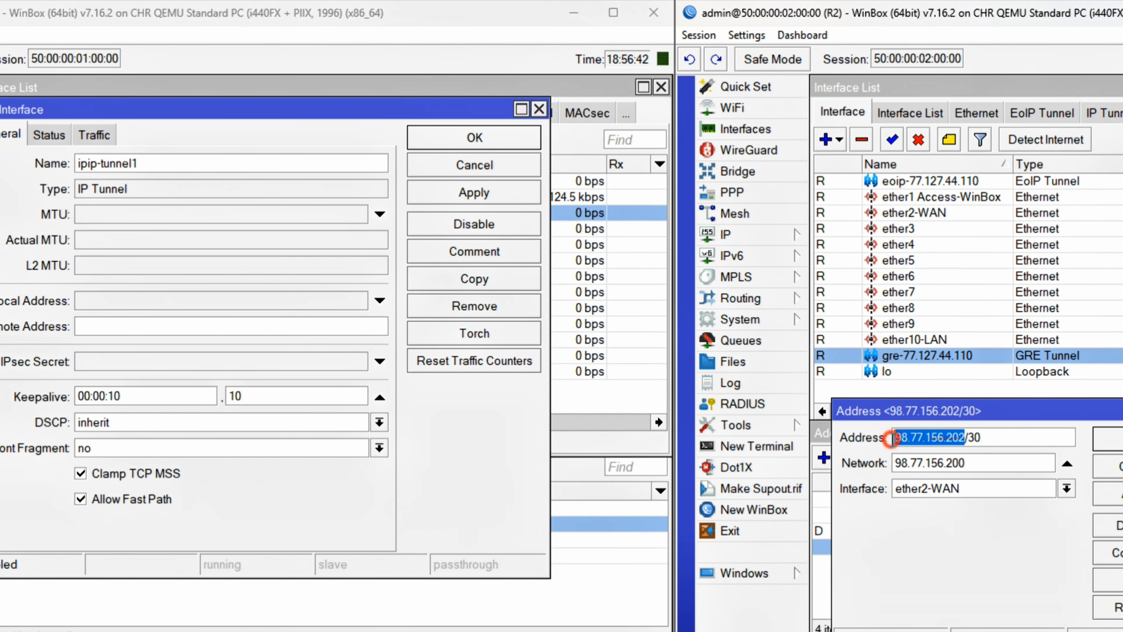
right_click(929, 437)
left_click(952, 468)
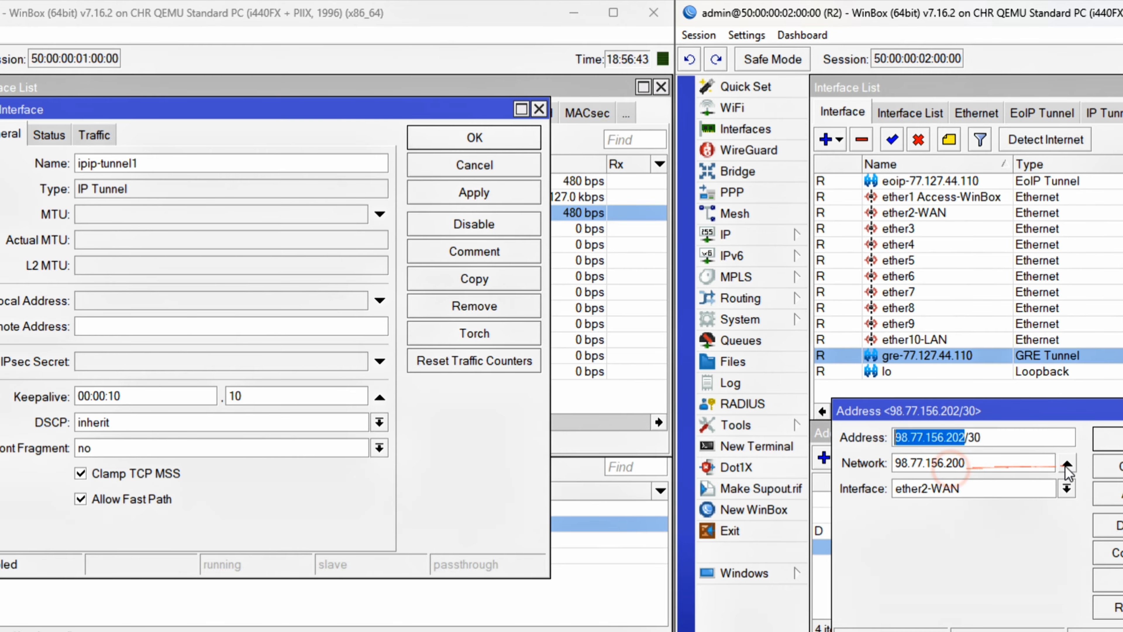
left_click(1096, 463)
left_click_drag(140, 164, 110, 163)
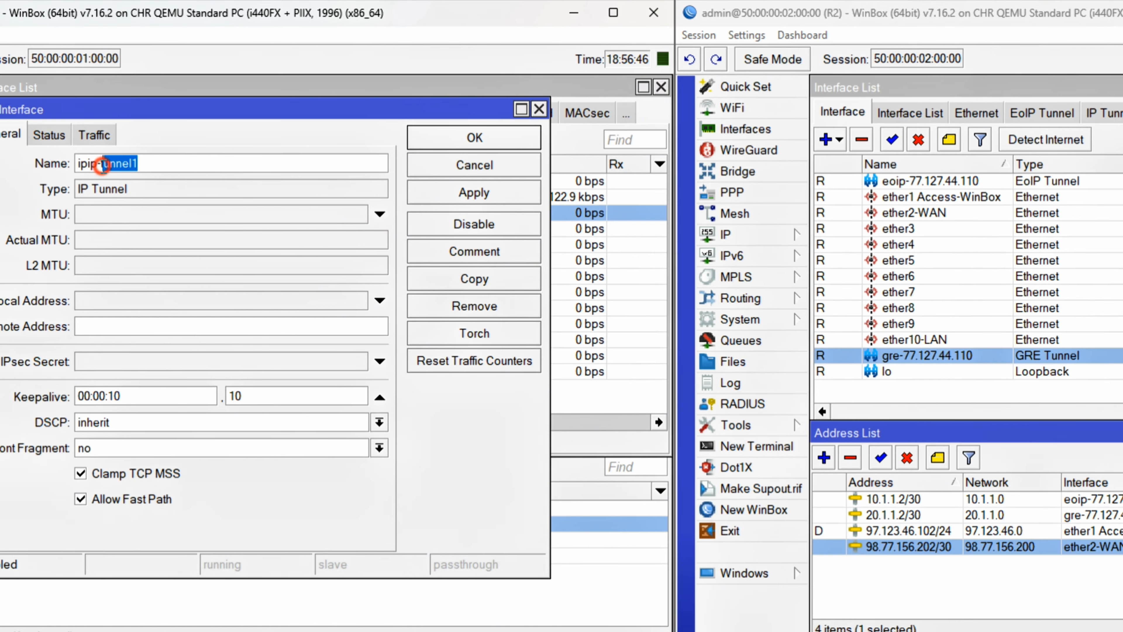
key("ctrl+v")
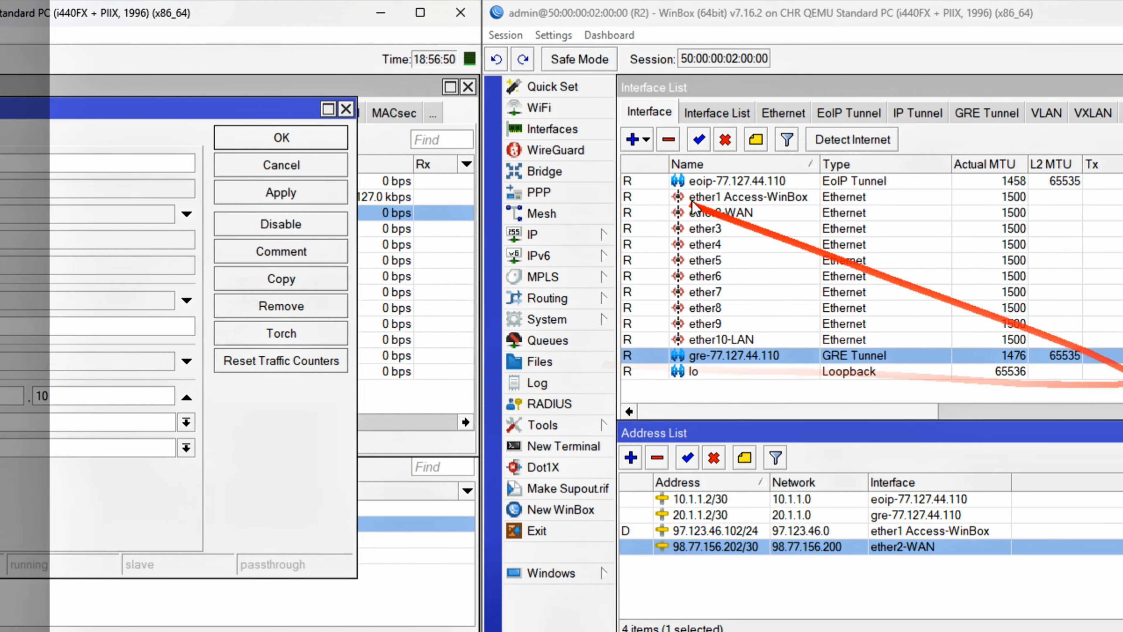
- Start a new IP Tunnel on R2 and copy 77.127.44.110 without its prefix from R1's ether2-WAN address entry, leaving that entry unchanged
left_click(827, 139)
left_click(647, 187)
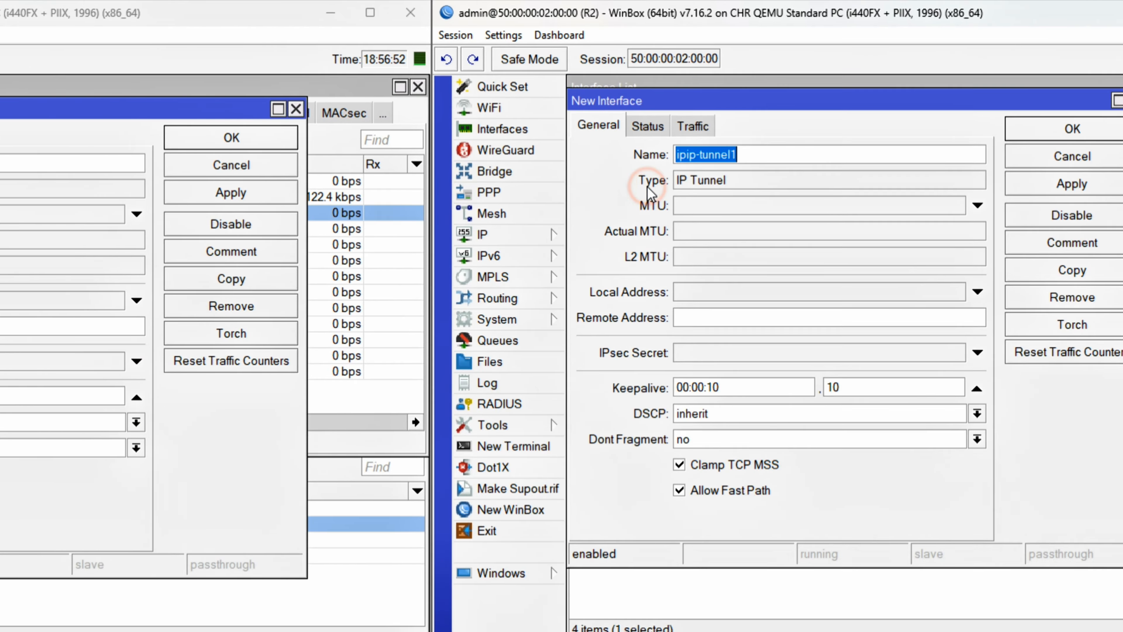
left_click(271, 602)
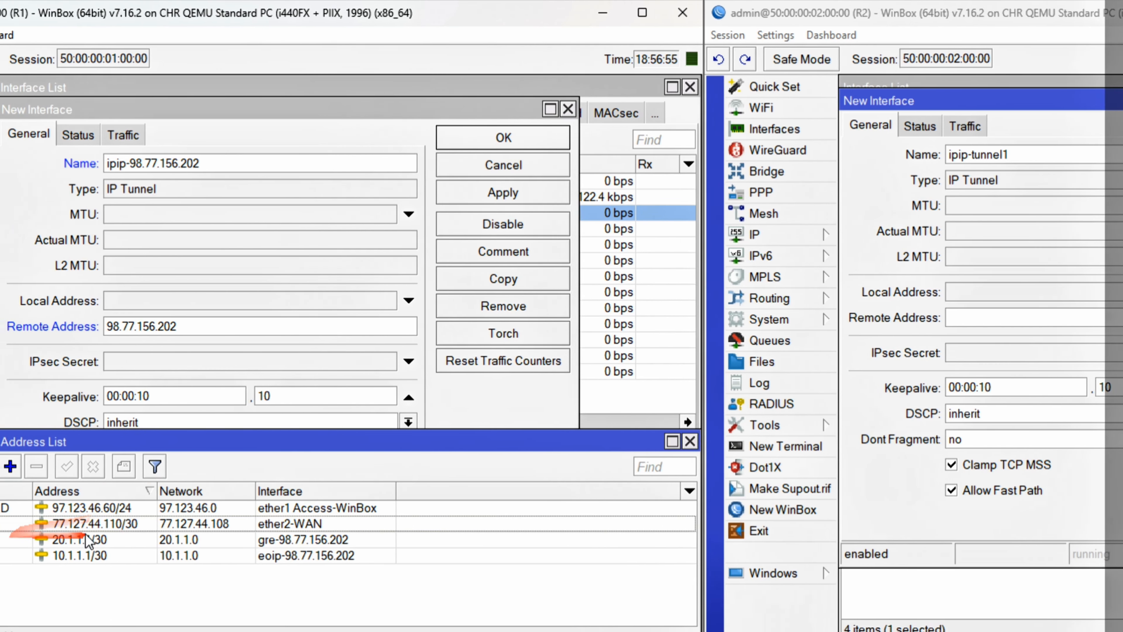
double_click(104, 528)
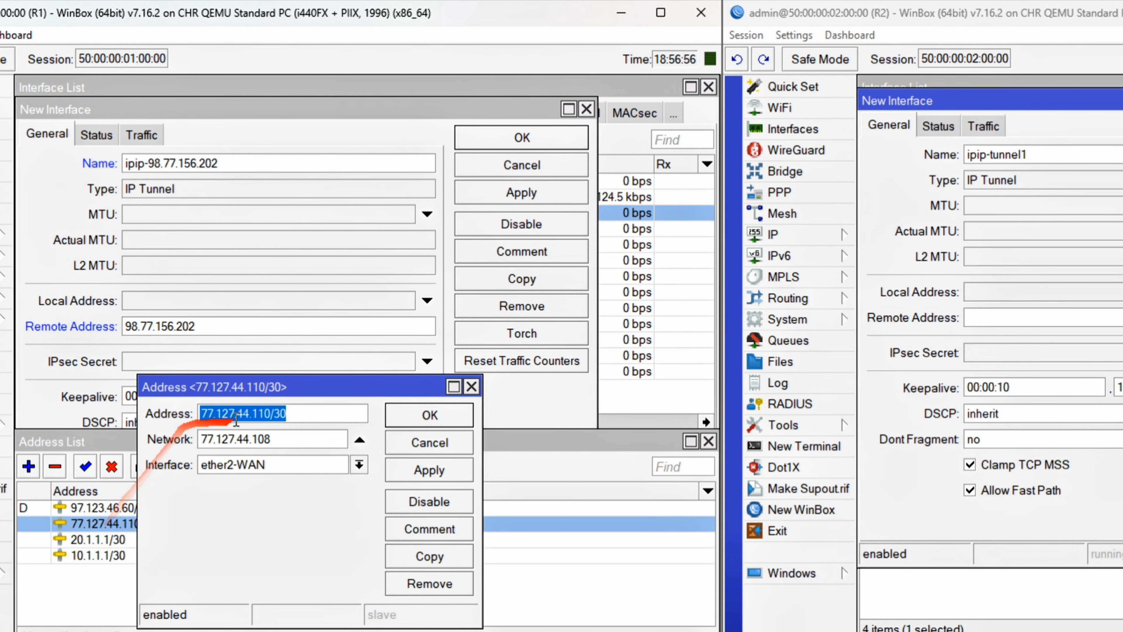
left_click_drag(271, 419, 176, 418)
right_click(215, 422)
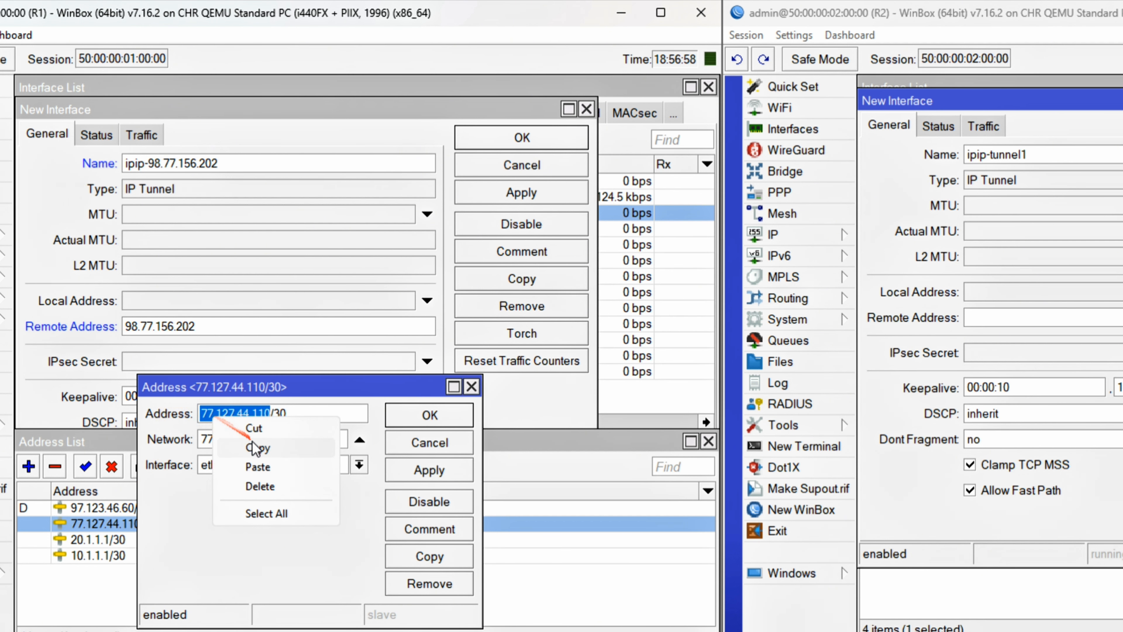
left_click(252, 448)
left_click(398, 452)
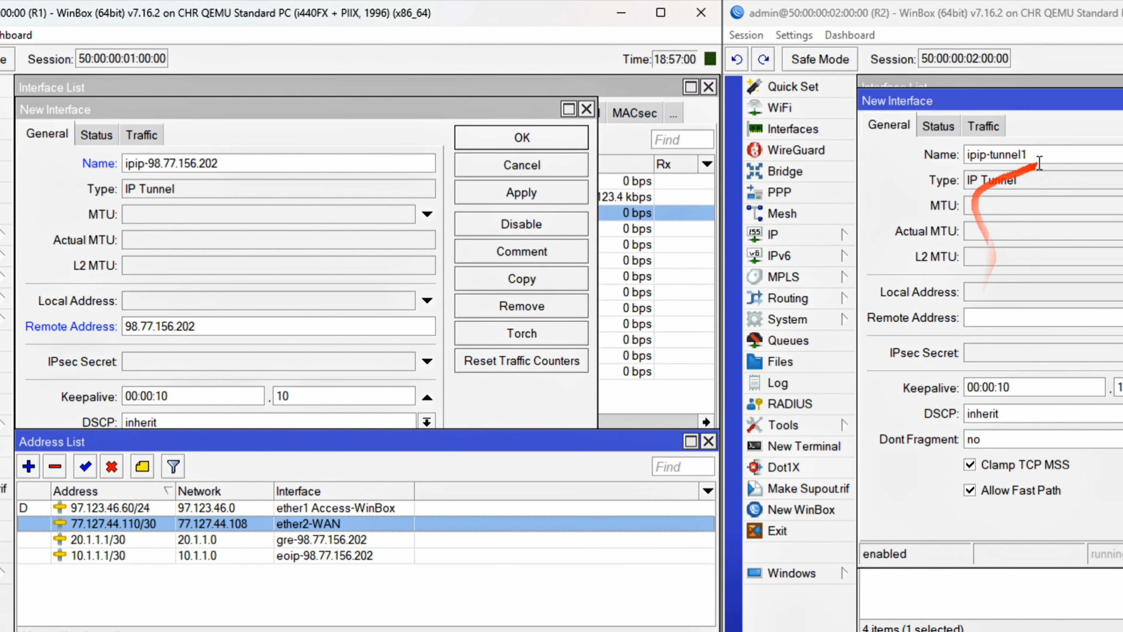
- Name R2's tunnel ipip-77.127.44.110 with remote address 77.127.44.110, save the pending IP tunnels on both routers, and select R2's new tunnel
left_click_drag(1027, 154, 994, 156)
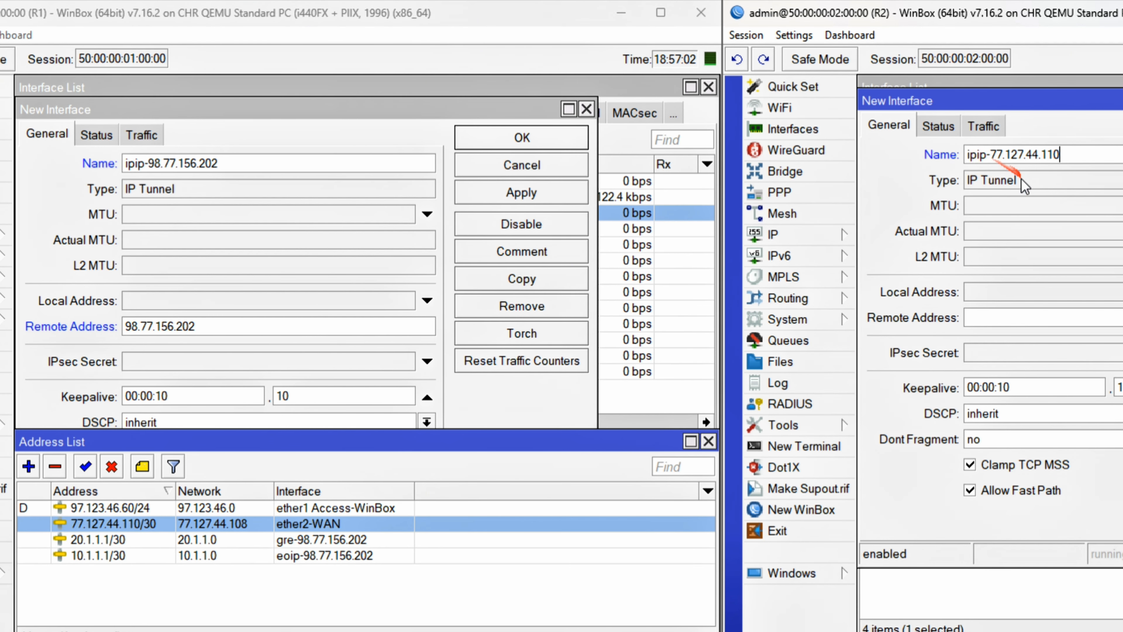
left_click(1006, 317)
key("ctrl+v")
left_click(546, 138)
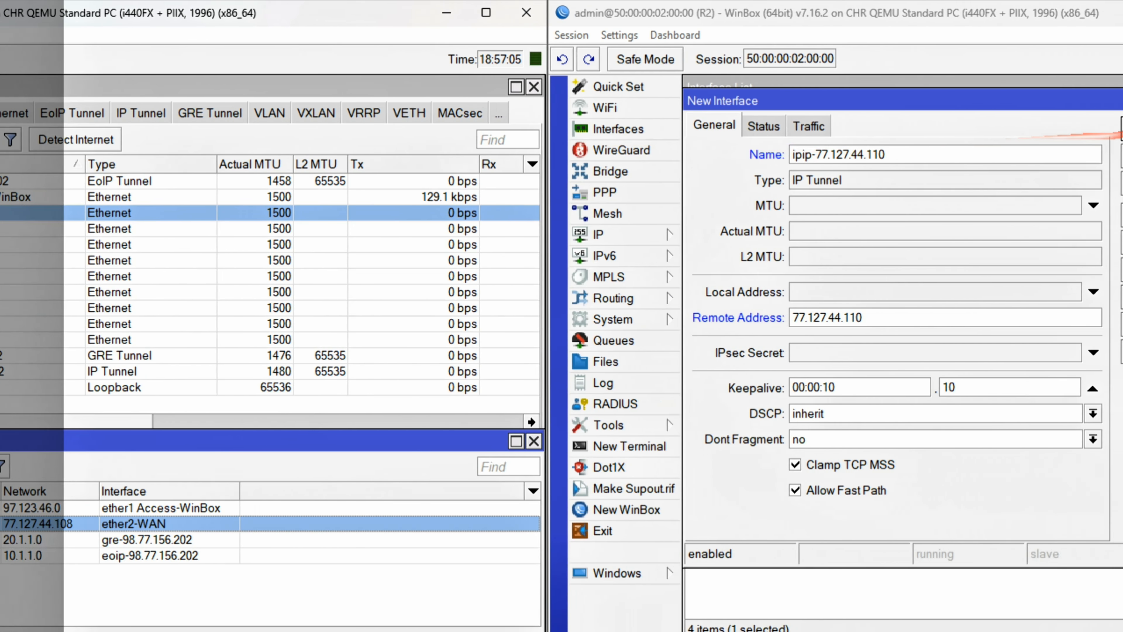
left_click(1086, 129)
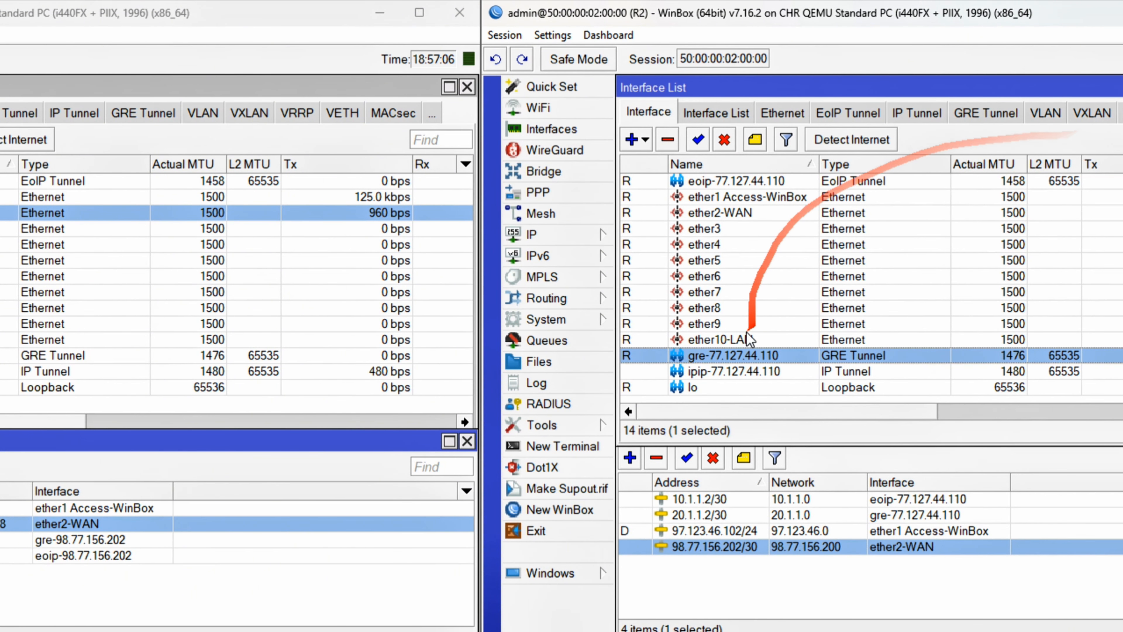
left_click(696, 373)
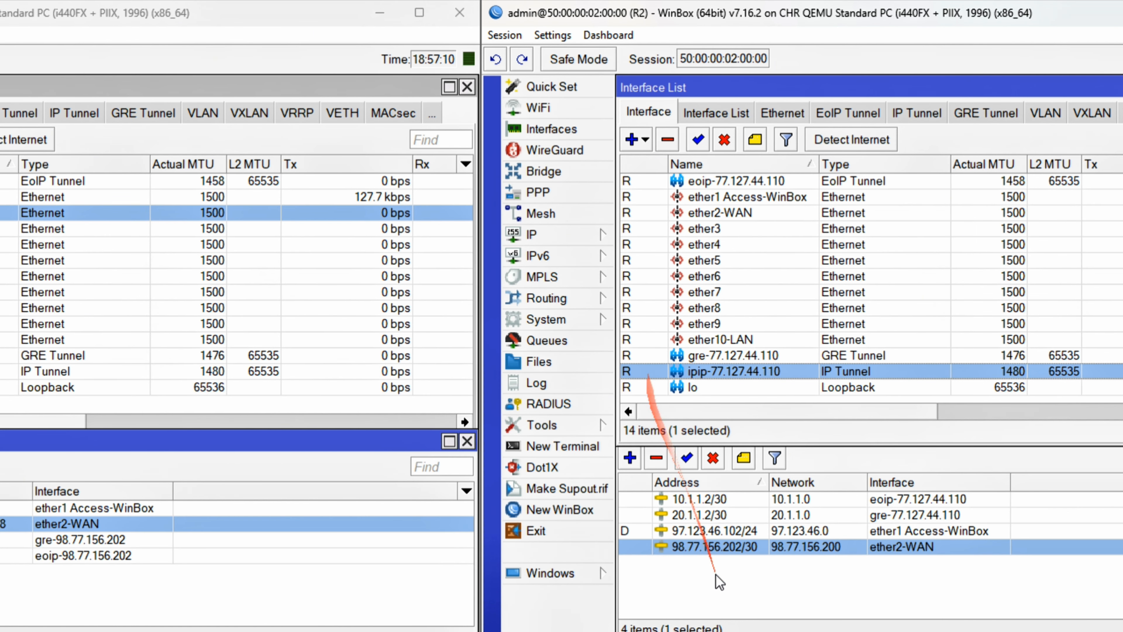
- Add the IP address 30.1.1.2/30 to interface ipip-77.127.44.110 on R2 and select the new entry
left_click(792, 576)
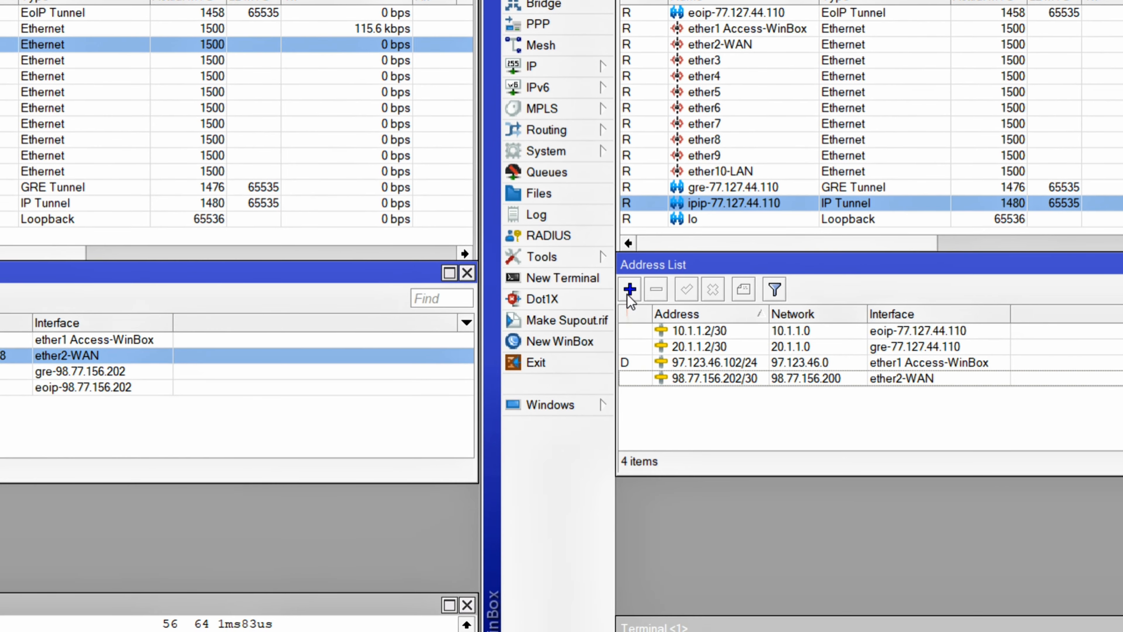
left_click(630, 293)
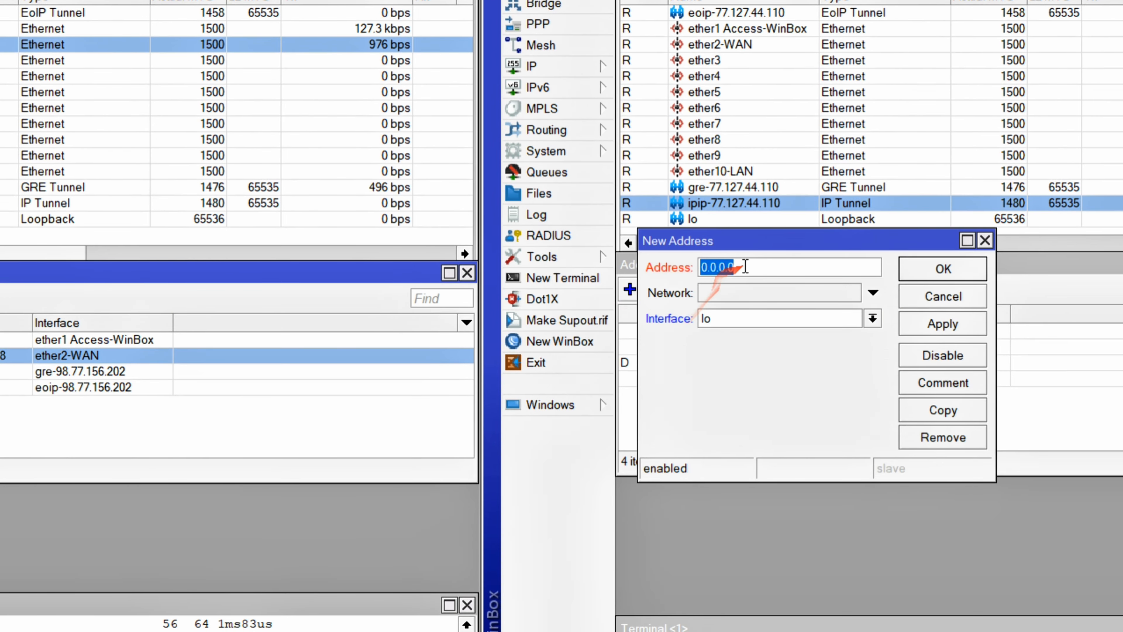
left_click(648, 265)
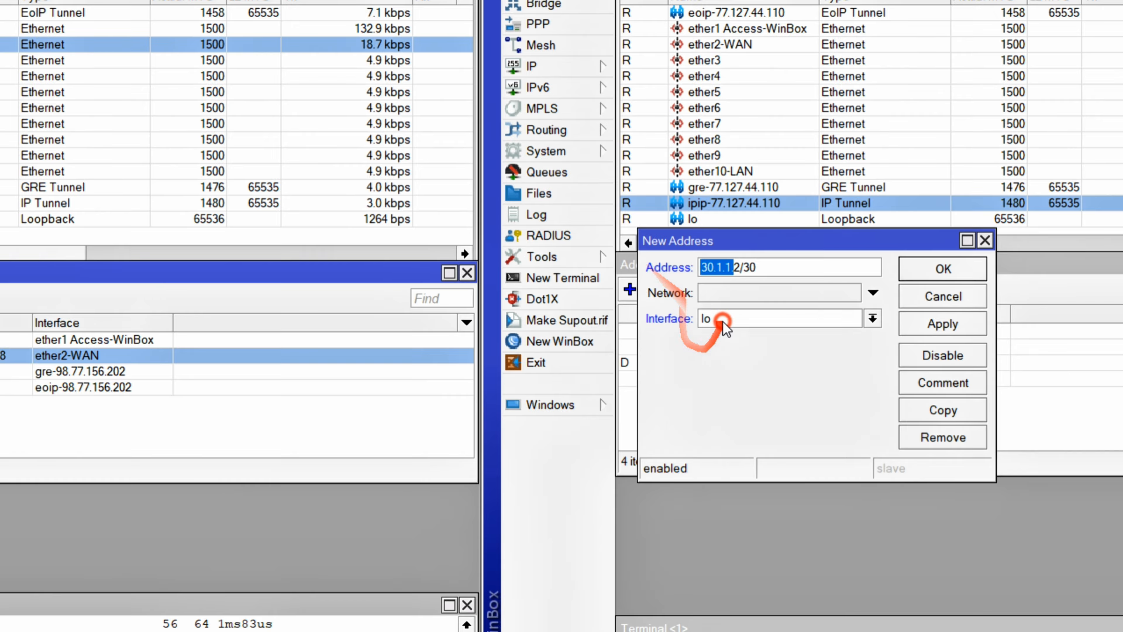
left_click(707, 318)
left_click(752, 506)
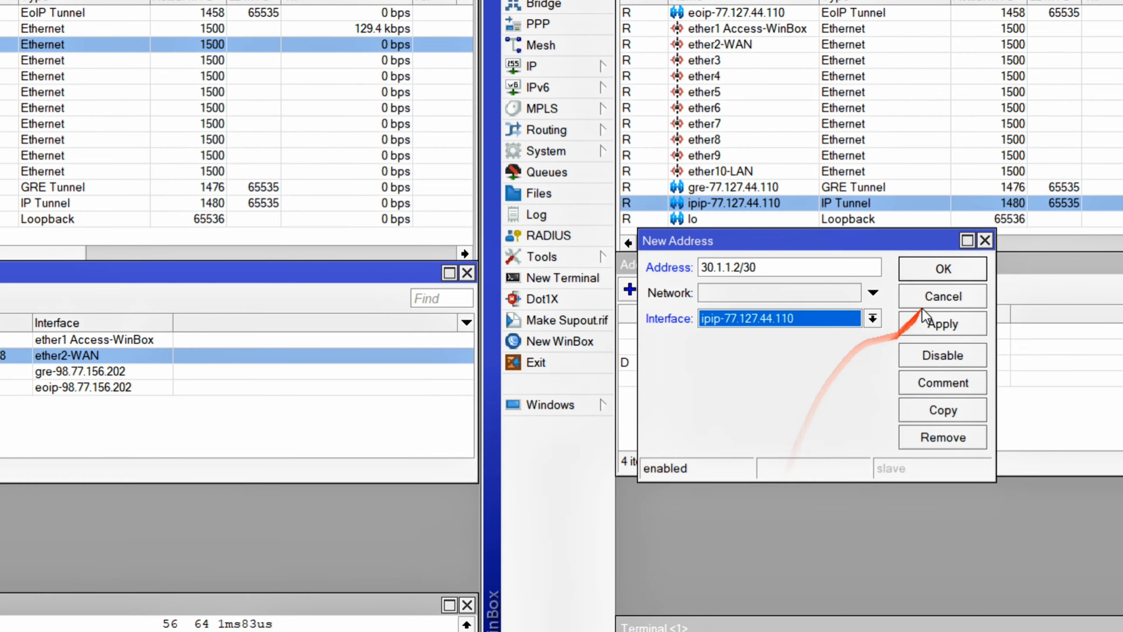
left_click(942, 268)
left_click(716, 362)
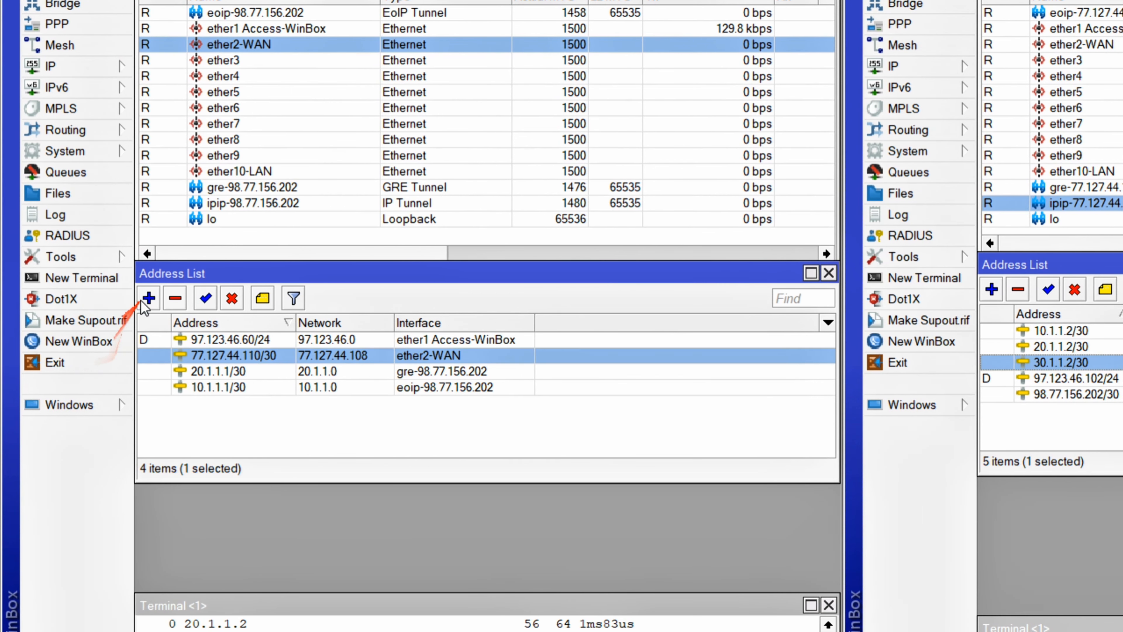
- Add the IP address 30.1.1.1/30 to interface ipip-98.77.156.202 on R1
left_click(149, 298)
type("30.1.1.")
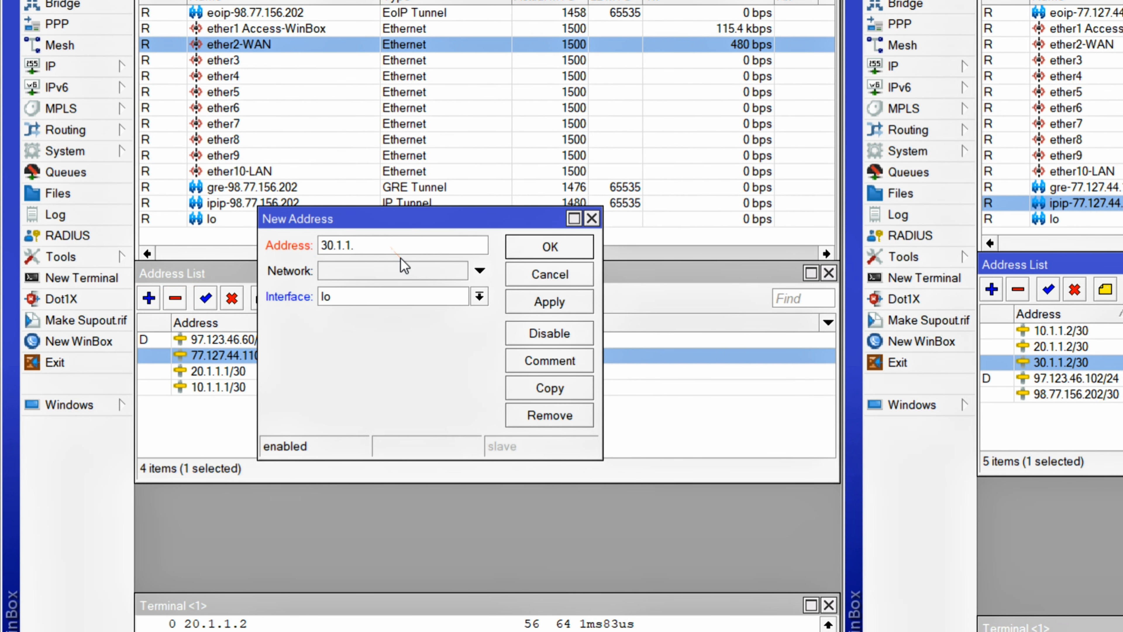
type("1/30")
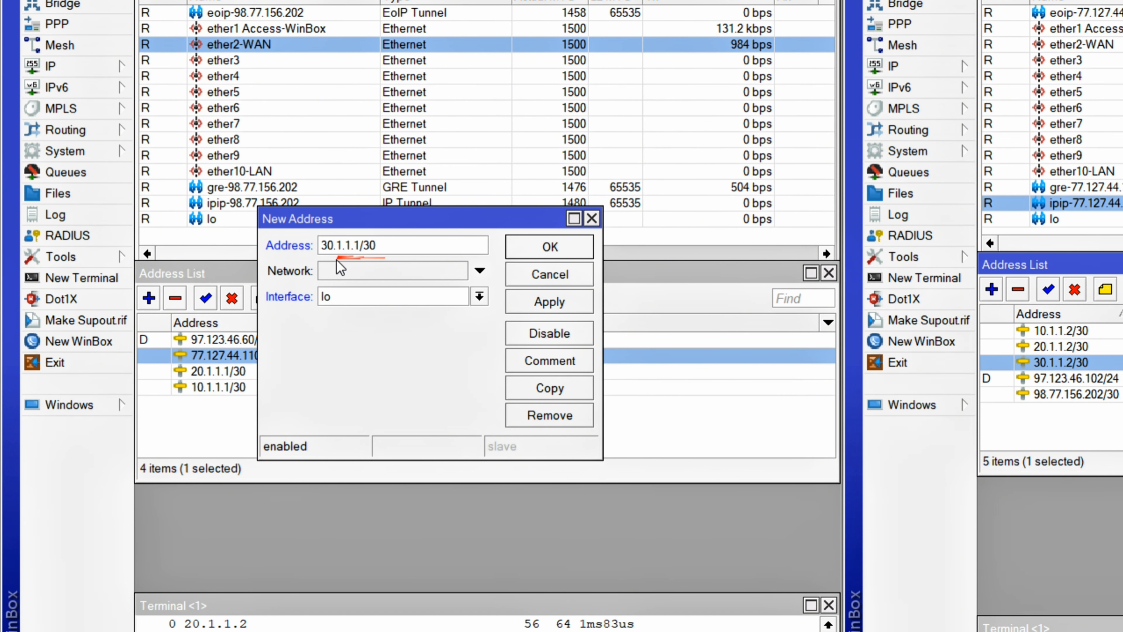
left_click(346, 296)
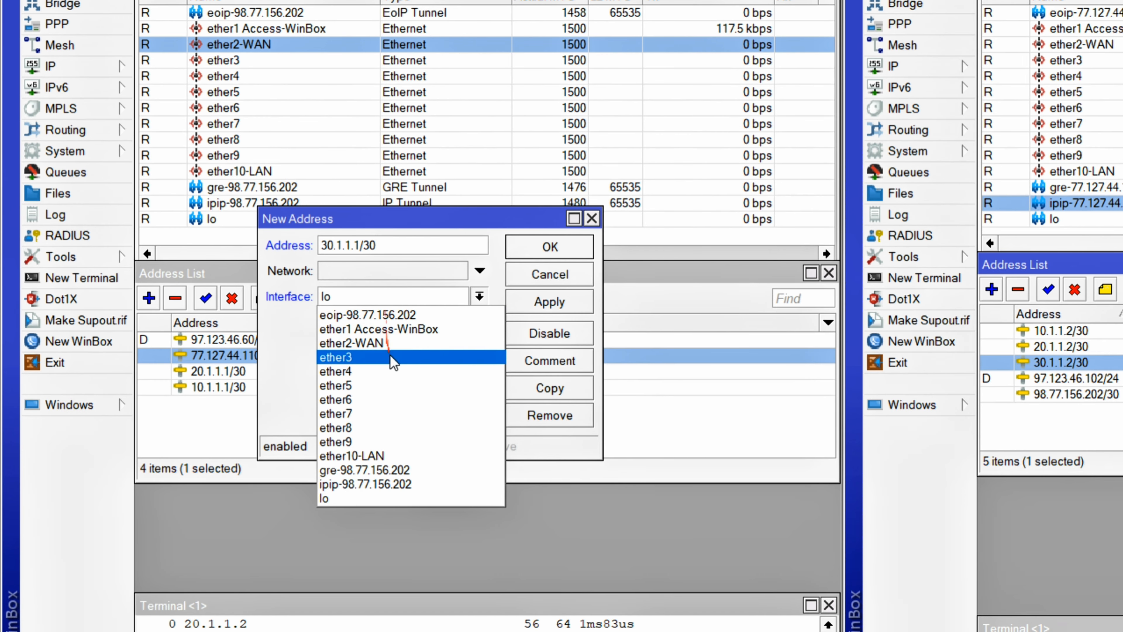
left_click(376, 483)
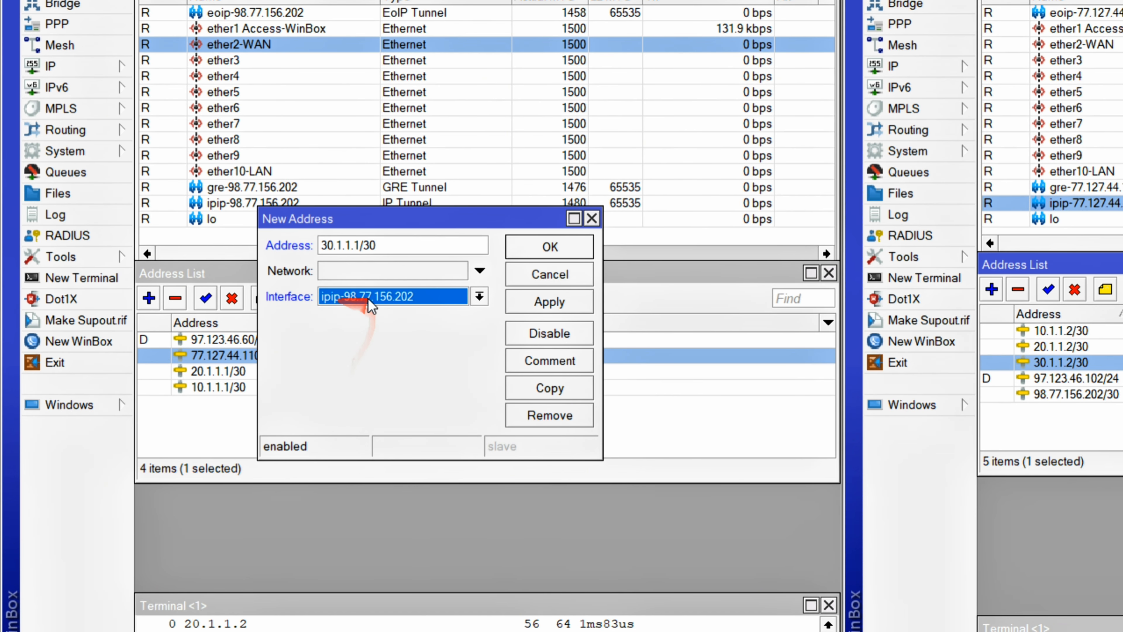
left_click(559, 244)
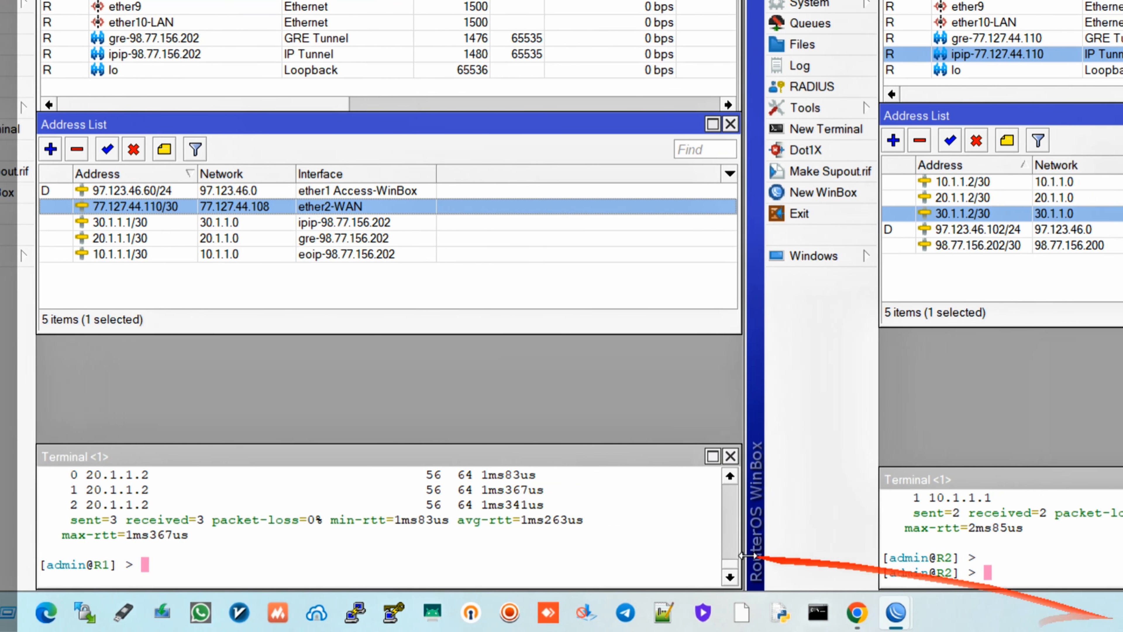
- Test the IPIP tunnel by pinging 30.1.1.2 from R1's terminal while disabling and re-enabling R2's 30.1.1.2/30 address
left_click(535, 559)
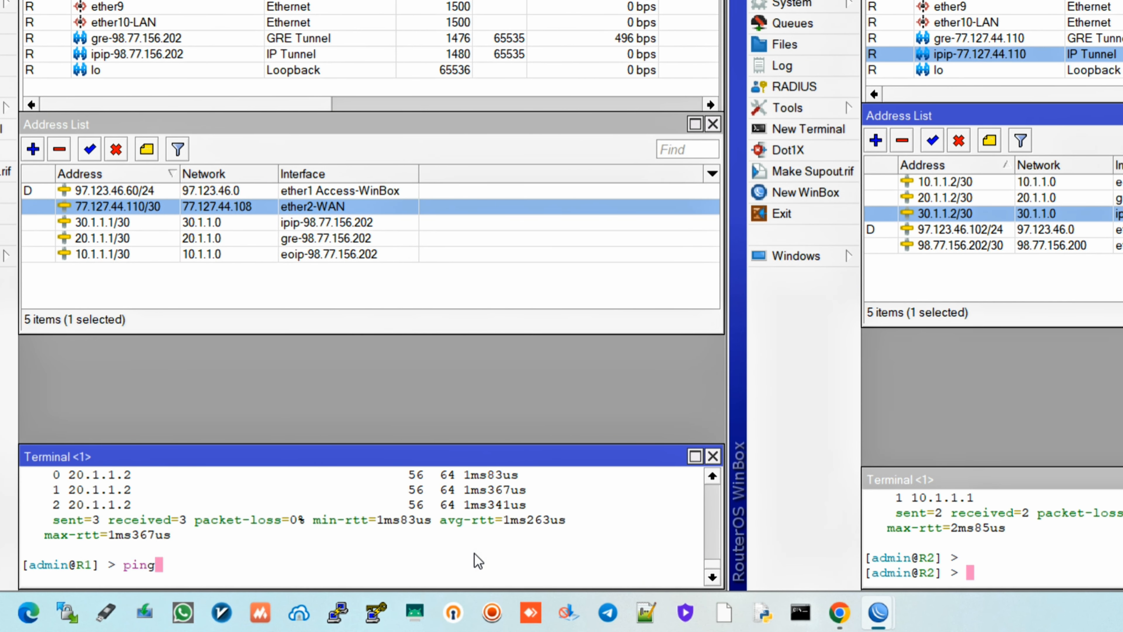
type("ping 30.1.1.2")
key("Return")
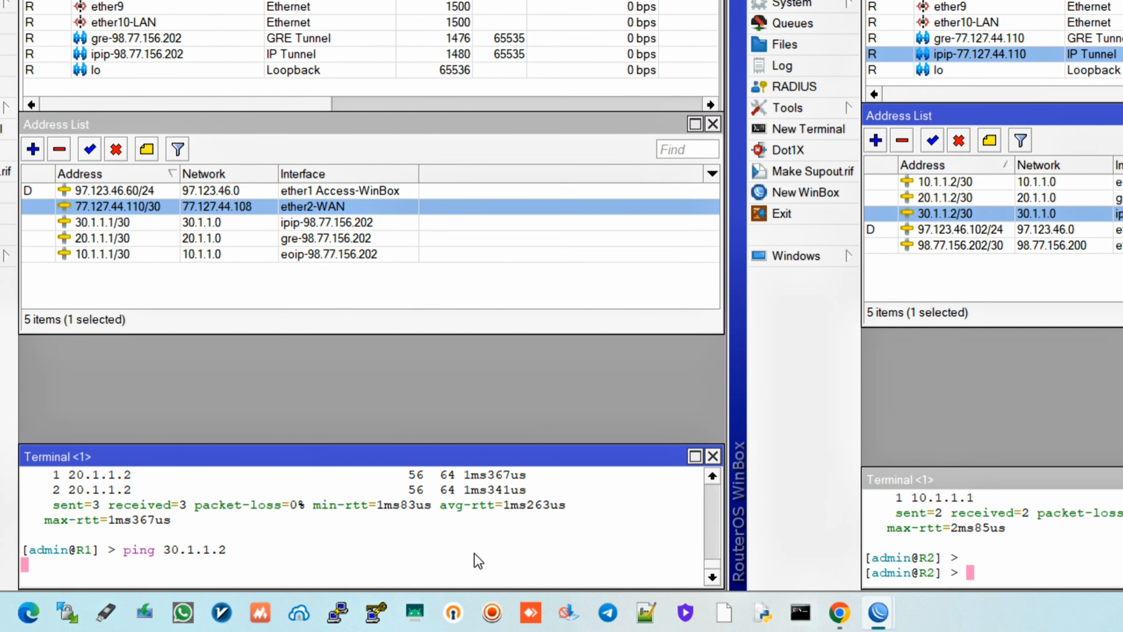
left_click(955, 214)
left_click(959, 140)
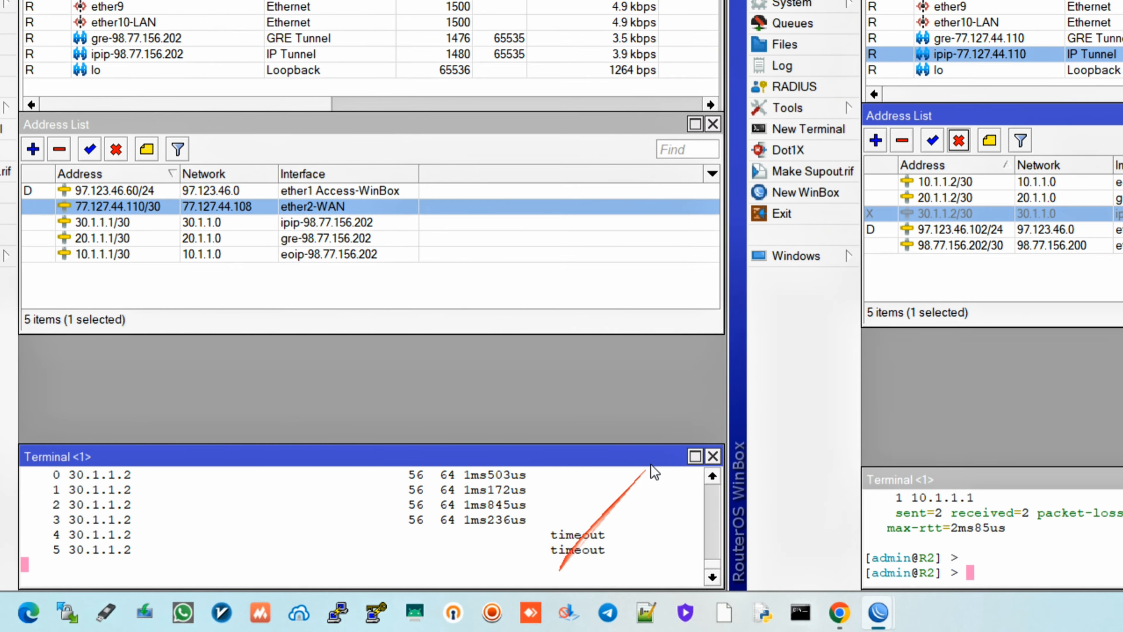
left_click(933, 140)
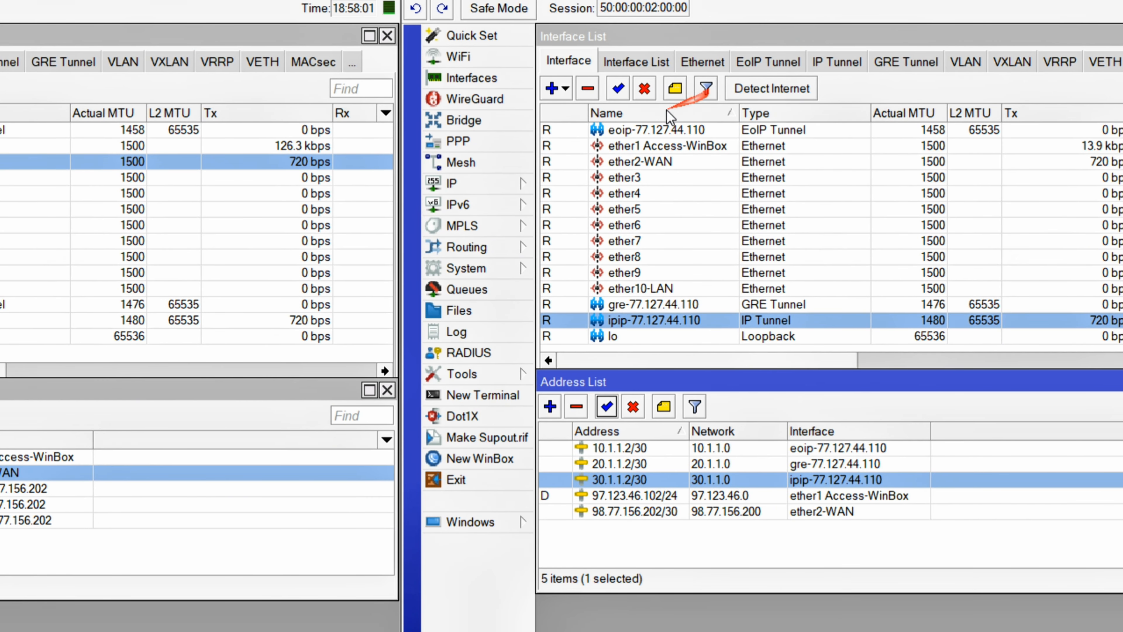
- Start a new VXLAN interface on R2 named vxlan-77.127.44.110, copying the IP without its prefix from R1's ether2-WAN address entry
left_click(561, 90)
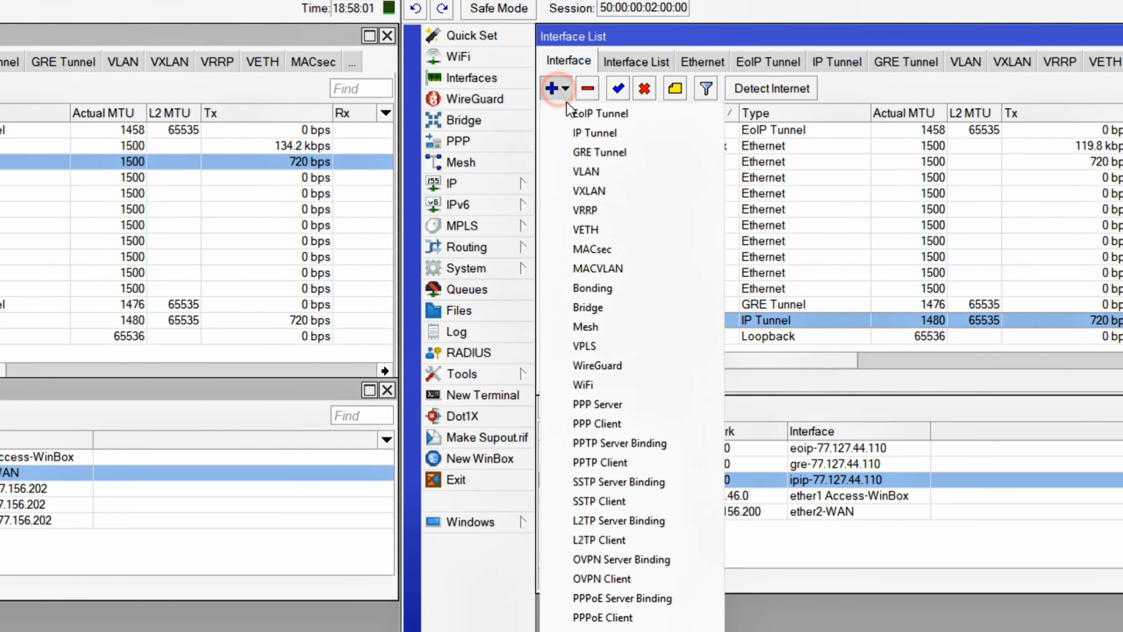
left_click(607, 192)
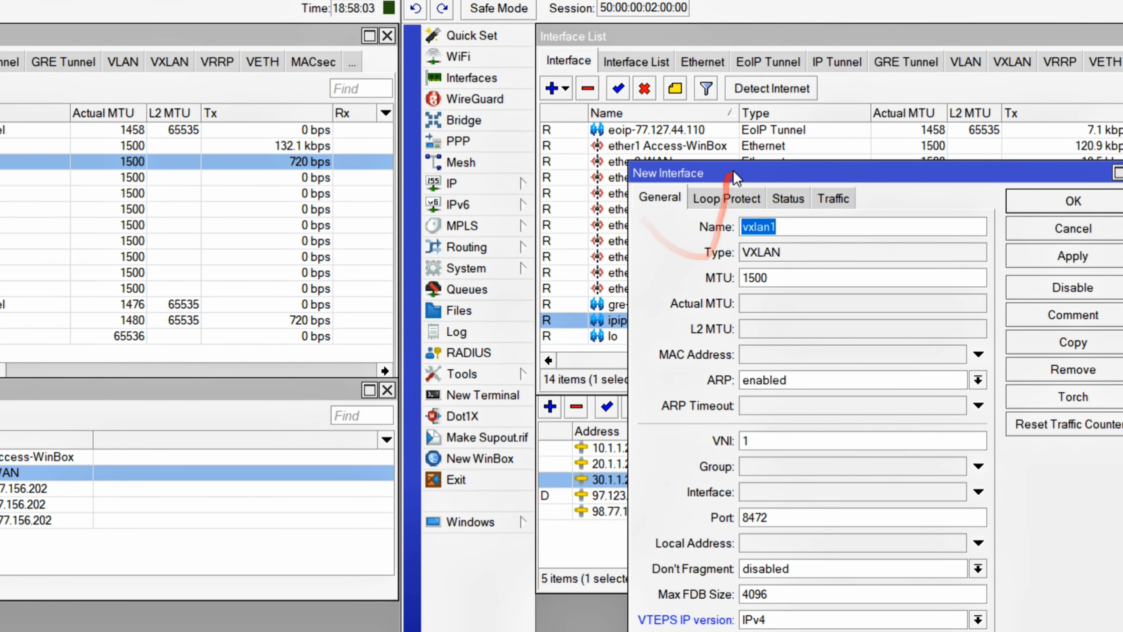
left_click_drag(734, 173, 639, 34)
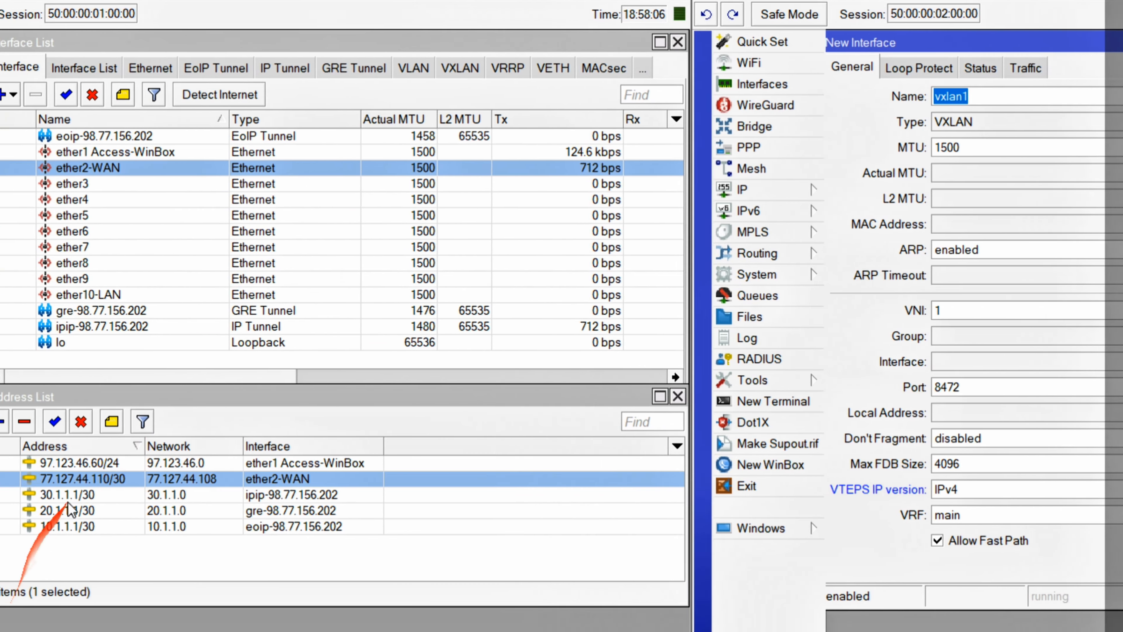
double_click(83, 479)
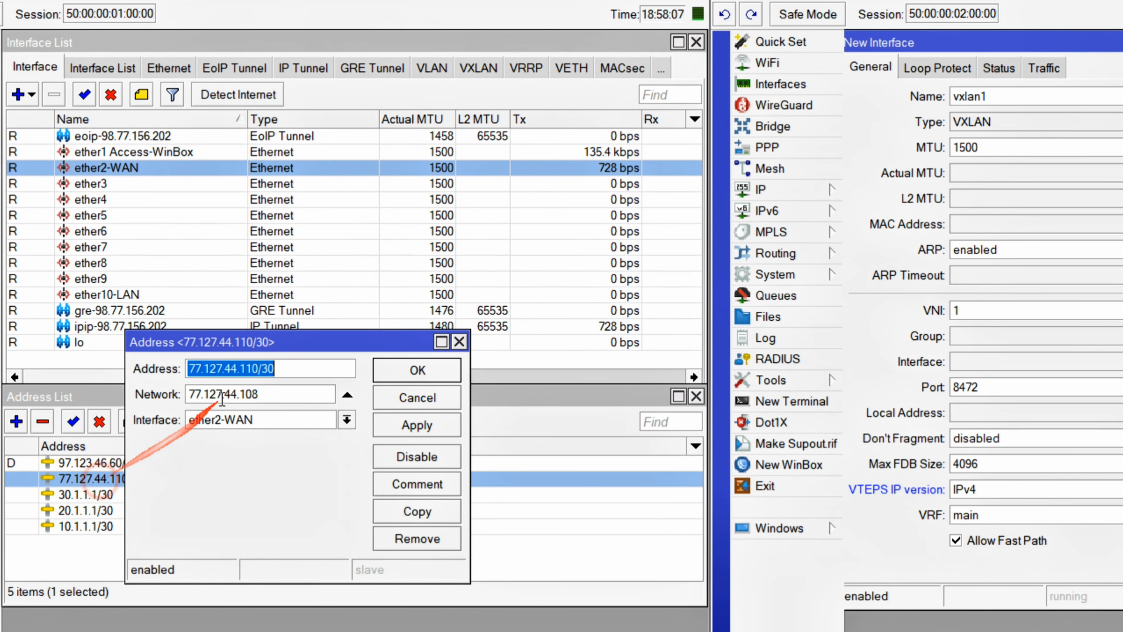
left_click_drag(240, 368, 176, 368)
right_click(207, 369)
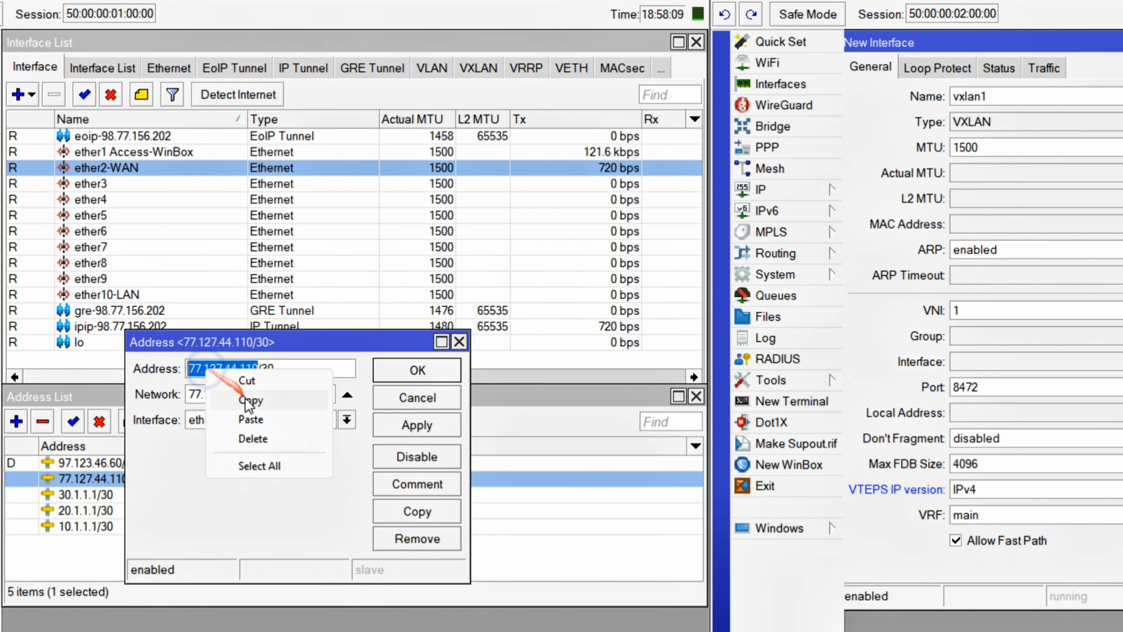
left_click(249, 398)
left_click(417, 398)
left_click(1020, 102)
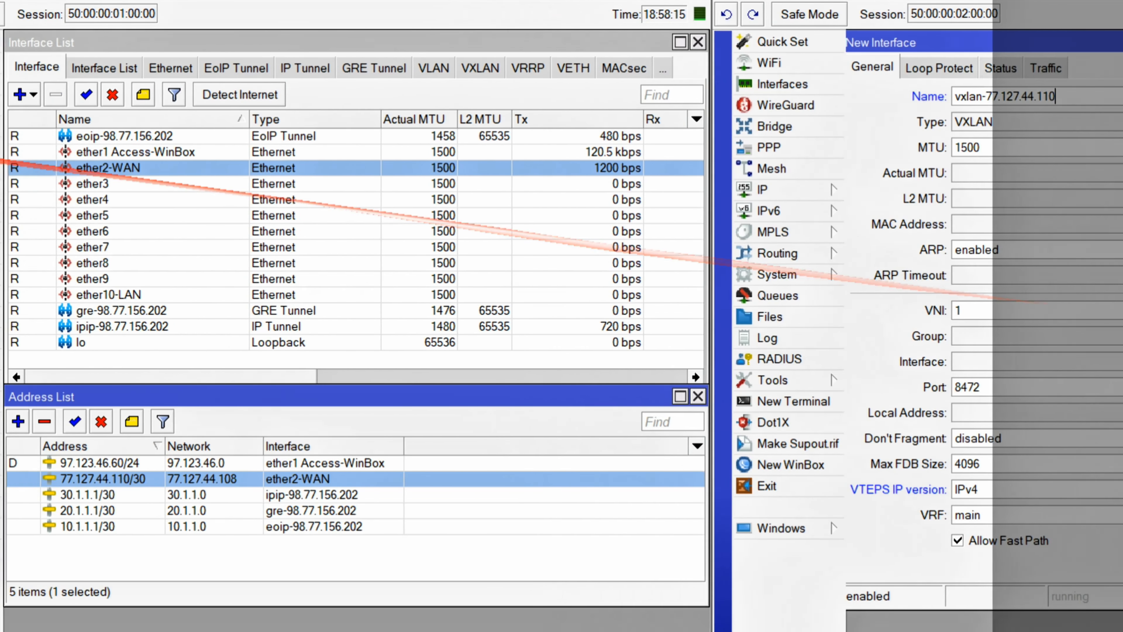
- Start a new VXLAN interface on R1 named vxlan-98.77.156.202, copying the IP without its prefix from R2's ether2-WAN address entry
left_click(24, 94)
left_click(208, 198)
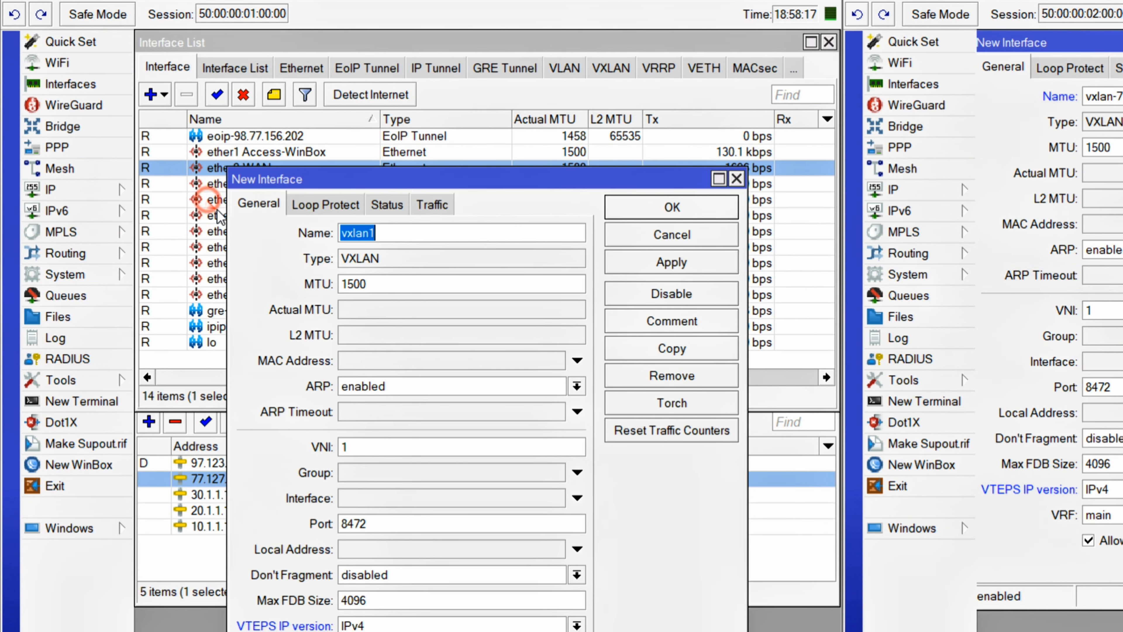
left_click_drag(321, 179, 227, 41)
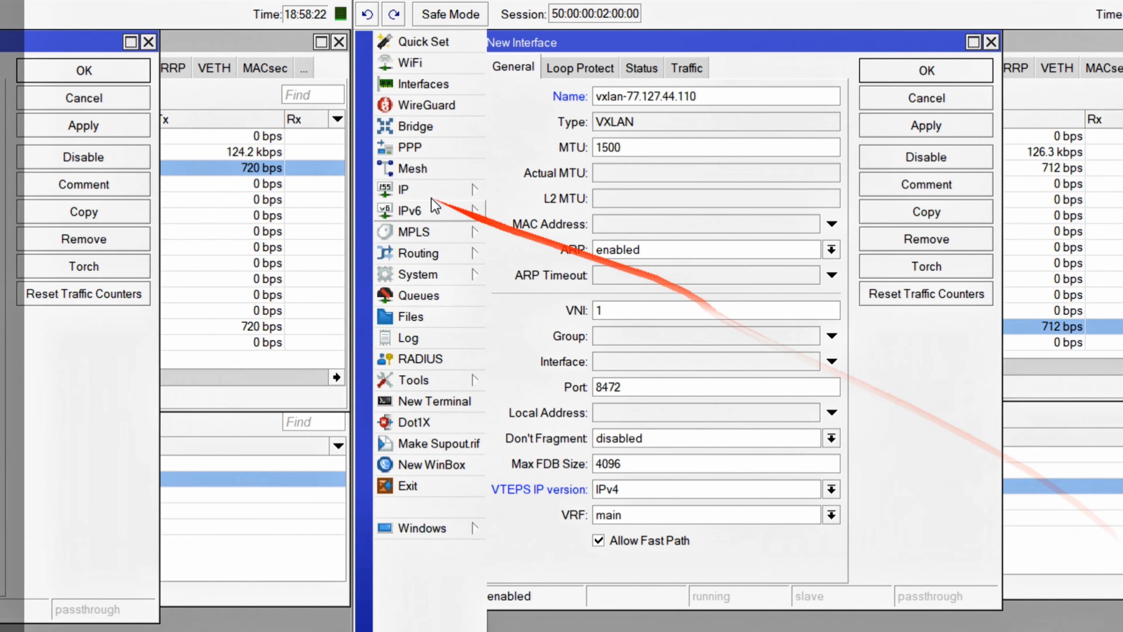
left_click(967, 190)
left_click(1008, 215)
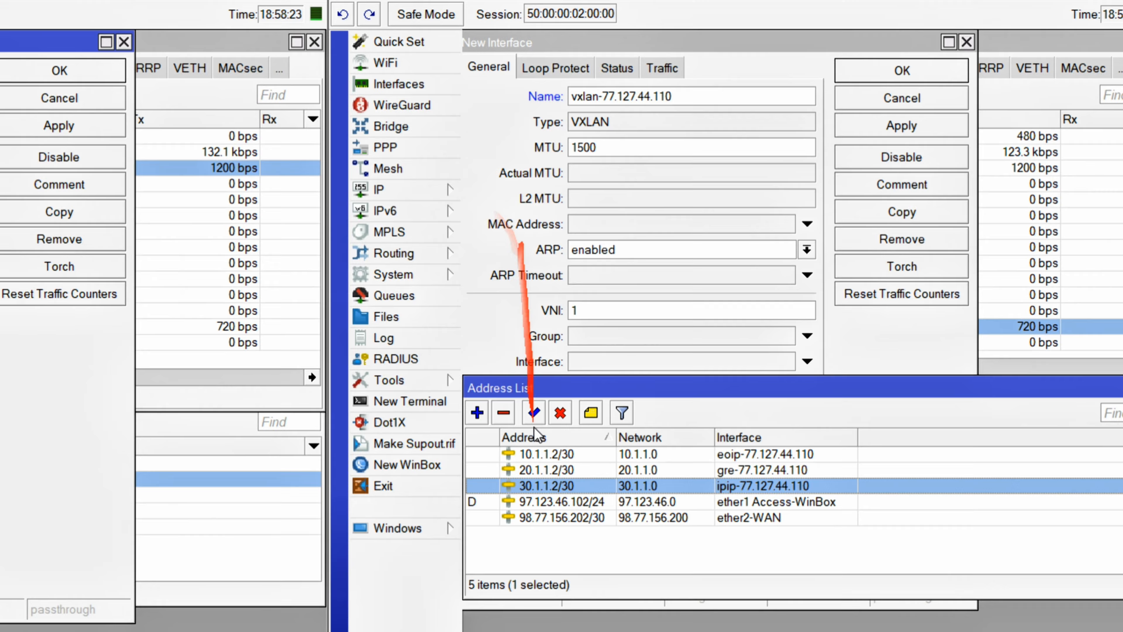
double_click(531, 517)
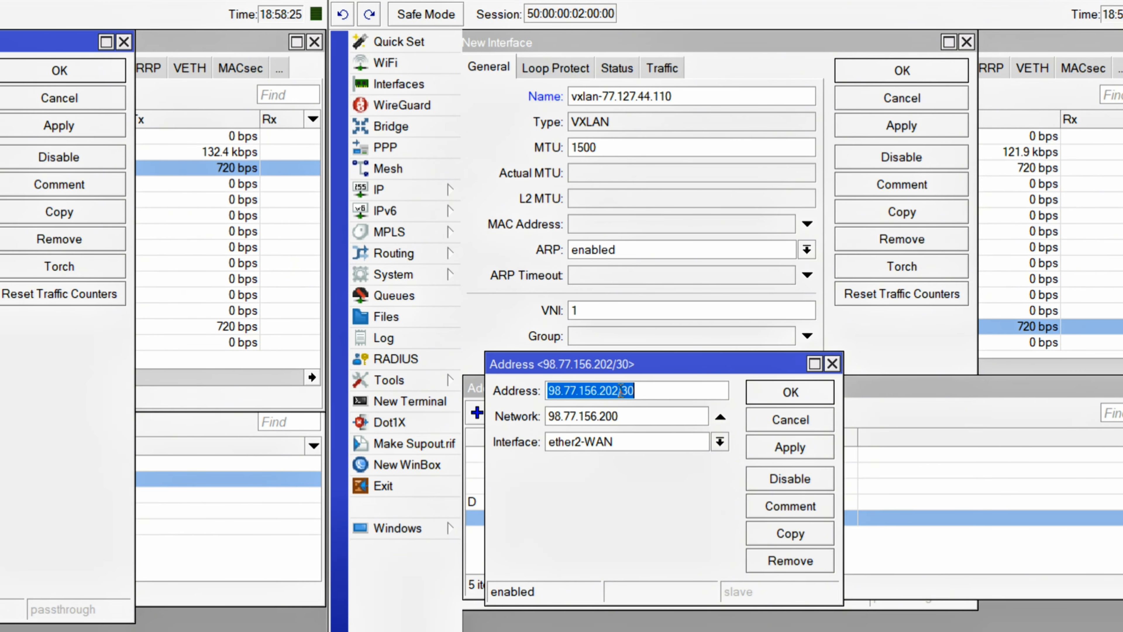
left_click_drag(628, 391, 531, 391)
right_click(598, 387)
left_click(629, 417)
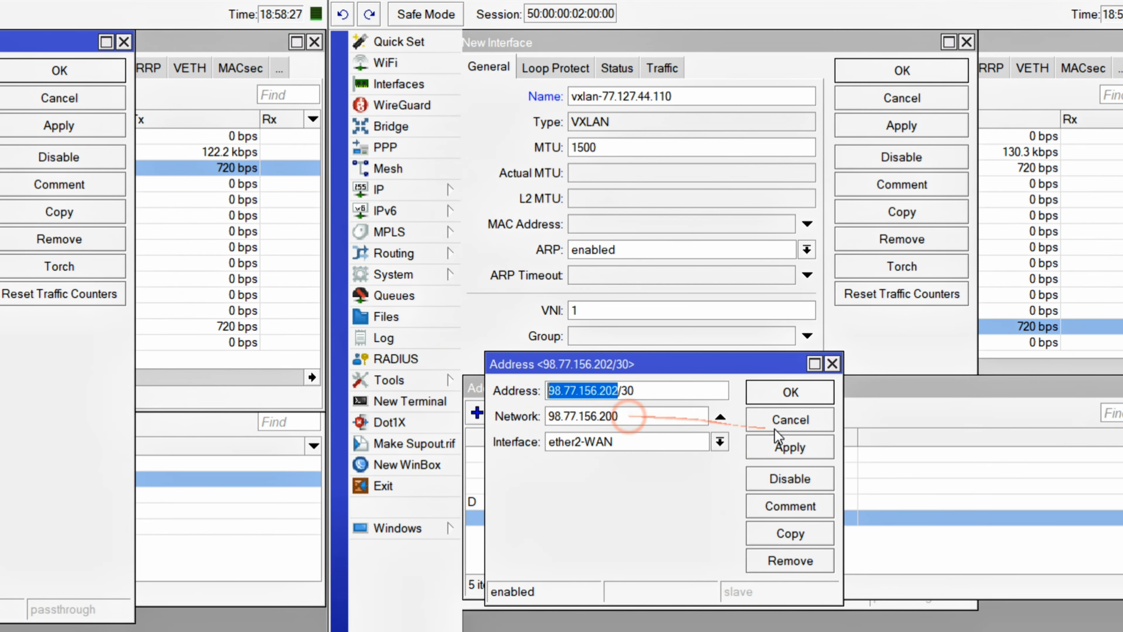
left_click(762, 421)
left_click(155, 94)
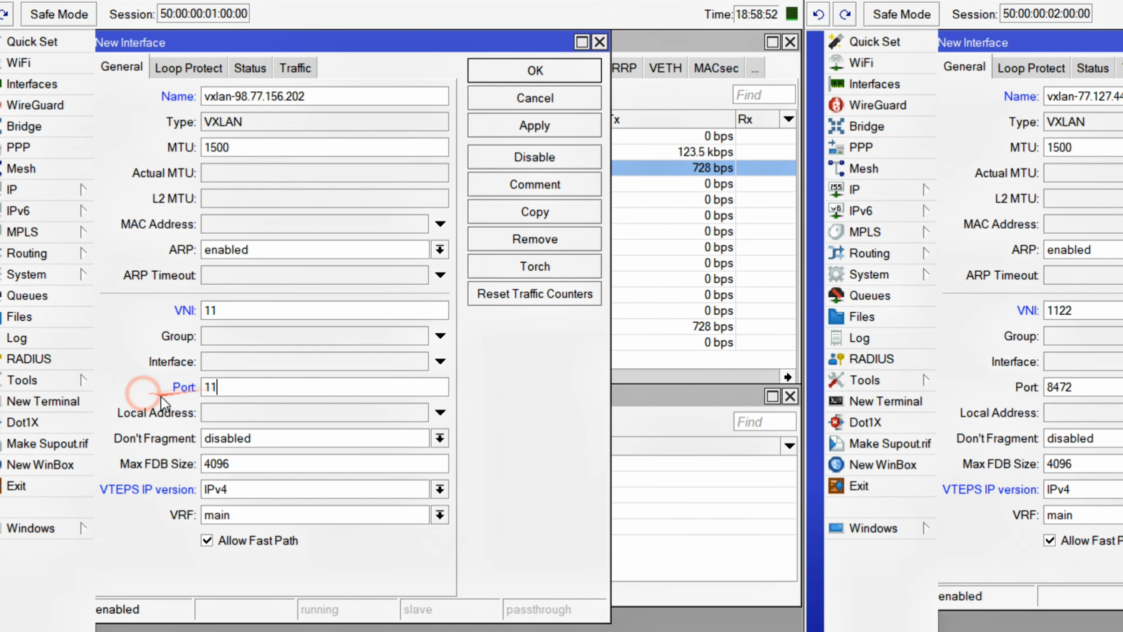
- Set VNI 11 and port 1122 on the pending VXLAN interfaces of both routers and save them
type("22")
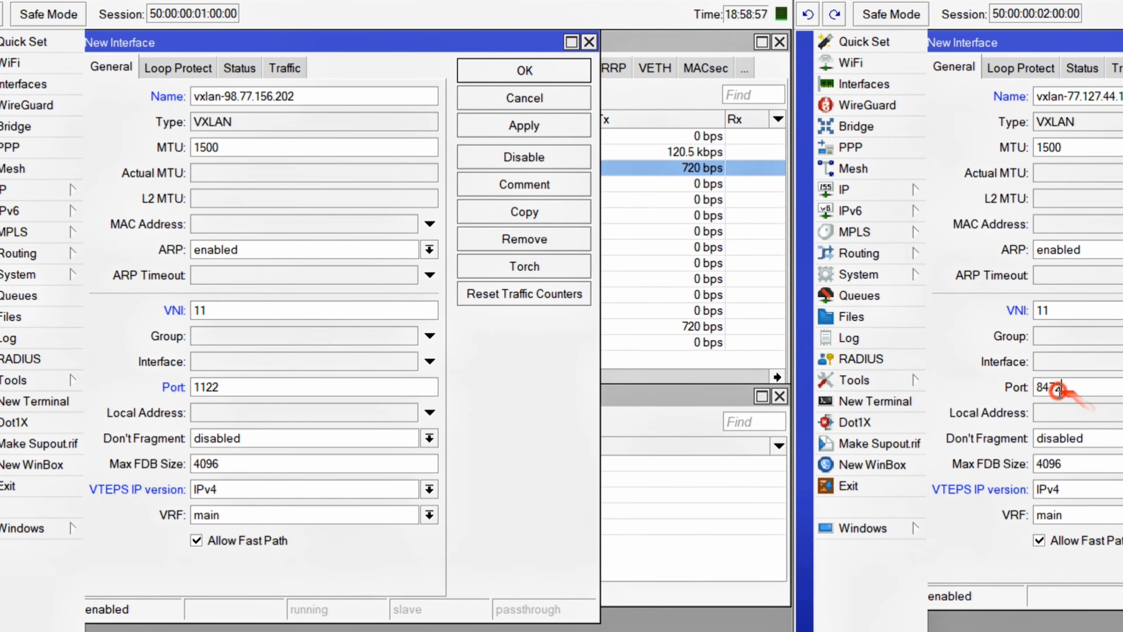
left_click_drag(1072, 389, 993, 391)
type("11")
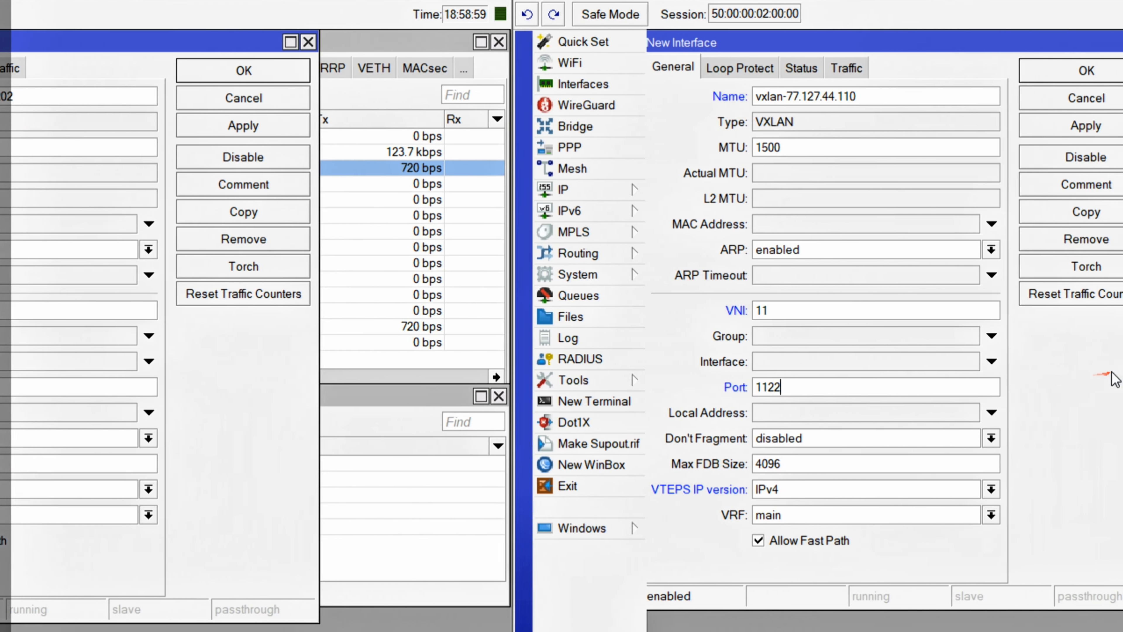
type("22")
left_click(956, 71)
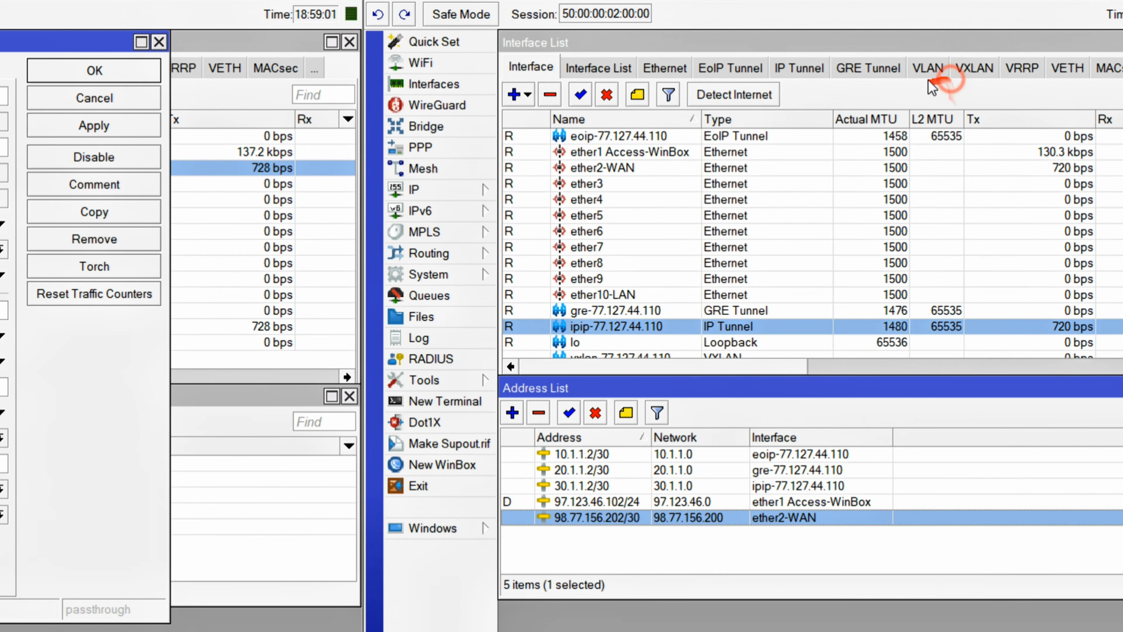
left_click(84, 71)
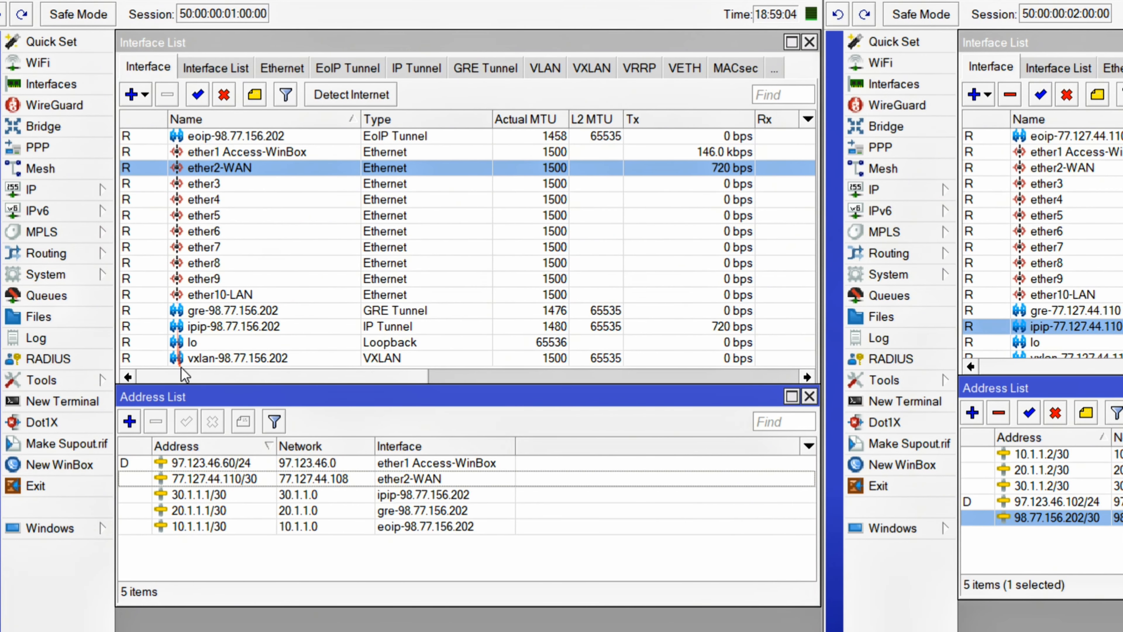
- Select the new VXLAN interface on R1 and R2, enlarging R2's interface list so its entry fits
left_click(163, 360)
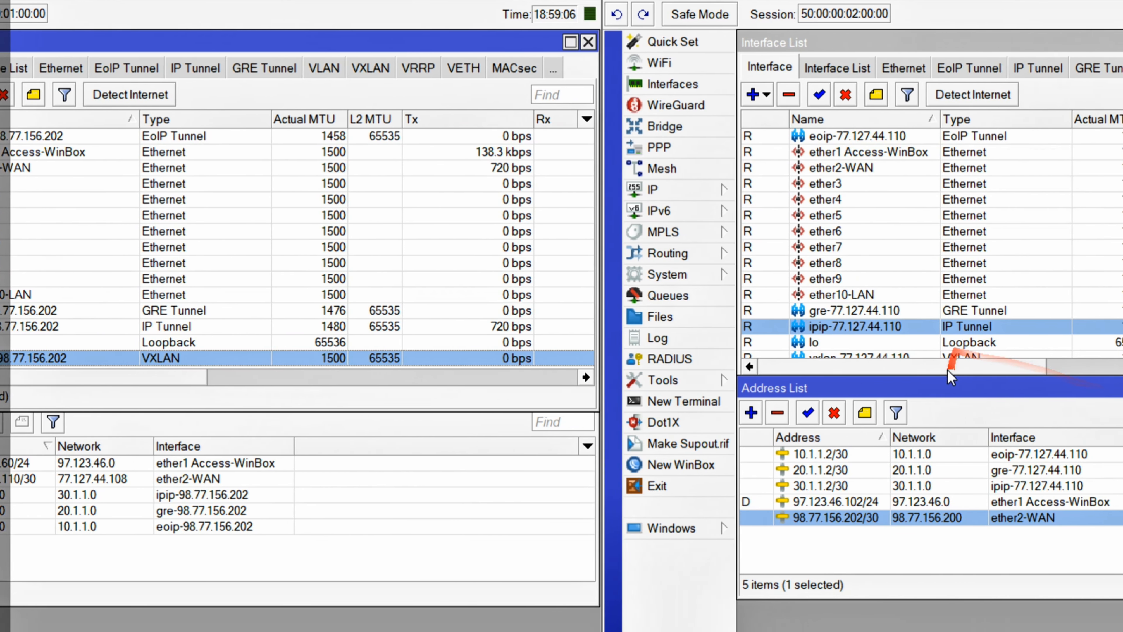
left_click(946, 367)
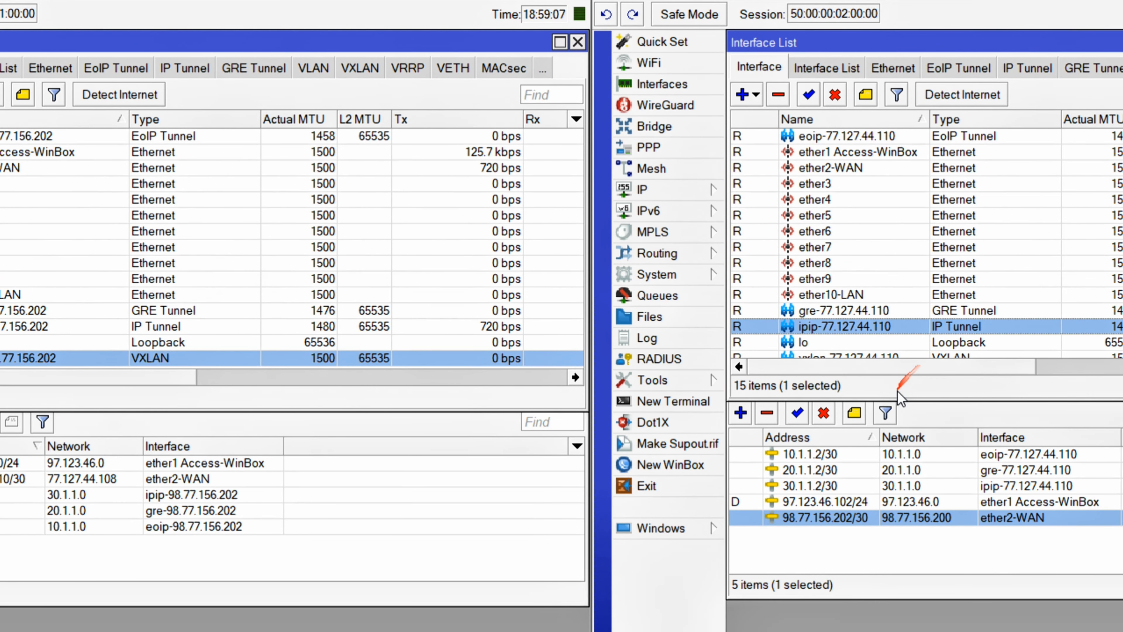
left_click_drag(897, 398, 900, 426)
left_click(871, 371)
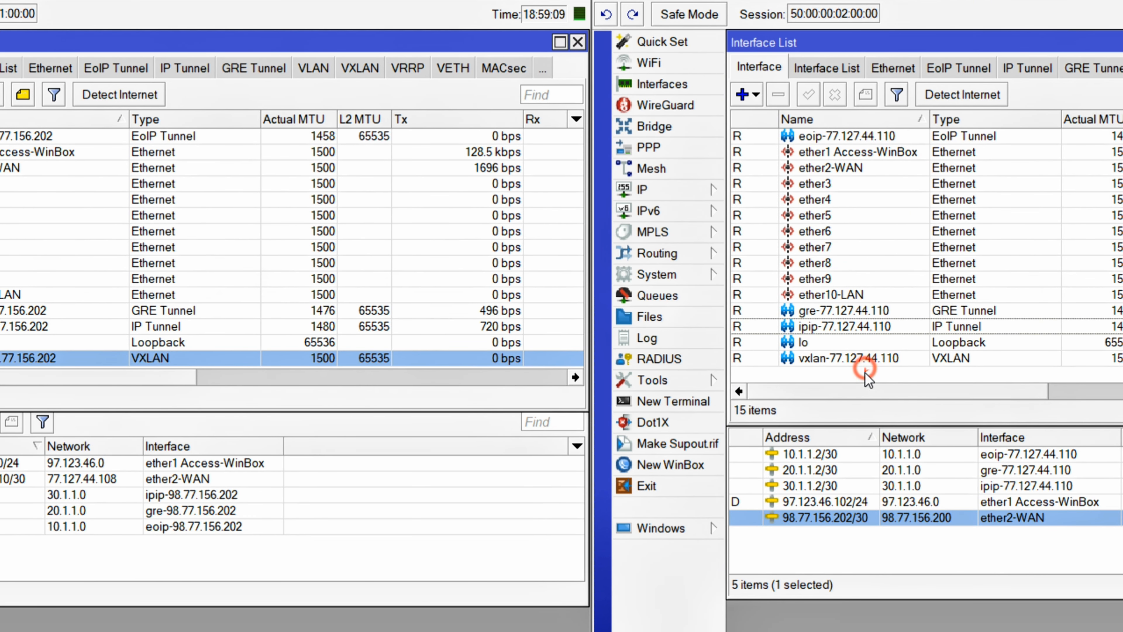
left_click(817, 358)
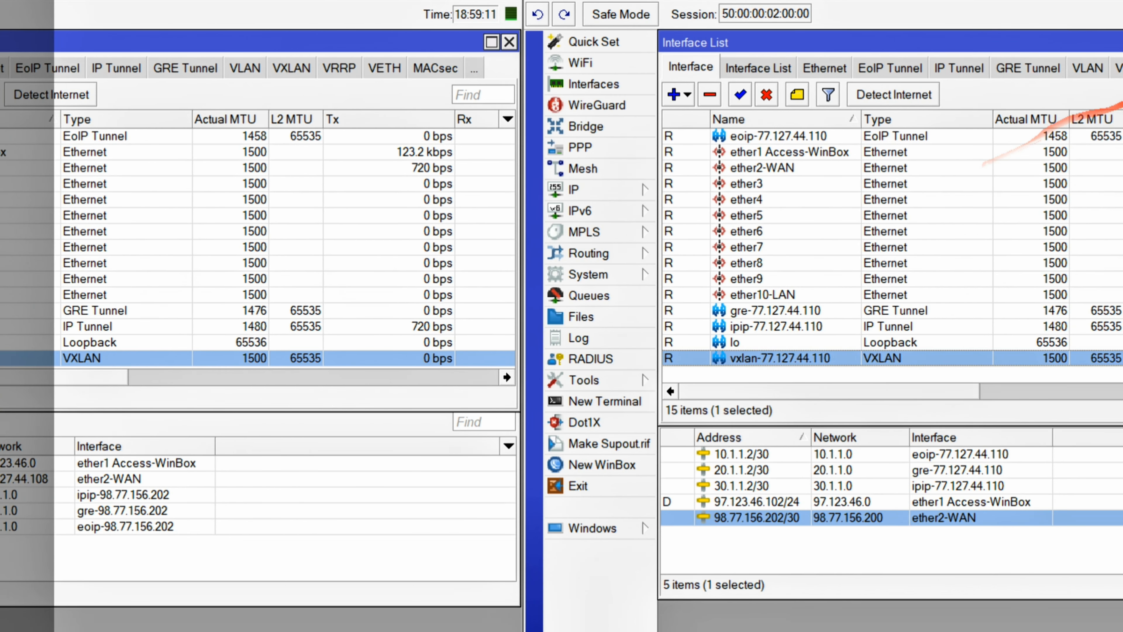
- Open the VTEP and FDB lists for R2's VXLAN interface and arrange them one above the other
left_click(1078, 68)
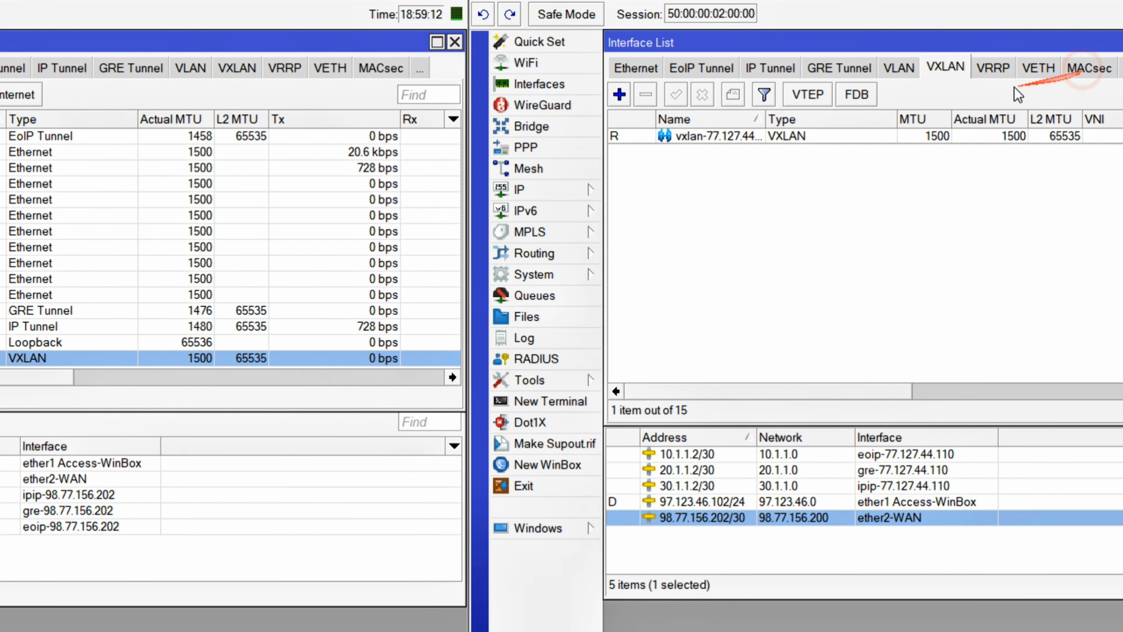
left_click(815, 141)
left_click(856, 96)
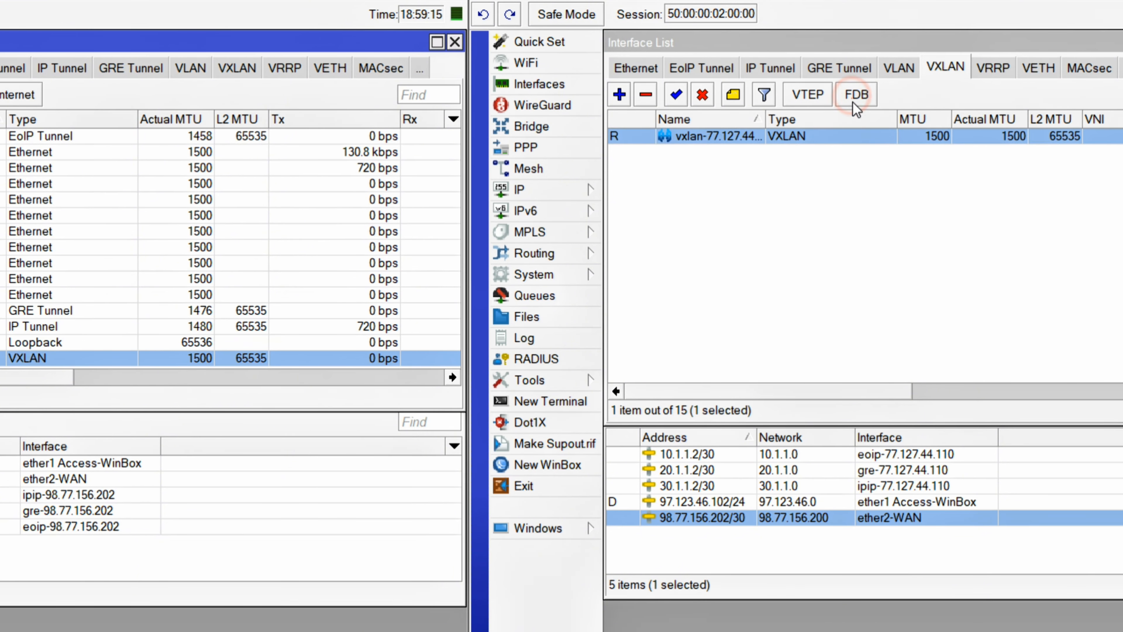
left_click(810, 95)
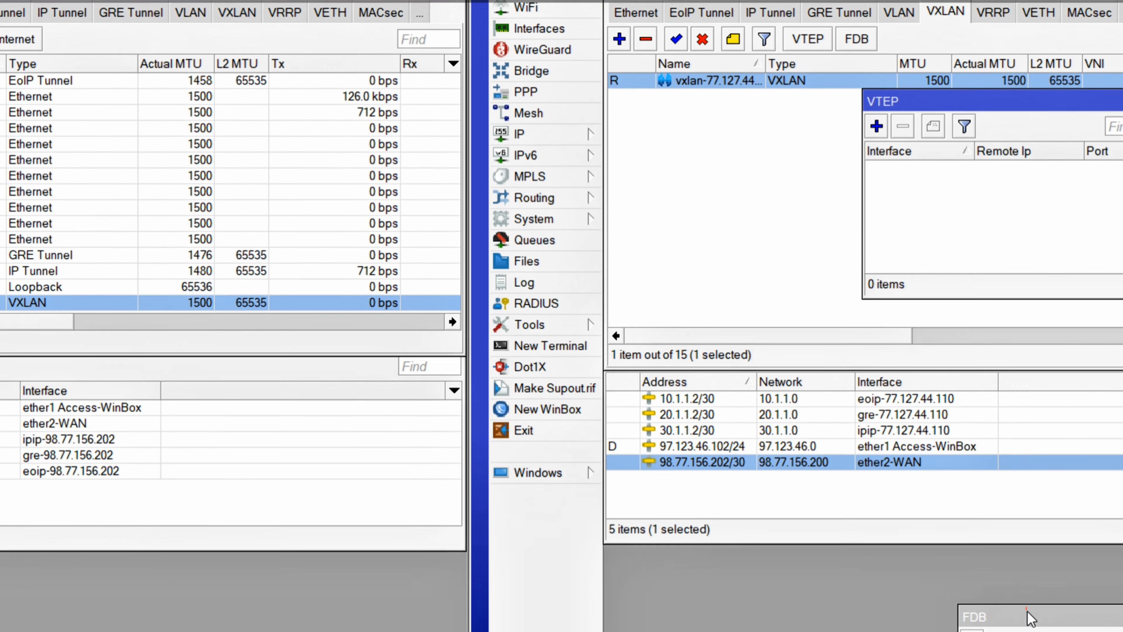
left_click_drag(1027, 616, 682, 193)
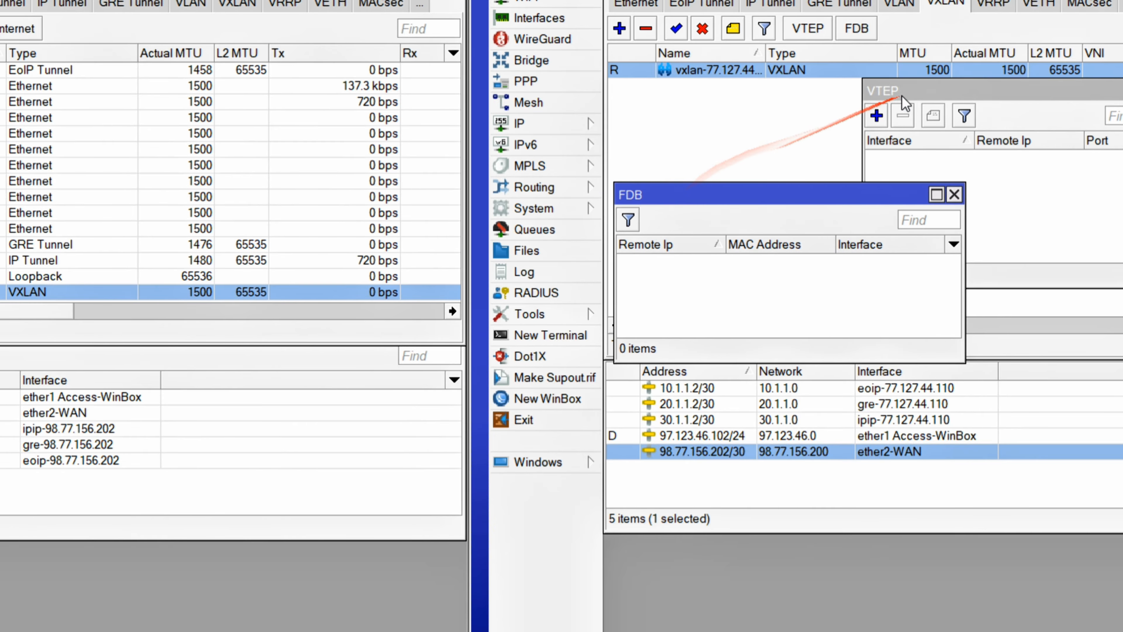
left_click_drag(882, 90, 650, 0)
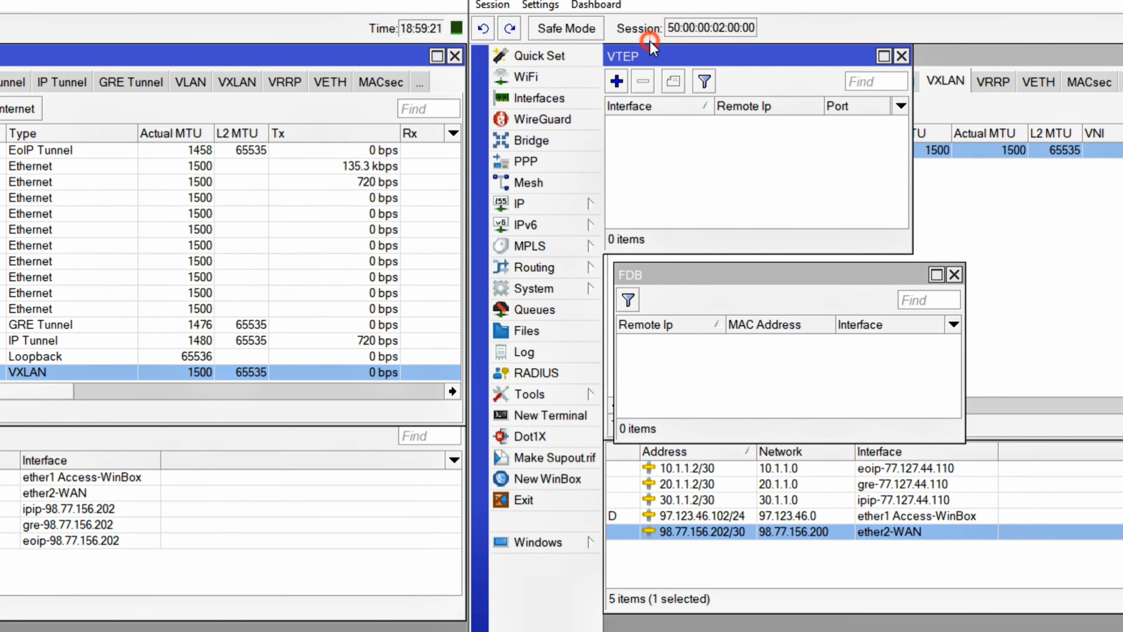
- Add a VTEP on R2 for interface vxlan-77.127.44.110 with remote IP 77.127.44.110 and port 1122
left_click(619, 81)
left_click_drag(896, 210, 646, 45)
left_click(715, 83)
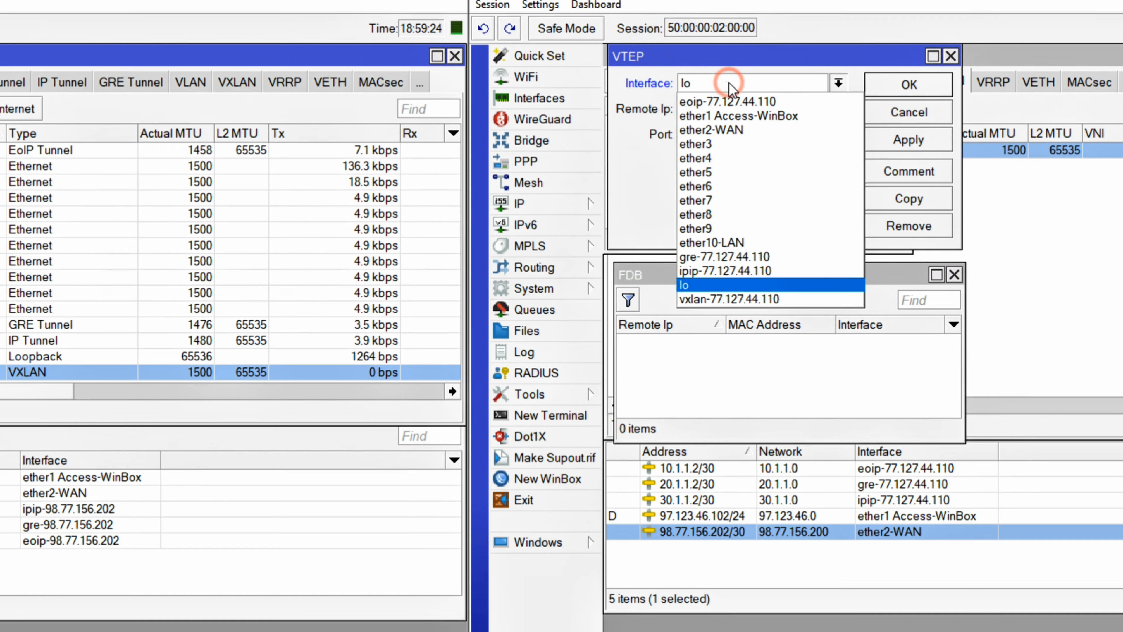
left_click(778, 294)
left_click(692, 108)
type("98.77.156.202")
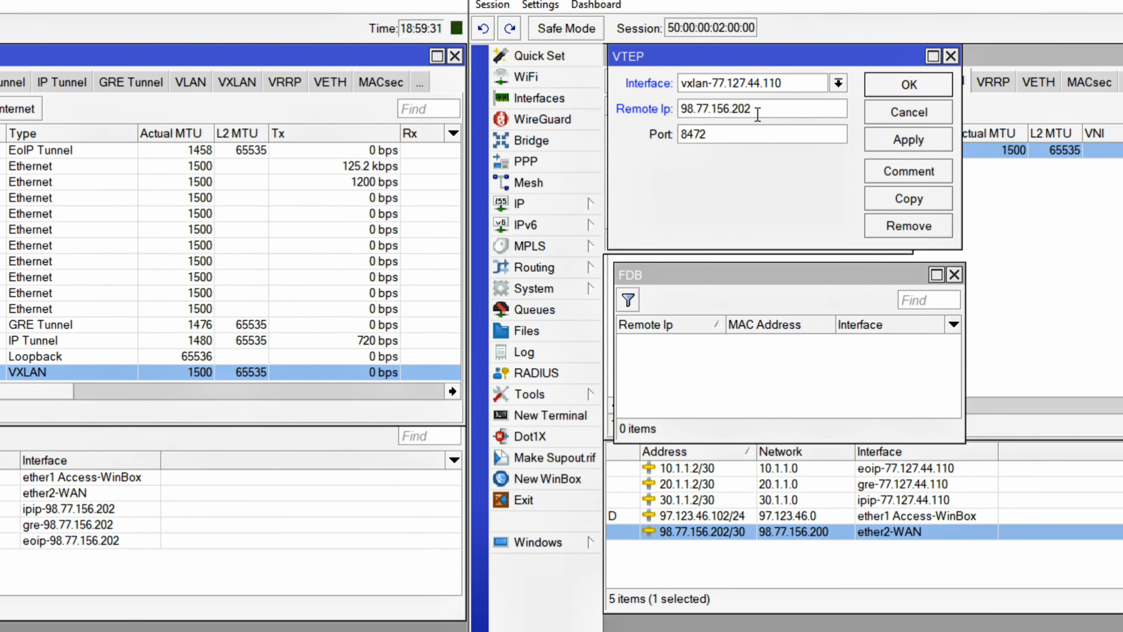
left_click_drag(765, 108, 640, 111)
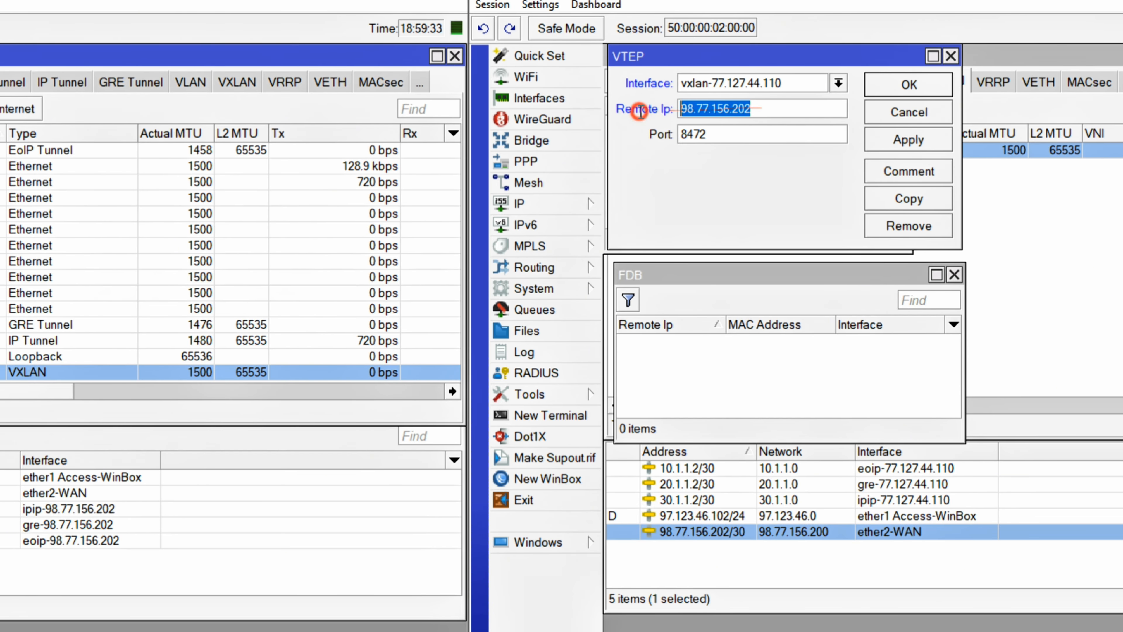
type("77.127.44.110")
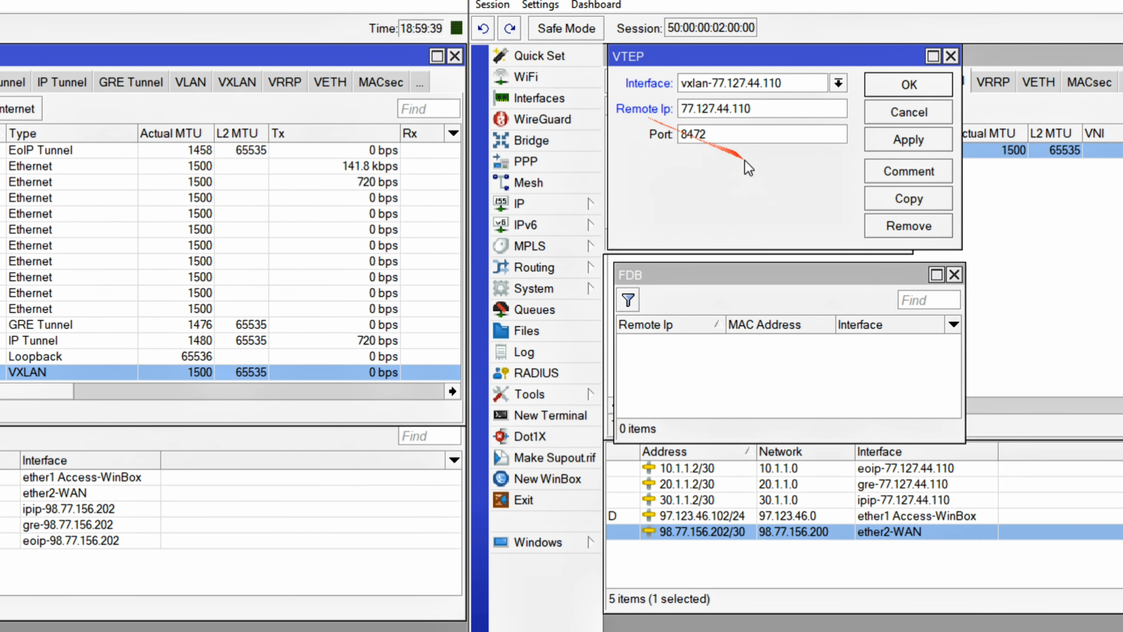
left_click_drag(712, 134, 629, 152)
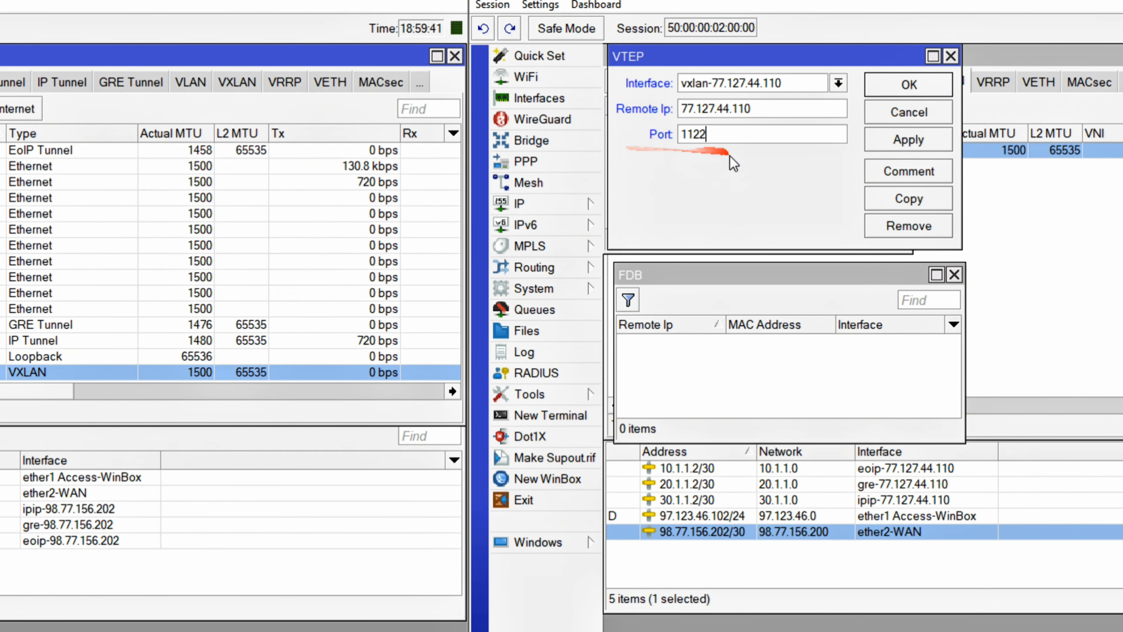
left_click(882, 87)
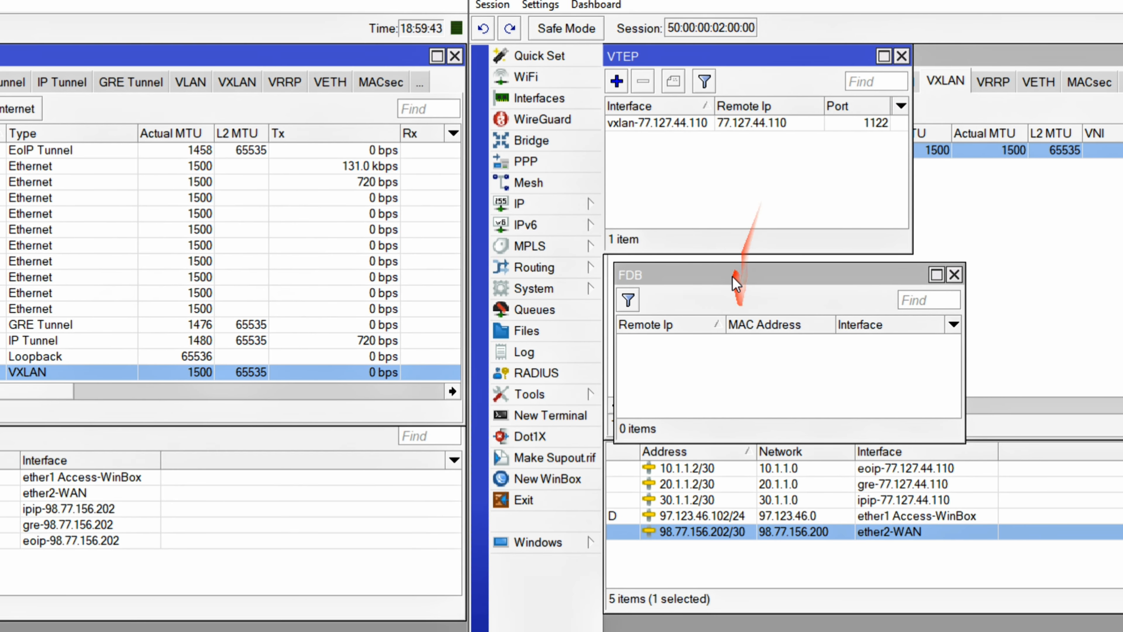
- Reposition R2's FDB and VTEP lists so that both can be read together
left_click_drag(732, 276, 735, 244)
left_click(743, 186)
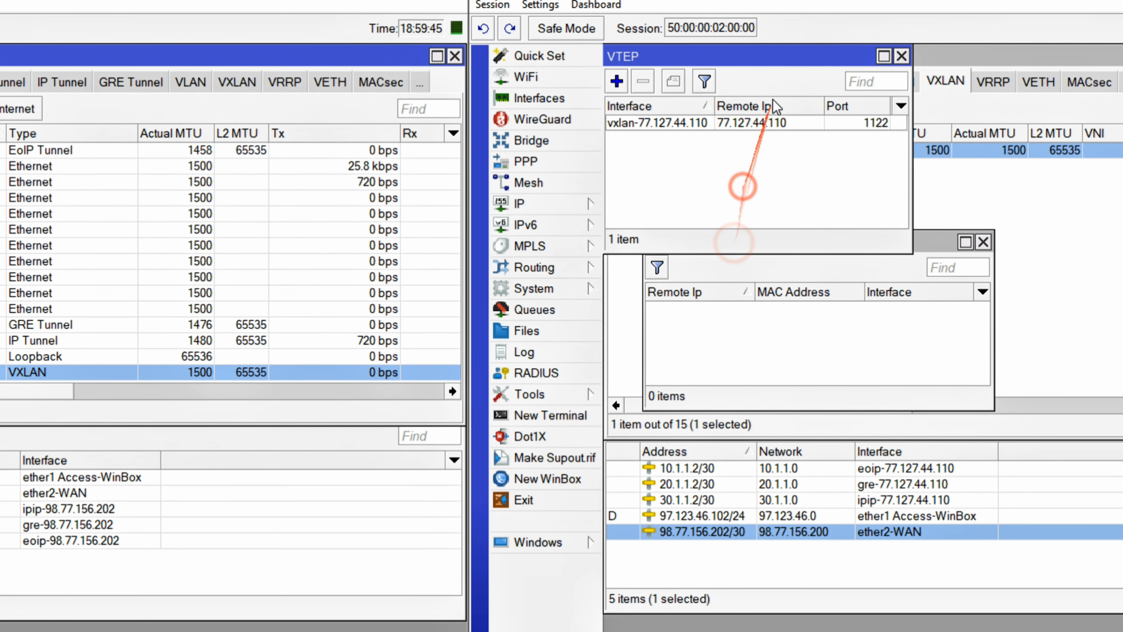
left_click_drag(807, 58, 839, 59)
left_click(794, 322)
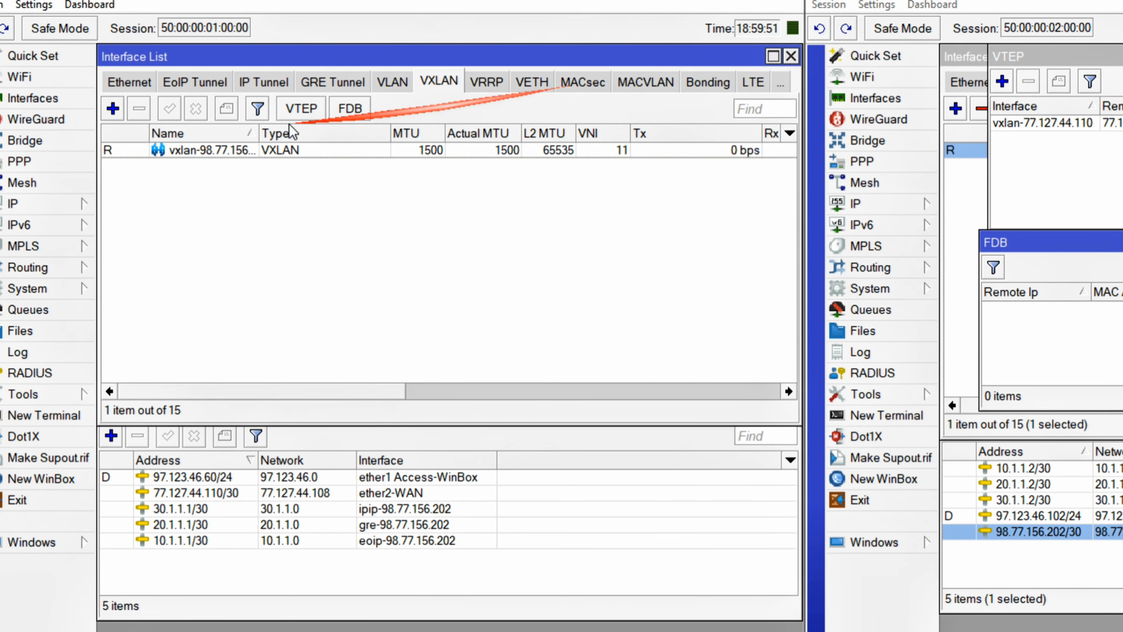
- Open the VTEP and FDB lists for R1's VXLAN interface and arrange them side by side, widening the interface name column
left_click(215, 151)
left_click_drag(260, 141, 309, 134)
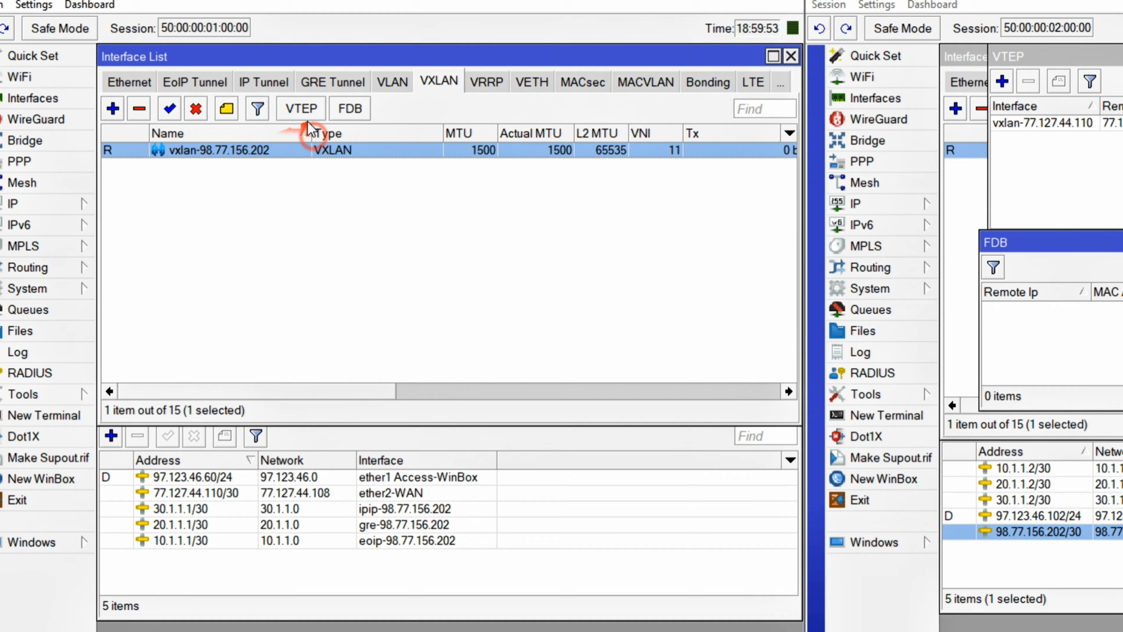
left_click(301, 109)
left_click(350, 108)
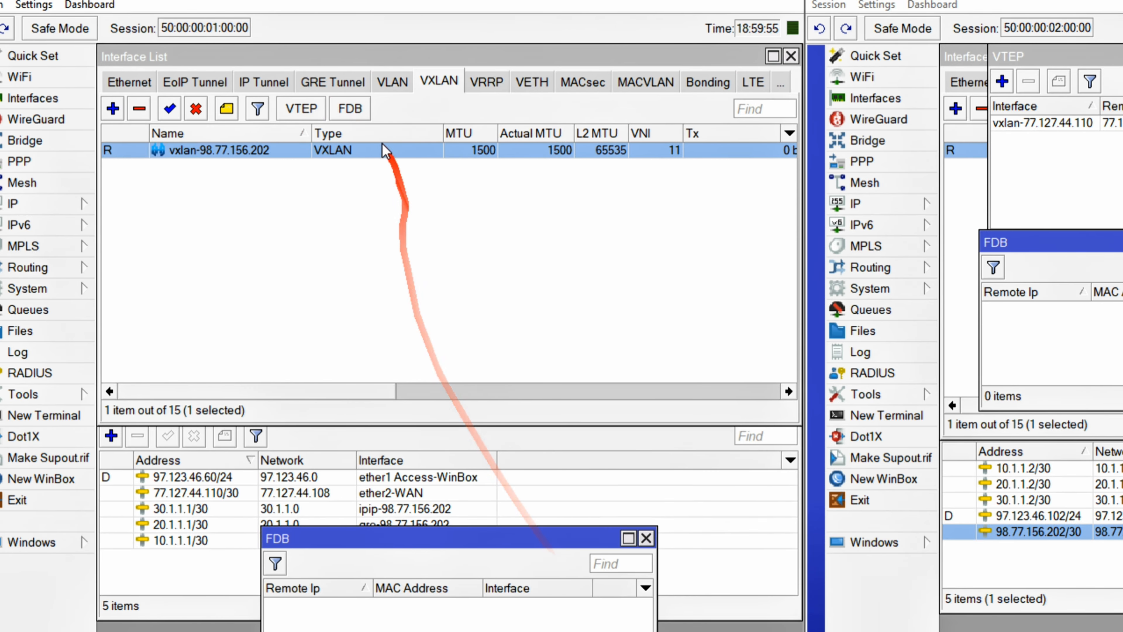
left_click(348, 100)
left_click(319, 111)
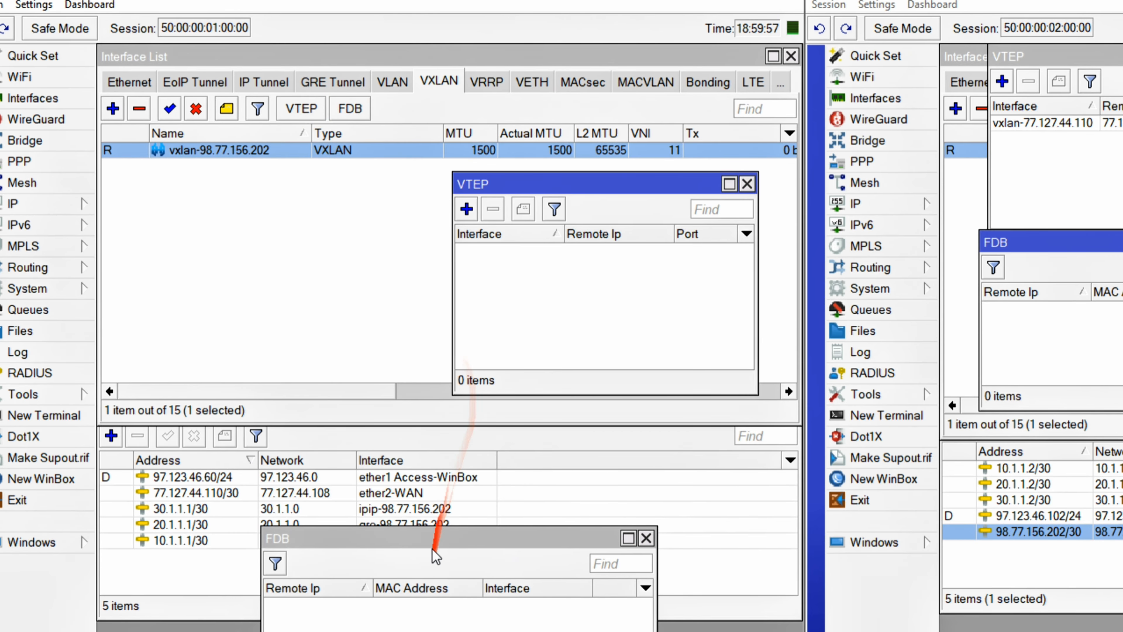
left_click_drag(417, 535, 279, 146)
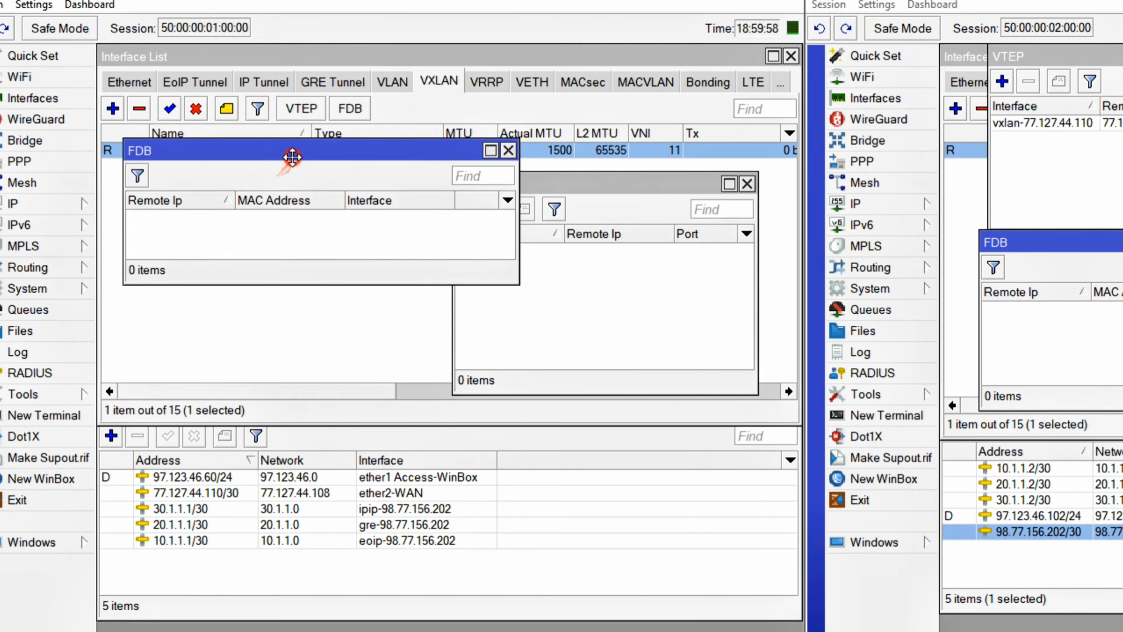
left_click_drag(565, 185, 565, 149)
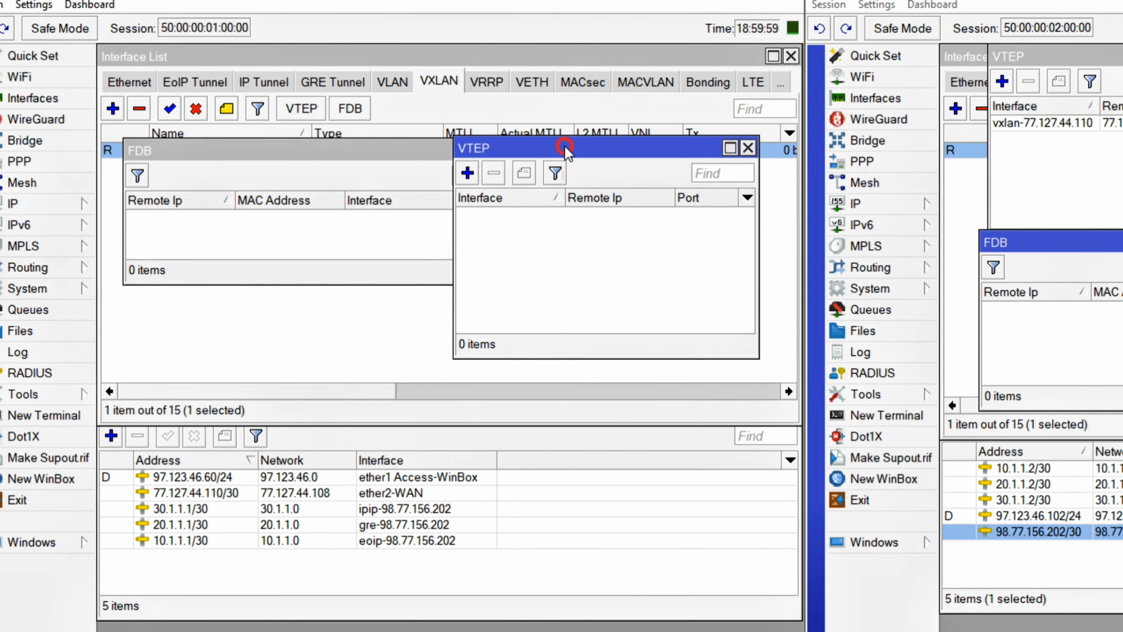
- Add a VTEP on R1 for interface vxlan-98.77.156.202 with remote IP 98.77.156.202 and port 1122
left_click(467, 173)
left_click(521, 247)
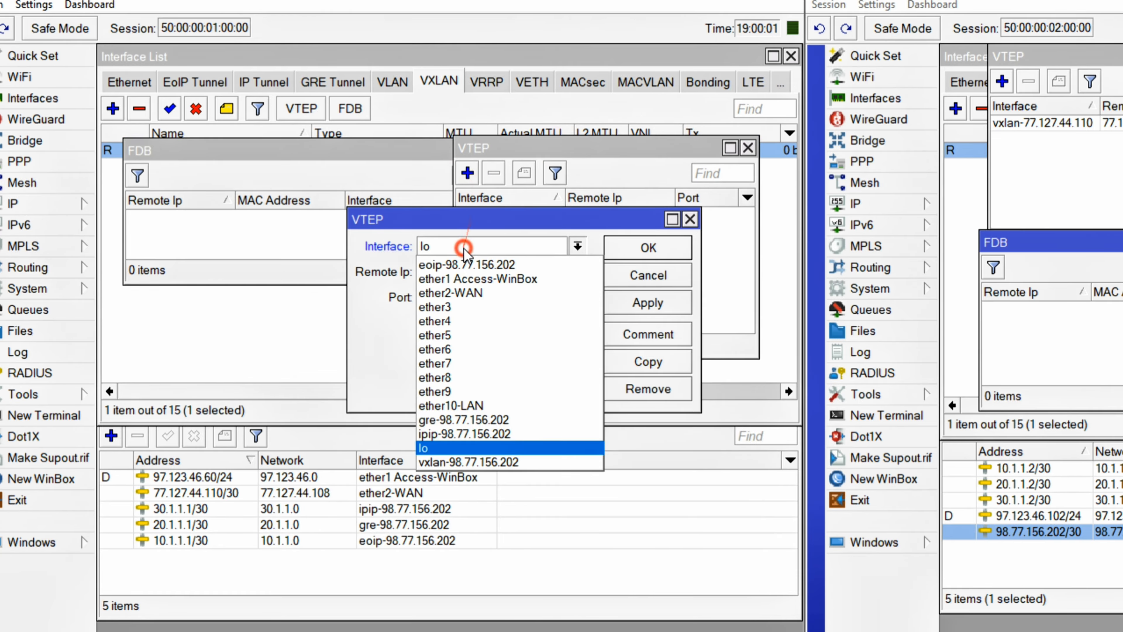
left_click(483, 462)
left_click(392, 272)
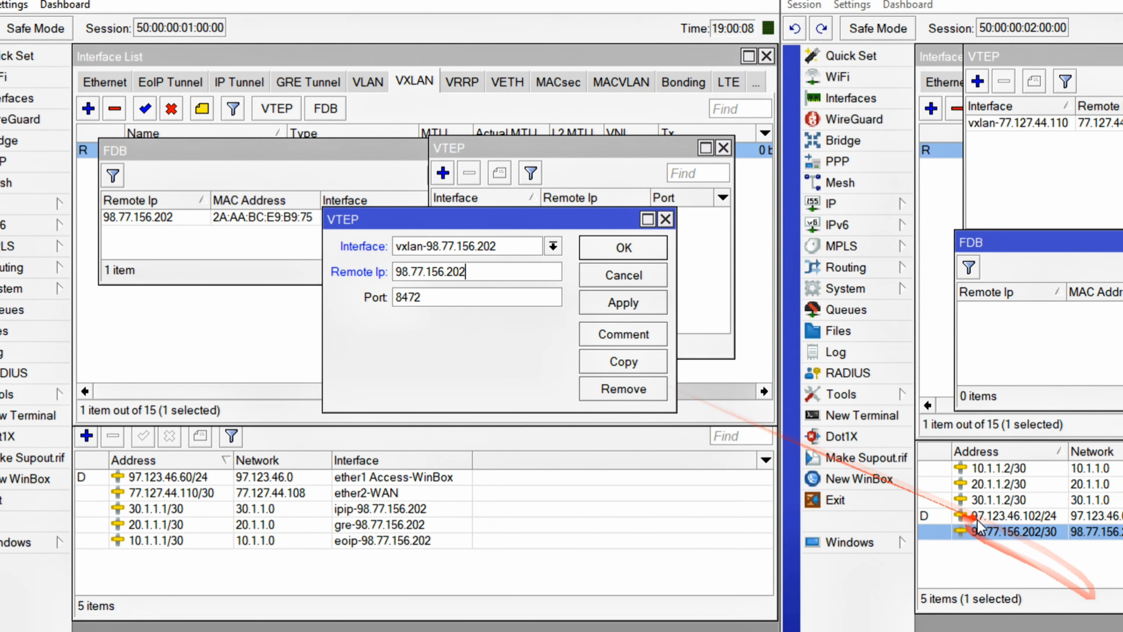
left_click_drag(485, 300, 404, 299)
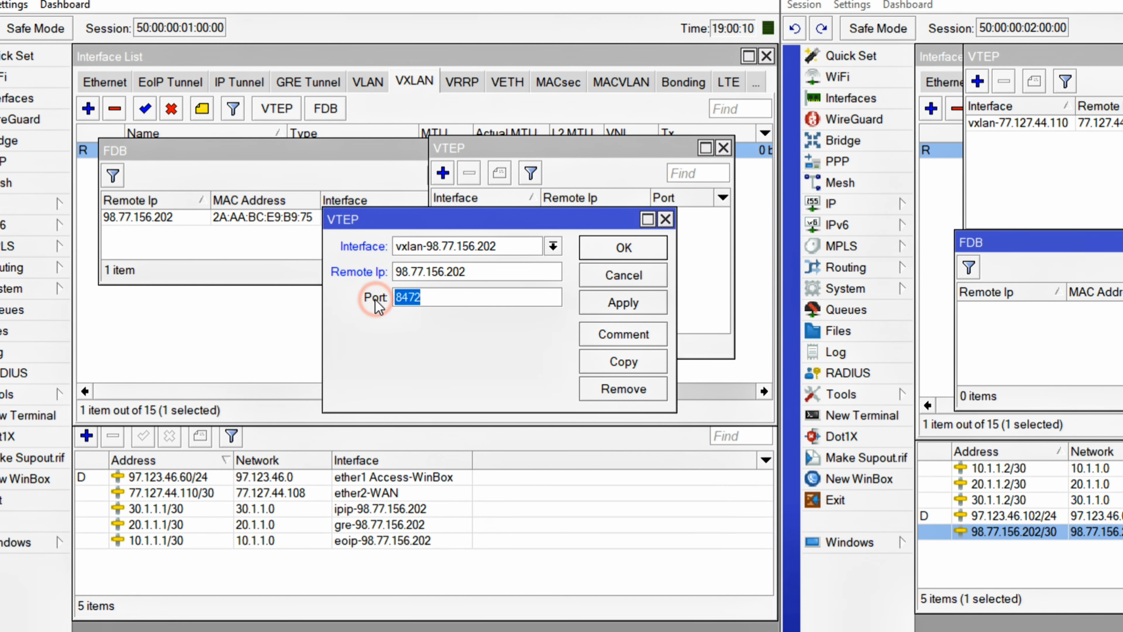
left_click(640, 257)
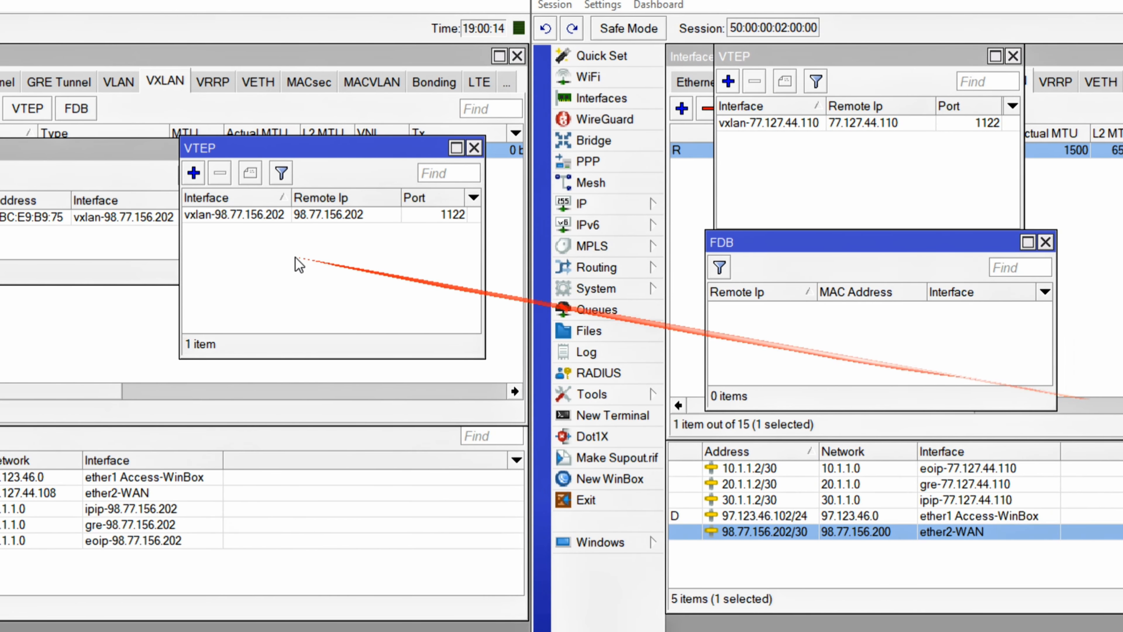
- Bring the FDB lists of both routers into clear view and examine the remote IP, MAC address and interface entries
left_click_drag(87, 158, 365, 213)
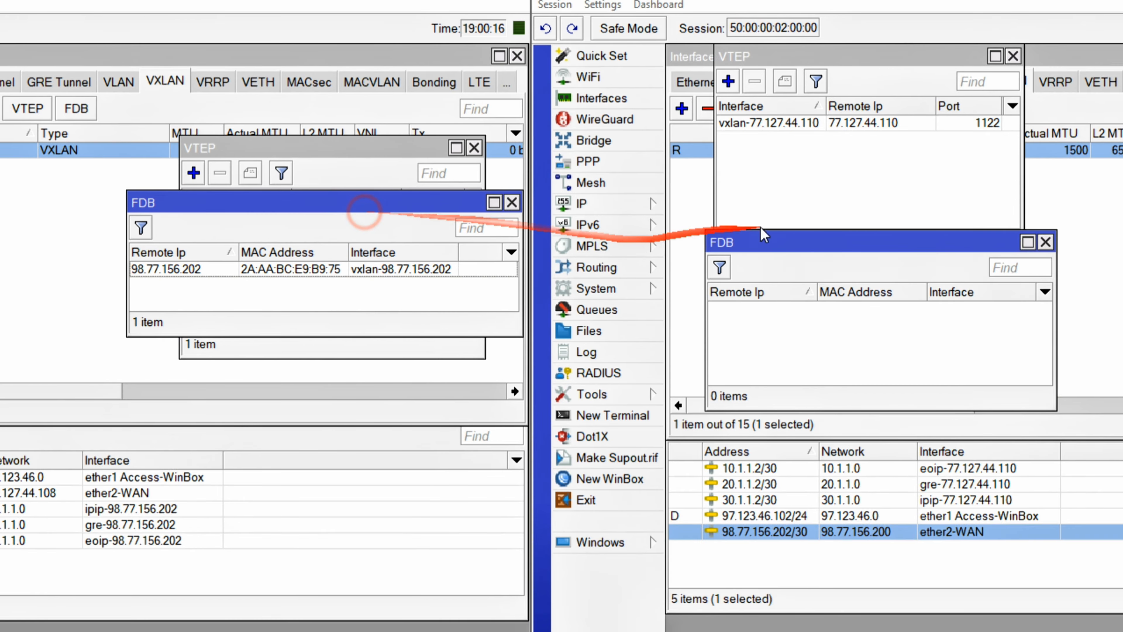
left_click_drag(783, 235, 778, 176)
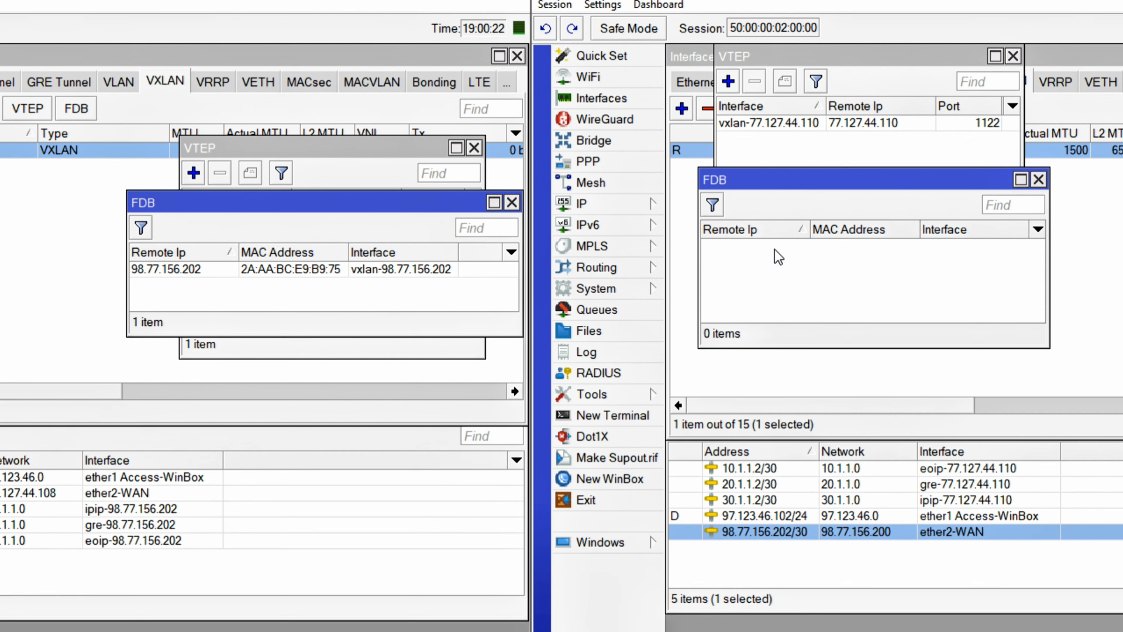
left_click(325, 269)
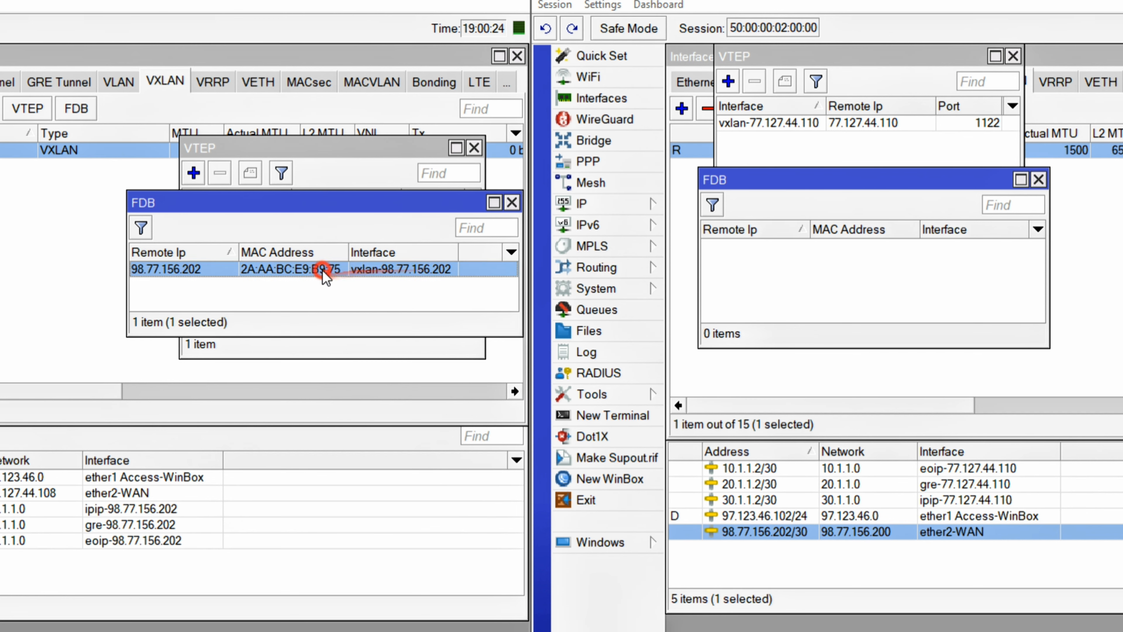
left_click(827, 246)
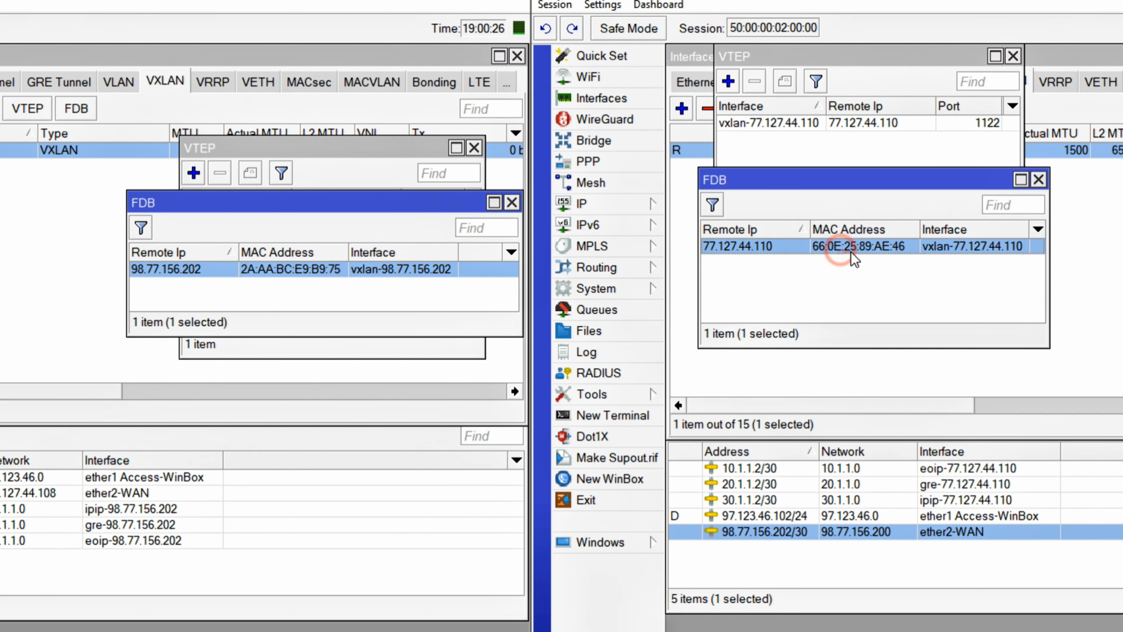
left_click(359, 270)
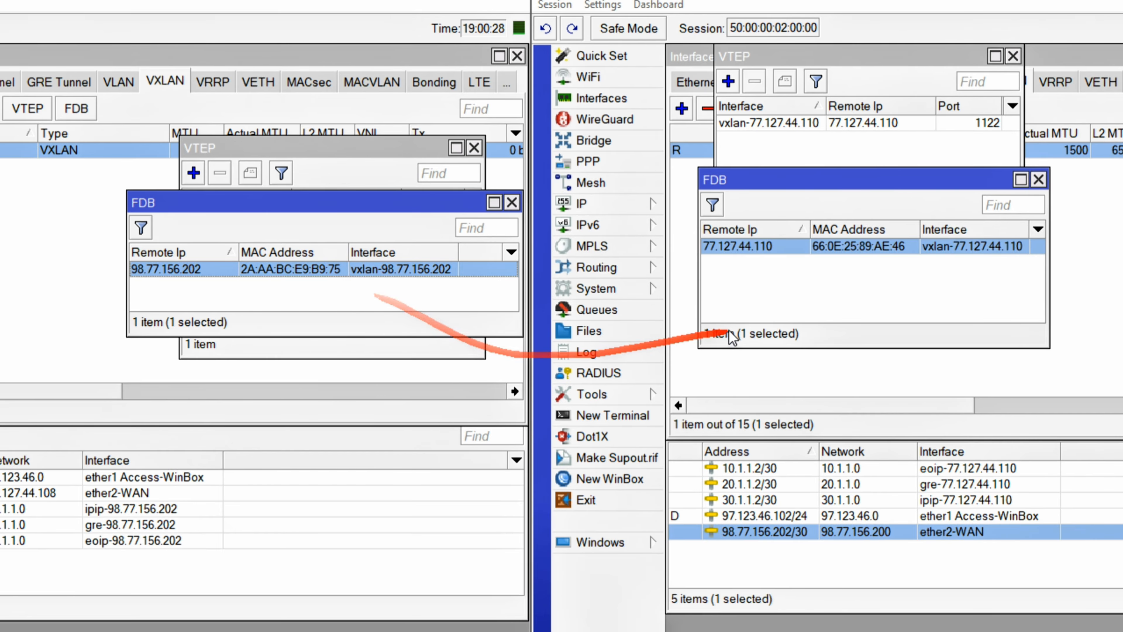
left_click(774, 298)
- Close the FDB and VTEP lists on both R1 and R2
left_click(360, 292)
key("Escape")
key("Escape")
left_click(360, 292)
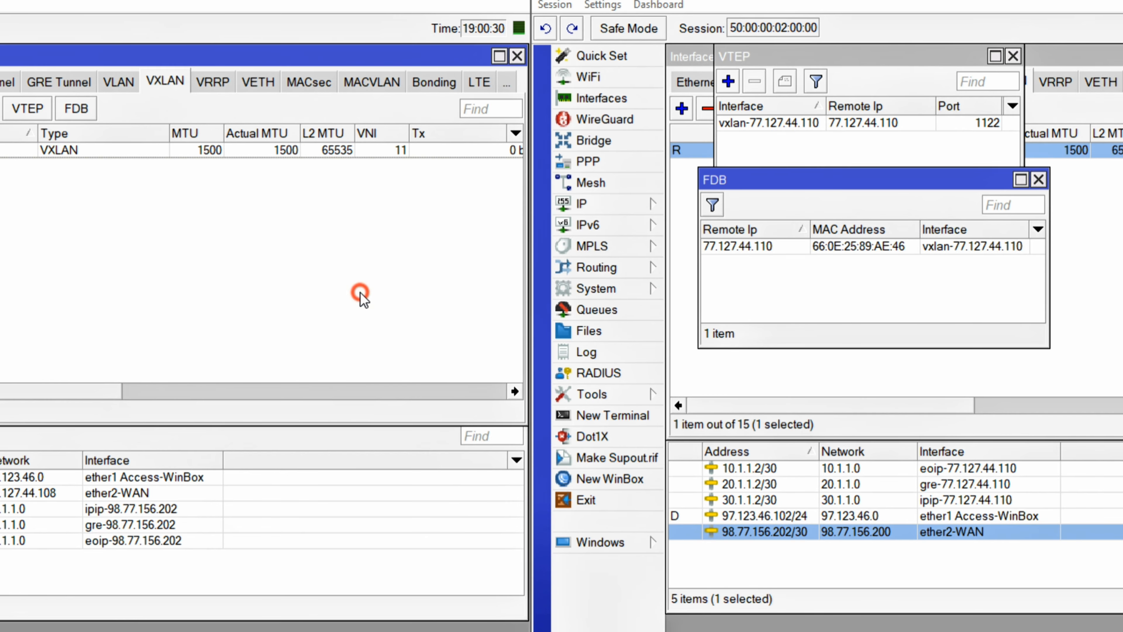
left_click(910, 311)
key("Escape")
left_click(908, 217)
key("Escape")
left_click(898, 285)
- Return the interface windows of R2 and R1 to the list of all interfaces
left_click(699, 82)
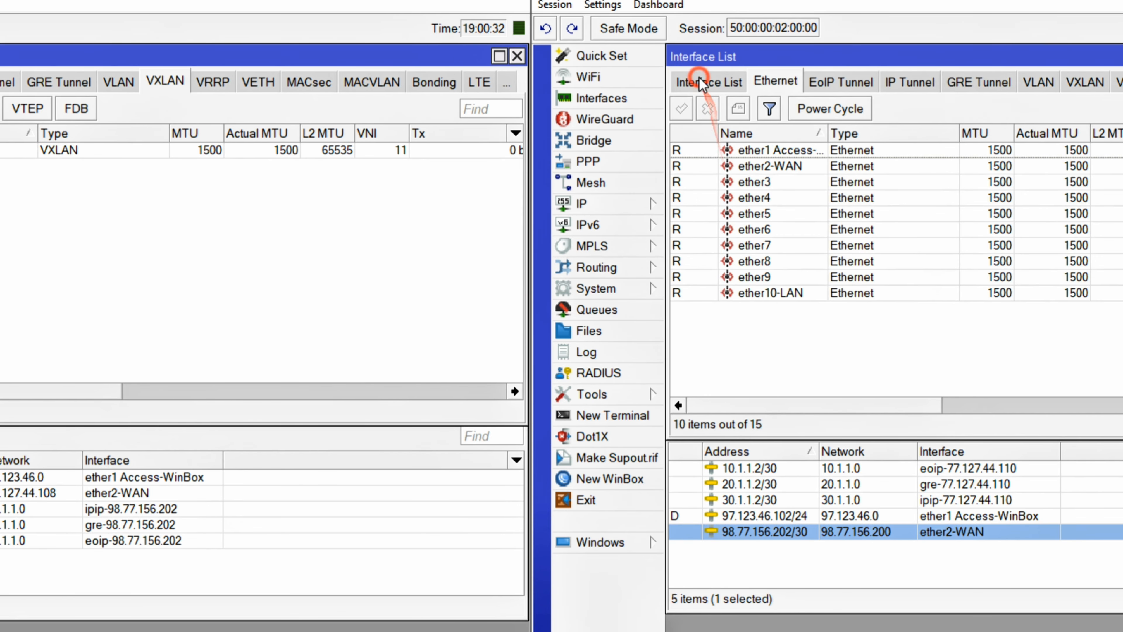
left_click(690, 82)
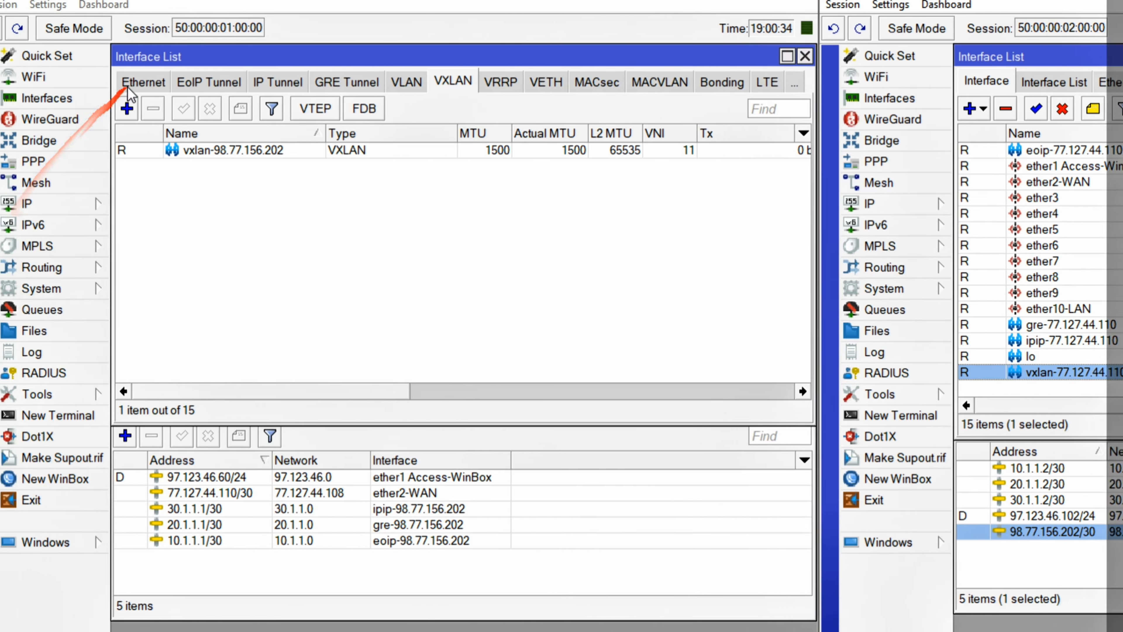
left_click(155, 80)
left_click(157, 81)
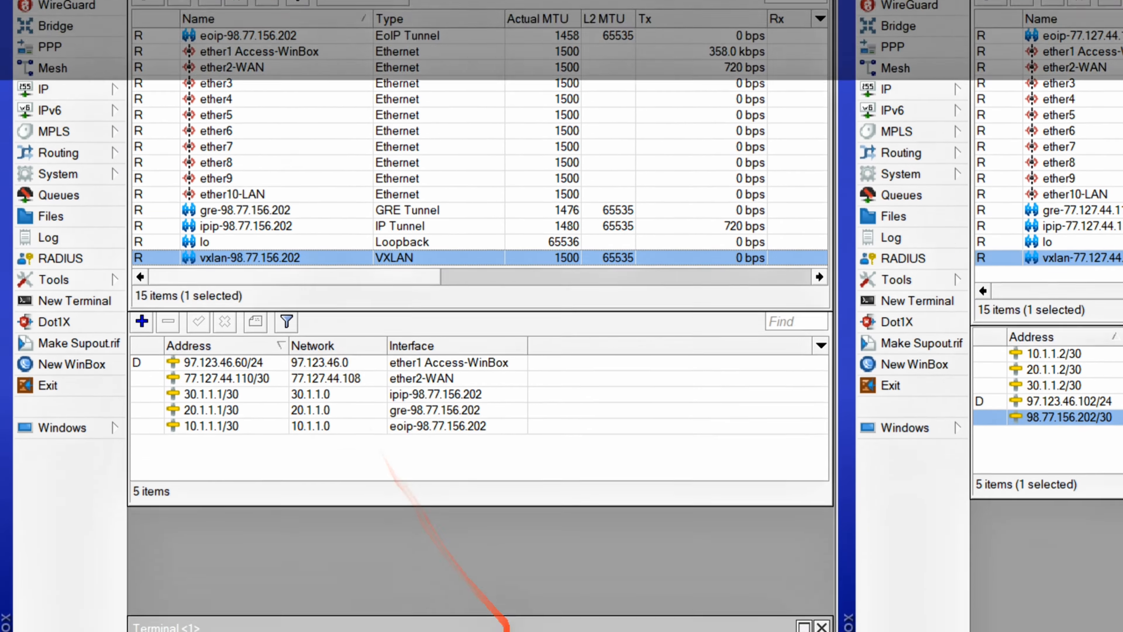
- Stop the running ping to 30.1.1.2 in R1's terminal and get a fresh prompt
left_click(472, 588)
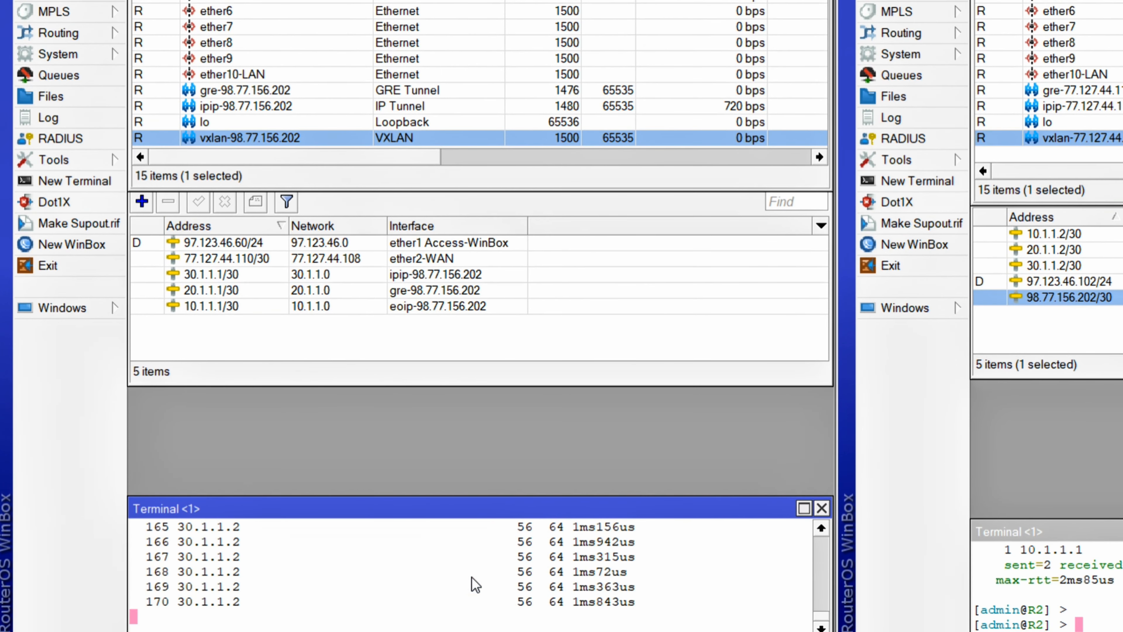
key("ctrl+c")
key("ctrl+c")
key("ctrl+c")
key("Return")
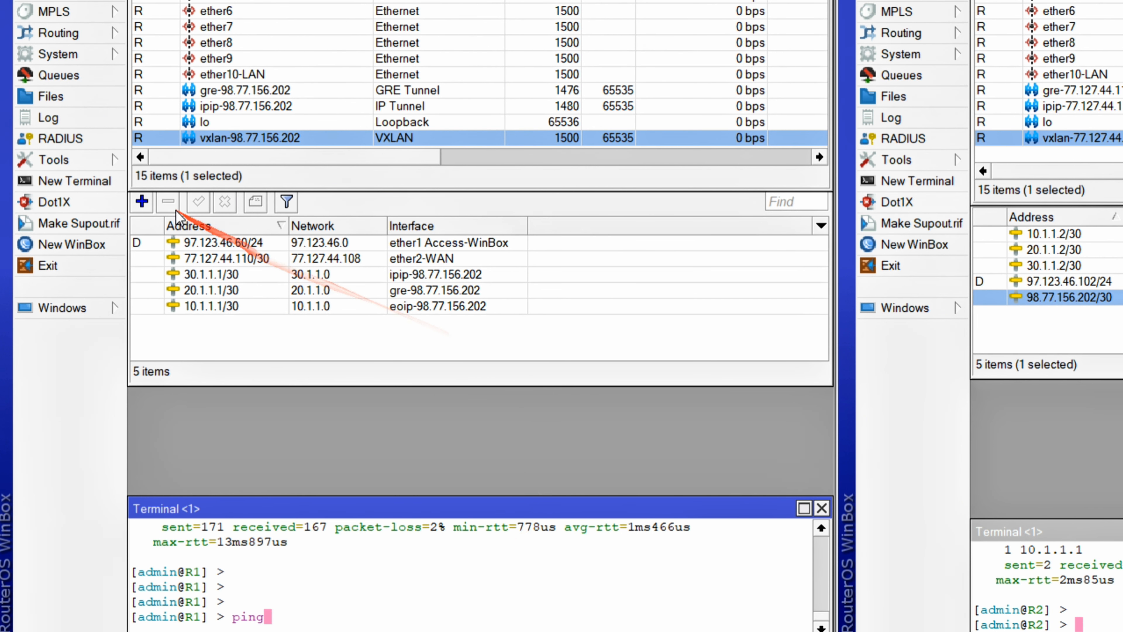
- Add the address 40.1.1.1/30 on R1's interface vxlan-98.77.156.202 and select its entry in the address list
left_click(141, 201)
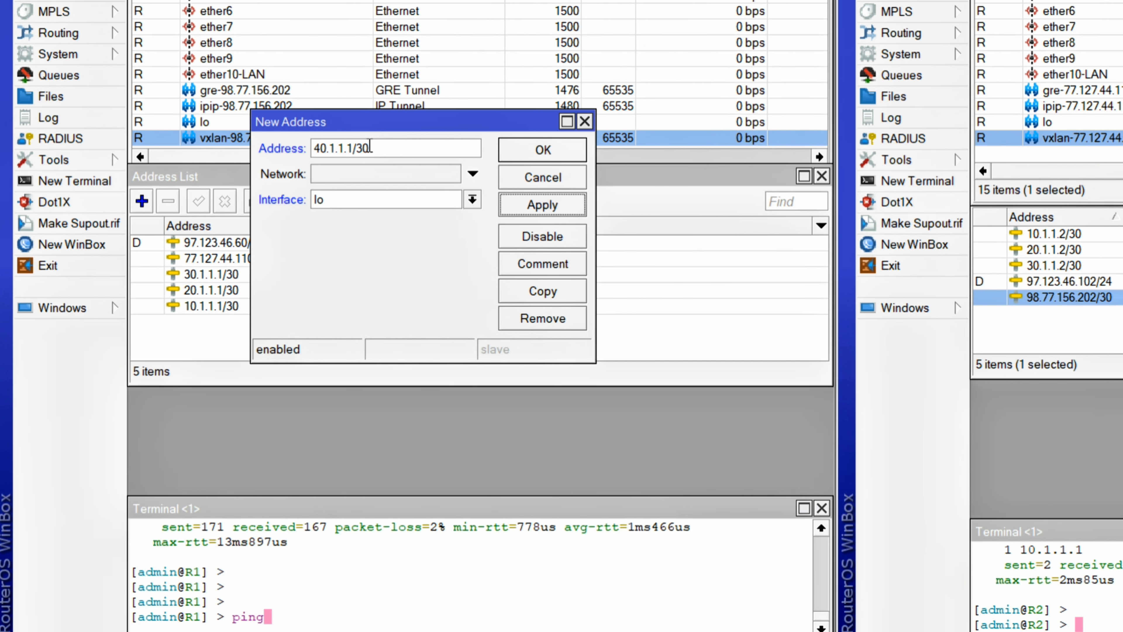
left_click_drag(344, 152, 303, 150)
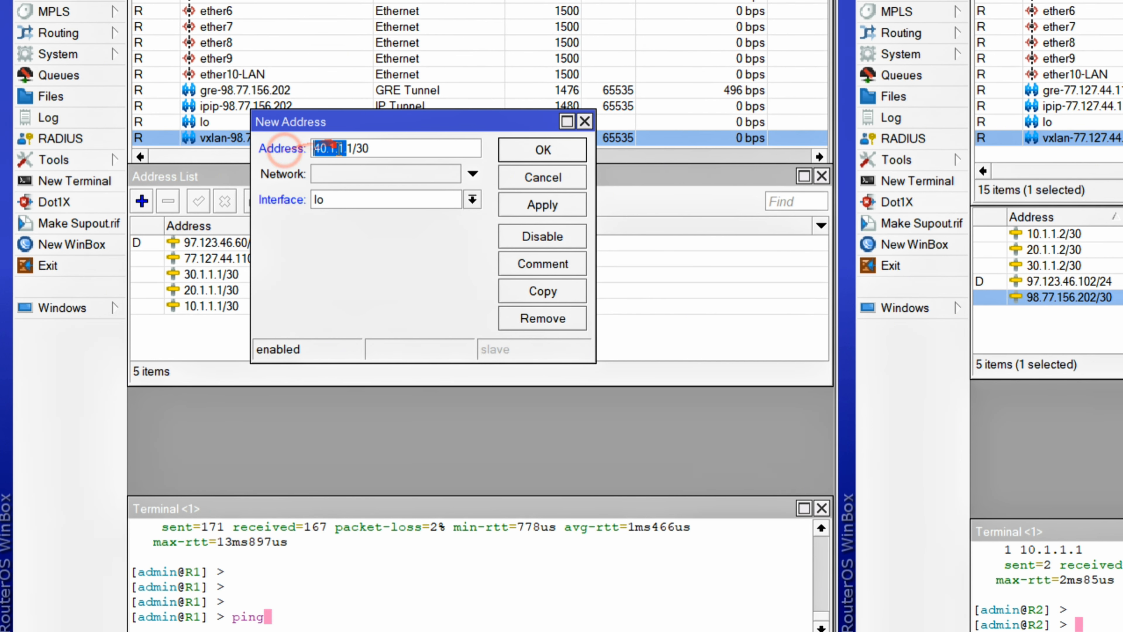
right_click(353, 150)
left_click(369, 179)
left_click(359, 201)
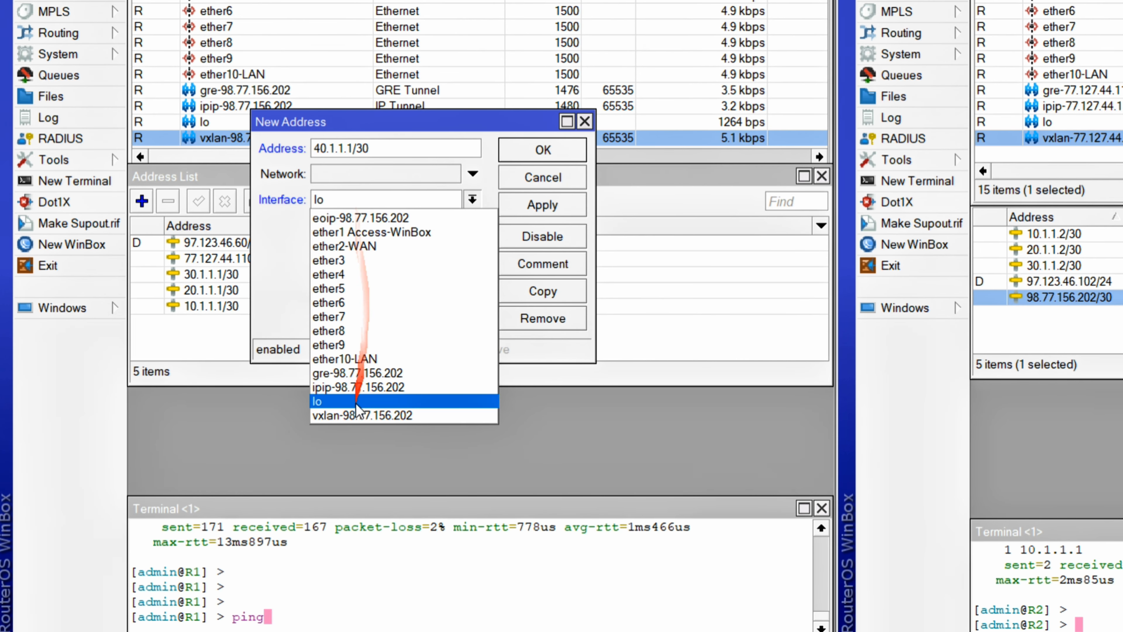
left_click(359, 415)
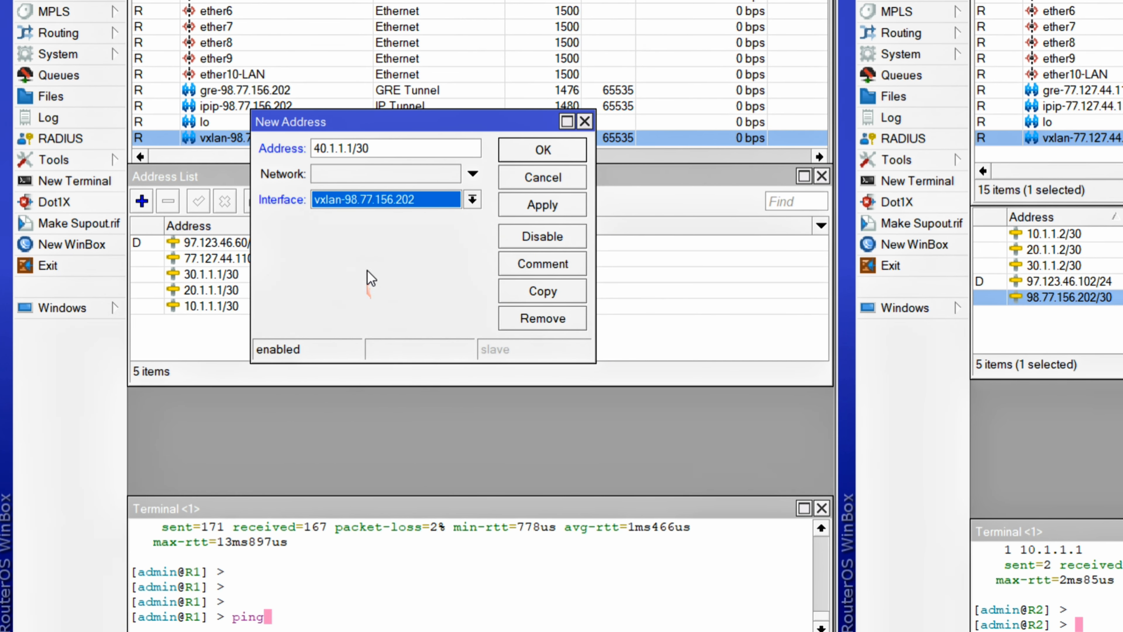
left_click(544, 150)
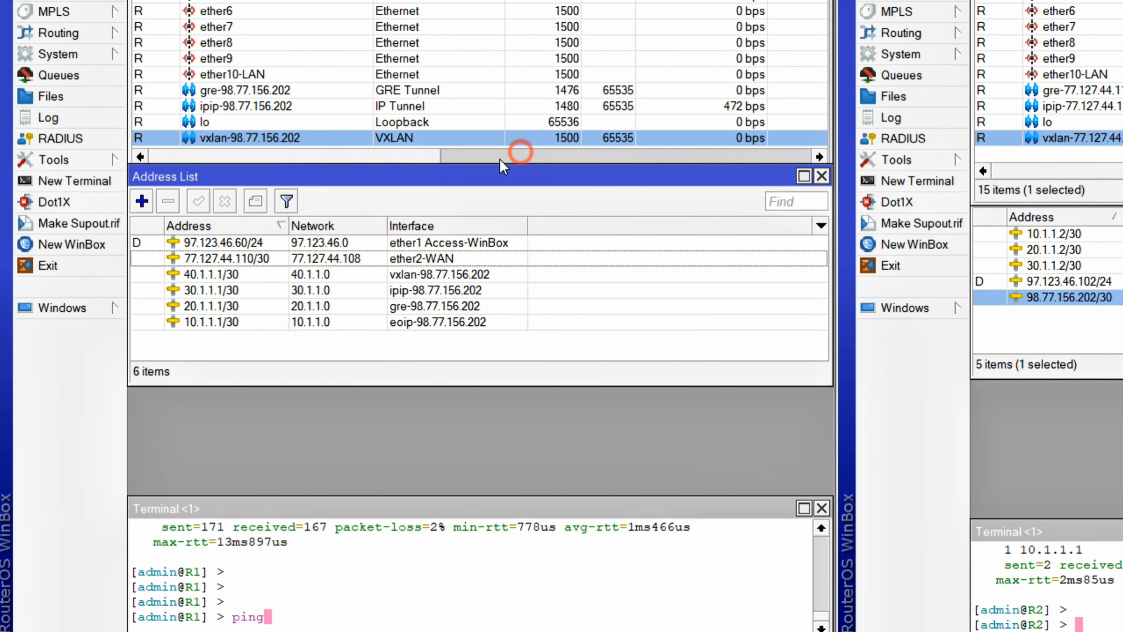
left_click(212, 274)
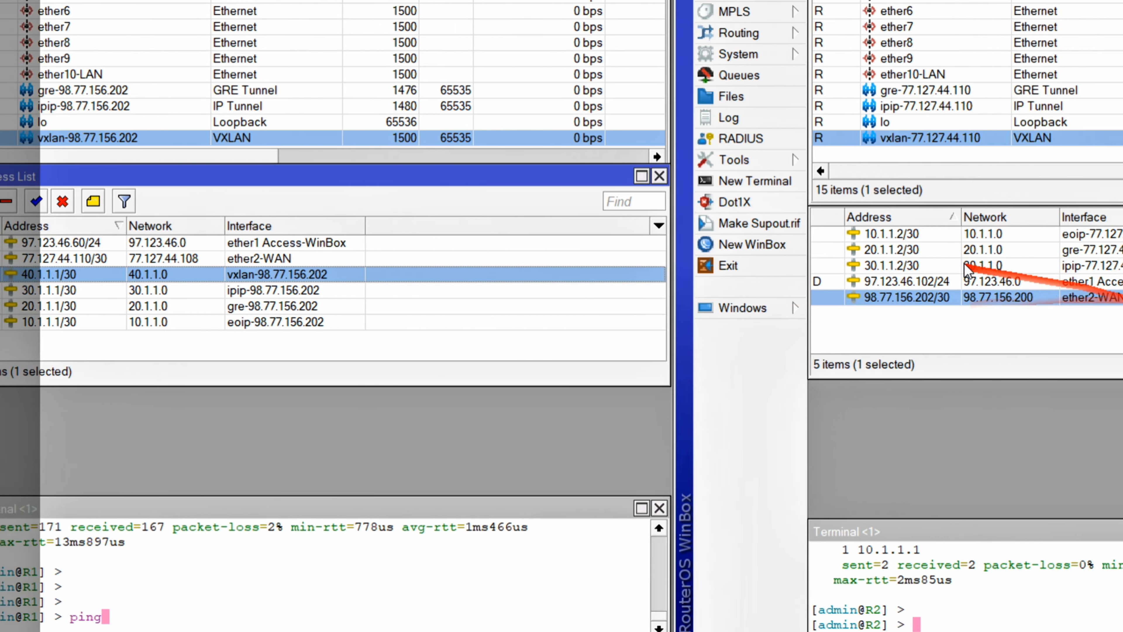
- Add the address 40.1.1.2/30 on R2's interface vxlan-77.127.44.110
left_click(979, 326)
left_click(781, 192)
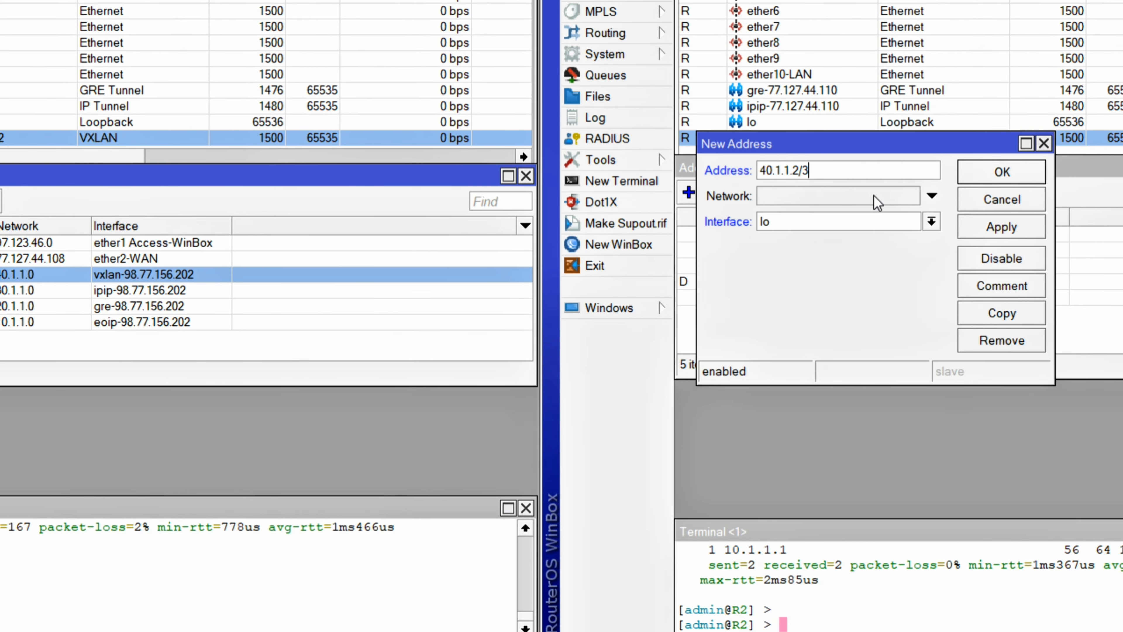
left_click(799, 227)
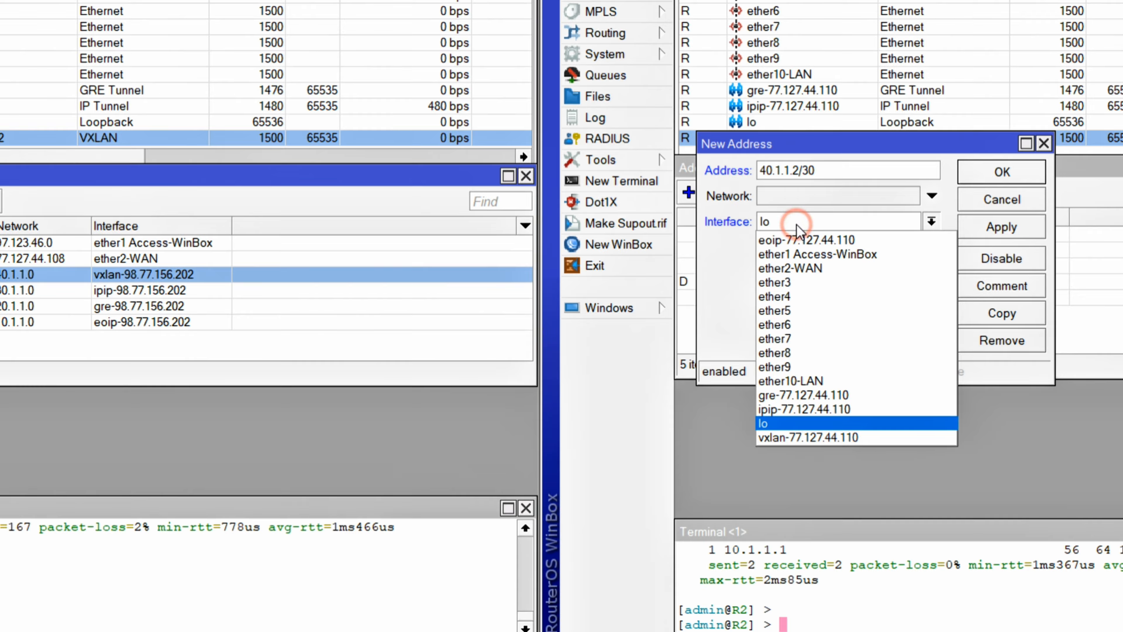
left_click(858, 432)
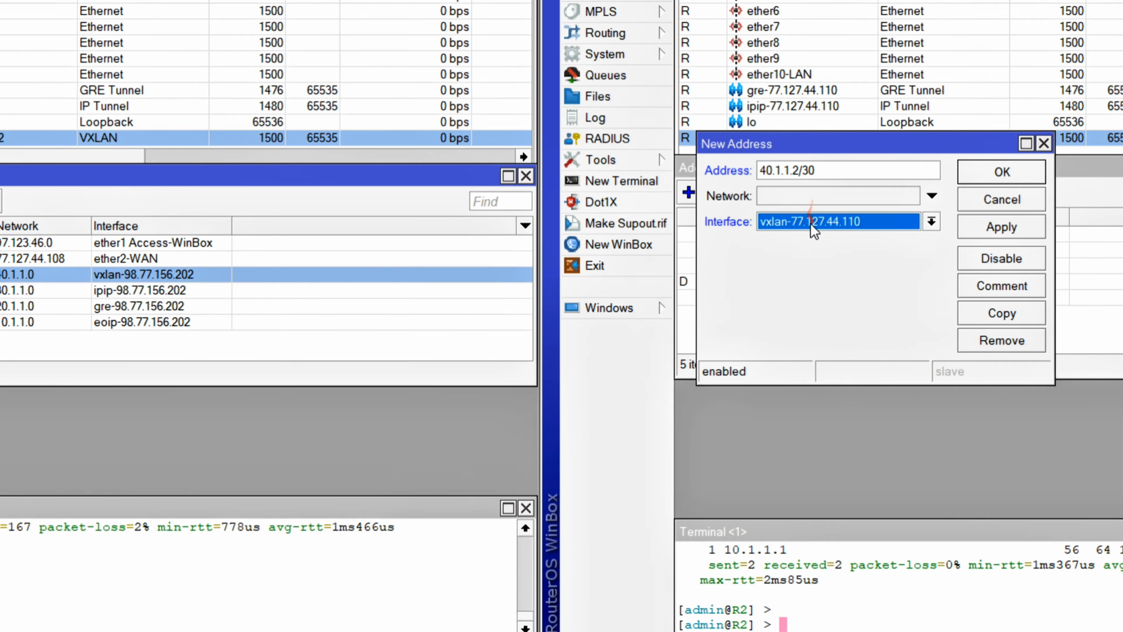
left_click(984, 180)
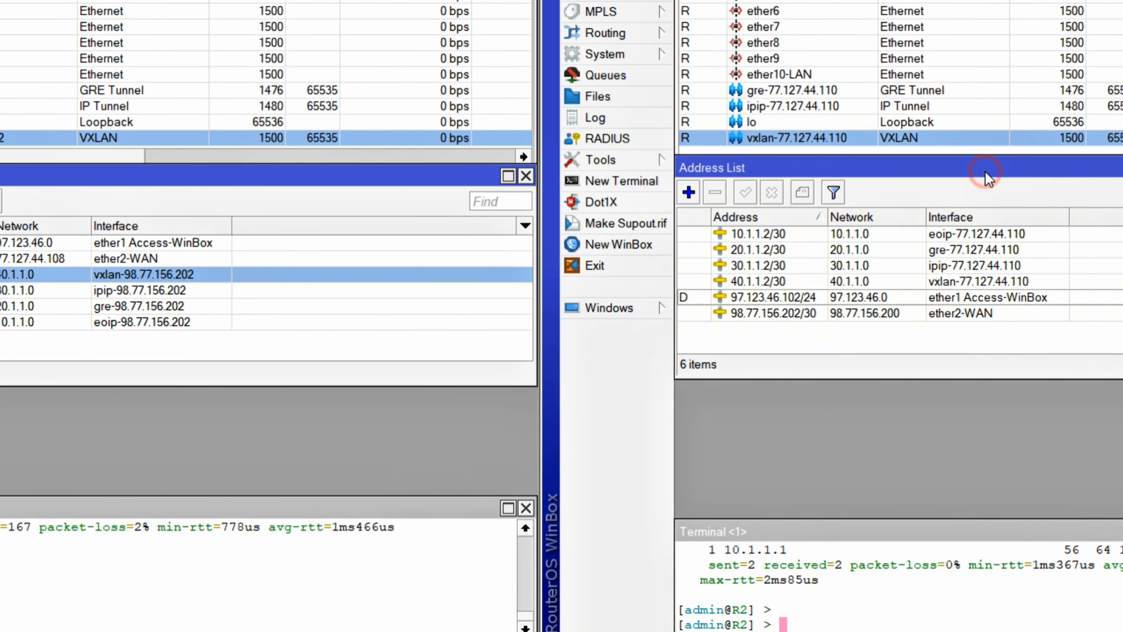
- Ping 40.1.1.2 from R1's terminal to test the VXLAN tunnel and select R2's matching address entry
left_click(288, 585)
type("ping")
left_click(170, 589)
type("40.1.1.")
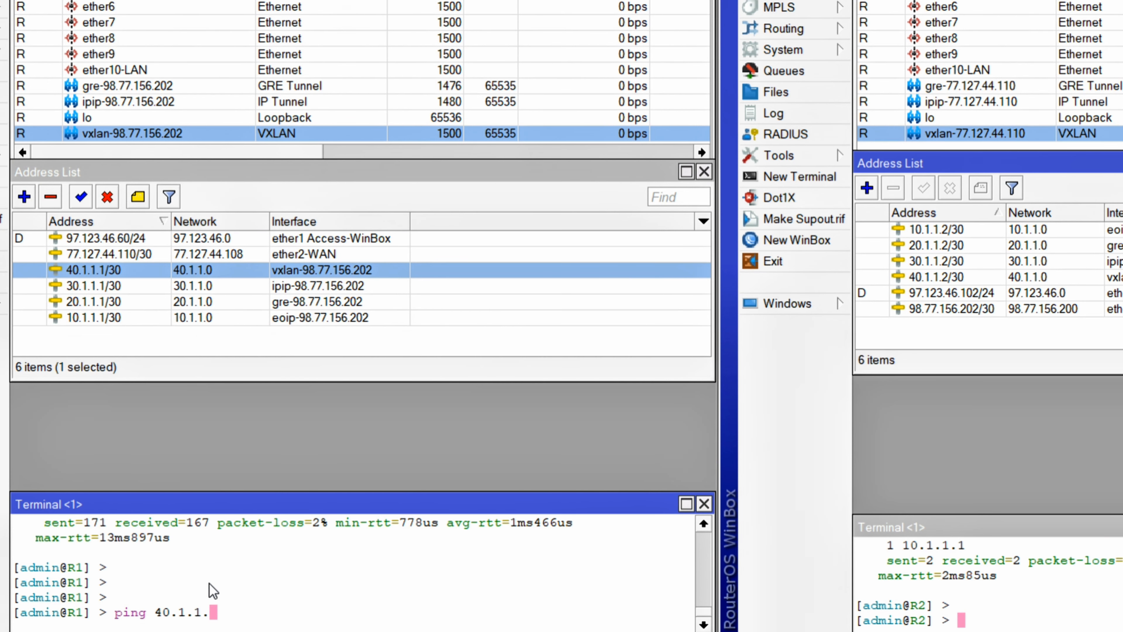
type("2")
key("Return")
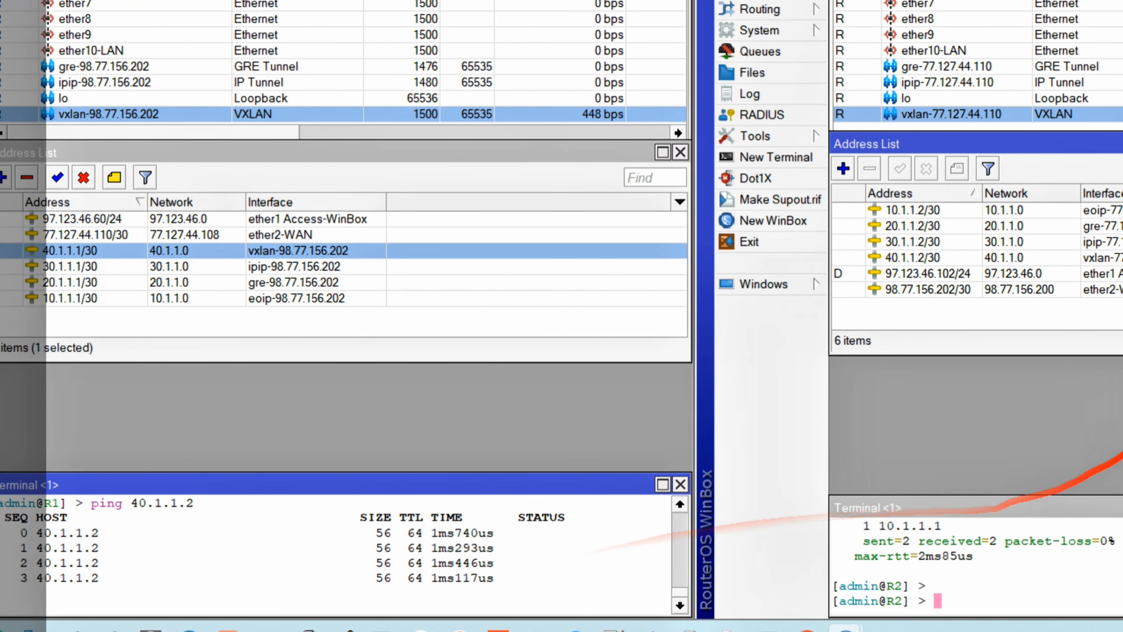
left_click(959, 257)
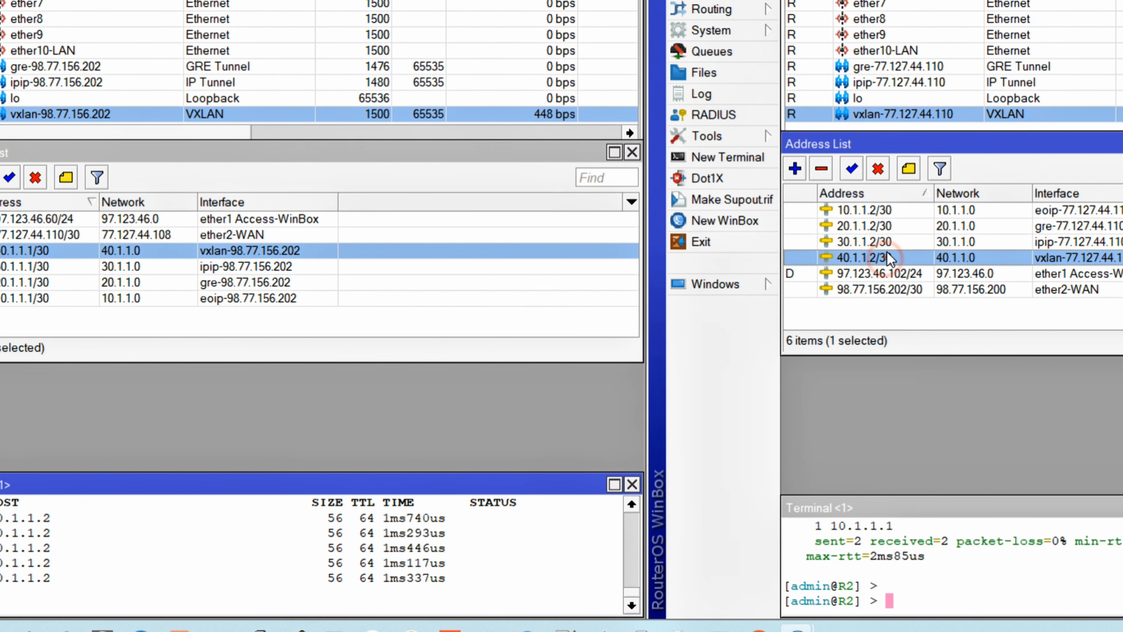
- Disable and re-enable R2's 40.1.1.2/30 address during the running ping, and stop the ping in R1's terminal
left_click(877, 170)
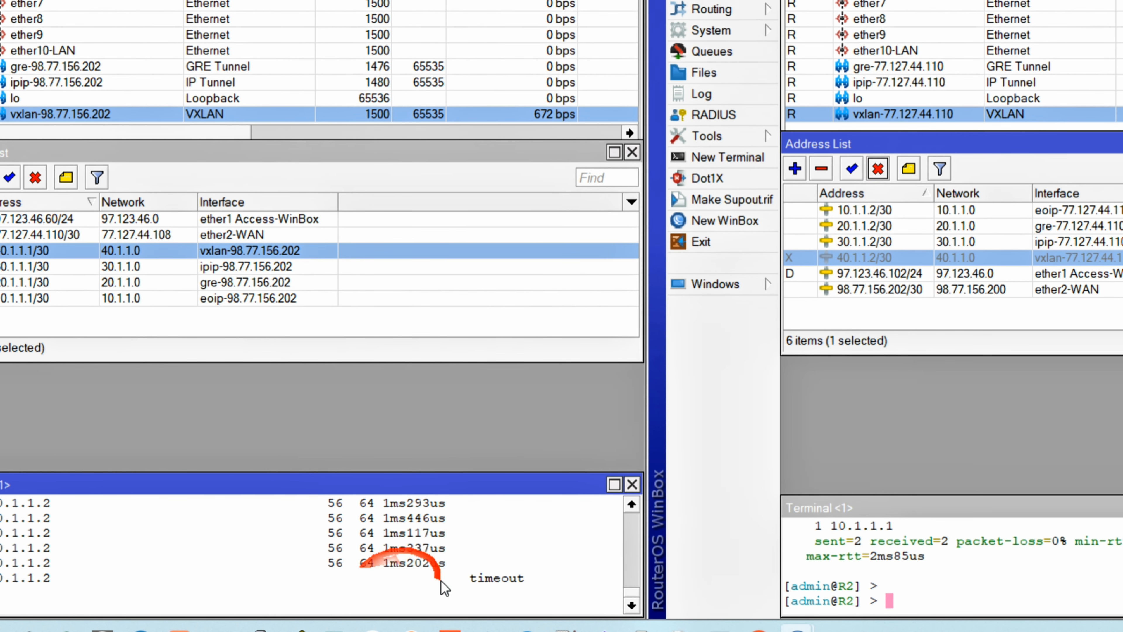
left_click(852, 169)
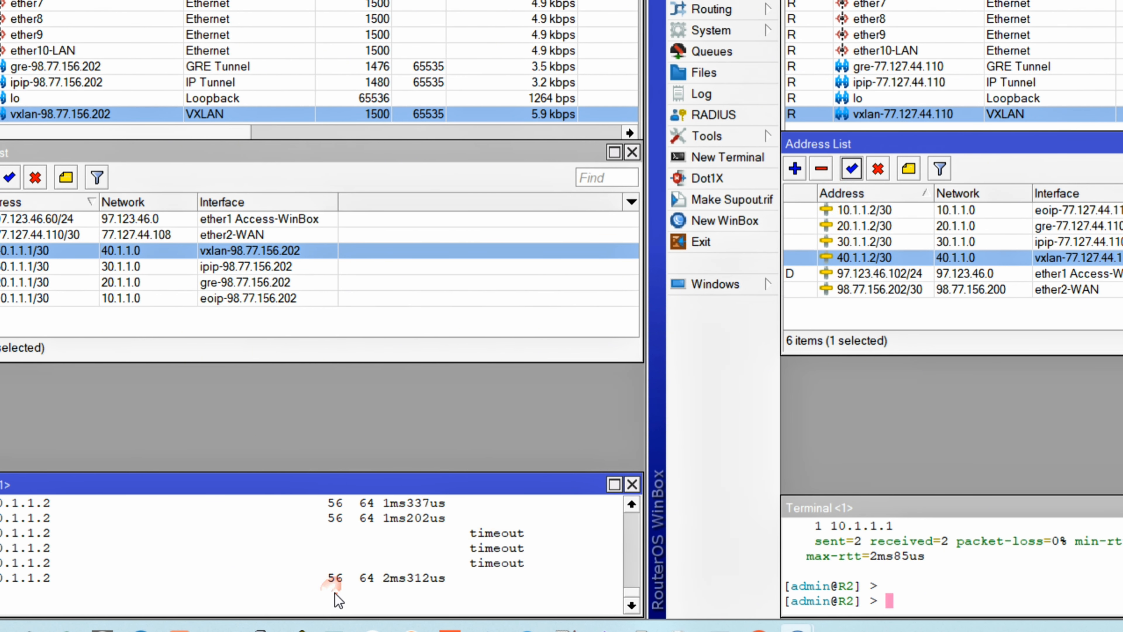
left_click(82, 564)
key("ctrl+c")
key("ctrl+c")
key("ctrl+c")
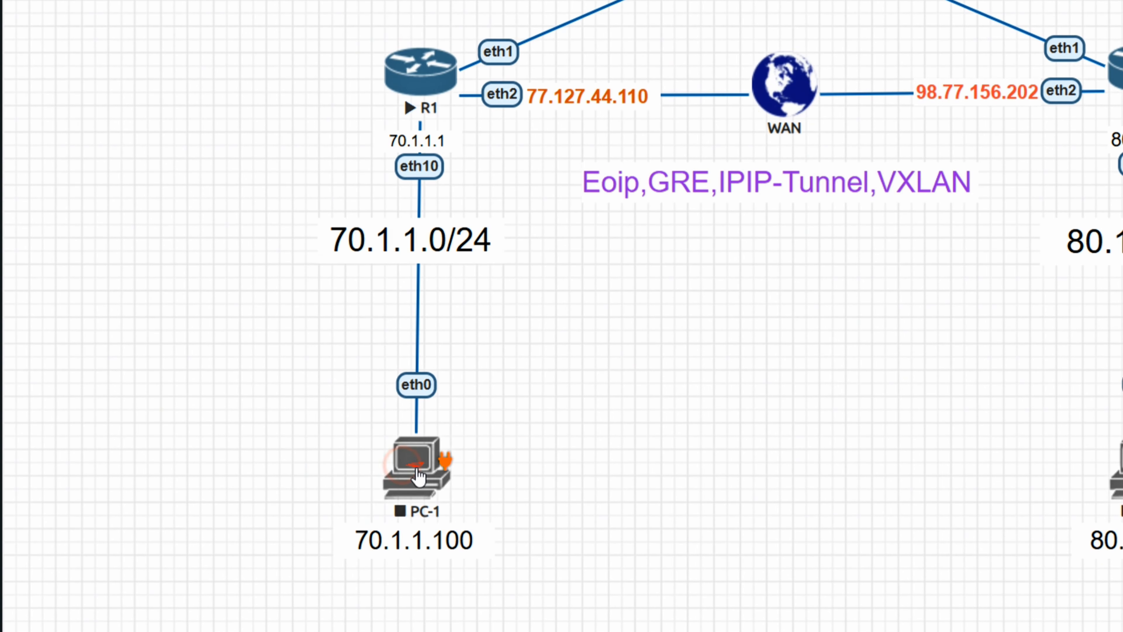
- In the network topology in the browser, select PC-1 and PC-2 together and start both
left_click_drag(1063, 395, 208, 534)
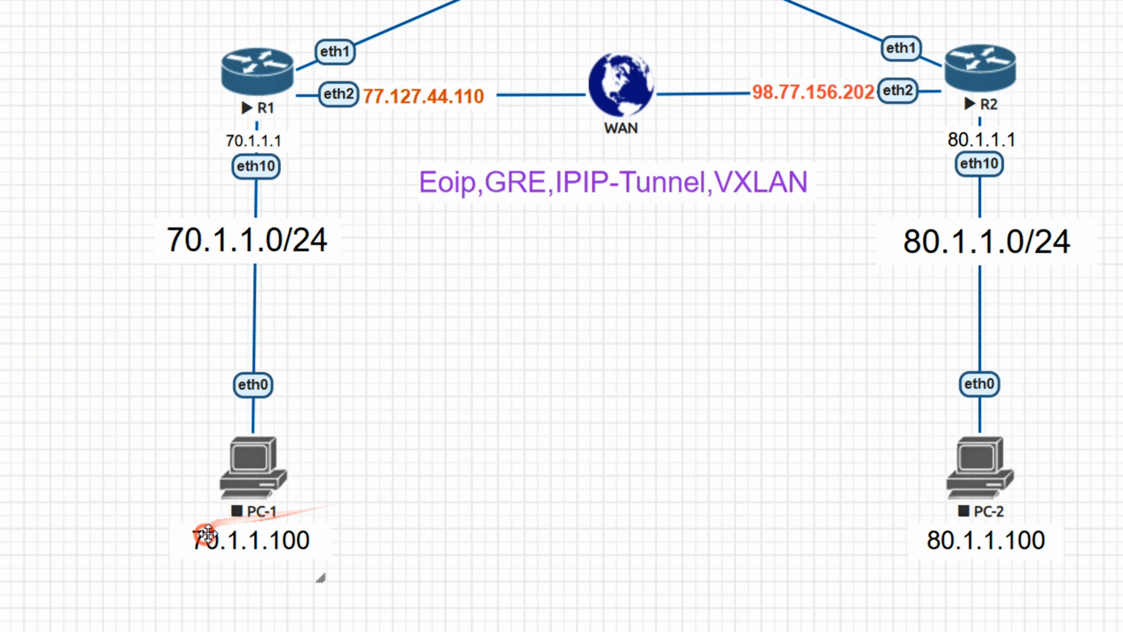
left_click_drag(179, 455, 1049, 503)
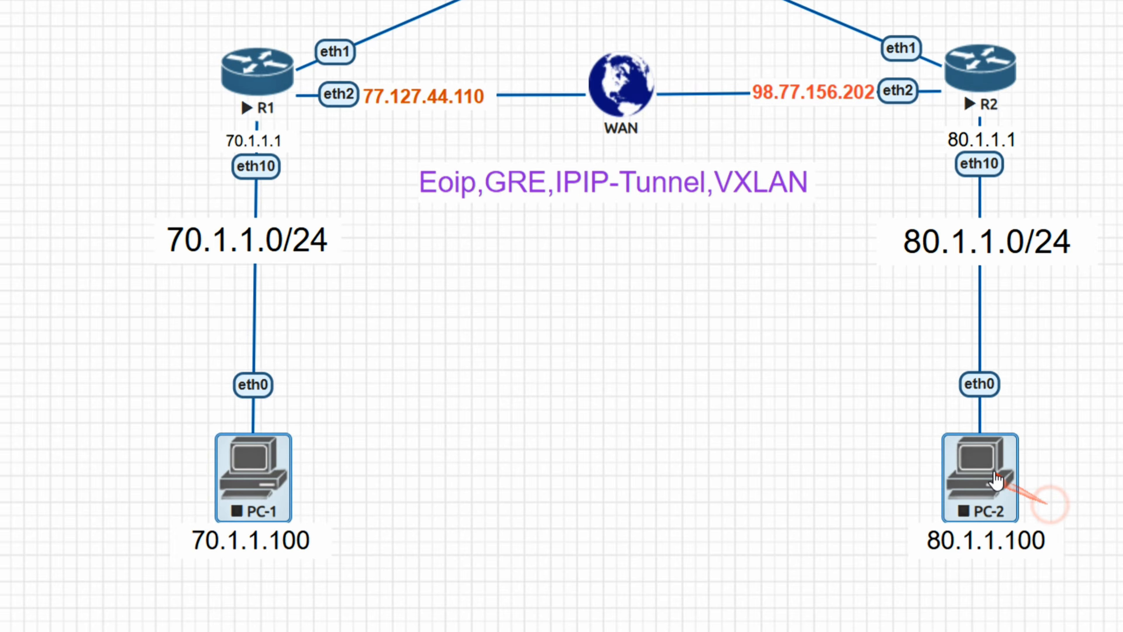
right_click(995, 476)
left_click(1086, 152)
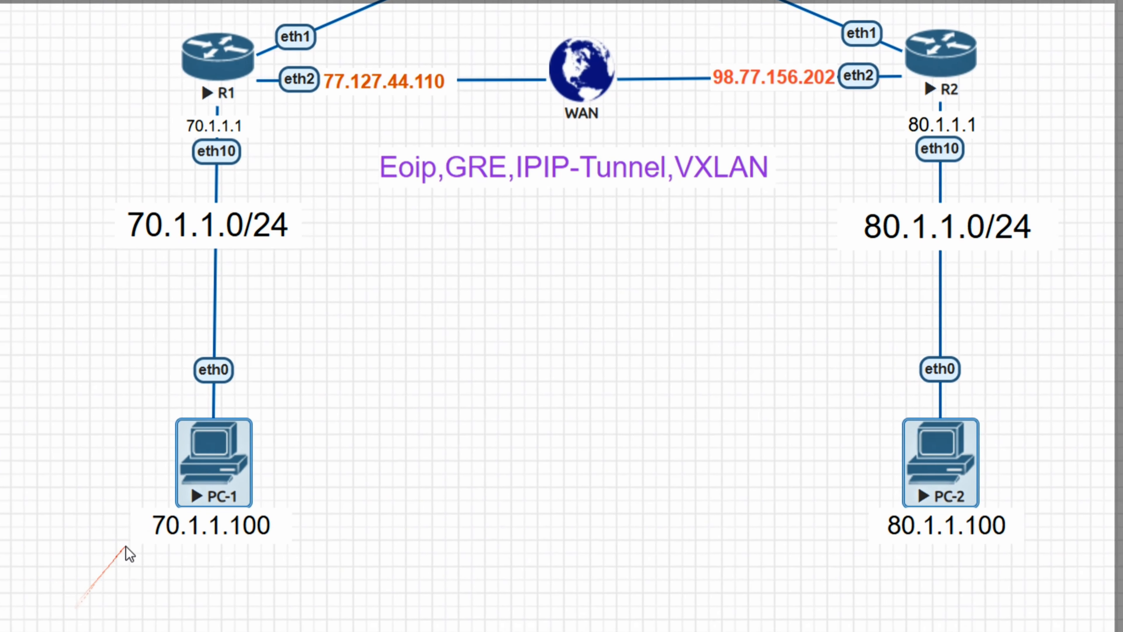
- Open PC-1's console in the SecureCRT application and restore and reposition its window
left_click(196, 464)
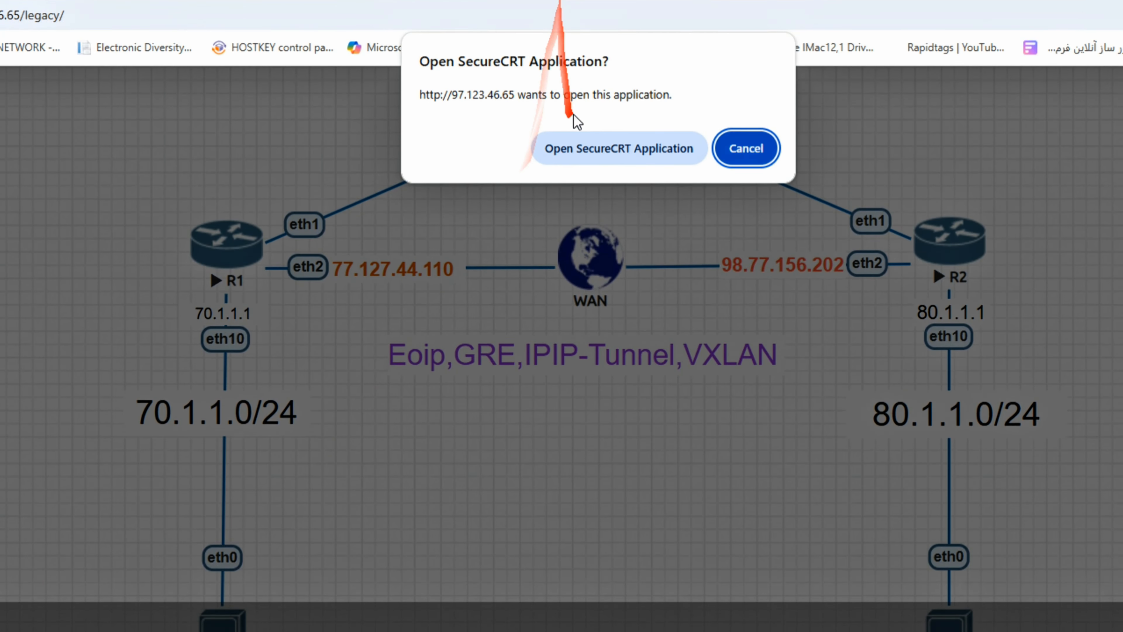
left_click(612, 148)
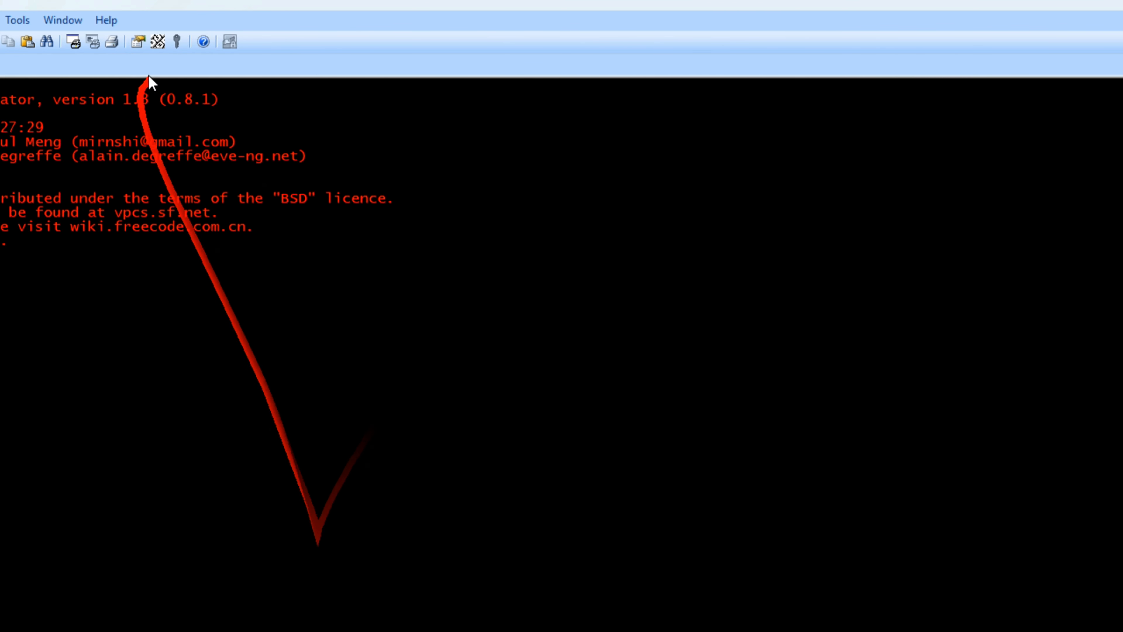
double_click(214, 5)
left_click_drag(216, 18, 743, 118)
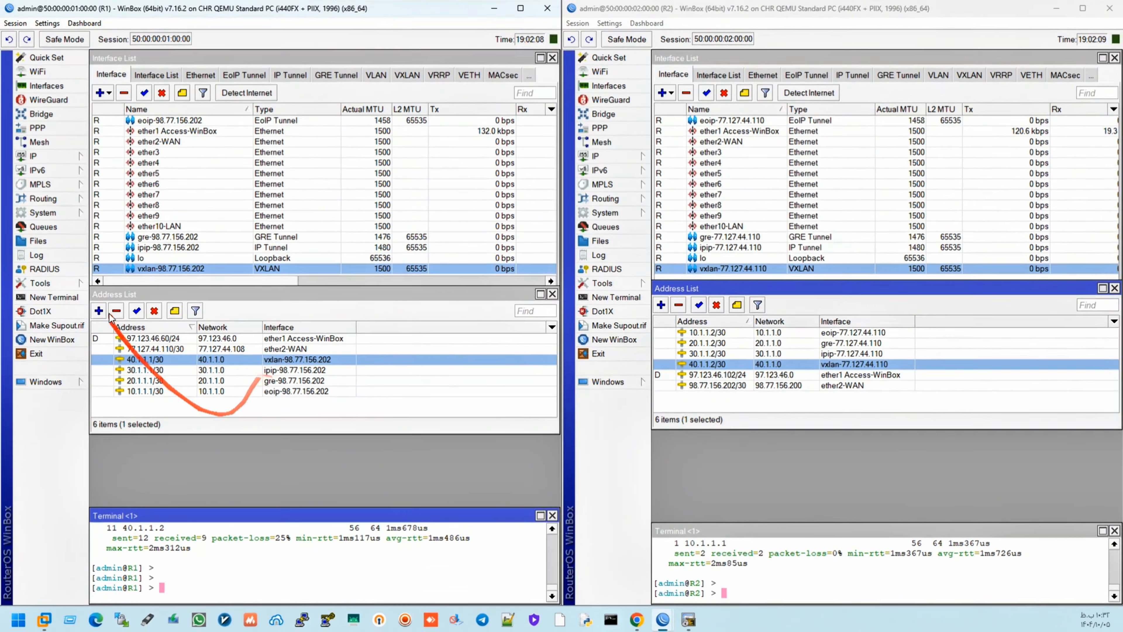
- Switch to R1 in WinBox, show its list of DHCP servers and cancel the DHCP setup wizard
left_click(138, 399)
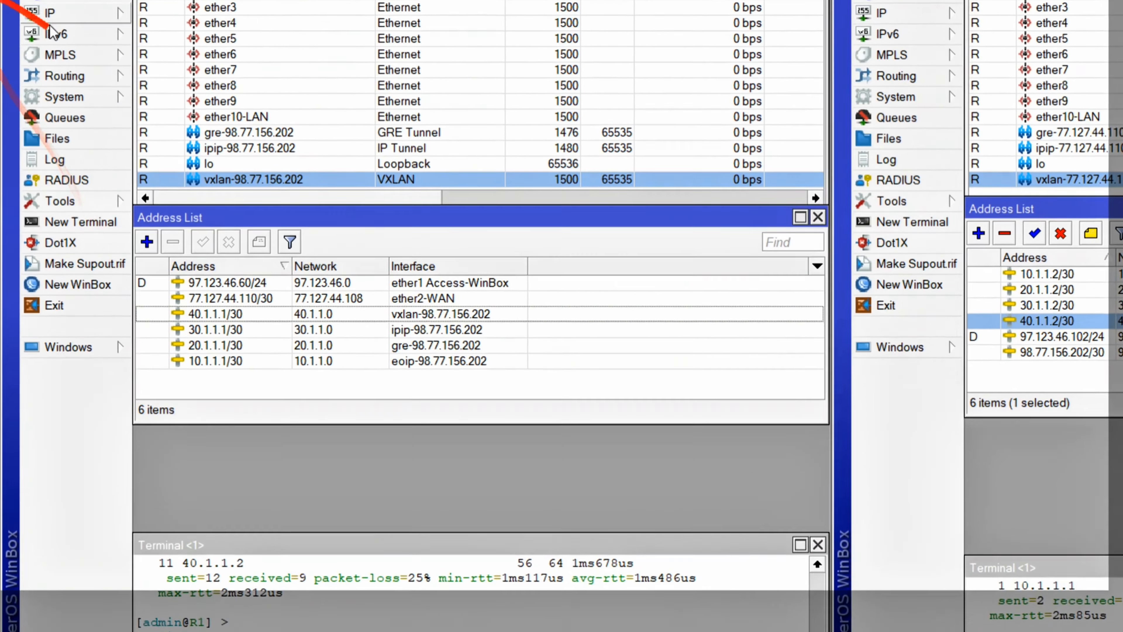
left_click(64, 159)
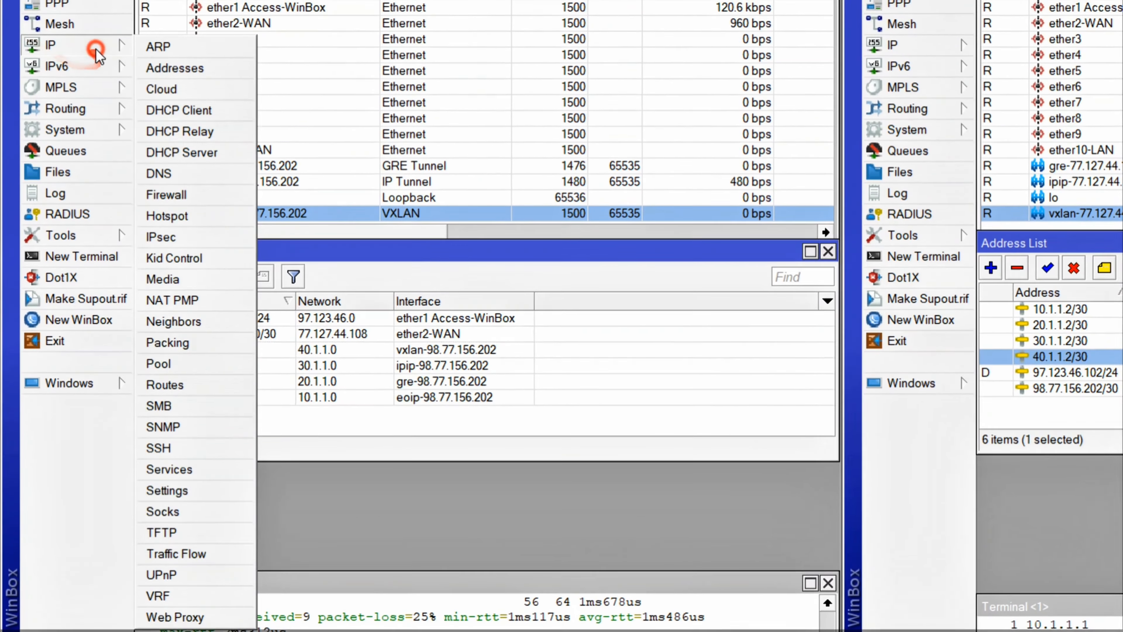
left_click(181, 152)
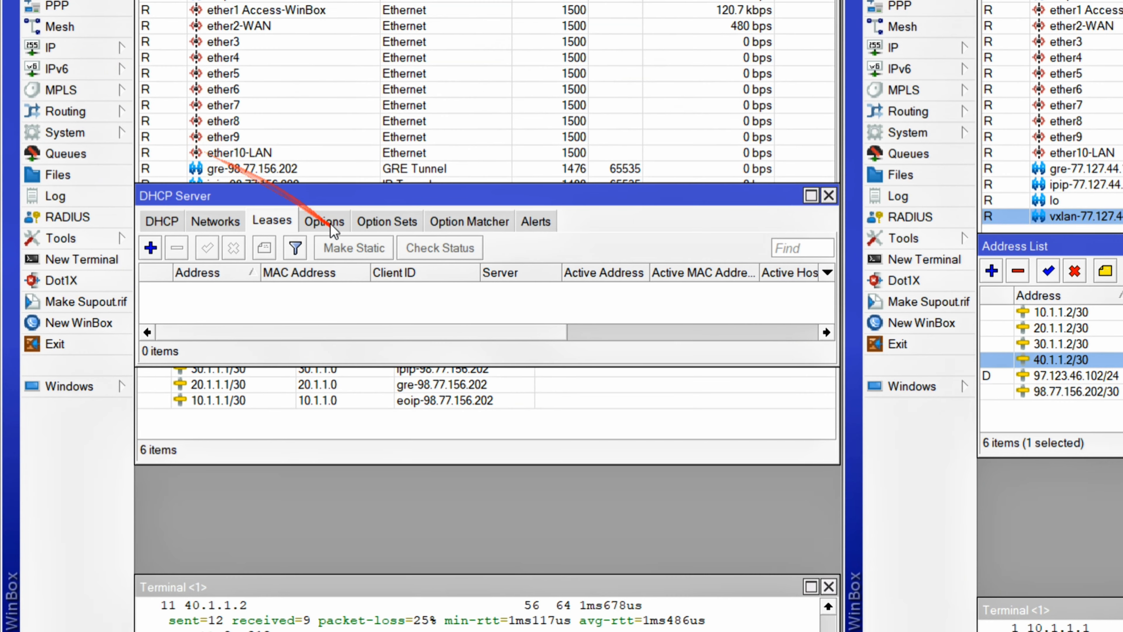
left_click(174, 227)
left_click(432, 249)
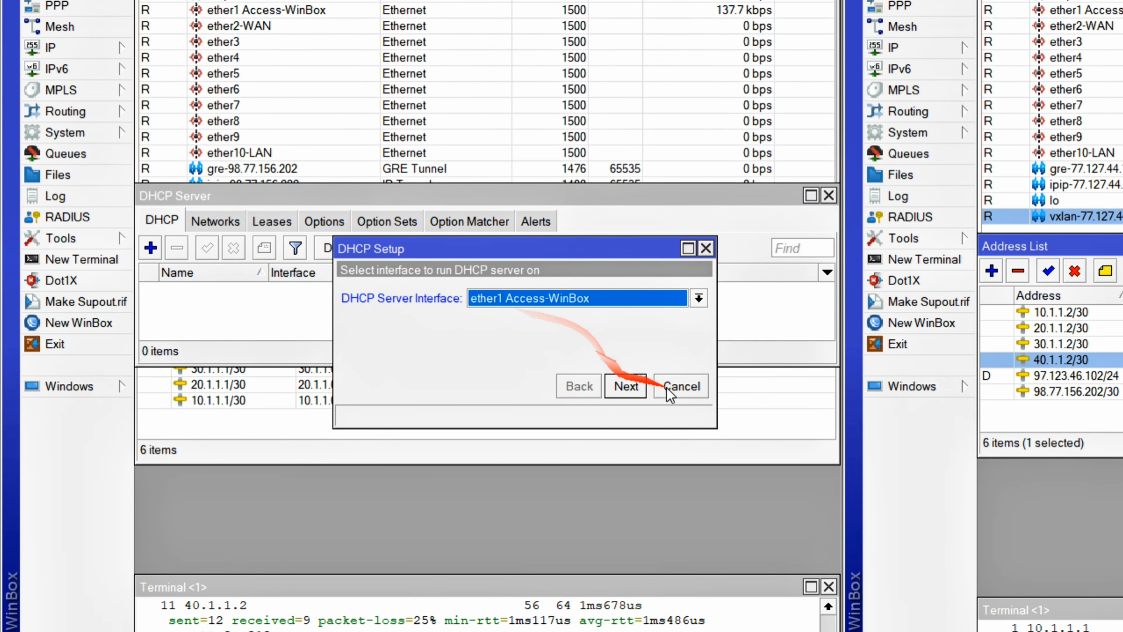
left_click(681, 386)
- Add the address 100.1.1.1/24 on R1's interface ether10-LAN
left_click(457, 425)
left_click(149, 278)
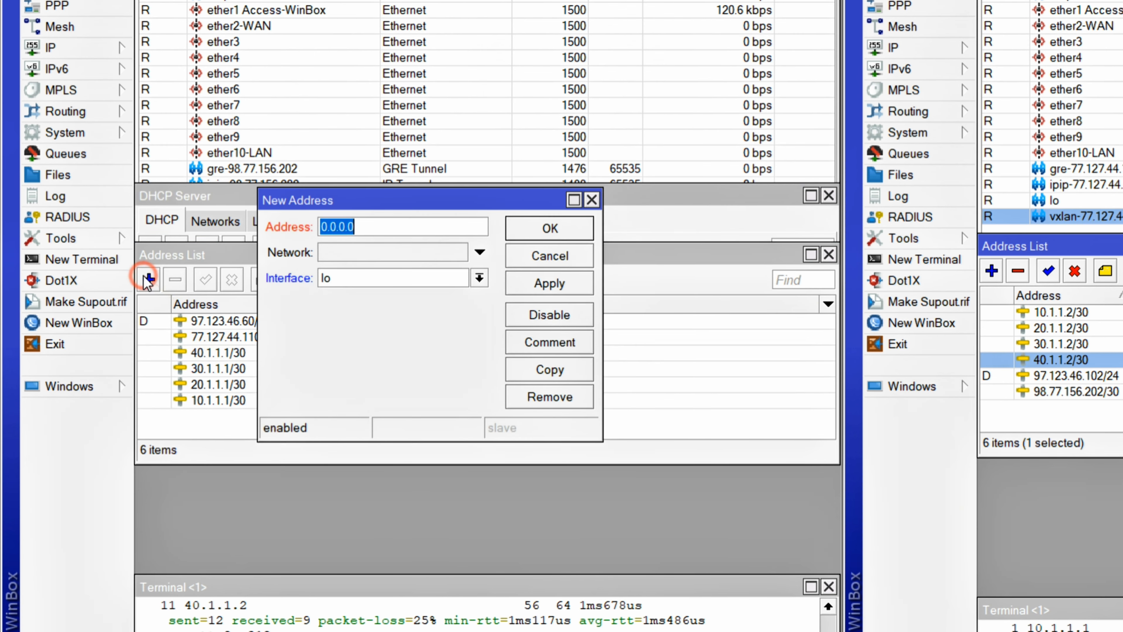
left_click(356, 279)
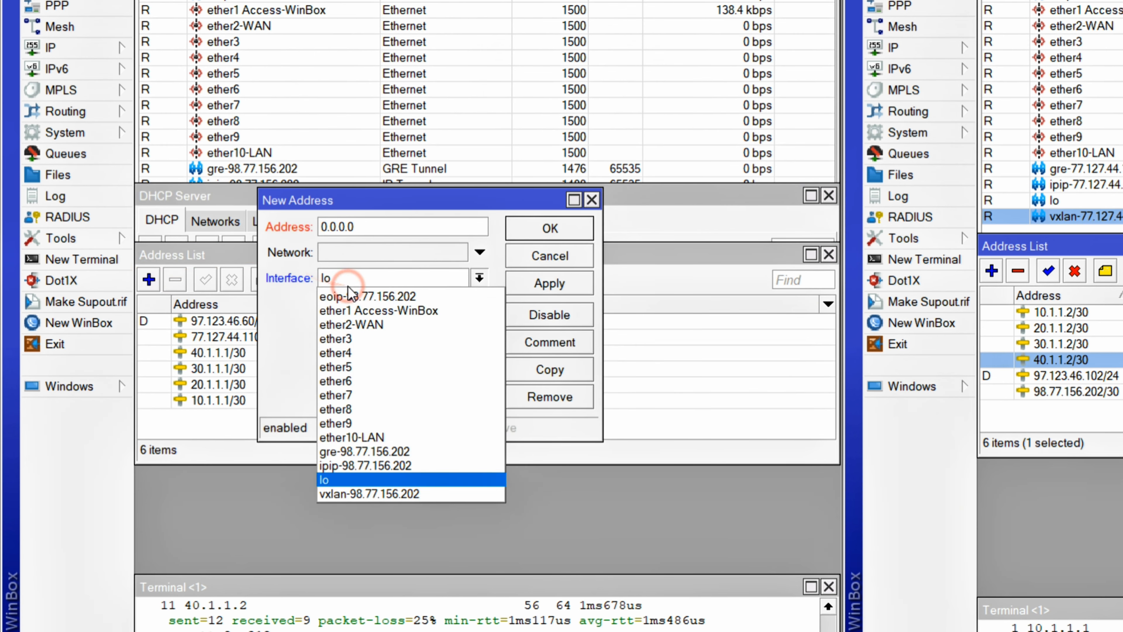
left_click(382, 437)
left_click_drag(376, 227, 310, 221)
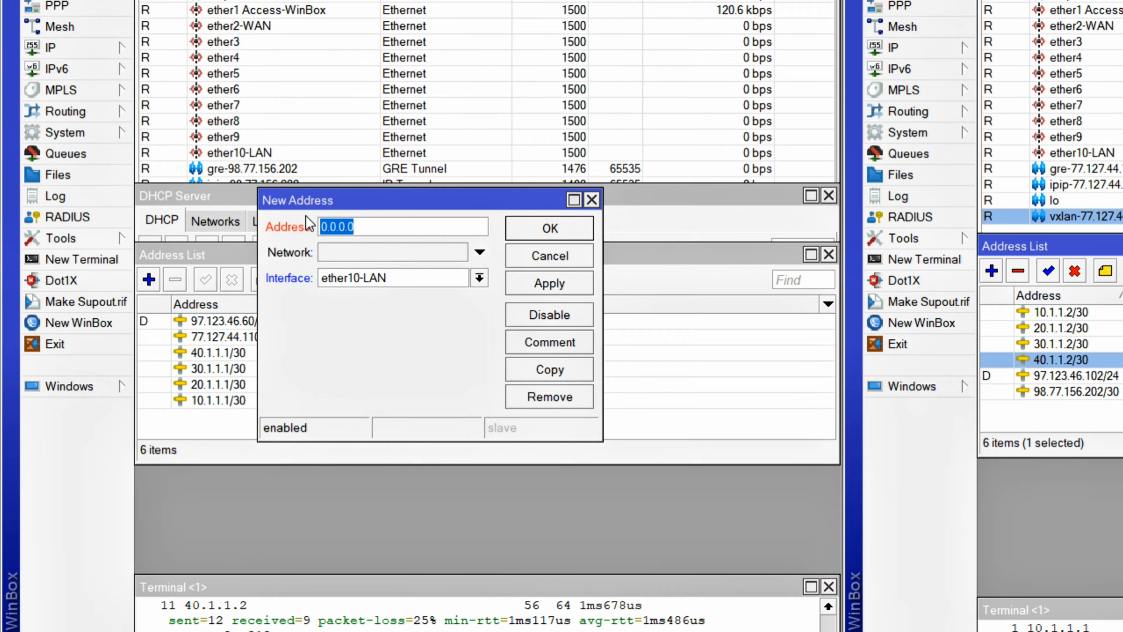
type("100.1")
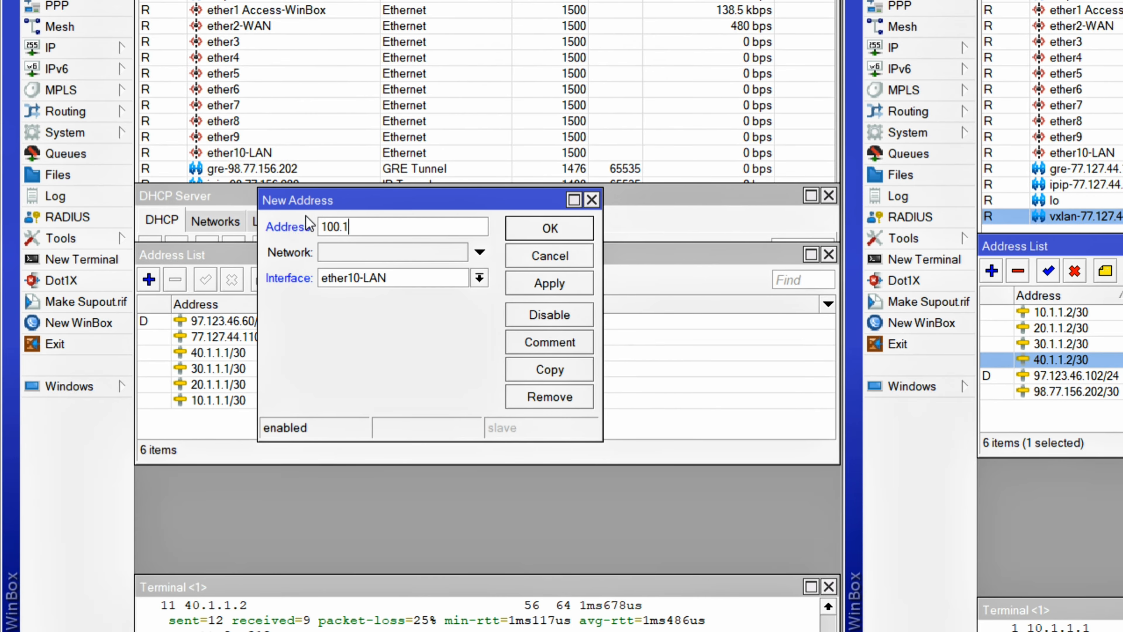
type(".1.1/24")
left_click(406, 279)
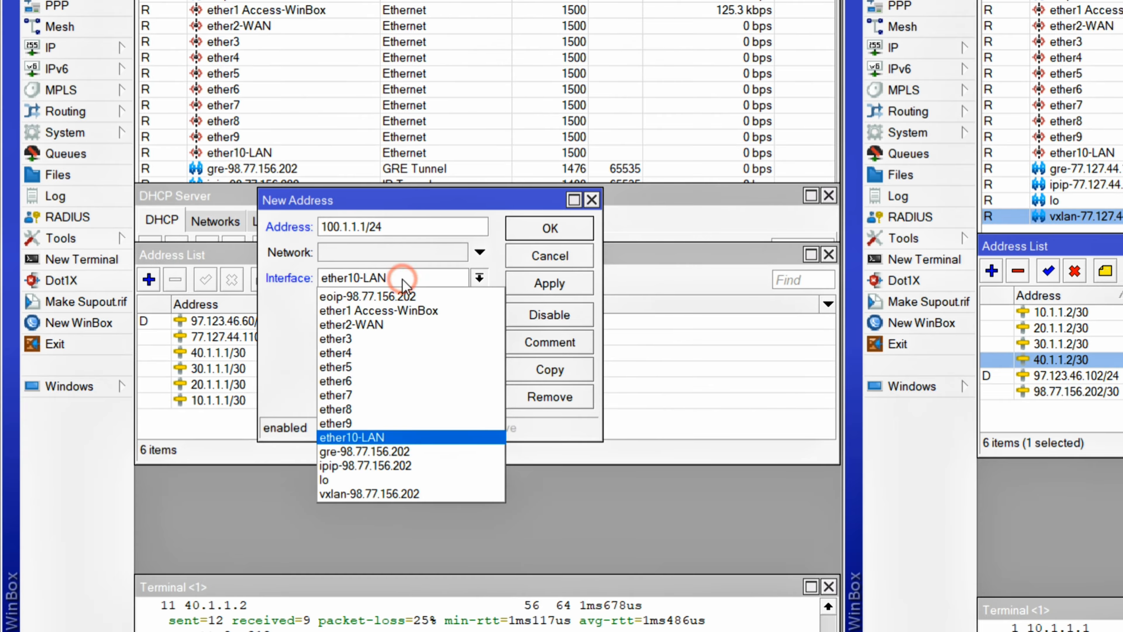
left_click(378, 432)
left_click(553, 230)
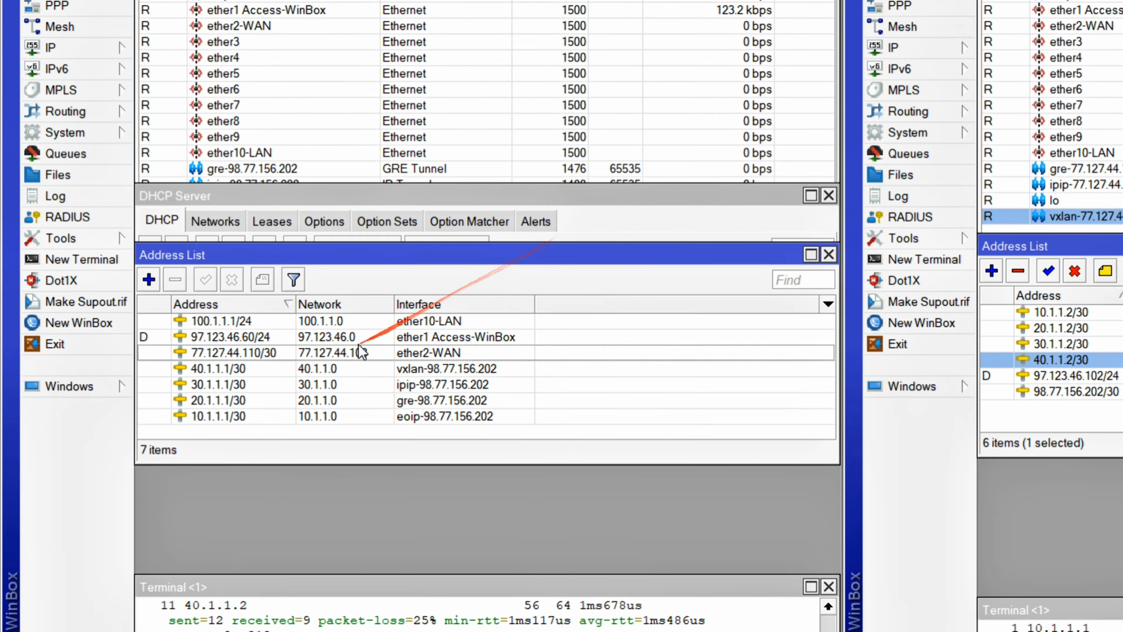
- Enlarge R1's address list, move it clear of the DHCP server controls and select the ether10-LAN entry
left_click_drag(382, 462, 389, 497)
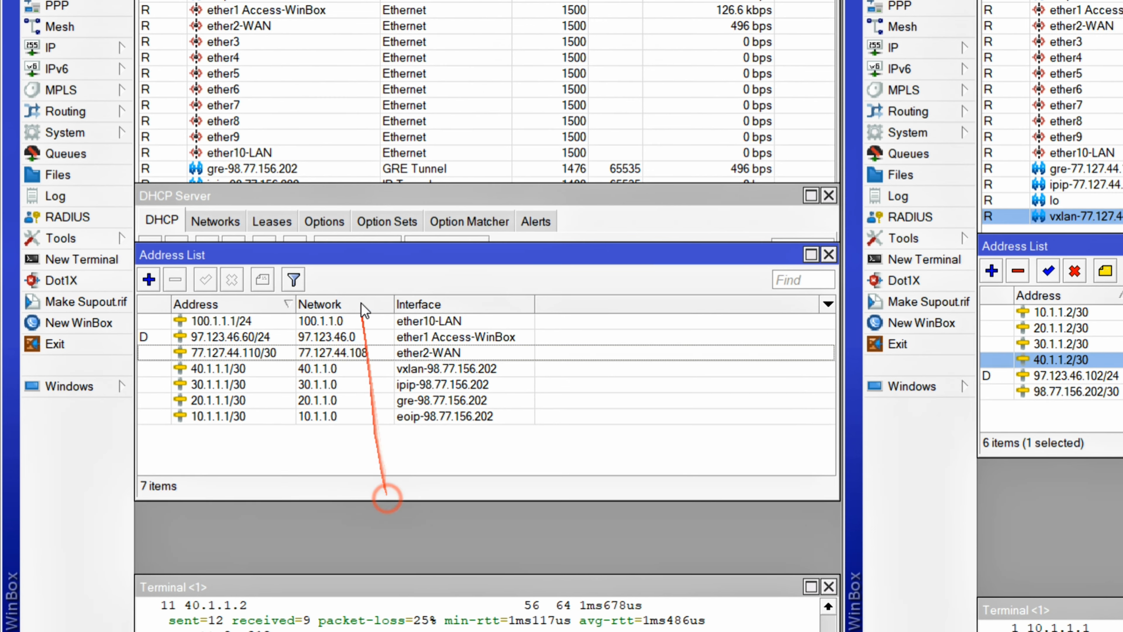
left_click_drag(365, 255, 370, 301)
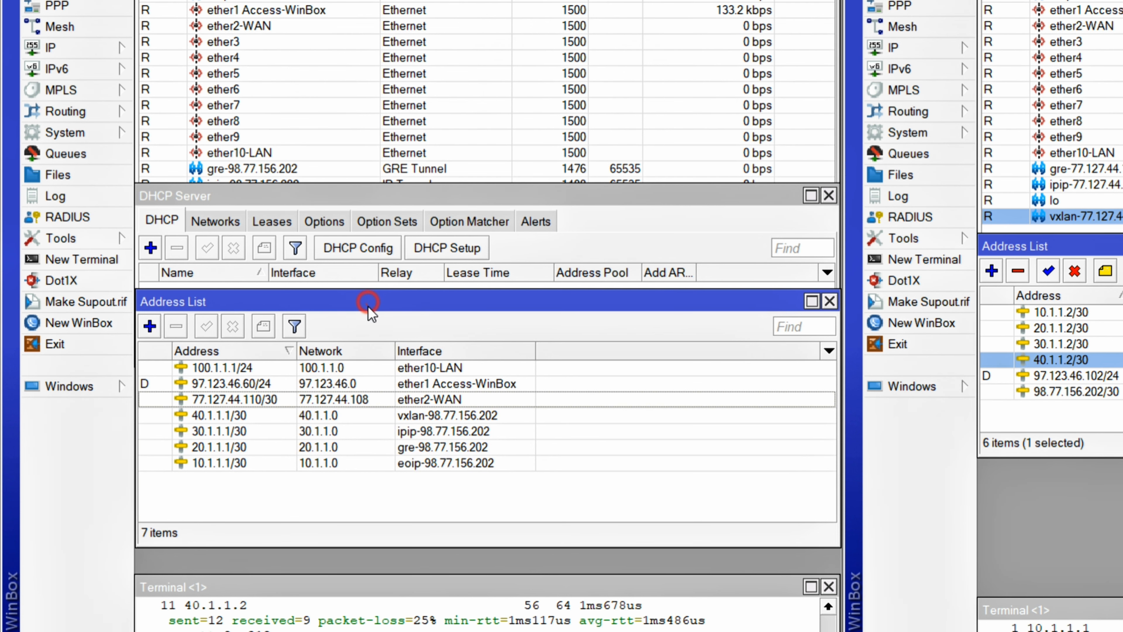
left_click(411, 371)
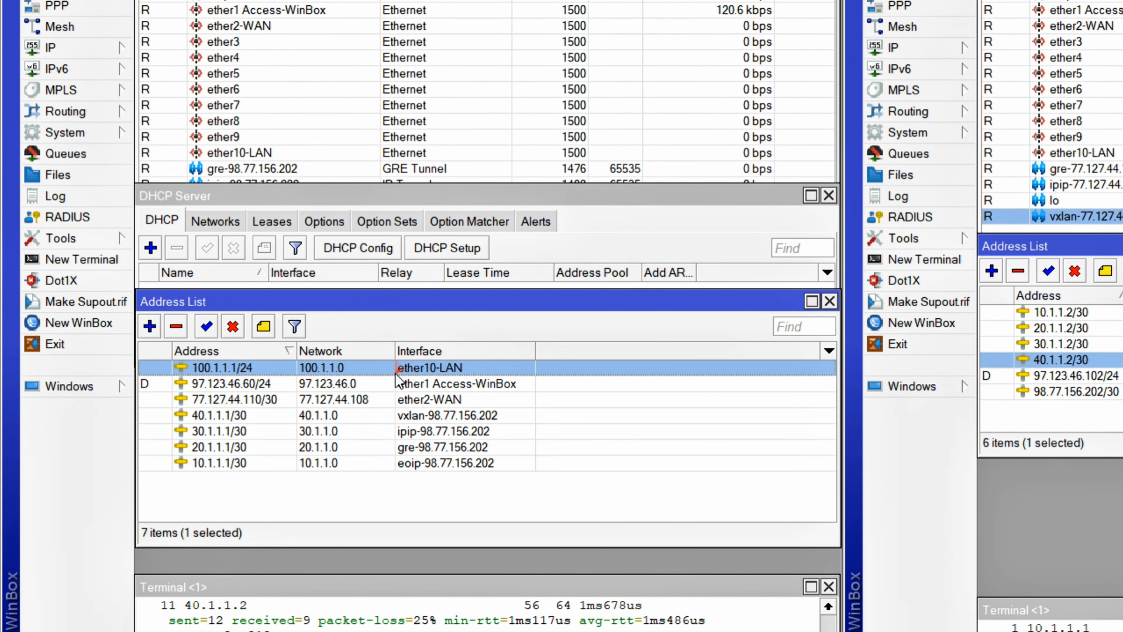
left_click(303, 285)
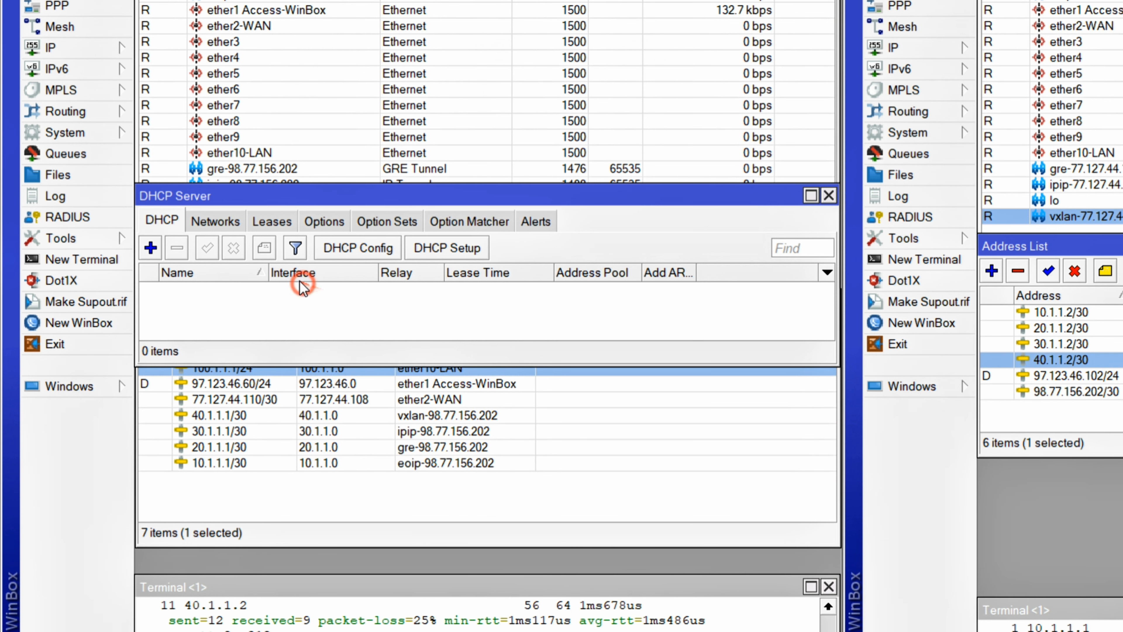
left_click(448, 248)
left_click(524, 299)
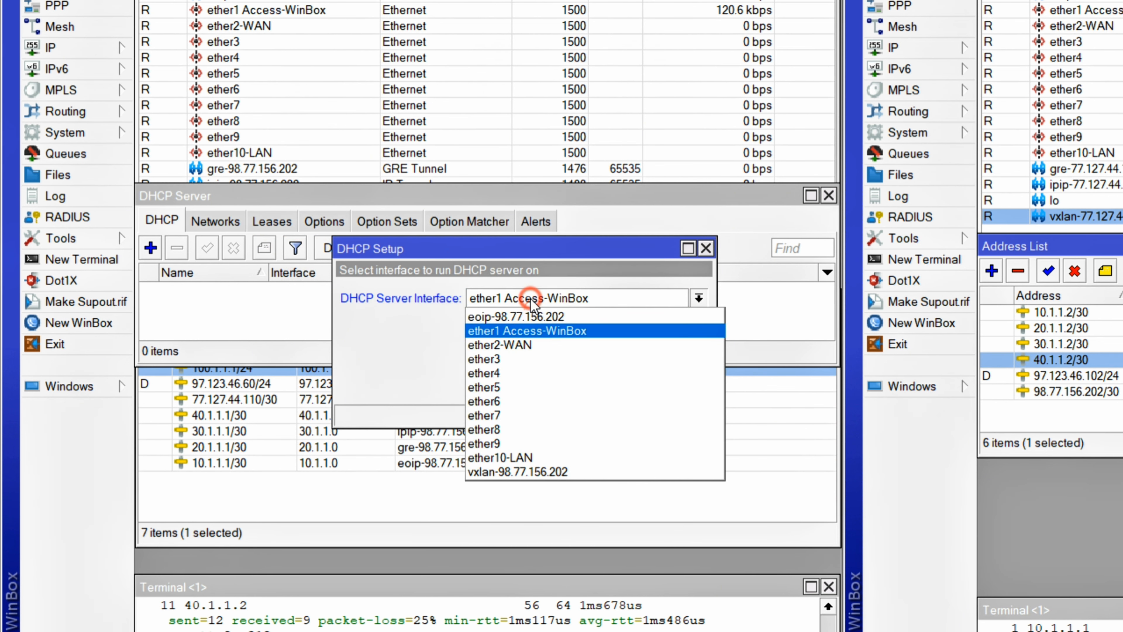
left_click(706, 250)
left_click(678, 386)
- Copy the IP address from R1's ether10-LAN address entry and close the entry without changes
left_click(275, 498)
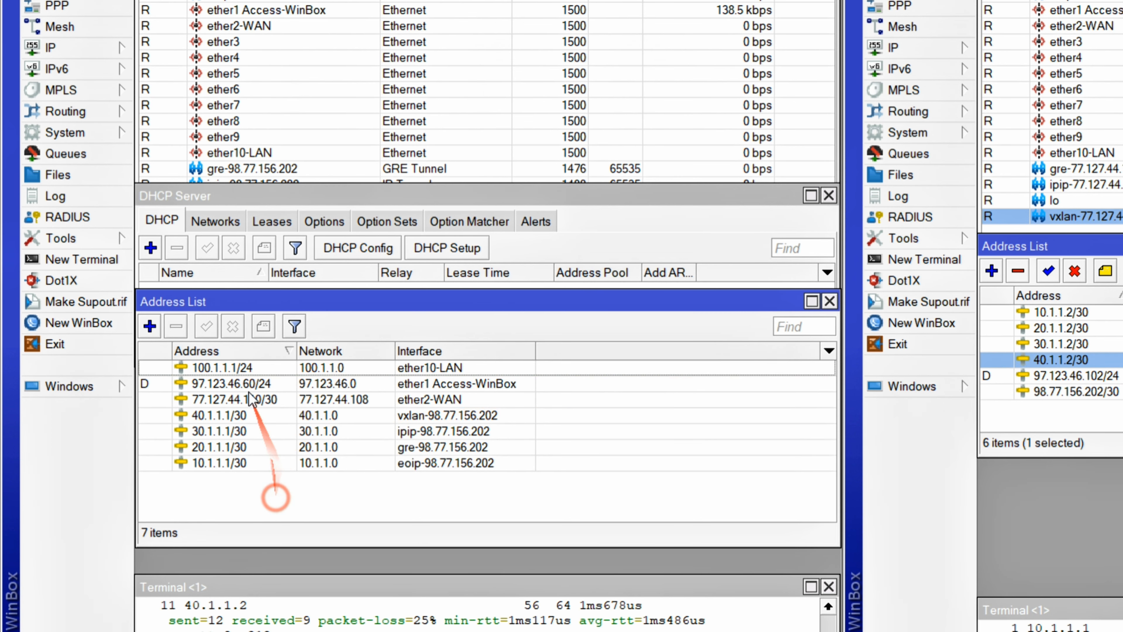
double_click(243, 367)
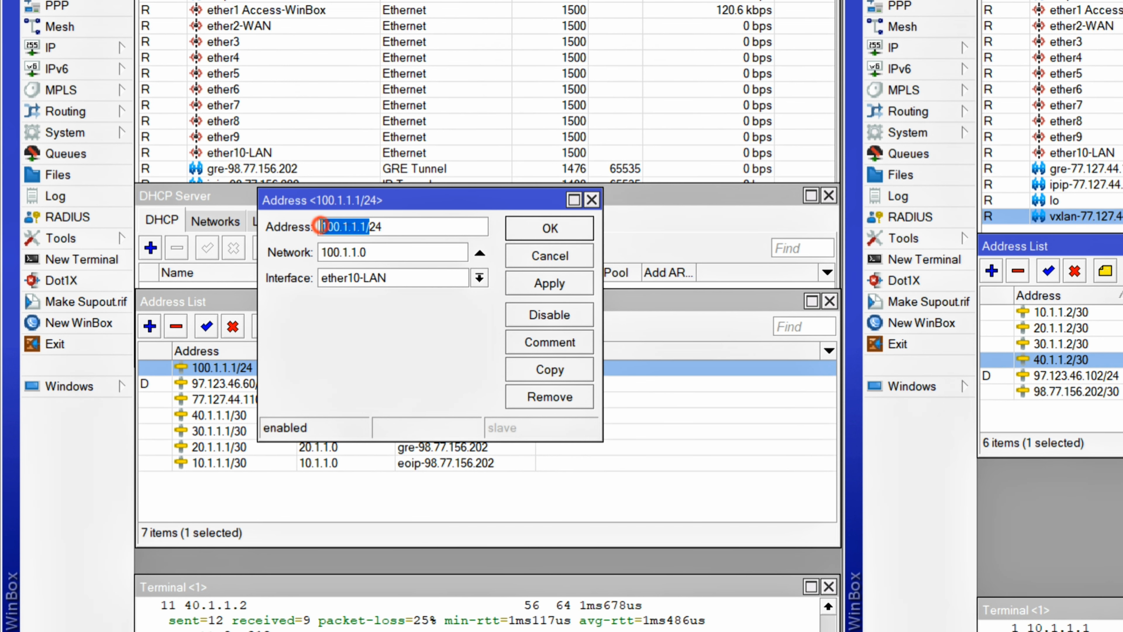
right_click(328, 227)
left_click(380, 261)
left_click(519, 257)
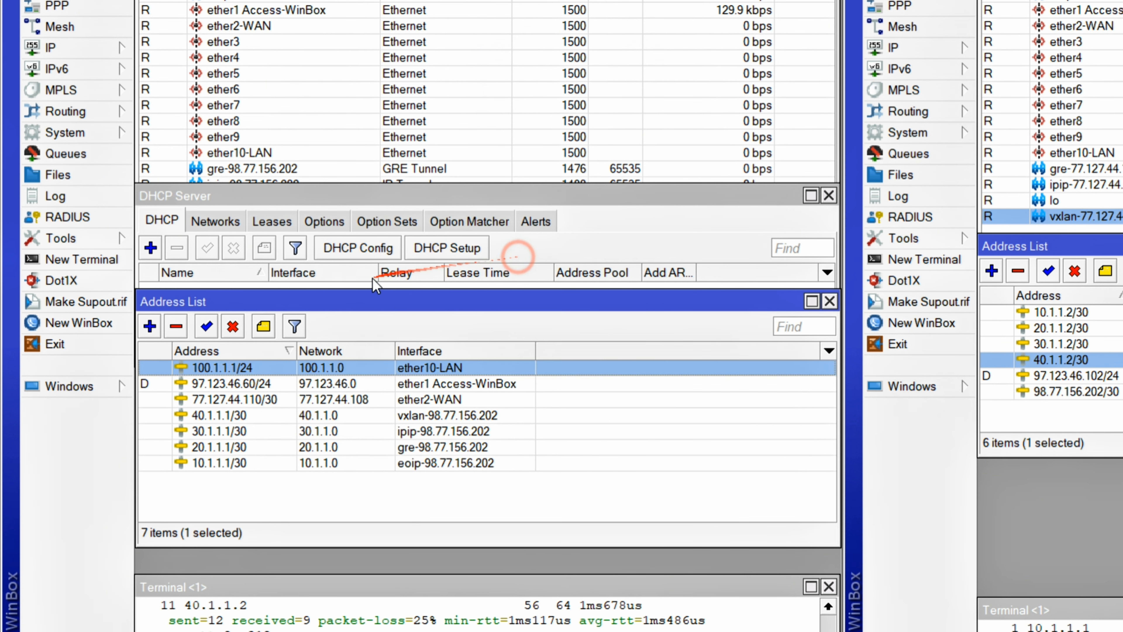
- Start the DHCP setup on R1's ether10-LAN interface, accepting the suggested address space and gateway
left_click(372, 283)
left_click(447, 248)
left_click(513, 301)
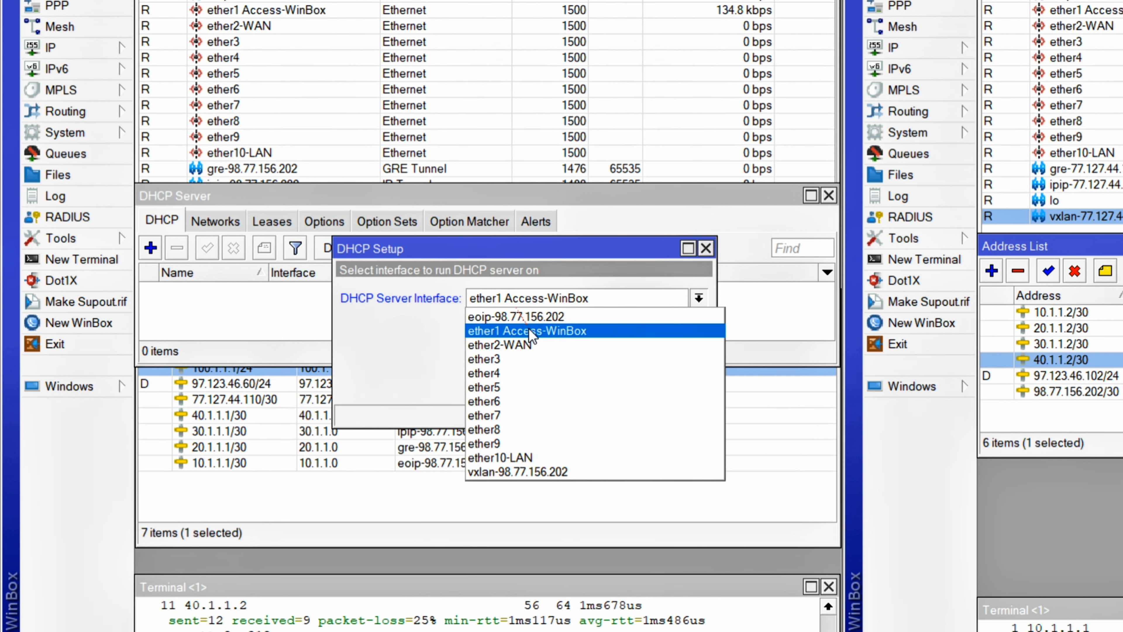
left_click(527, 458)
left_click(617, 386)
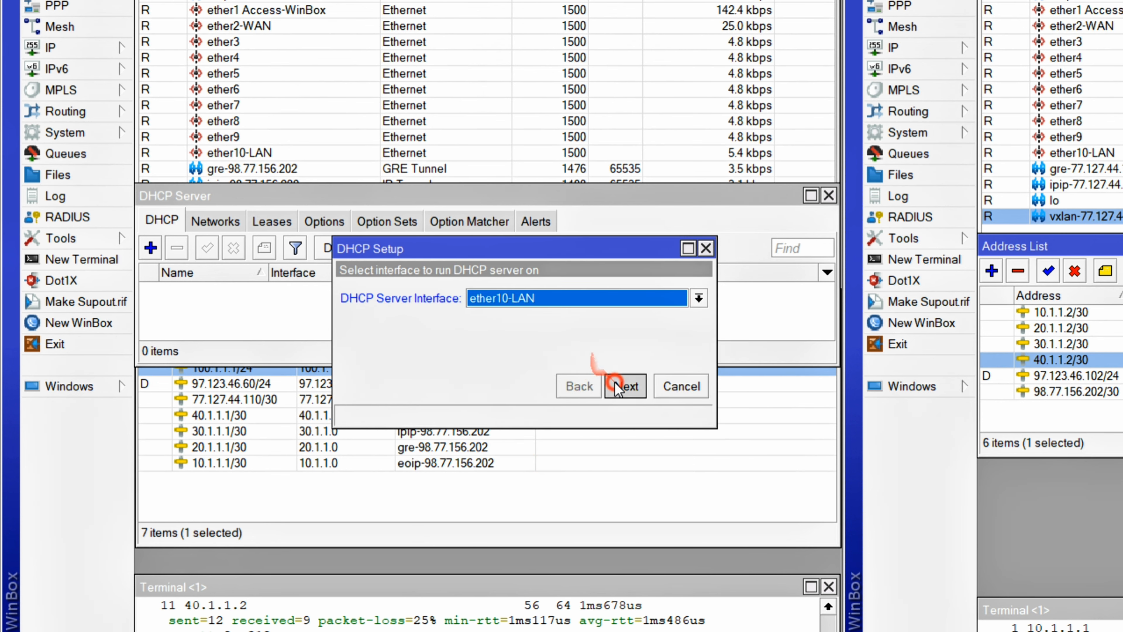
left_click(625, 386)
left_click(624, 386)
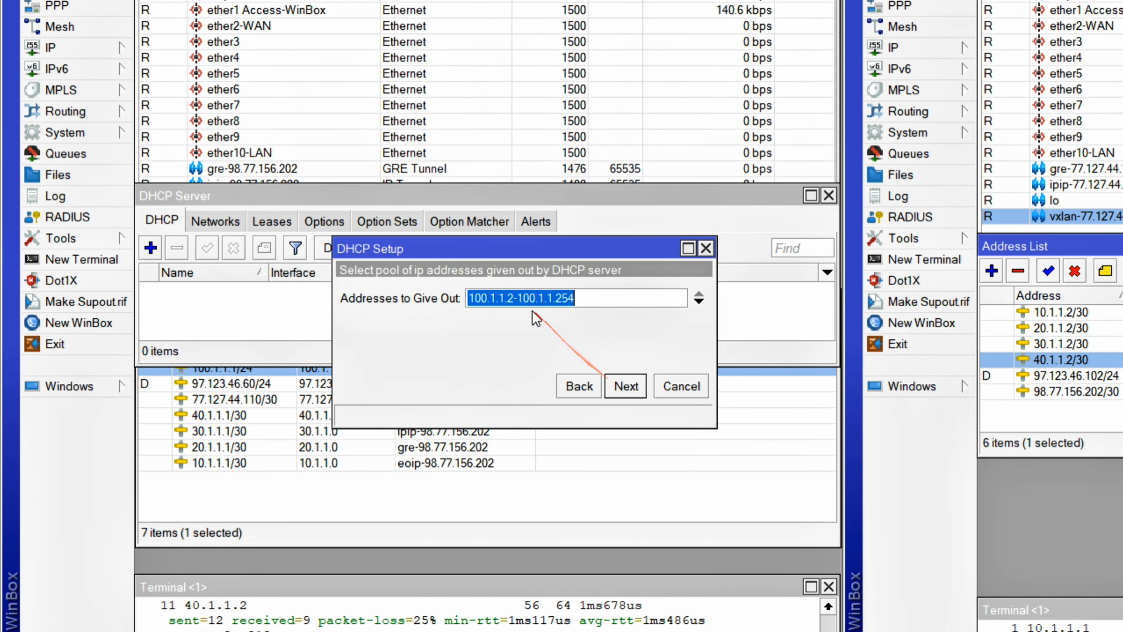
- Finish the DHCP setup with a pool starting at 100.1.1.99, DNS server 100.1.1.1 and the 00:30:00 lease time
left_click(514, 300)
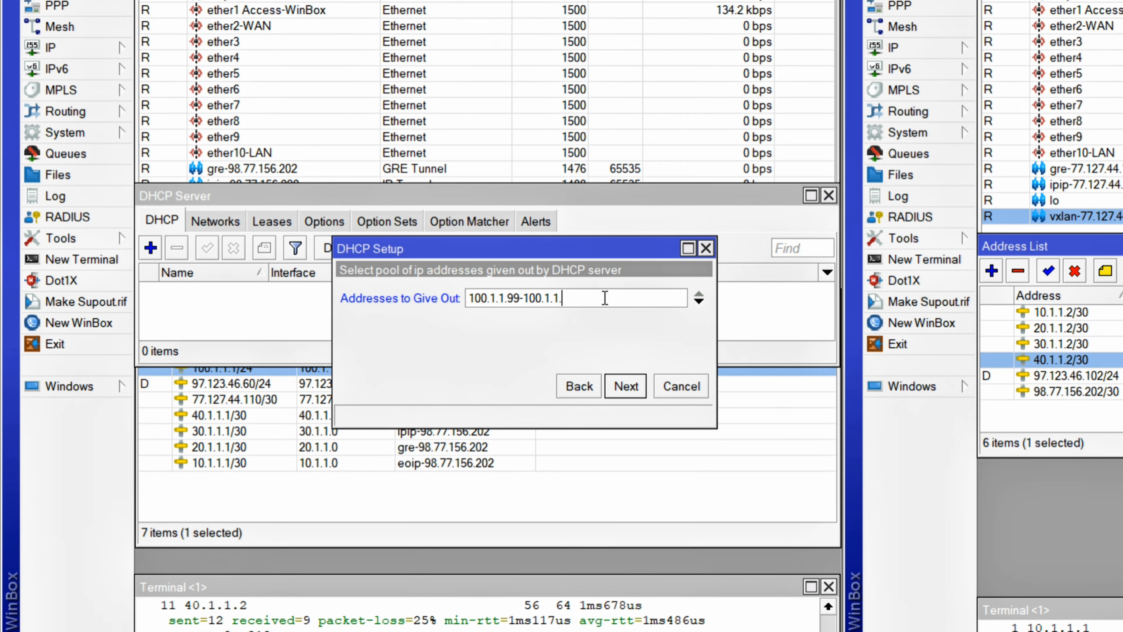
key("Return")
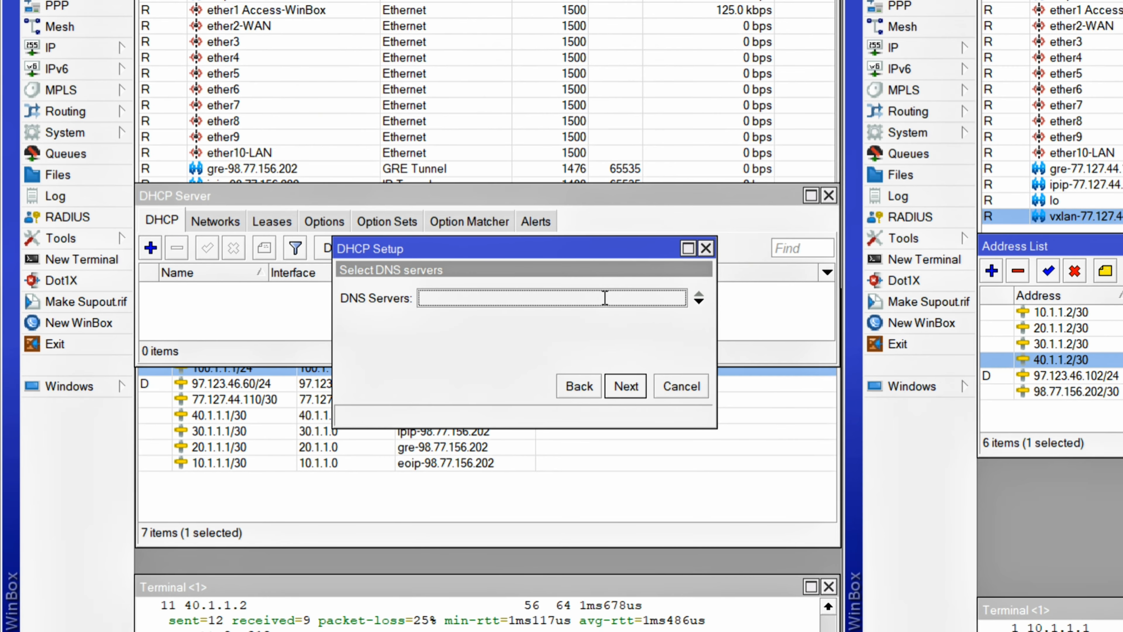
type("100.1.1.1")
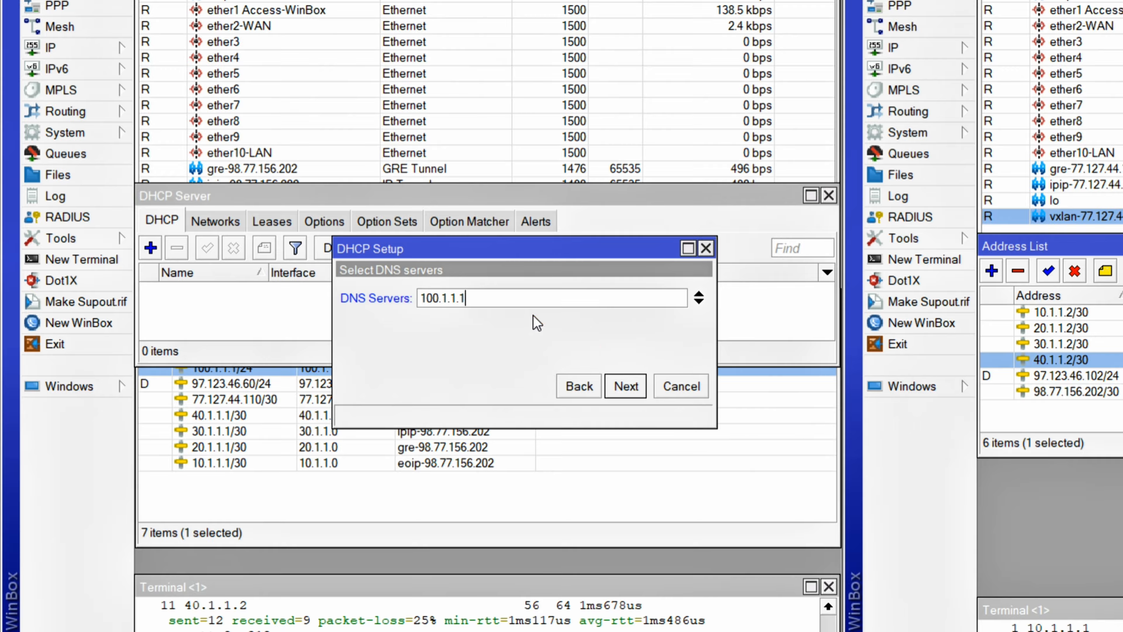
left_click(637, 387)
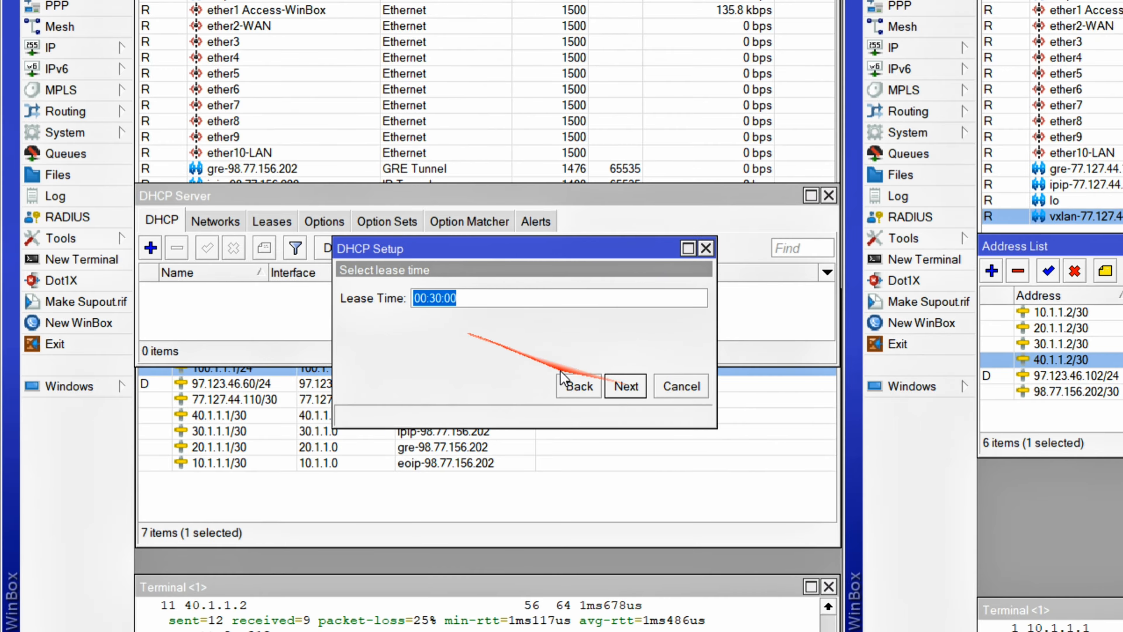
left_click(626, 386)
left_click(569, 296)
- Enable Add ARP For Leases on R1's DHCP server for ether10-LAN and save the change
double_click(488, 292)
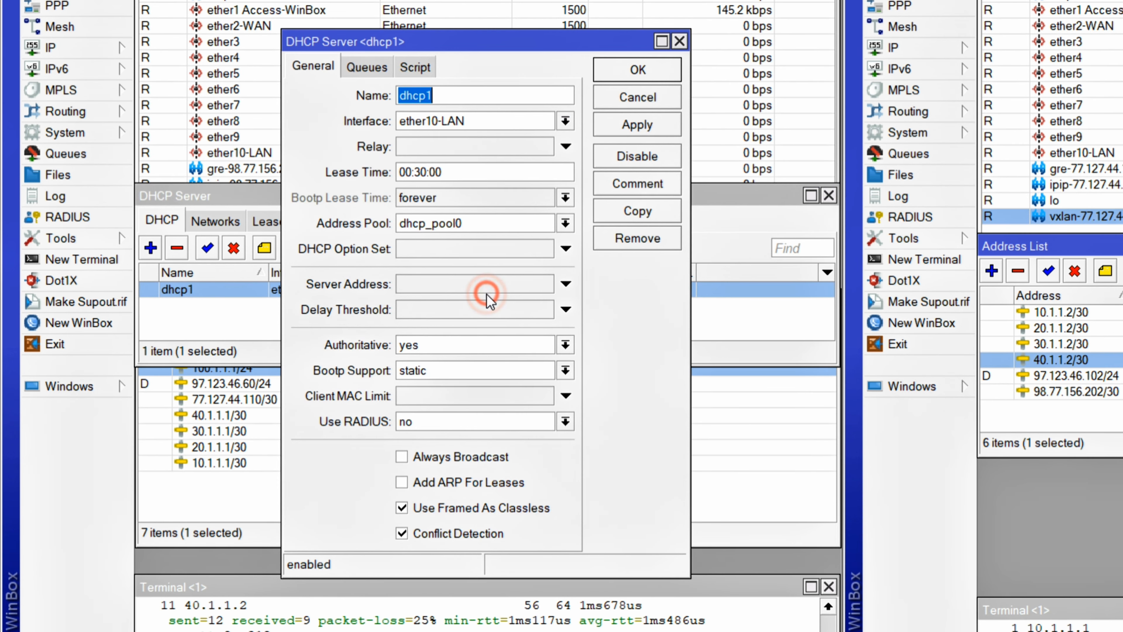
left_click(401, 482)
left_click(638, 69)
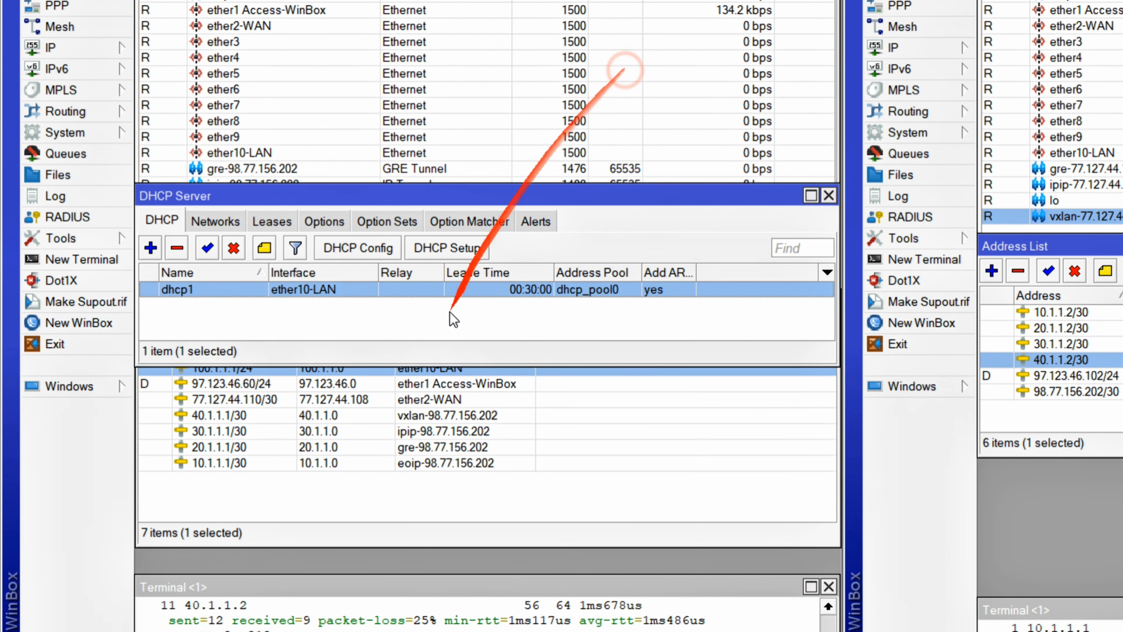
left_click(446, 310)
- Display R1's DHCP leases, then arrange the DHCP server window and PC-1's console so both can be seen
left_click(267, 221)
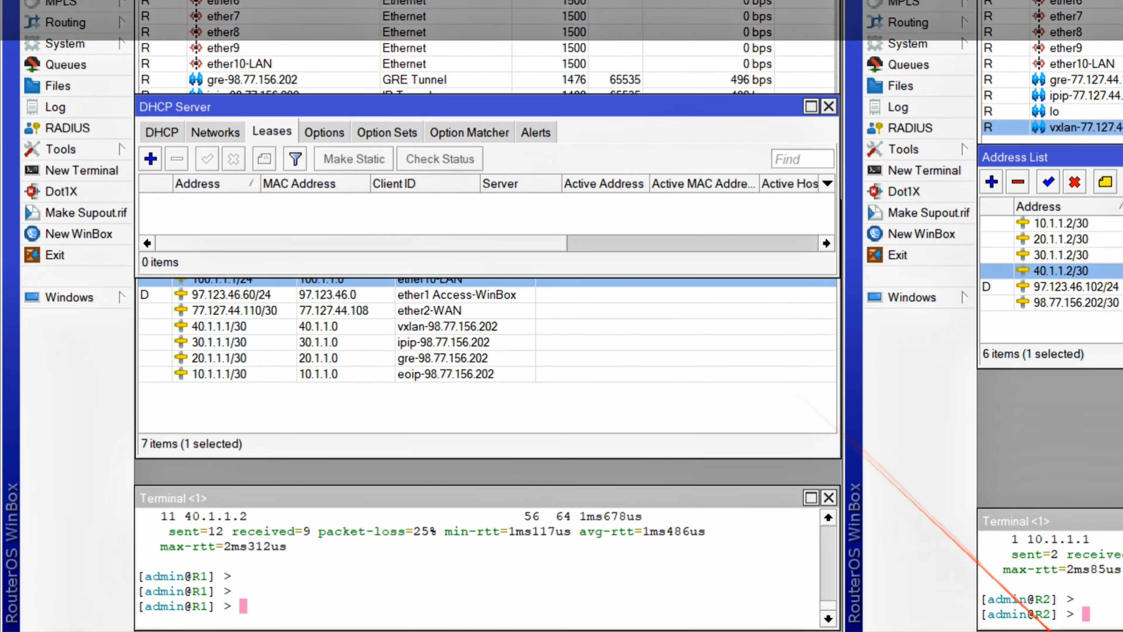
left_click(1031, 613)
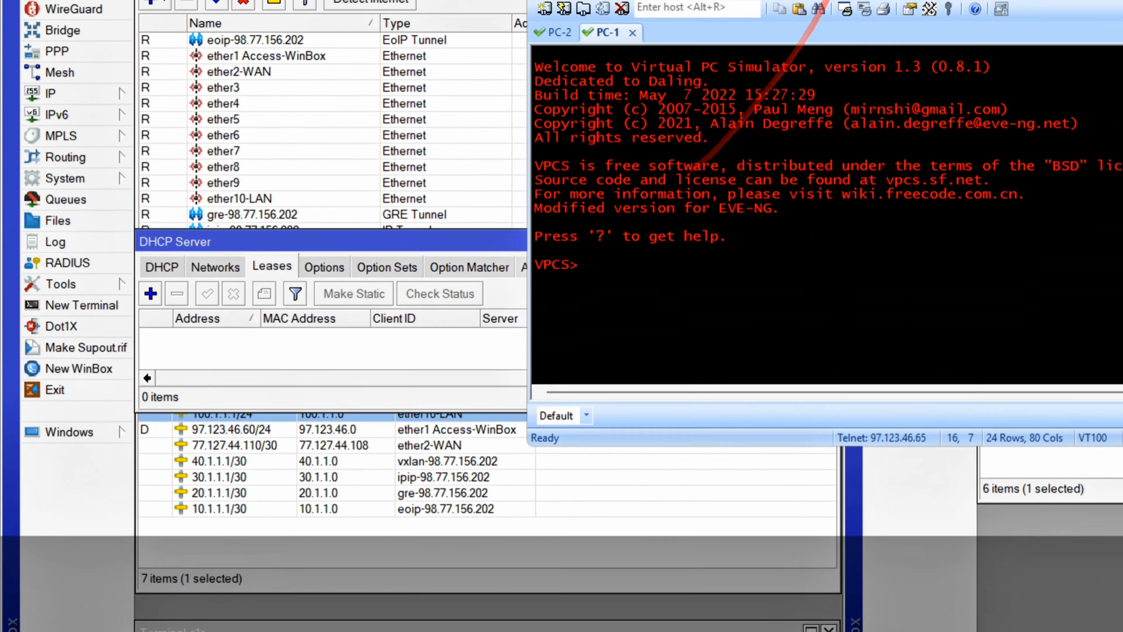
left_click_drag(818, 62, 650, 145)
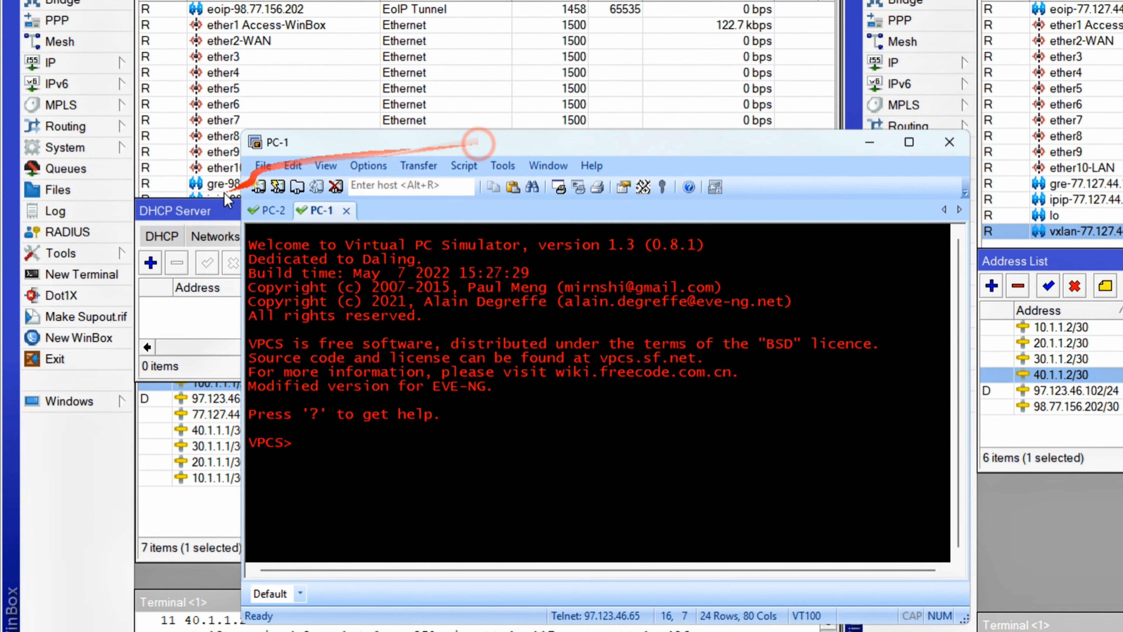
left_click_drag(194, 210, 206, 15)
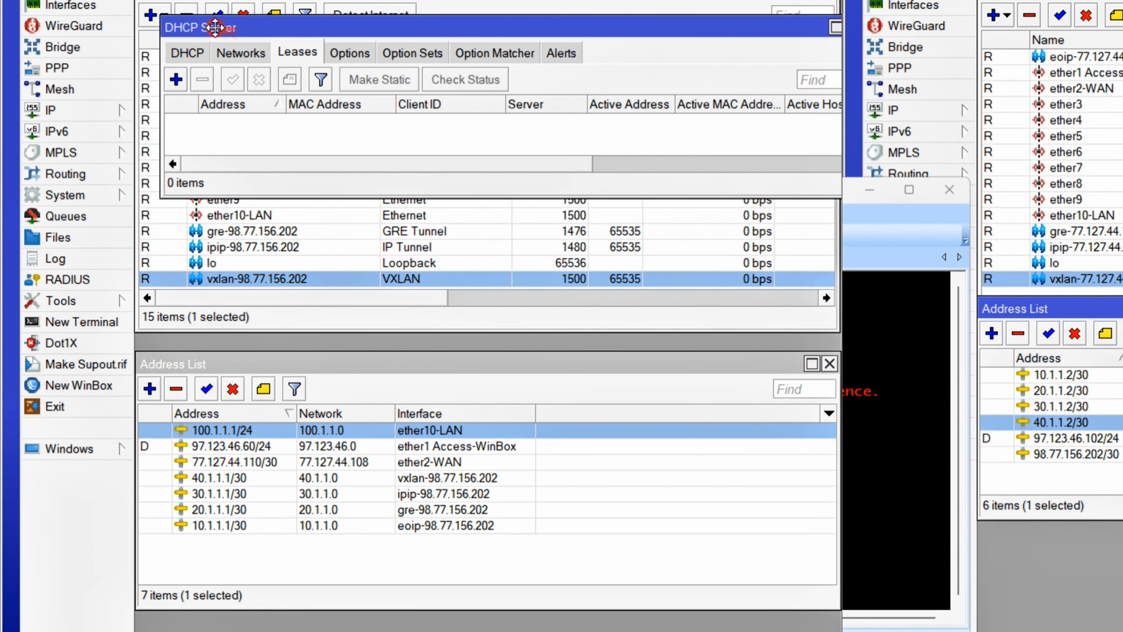
left_click(890, 444)
left_click_drag(552, 191, 458, 184)
- Request an address on PC-1 with ip dhcp and select PC-1's lease in R1's lease list
left_click(320, 489)
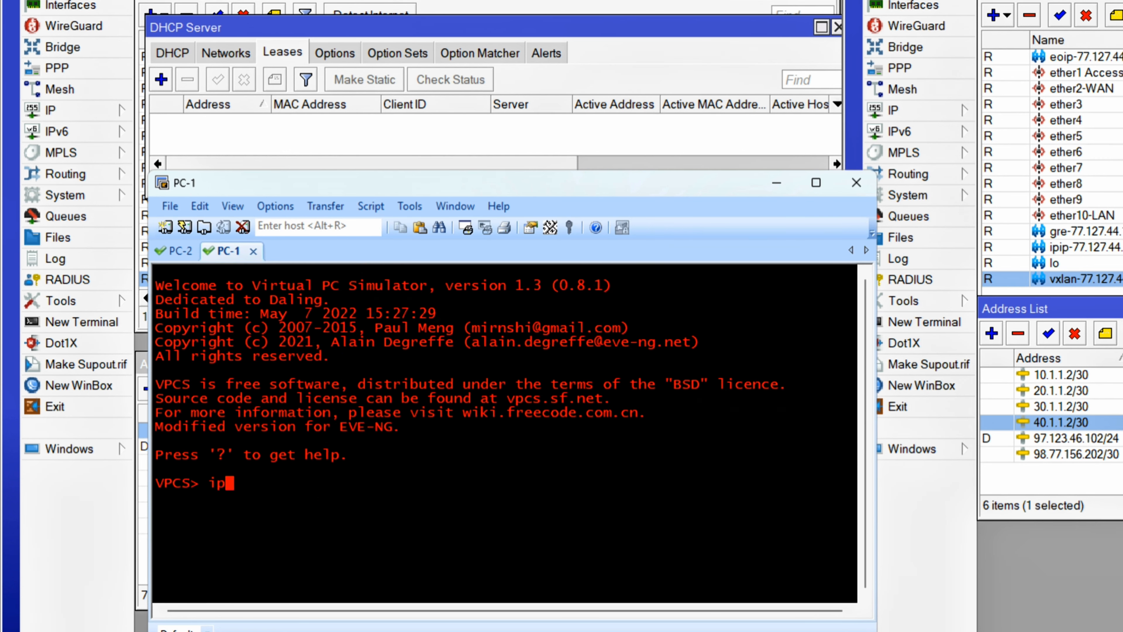
type("ip dhcp")
key("Return")
left_click(231, 122)
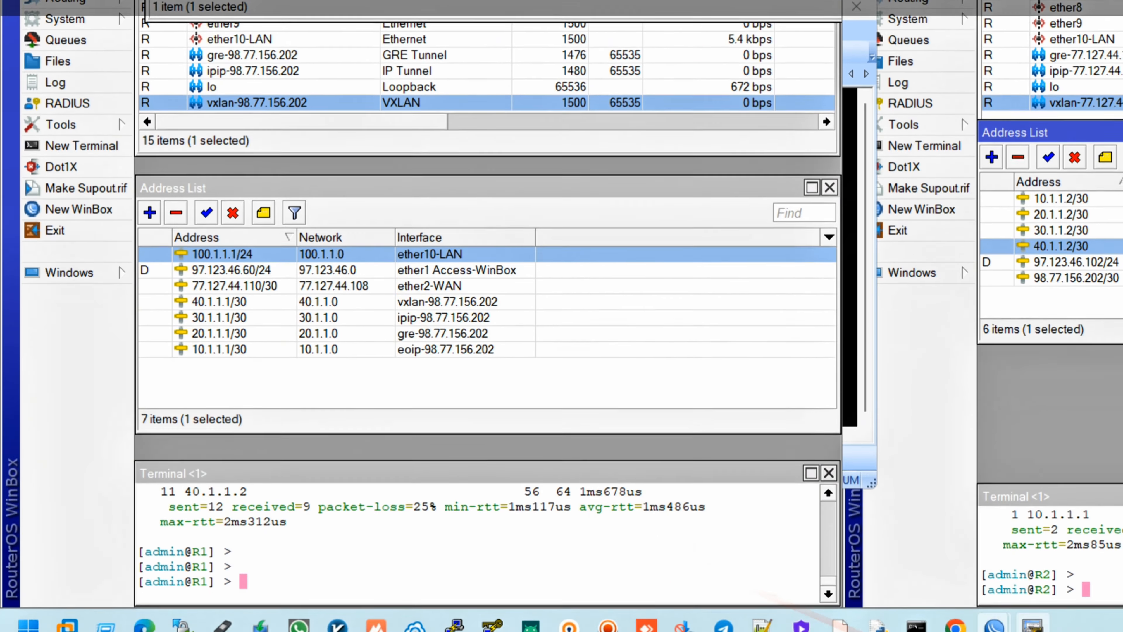
- Bring PC-1's console back to the front, display its settings with show ip and highlight the IP/mask value
left_click(1033, 613)
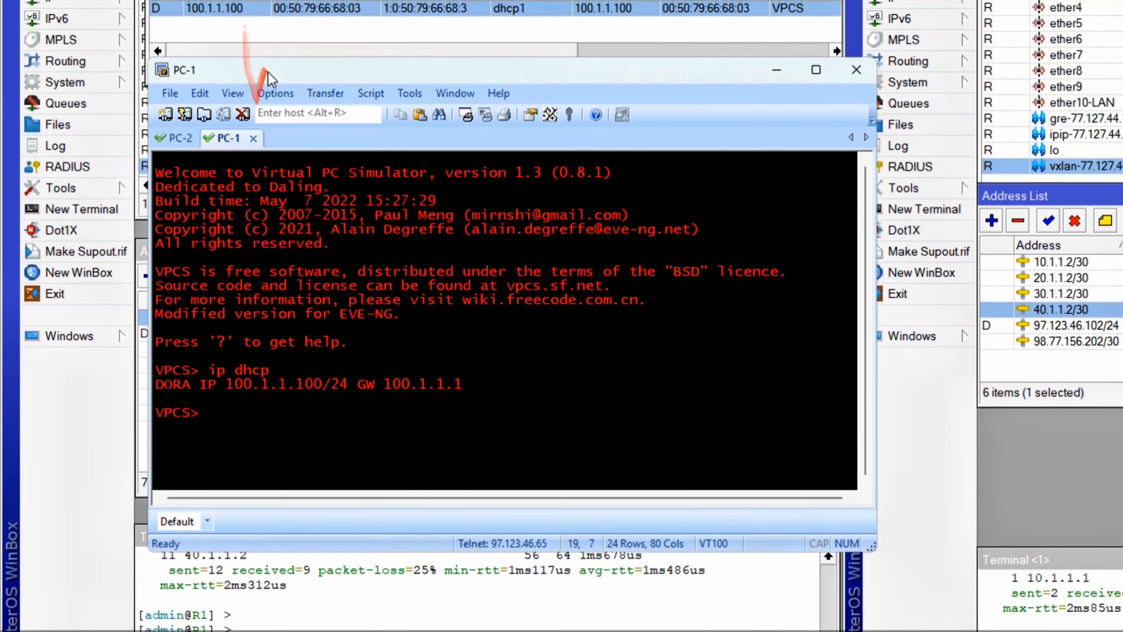
left_click_drag(266, 20, 284, 0)
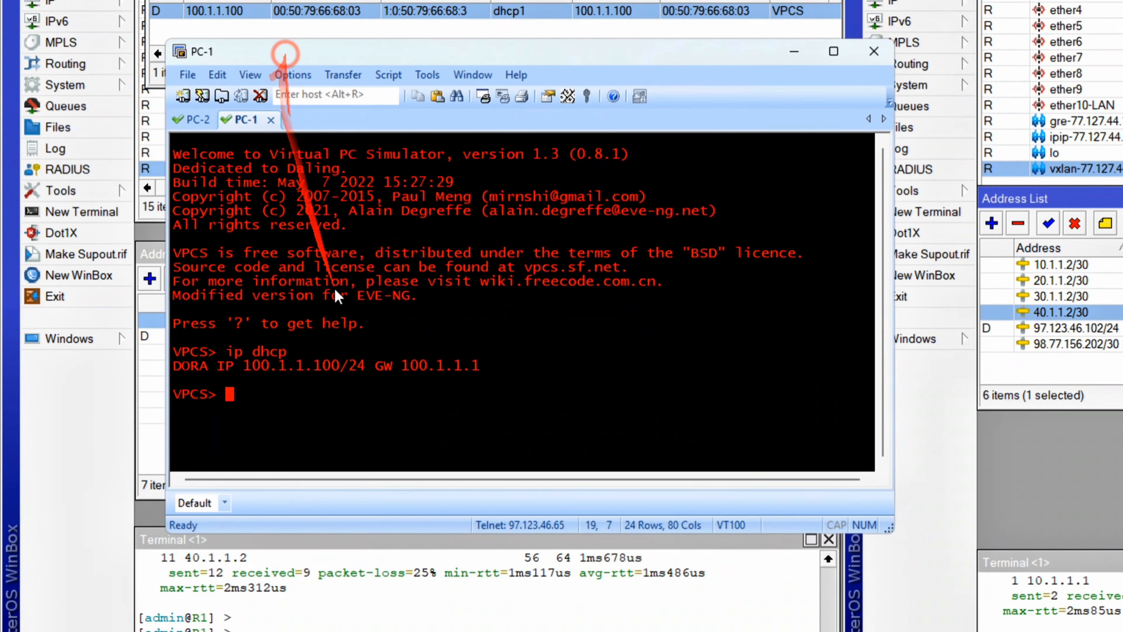
left_click(337, 239)
left_click(348, 315)
type("show ")
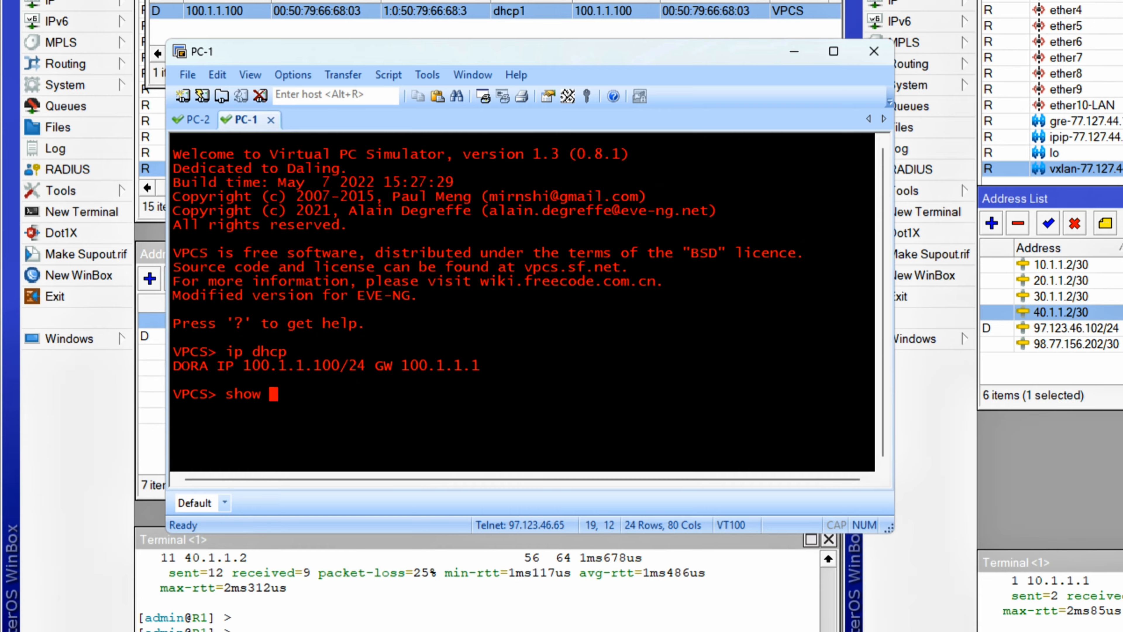
type("ip")
key("Return")
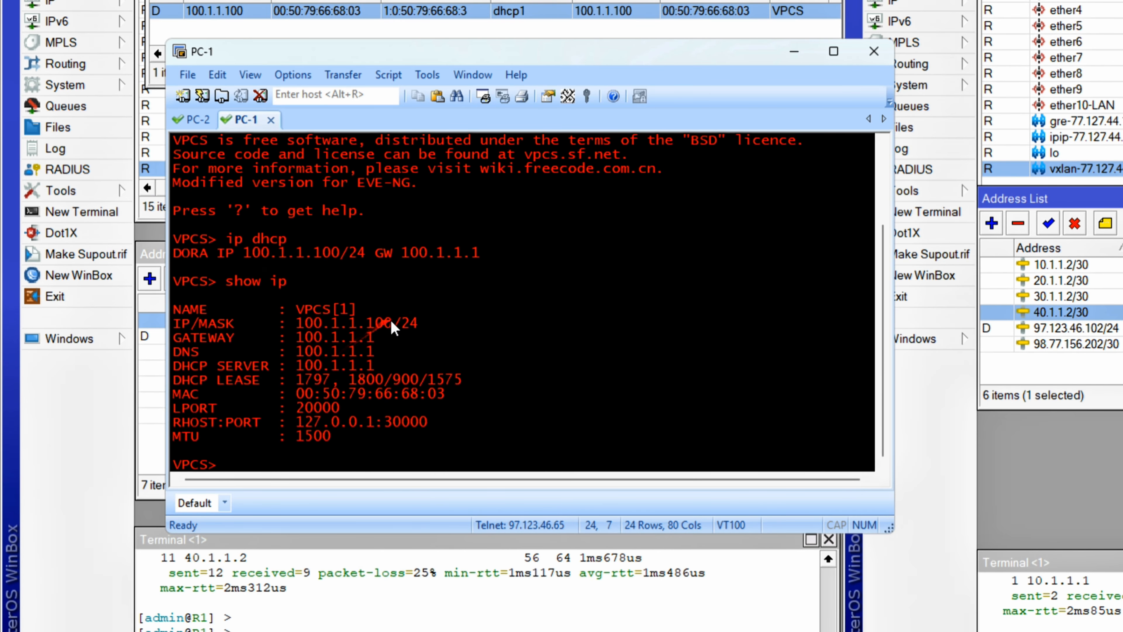
left_click_drag(391, 325, 289, 323)
- Ping the gateway 100.1.1.1 from PC-1, stop the ping and switch to PC-2's console session
left_click(362, 412)
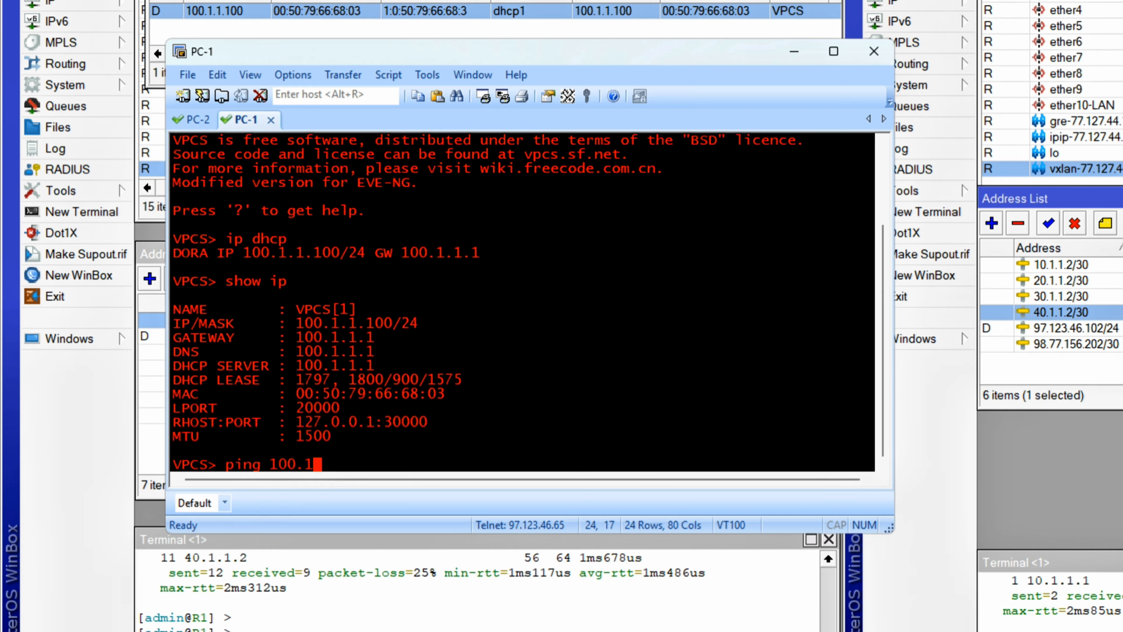
key("Return")
key("ctrl+c")
key("ctrl+c")
key("Up")
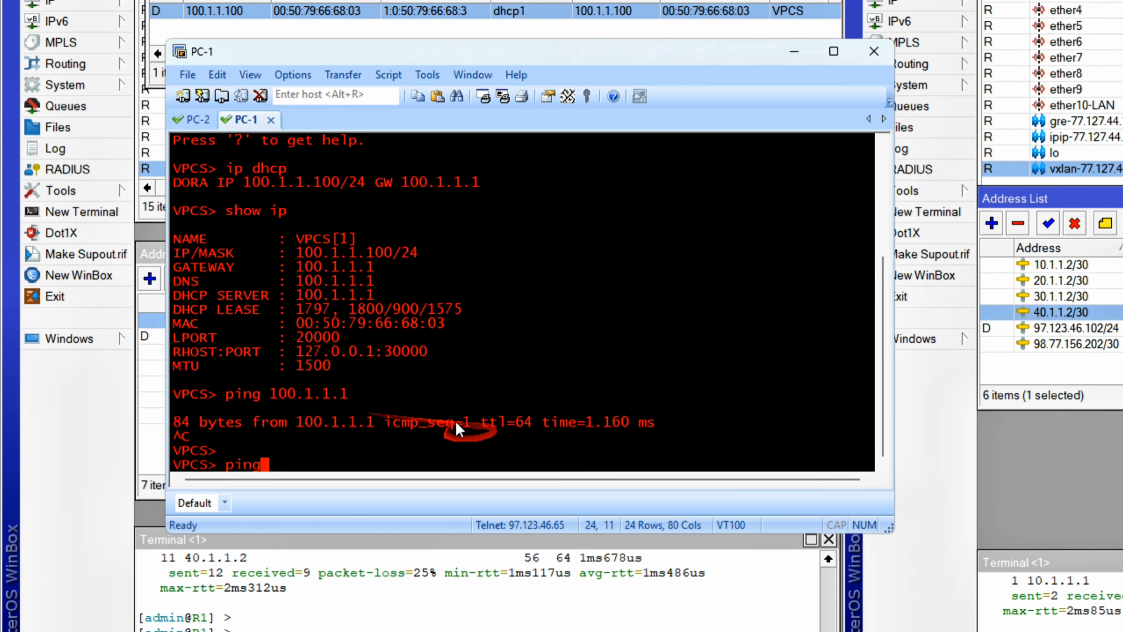
left_click(198, 119)
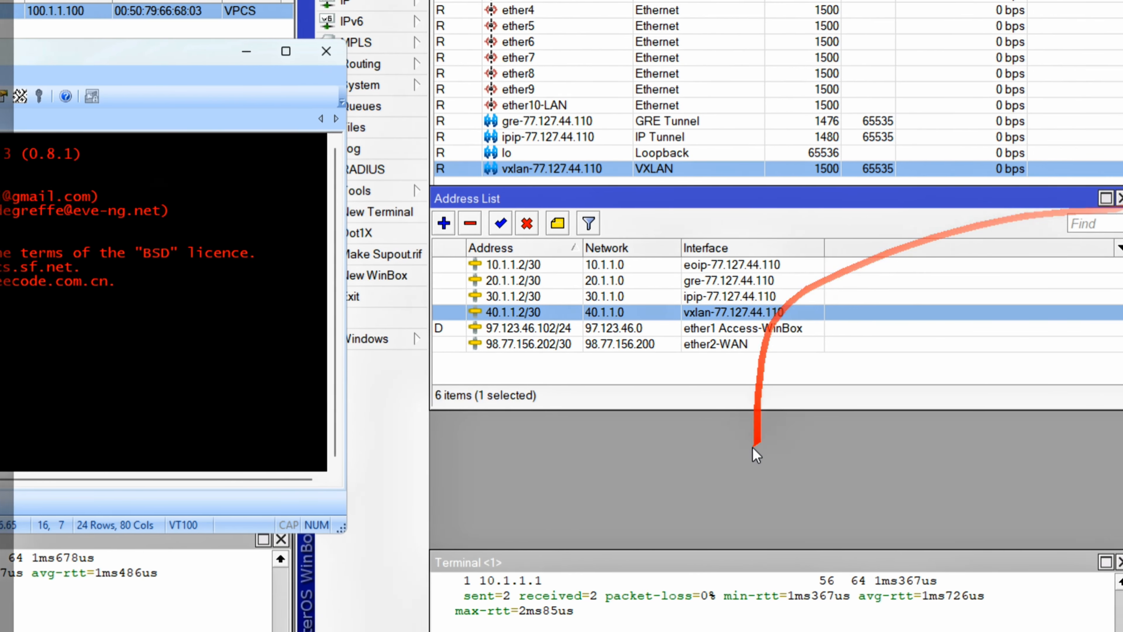
- Add the address 200.1.1.1/24 to R2's ether10-LAN interface
left_click(536, 374)
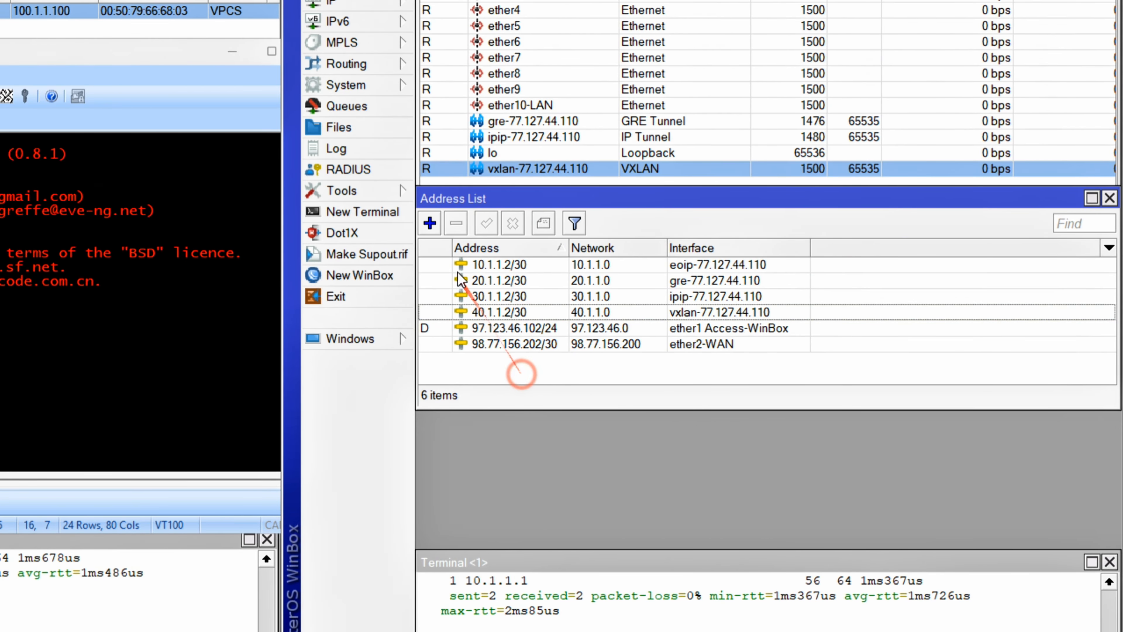
left_click(430, 223)
type("200.1.1.1/24")
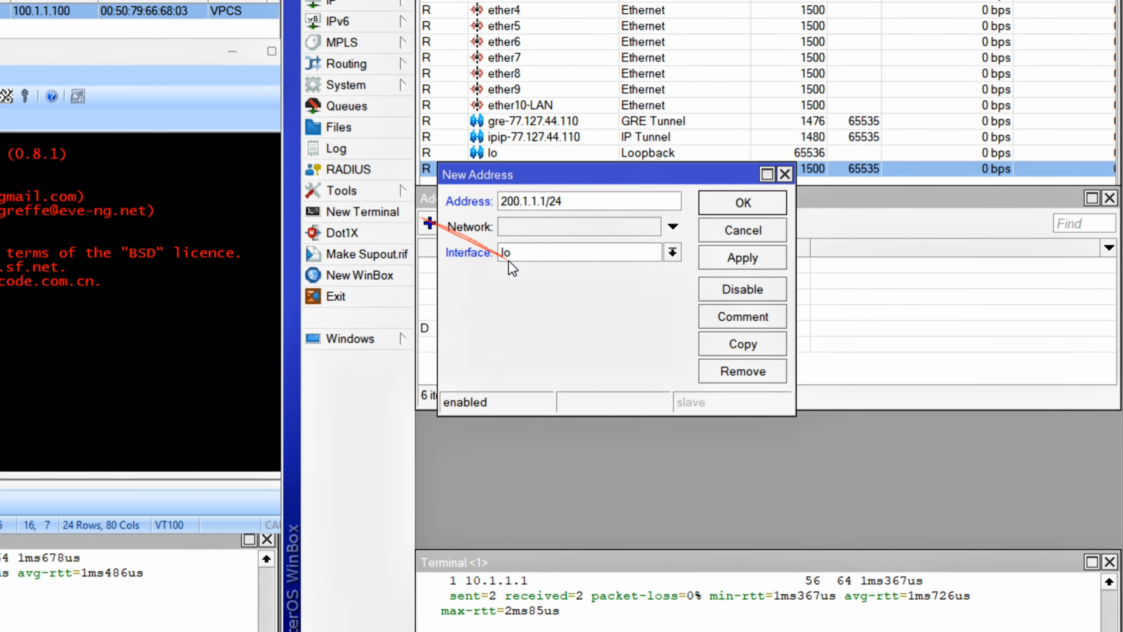
left_click(556, 251)
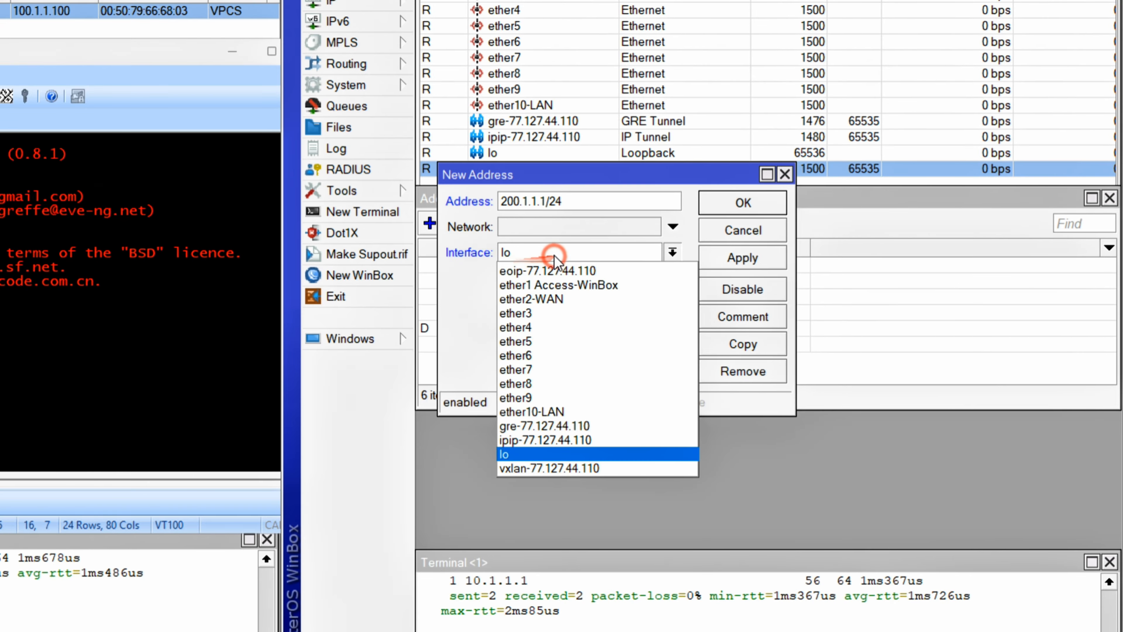
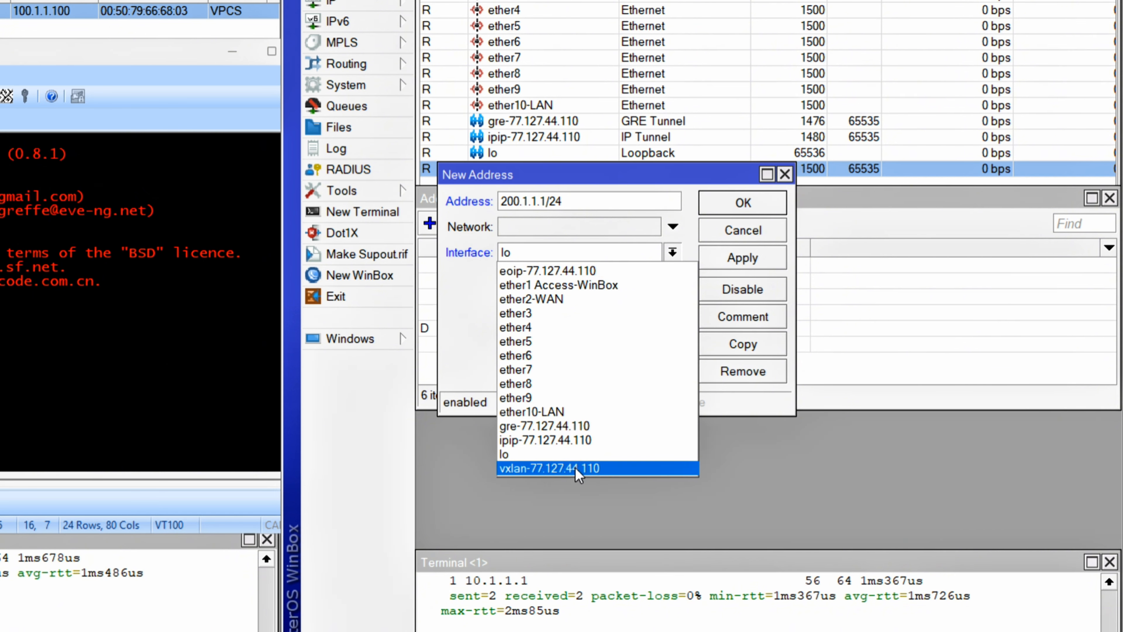
left_click(558, 412)
left_click(743, 258)
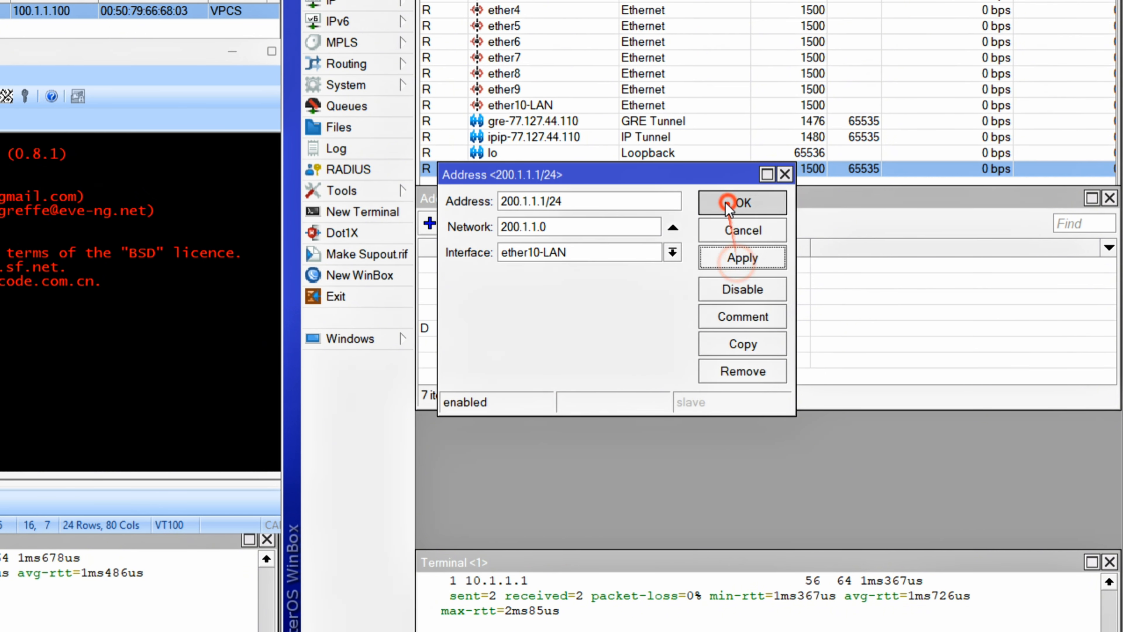
left_click(739, 204)
- Open the DHCP server list on R2
left_click(373, 43)
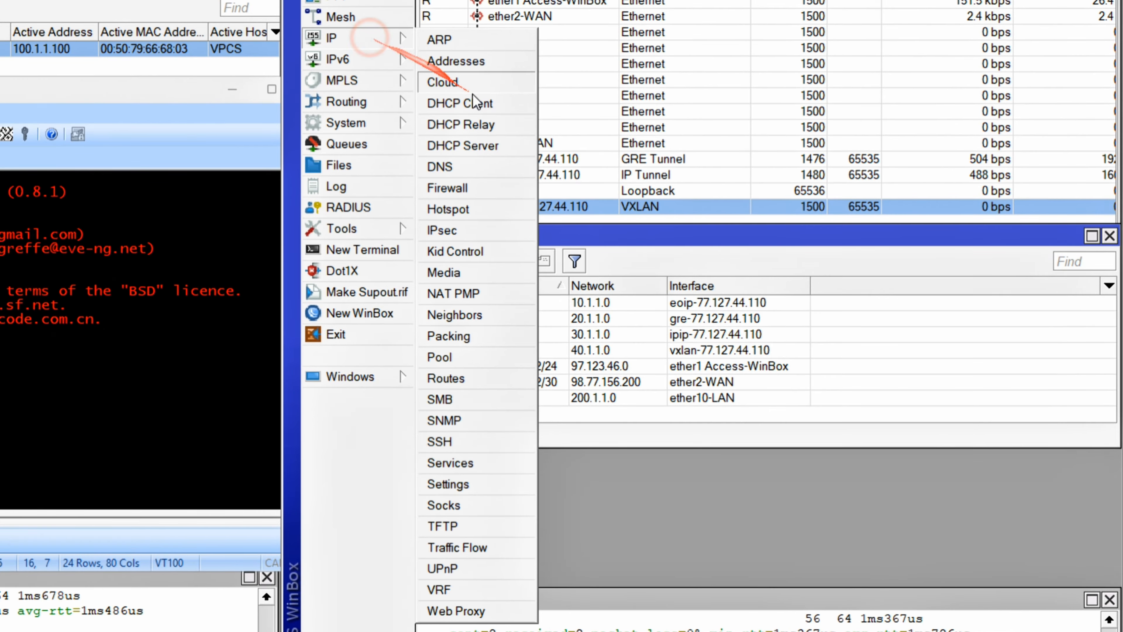
left_click(498, 143)
left_click(443, 120)
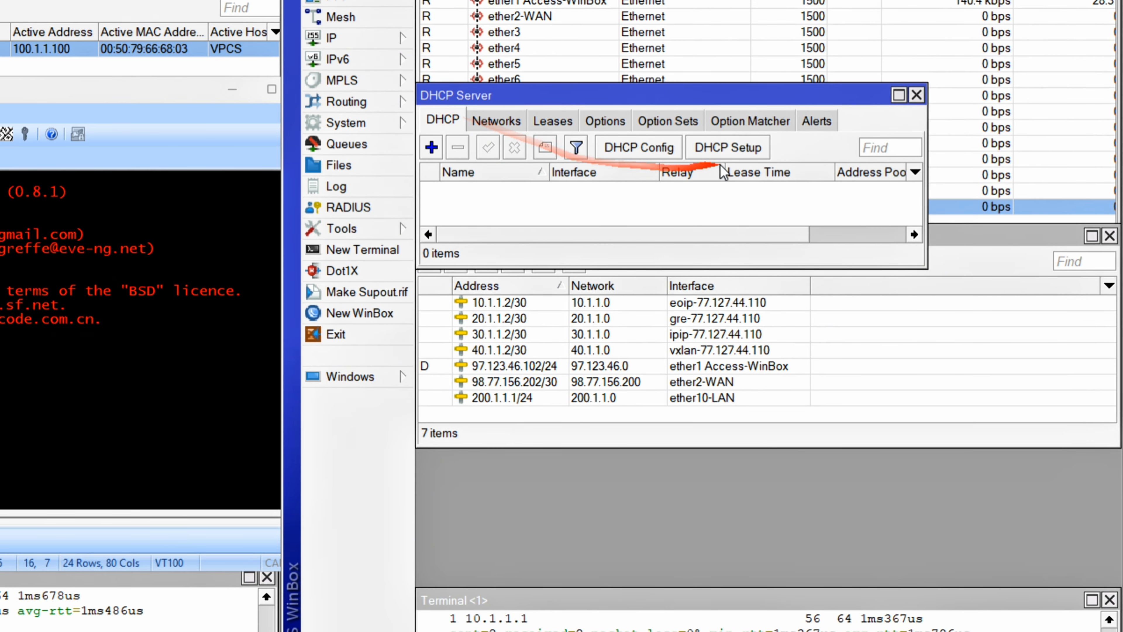
left_click(727, 147)
left_click_drag(772, 248, 610, 138)
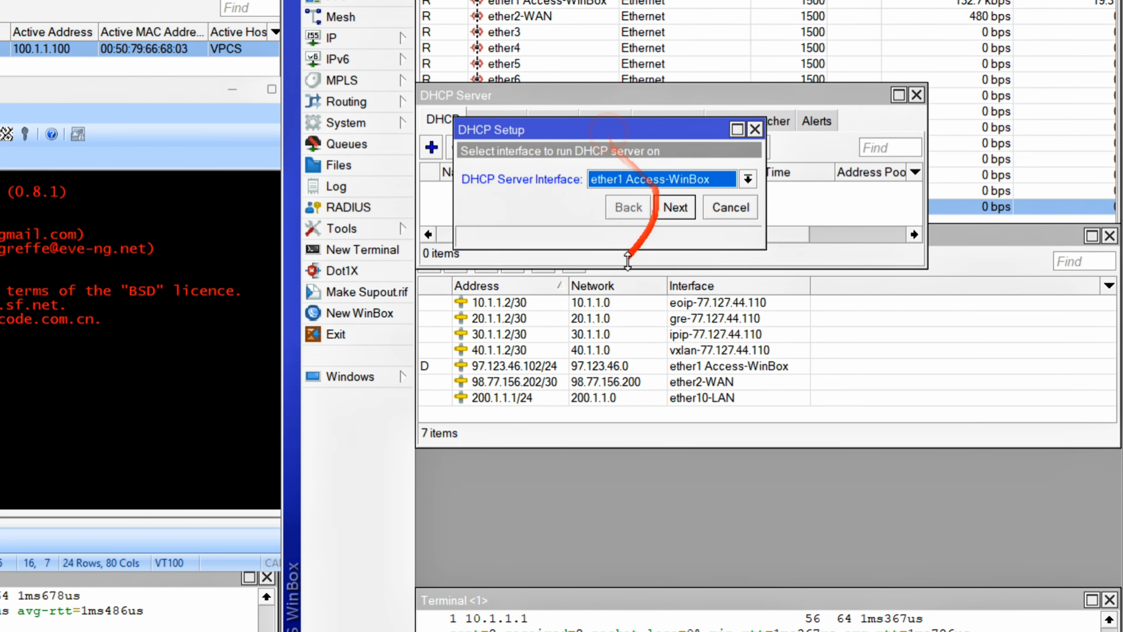
double_click(499, 398)
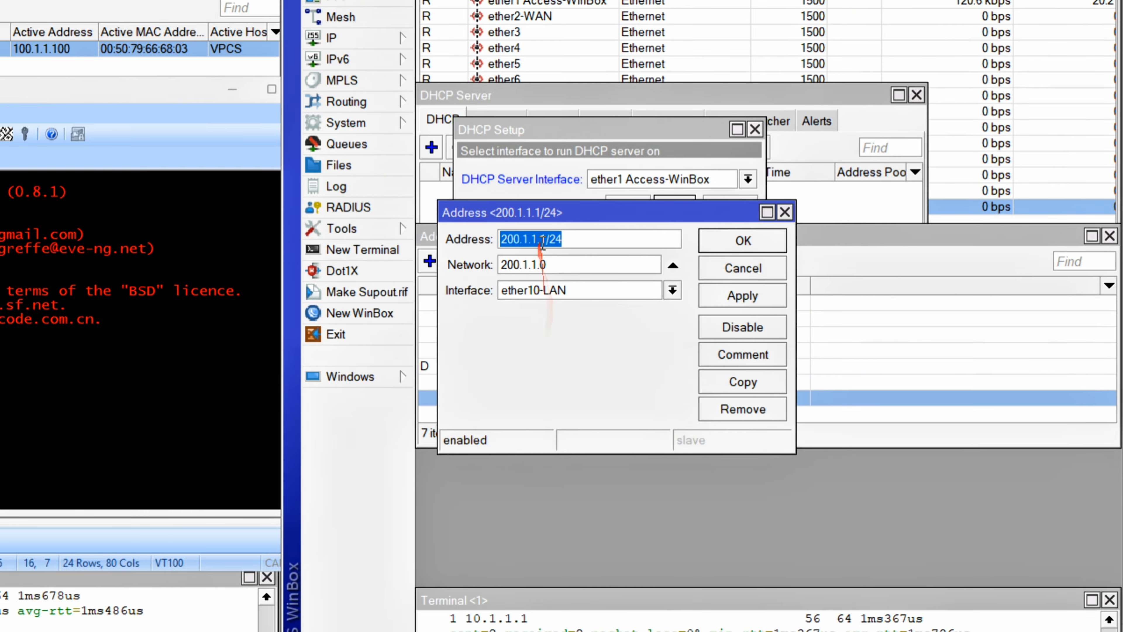
right_click(524, 239)
left_click(554, 269)
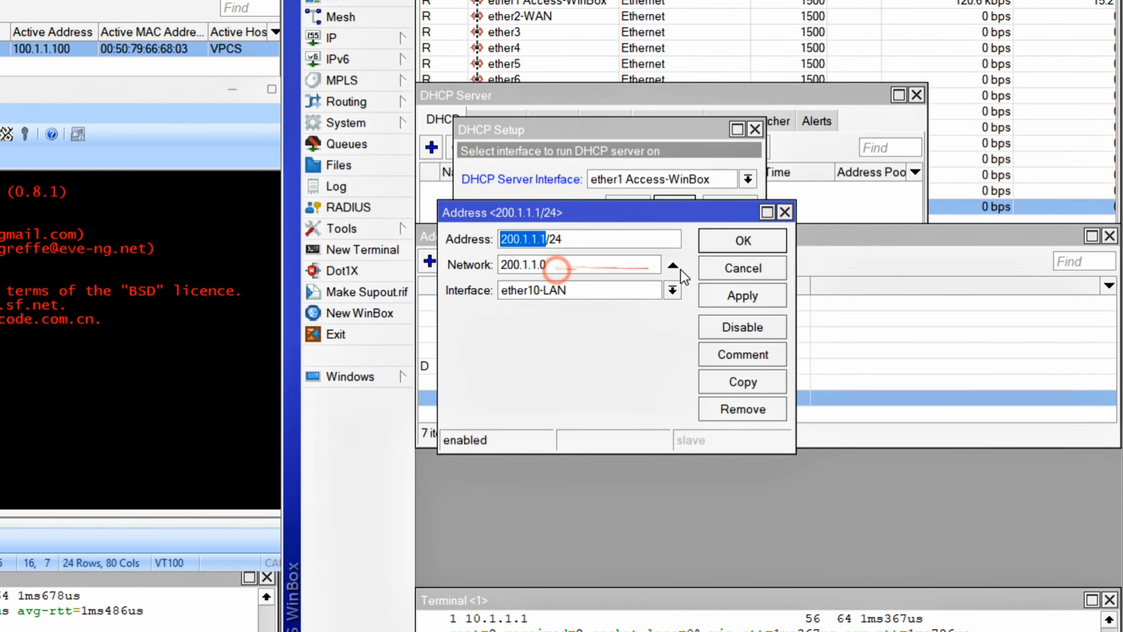
left_click(743, 269)
left_click(700, 181)
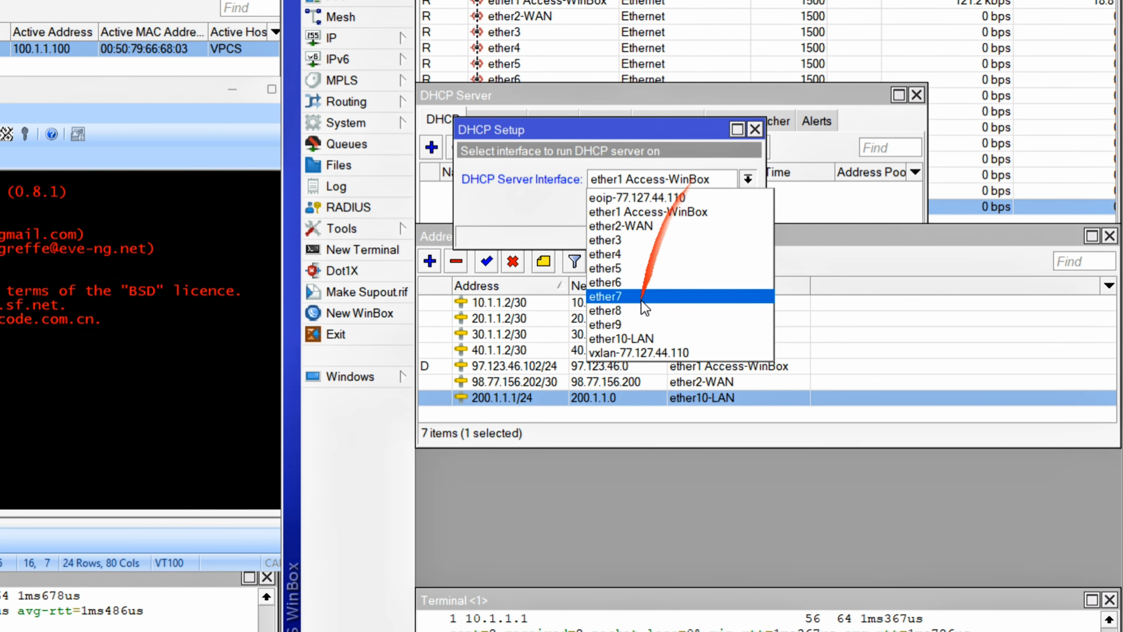
left_click(640, 330)
left_click(664, 209)
left_click(665, 209)
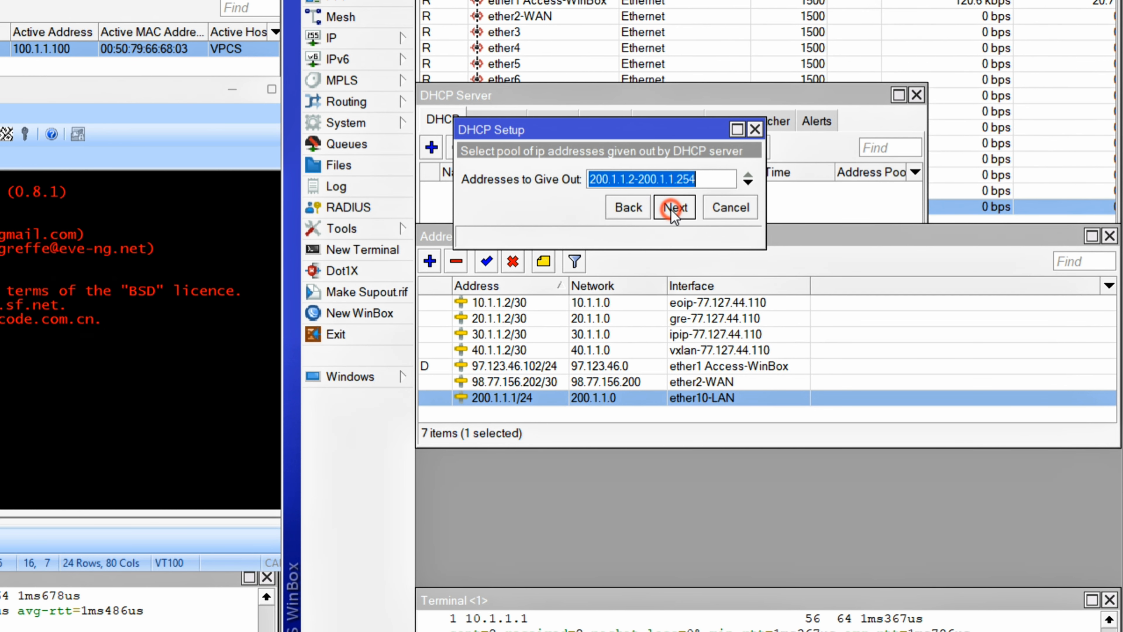
left_click(667, 209)
left_click(646, 212)
left_click(634, 178)
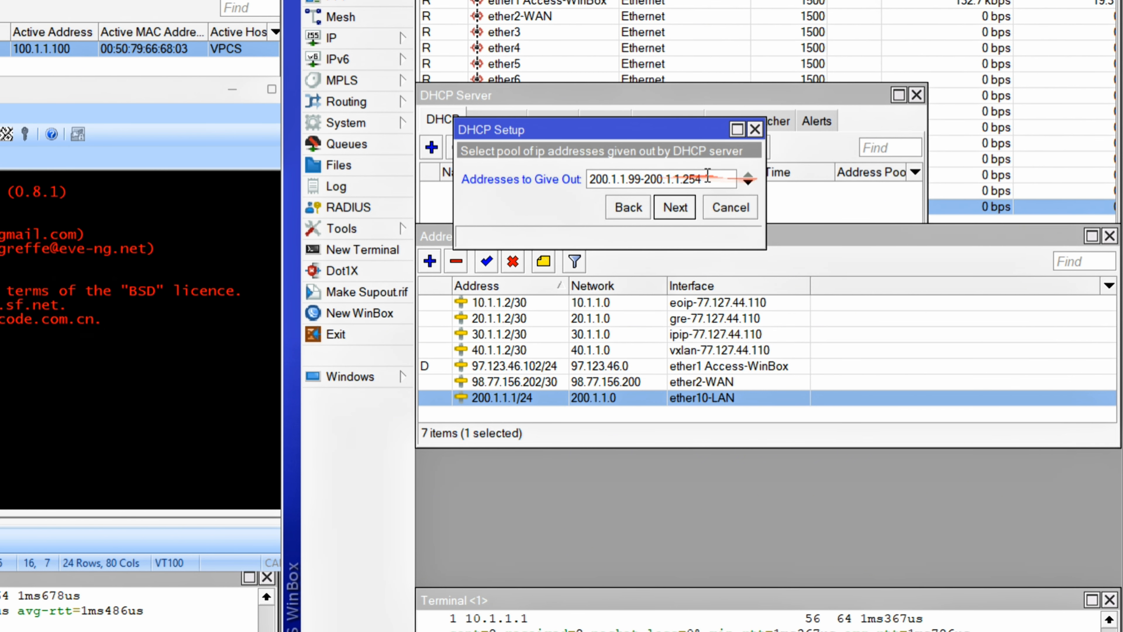
left_click(707, 177)
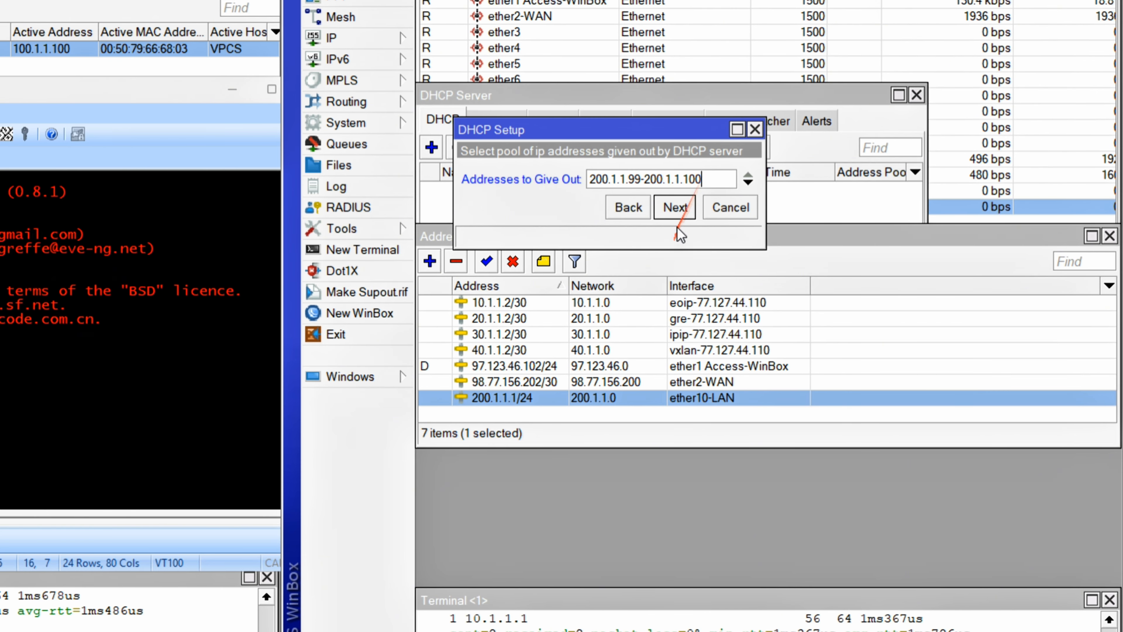
left_click(676, 208)
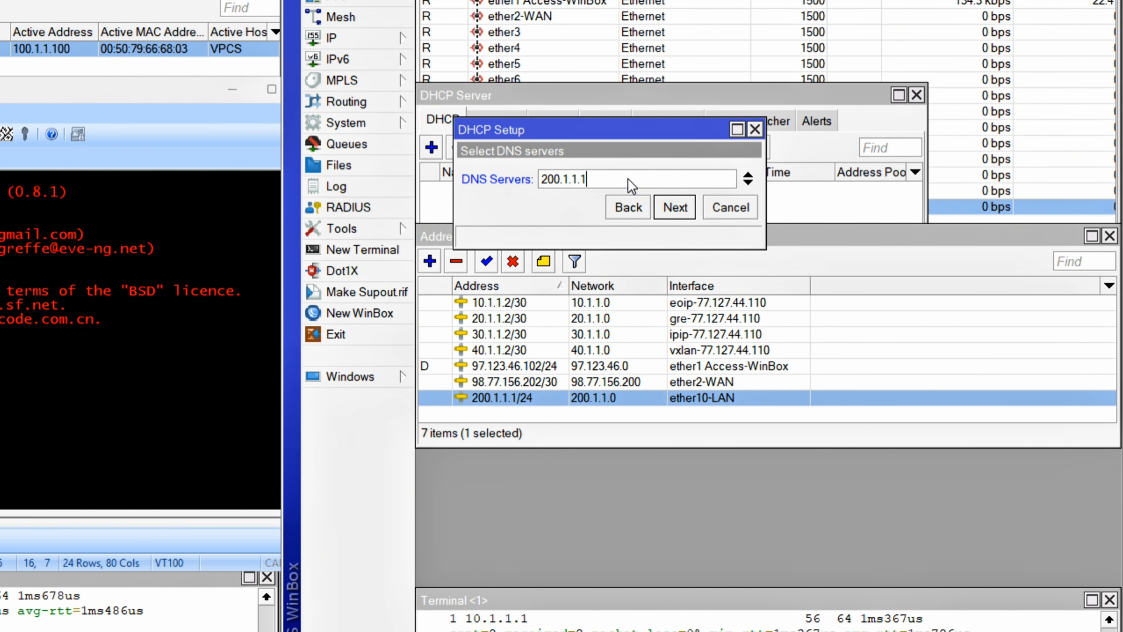
left_click(640, 179)
left_click(732, 208)
- Open R2's ether10-LAN address entry
double_click(491, 397)
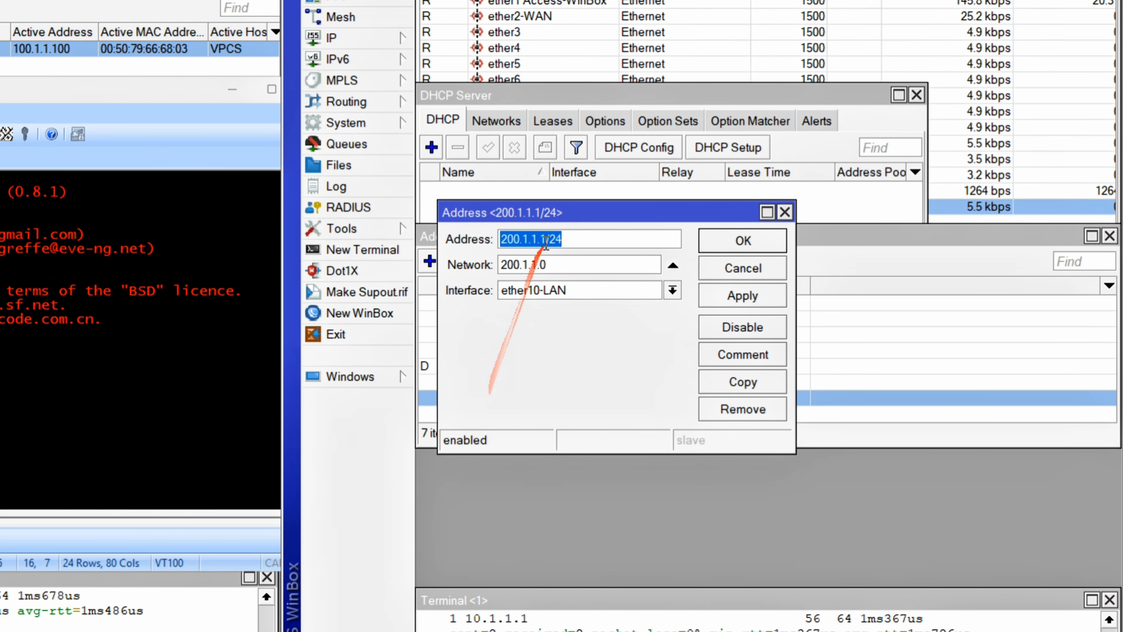
- Change the address on R2's ether10-LAN interface to 80.1.1.1/24
left_click(519, 241)
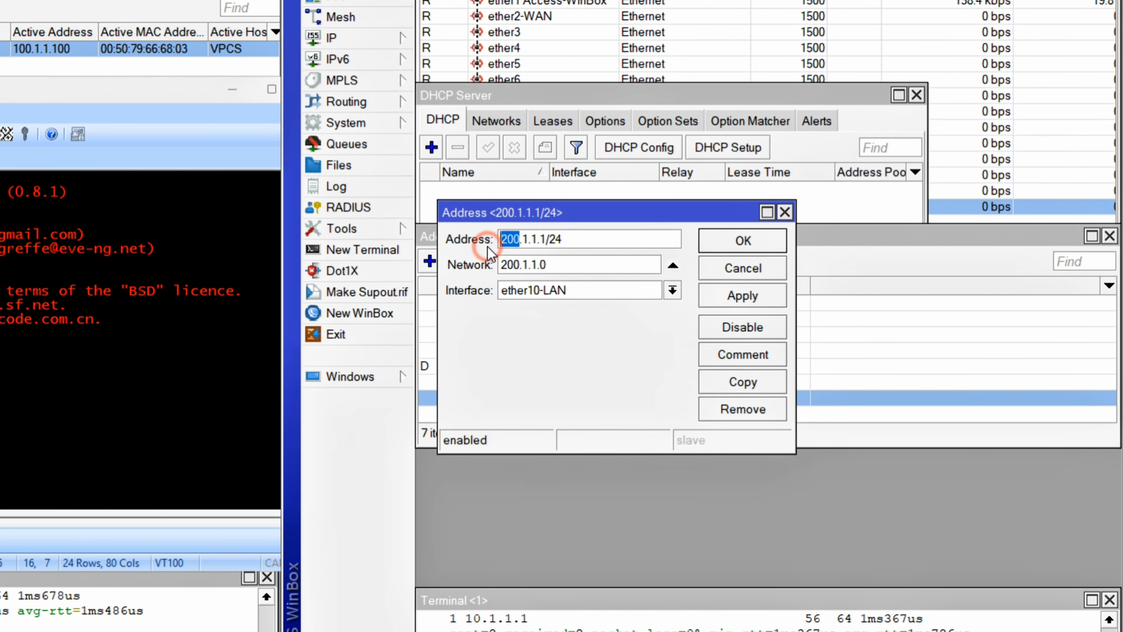
type("80")
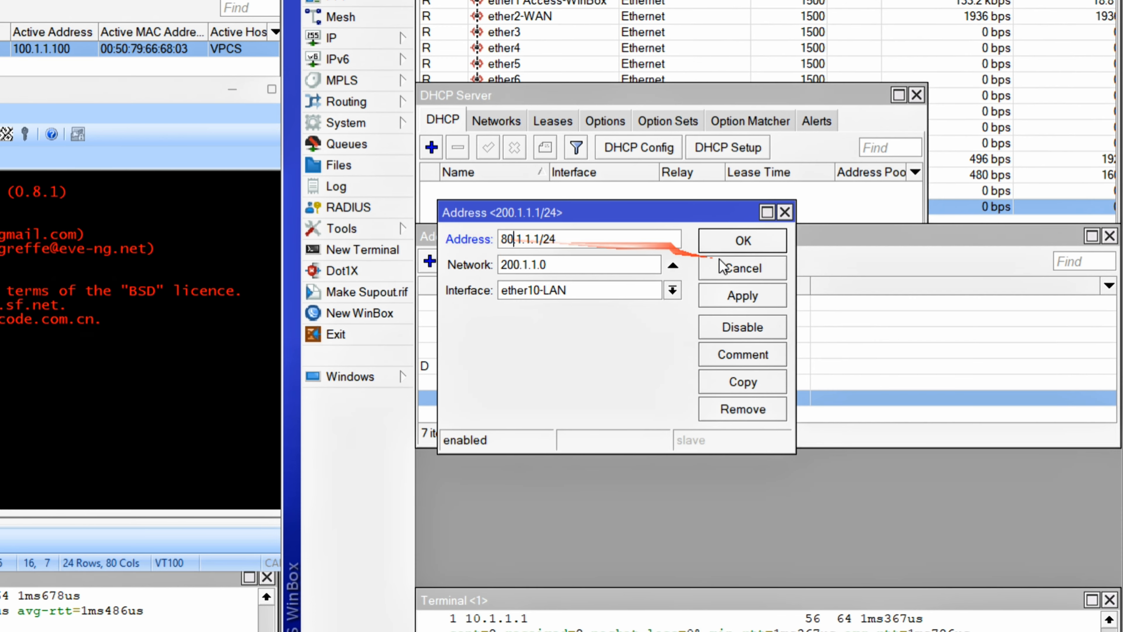
left_click(743, 240)
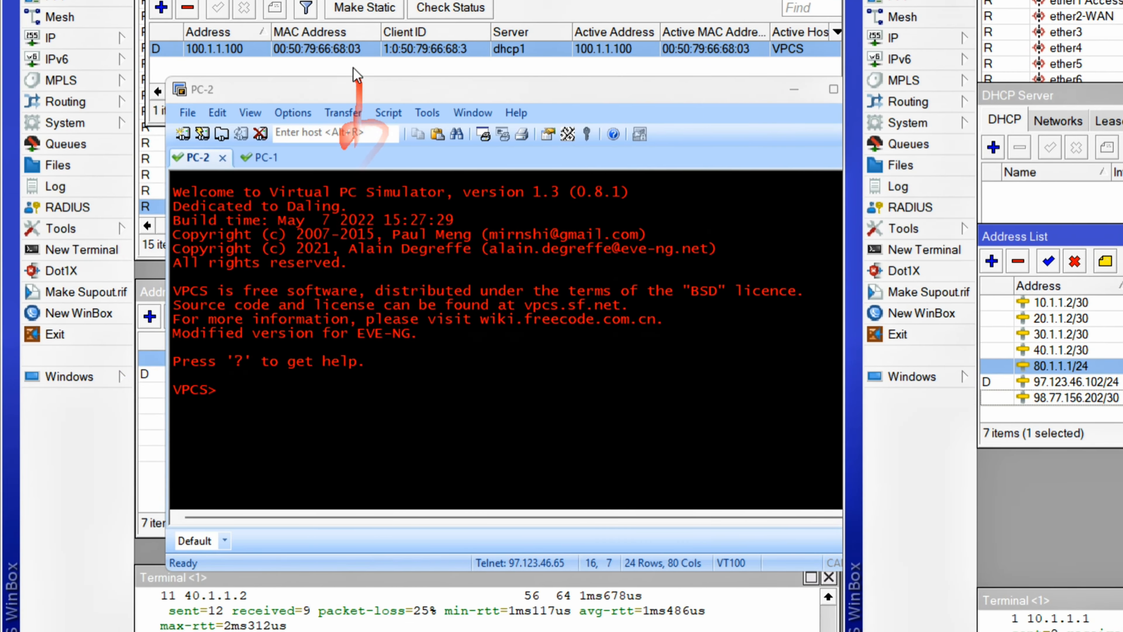
- Remove the 100.1.1.100 DHCP lease on R1 and set the ether10-LAN interface address to 70.1.1.1/24
left_click(326, 63)
left_click(167, 13)
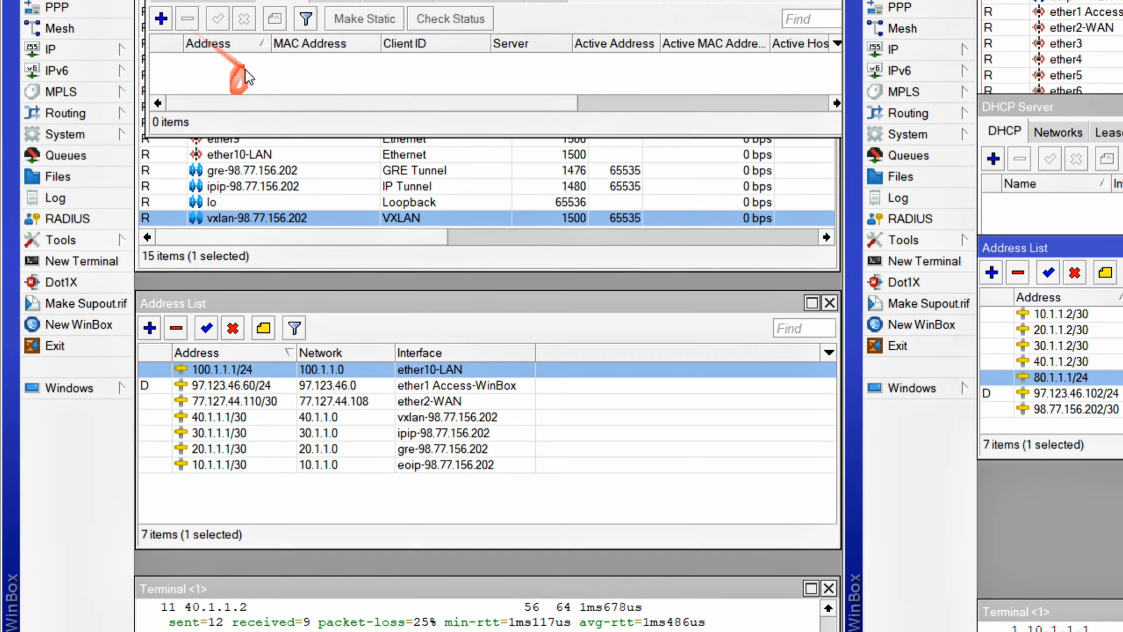
double_click(248, 370)
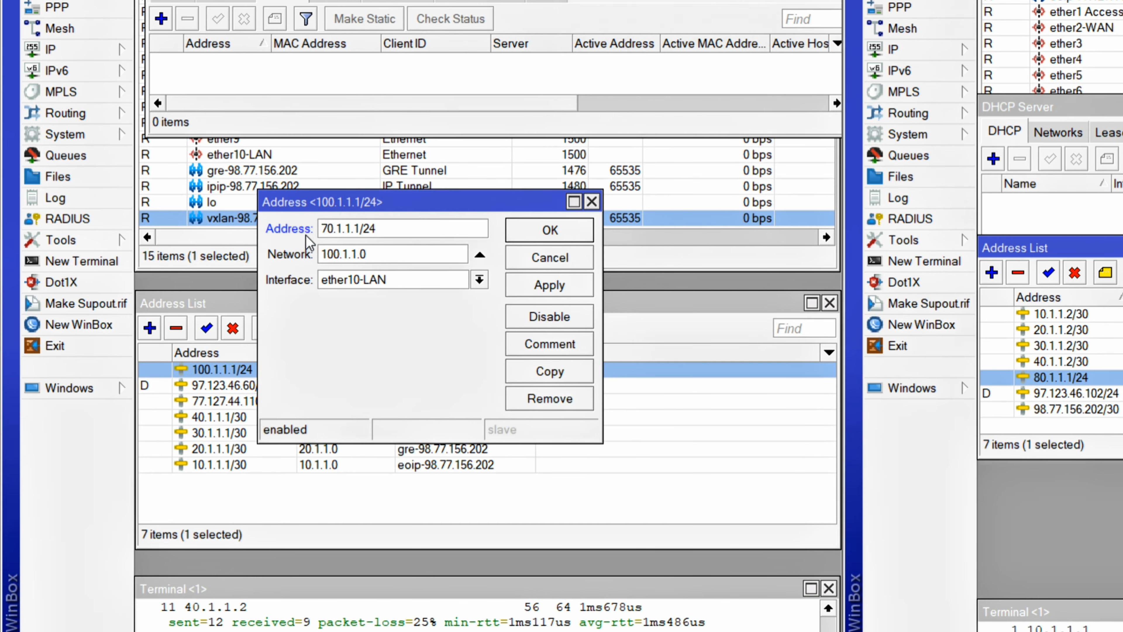
key("Return")
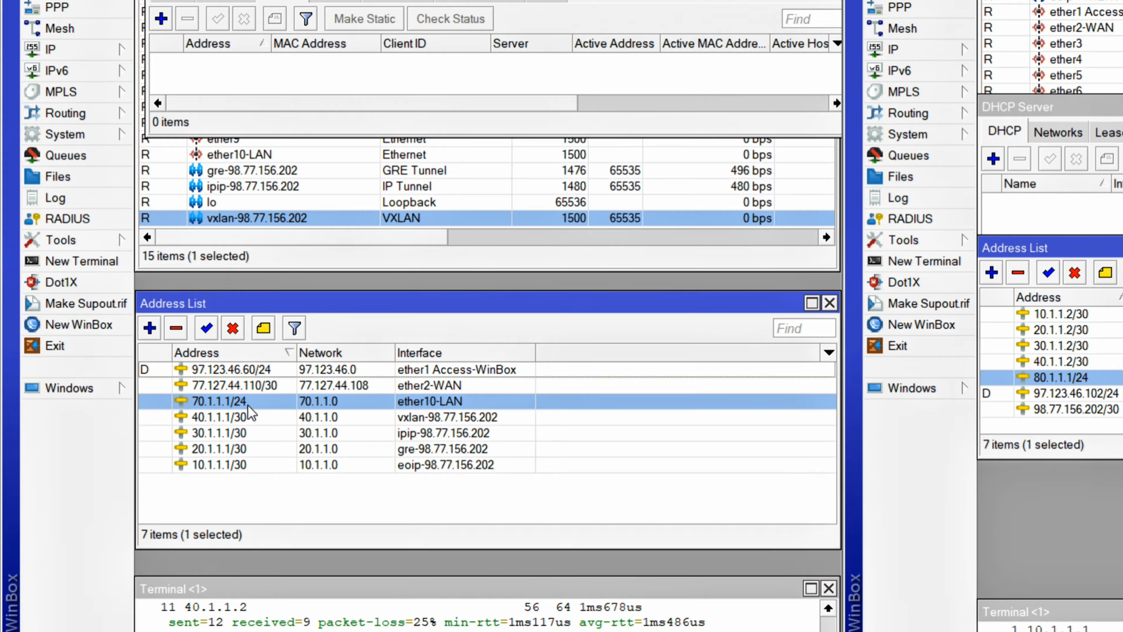
- Edit R1's DHCP network to 70.1.1.0/24 with gateway 70.1.1.1 and DNS server 70.1.1.1
left_click(314, 70)
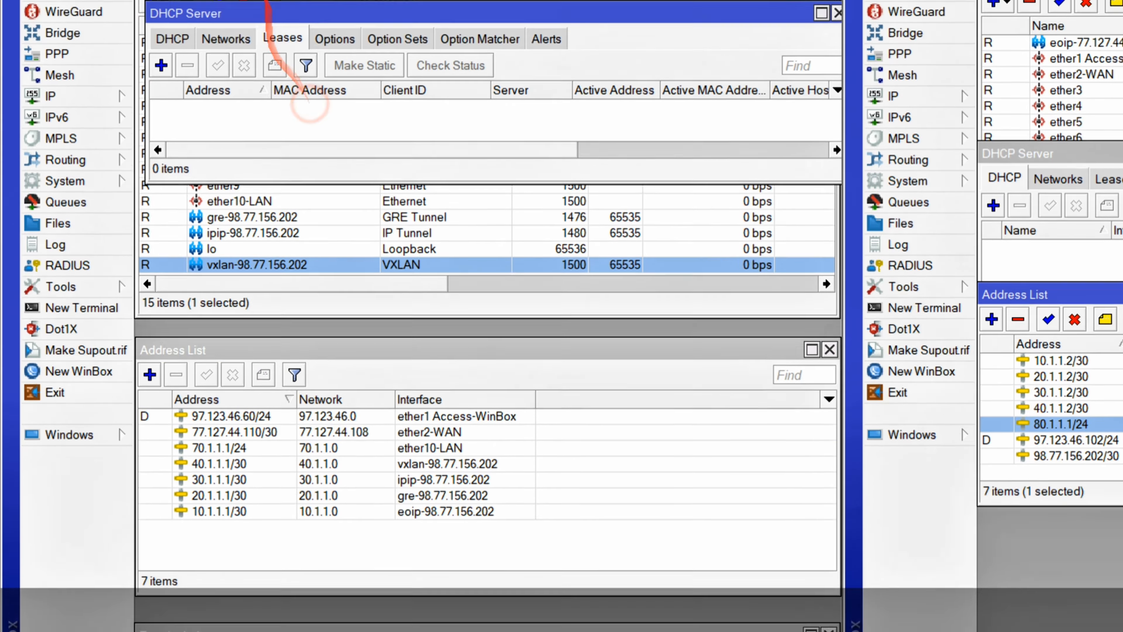
left_click(232, 81)
double_click(200, 152)
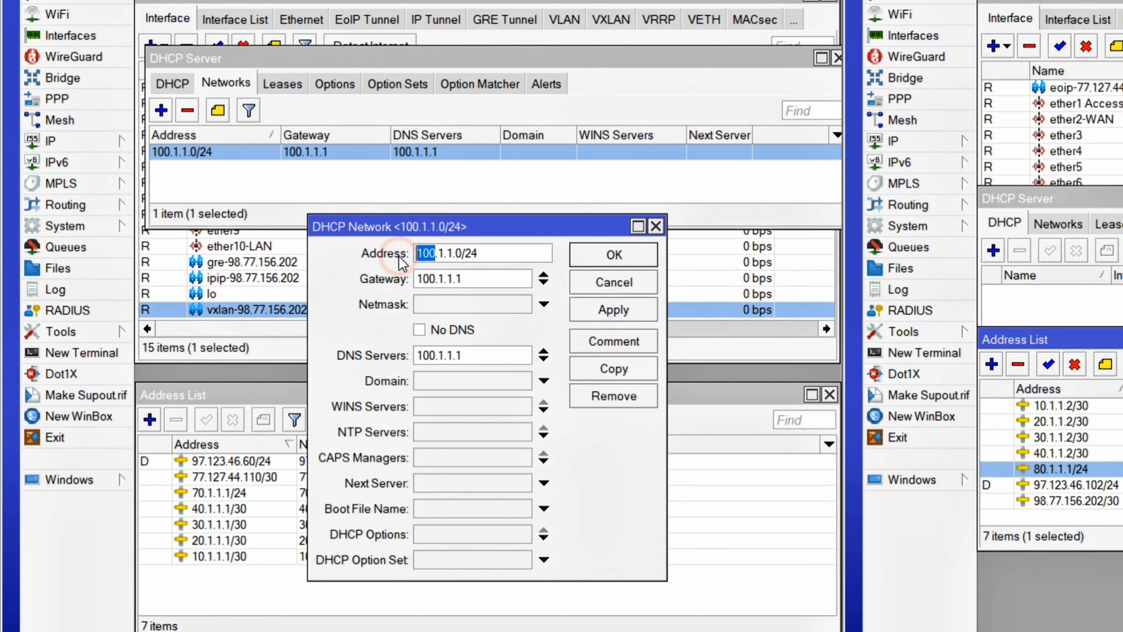
type("70")
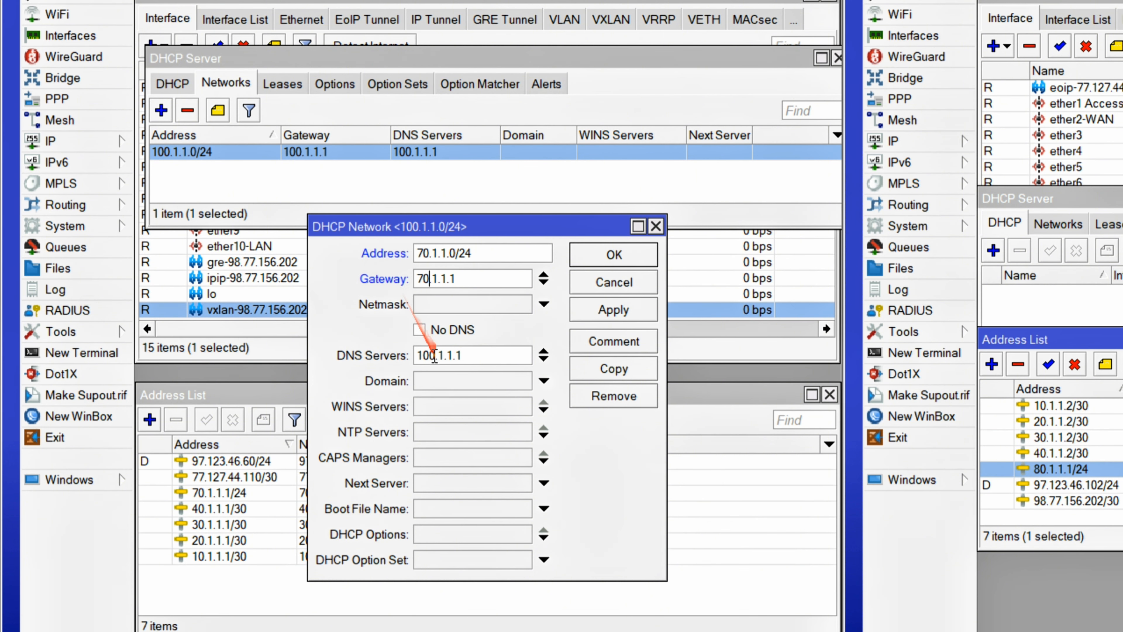
type("70")
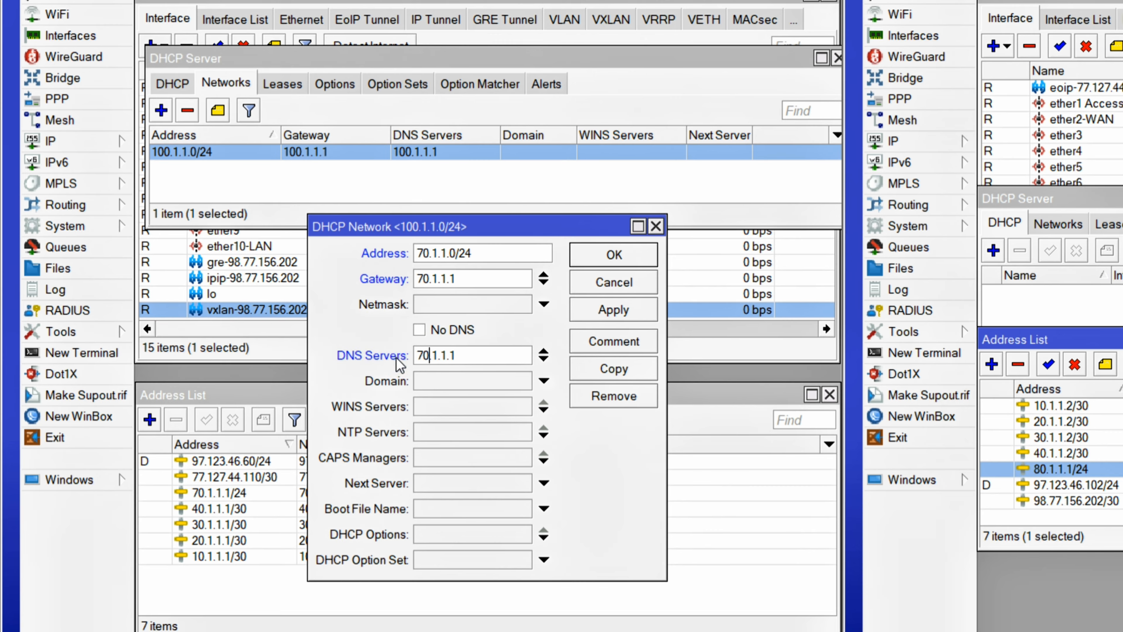
key("Return")
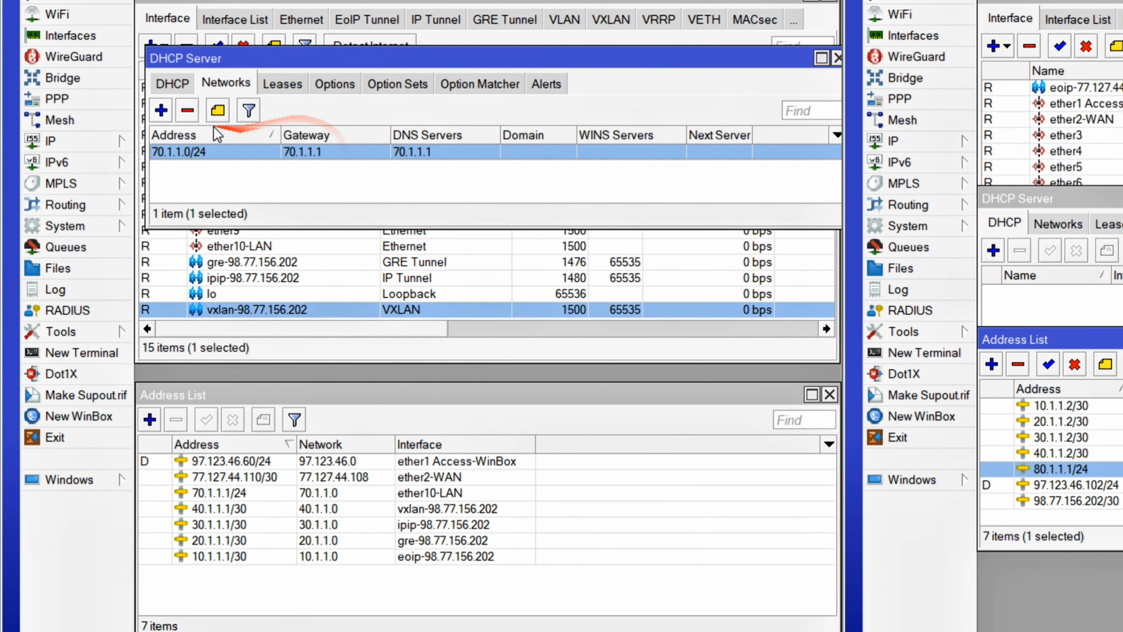
- Disable and re-enable R1's dhcp1 server, show its leases, and move the DHCP Server window lower
left_click(172, 82)
left_click(217, 150)
left_click(243, 115)
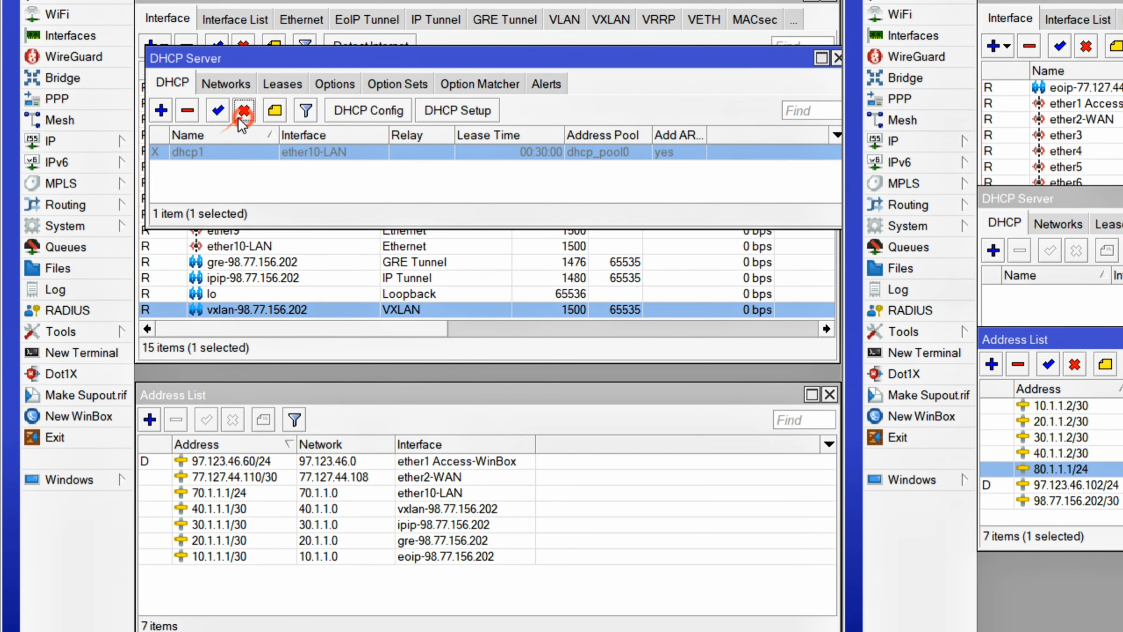
left_click(221, 114)
left_click(293, 83)
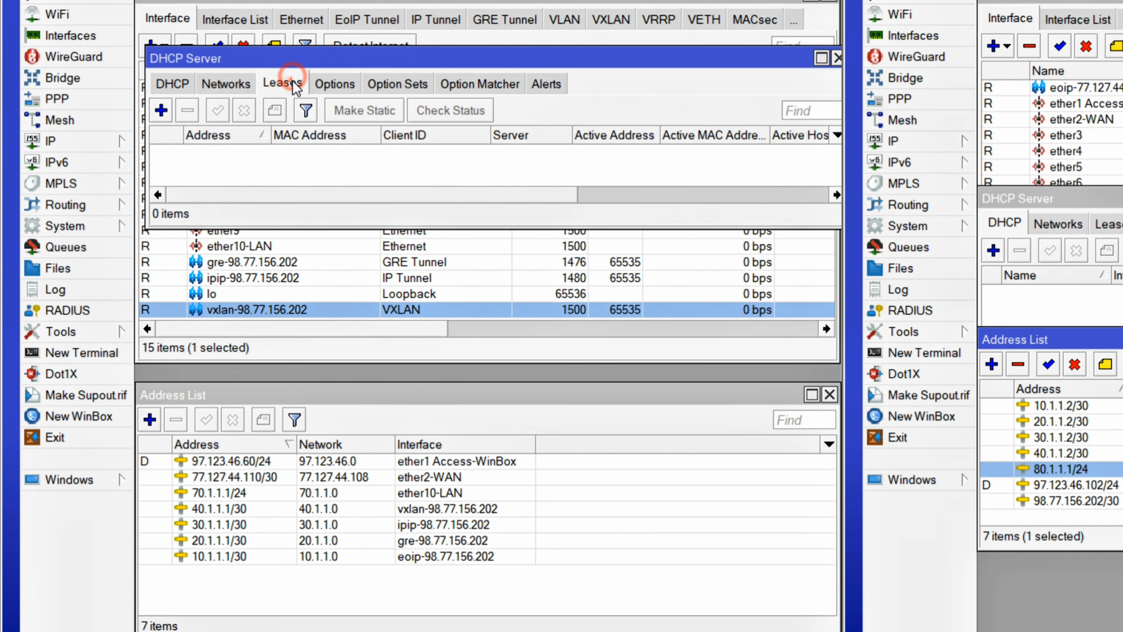
left_click_drag(293, 68, 283, 211)
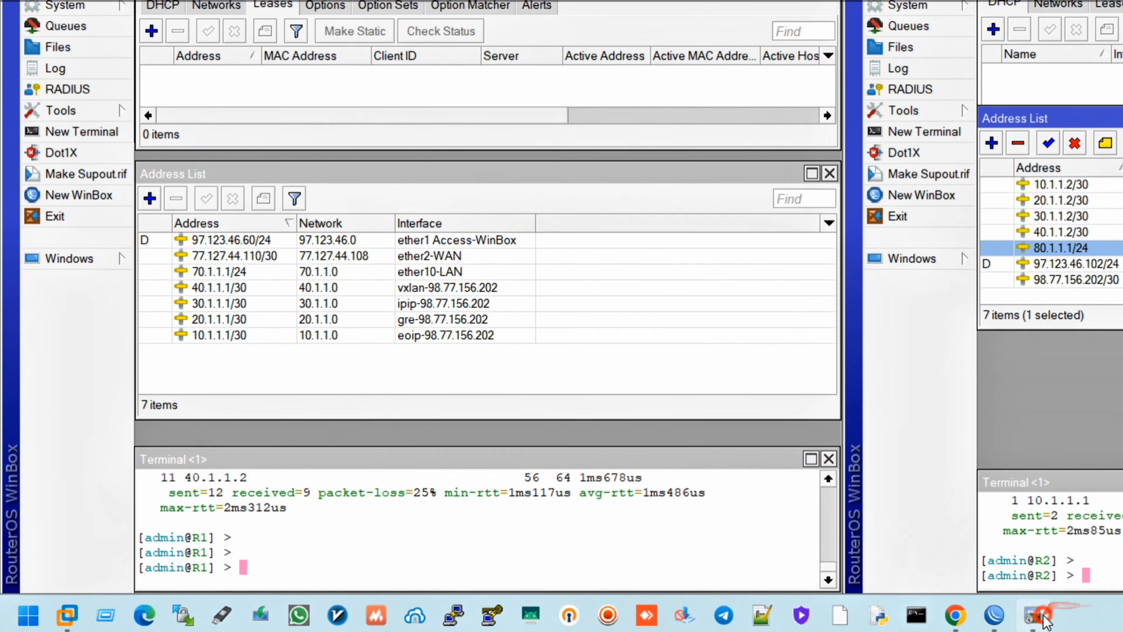
- Switch to the PC-1 terminal session, clear the pending ping command, and request an address with "ip dhcp"
left_click(1038, 616)
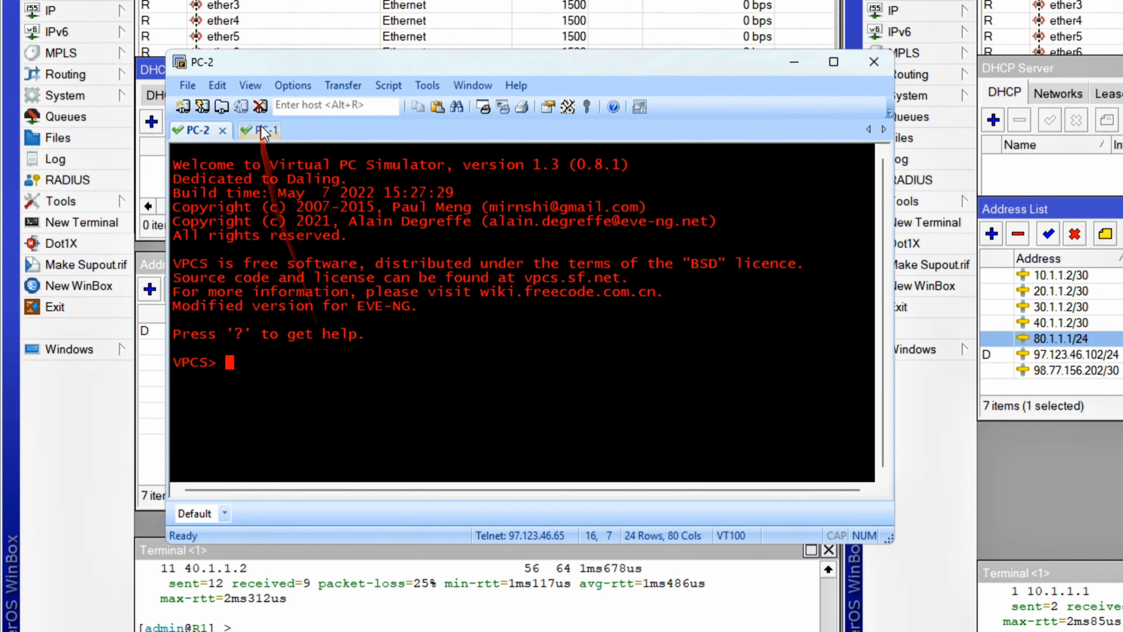
left_click(264, 132)
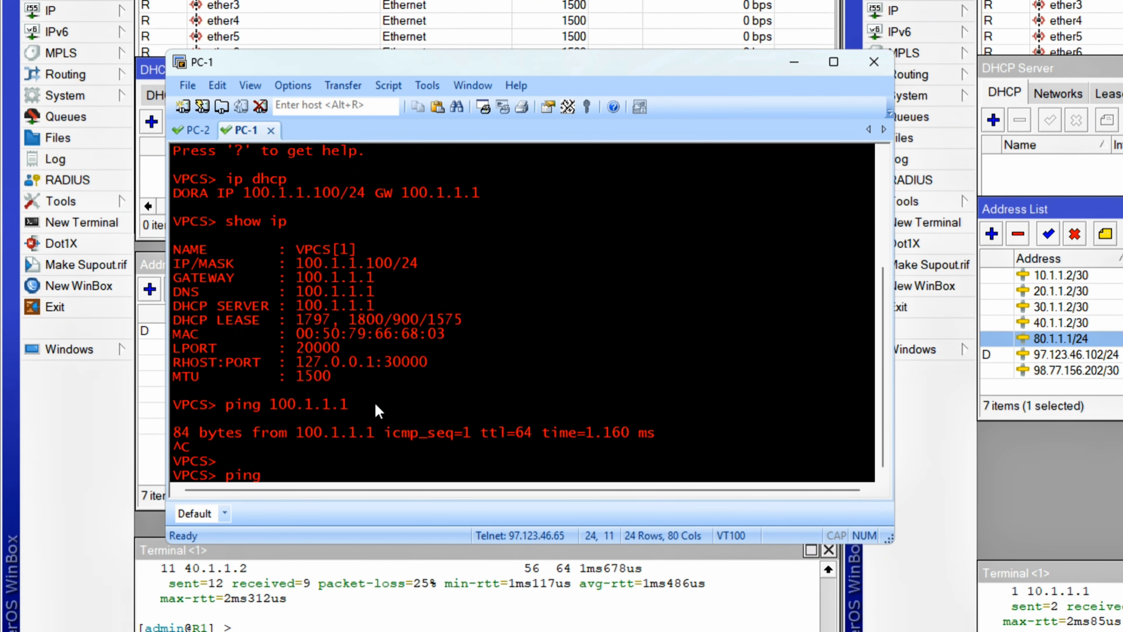
type("ping")
key("Return")
key("Return")
key("Return")
key("Return")
key("Return")
key("Return")
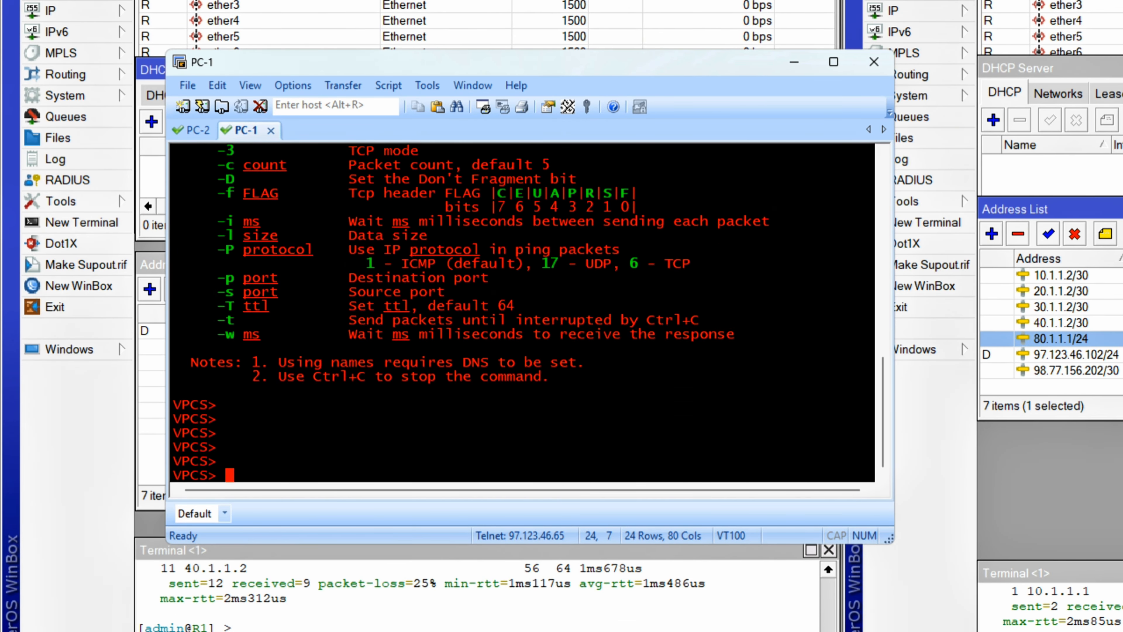
key("Return")
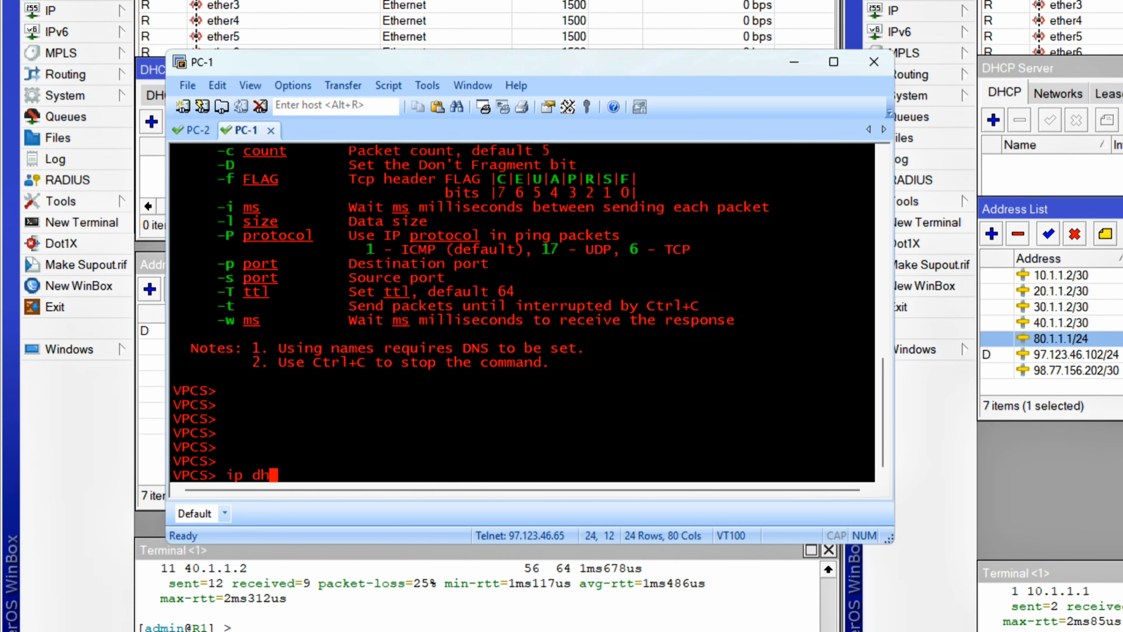
type("ip dhcp")
key("Return")
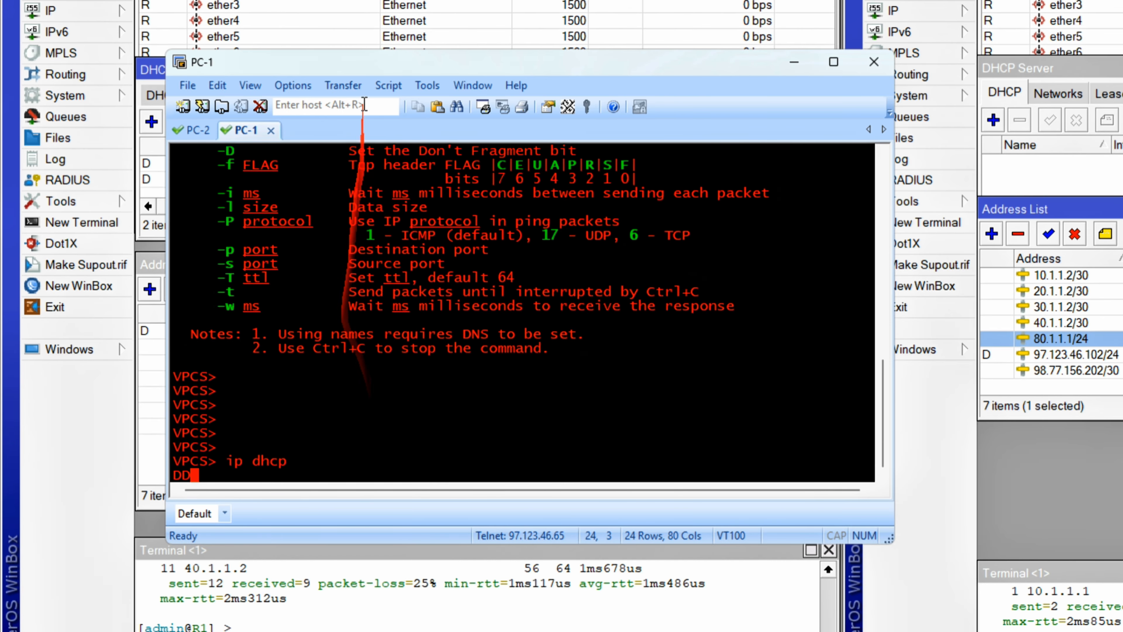
- Minimize the PC-1 terminal and remove the 100.1.1.99 and 100.1.1.100 leases from R1's DHCP server
left_click_drag(335, 63, 517, 22)
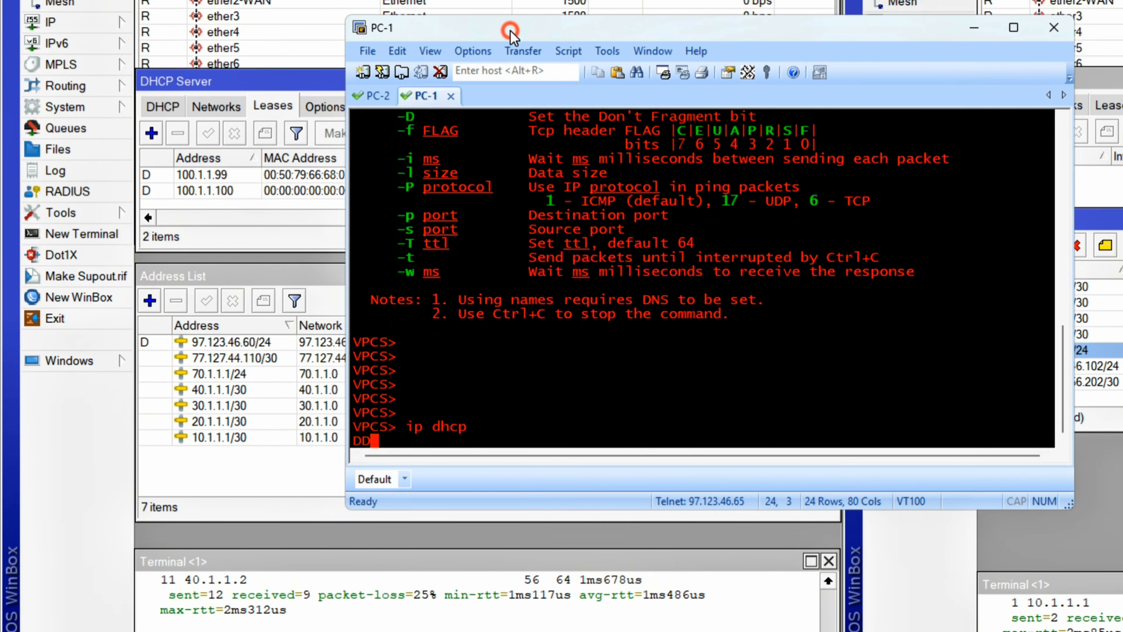
left_click_drag(508, 33, 335, 67)
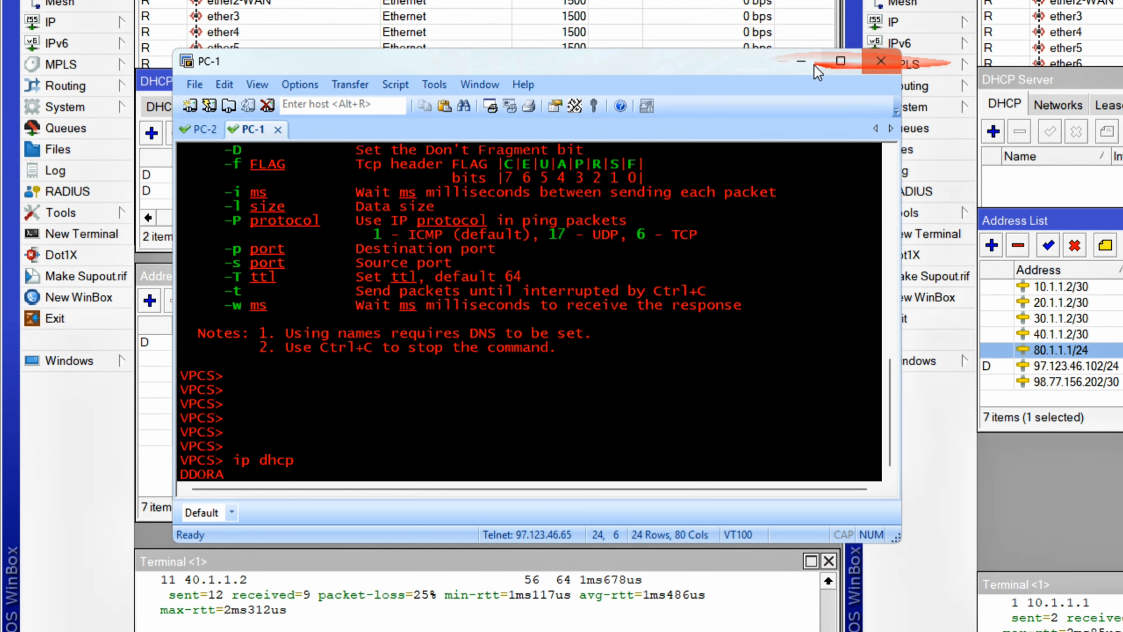
left_click(799, 66)
left_click(314, 191)
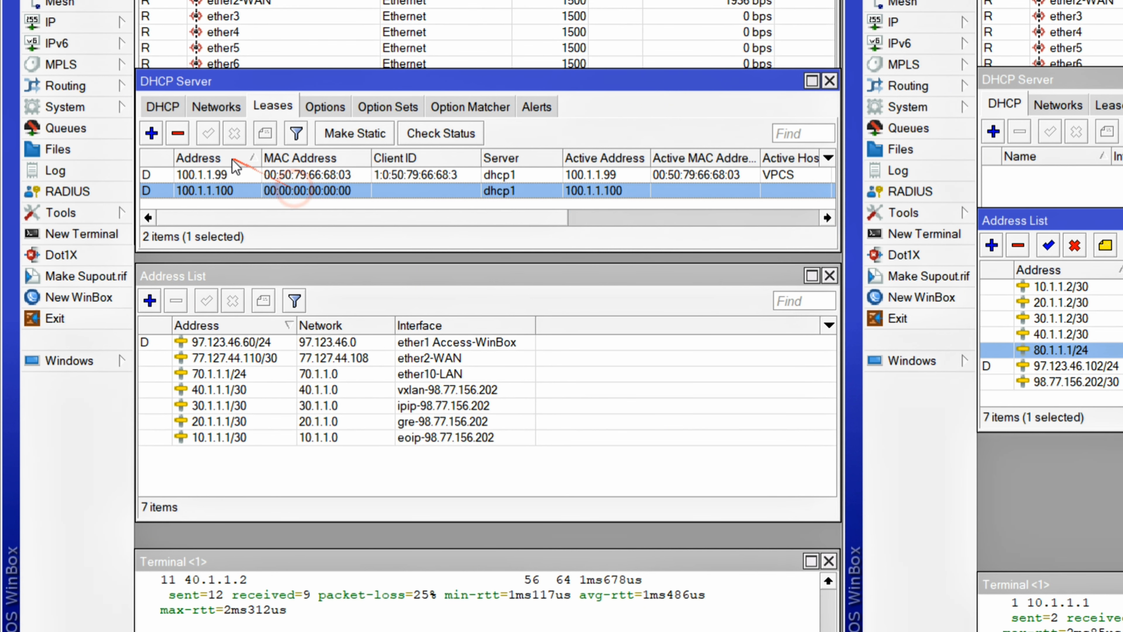
left_click(195, 178, "shift")
left_click(176, 134)
- Delete the dhcp1 server and the 70.1.1.0/24 DHCP network on R1, checking the remaining DHCP lists for leftovers
left_click(162, 104)
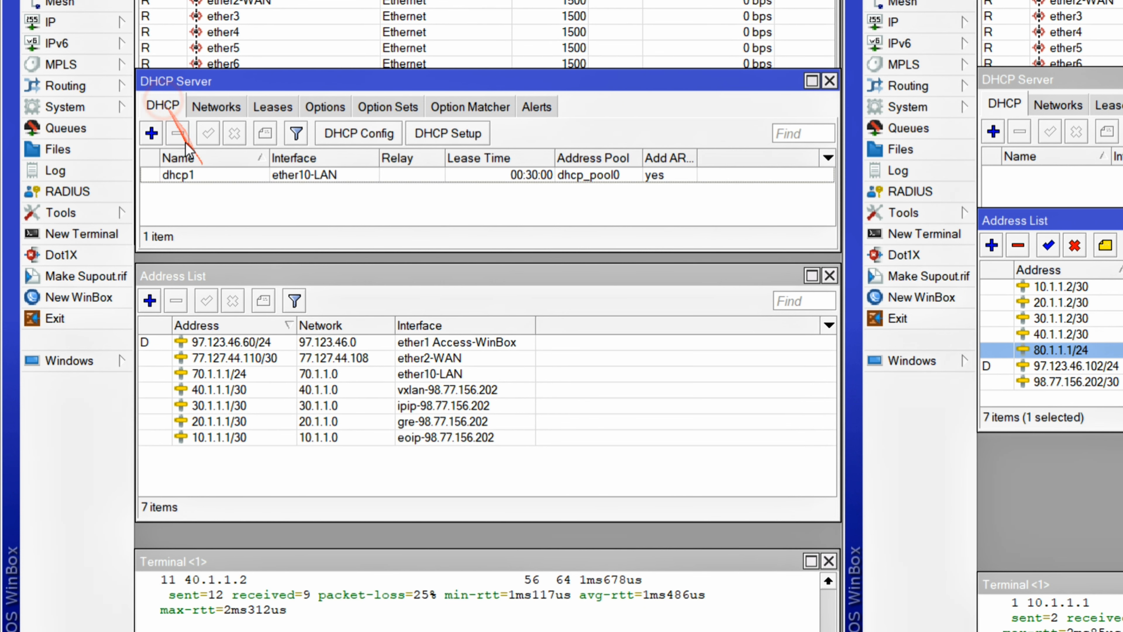
left_click(191, 175)
left_click(216, 106)
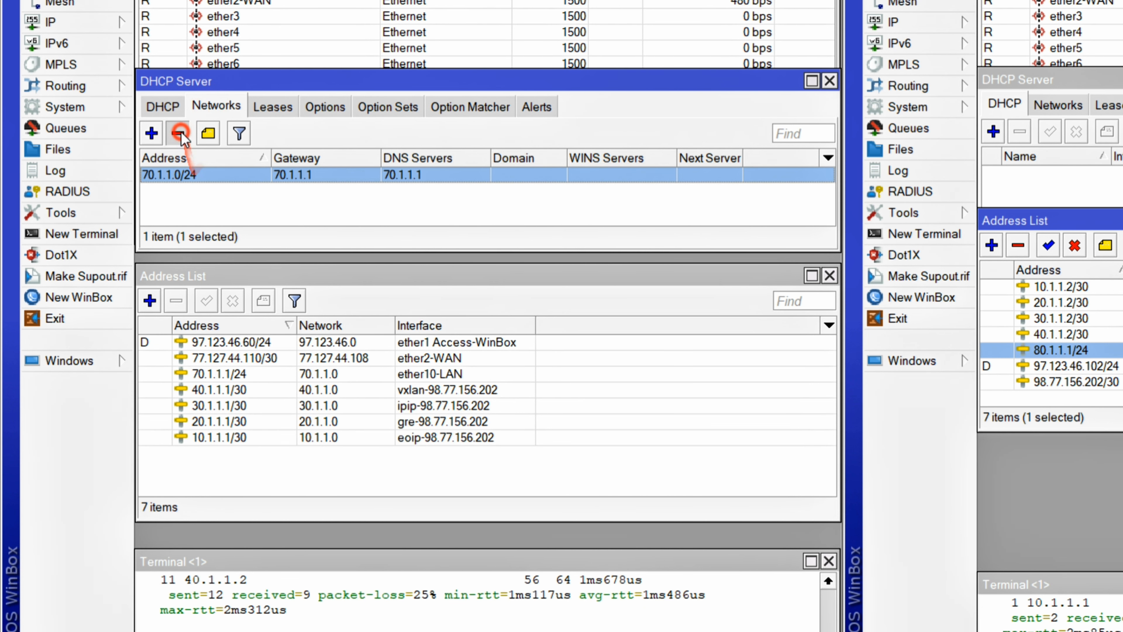
left_click(180, 133)
left_click(272, 106)
left_click(325, 106)
left_click(388, 106)
left_click(163, 104)
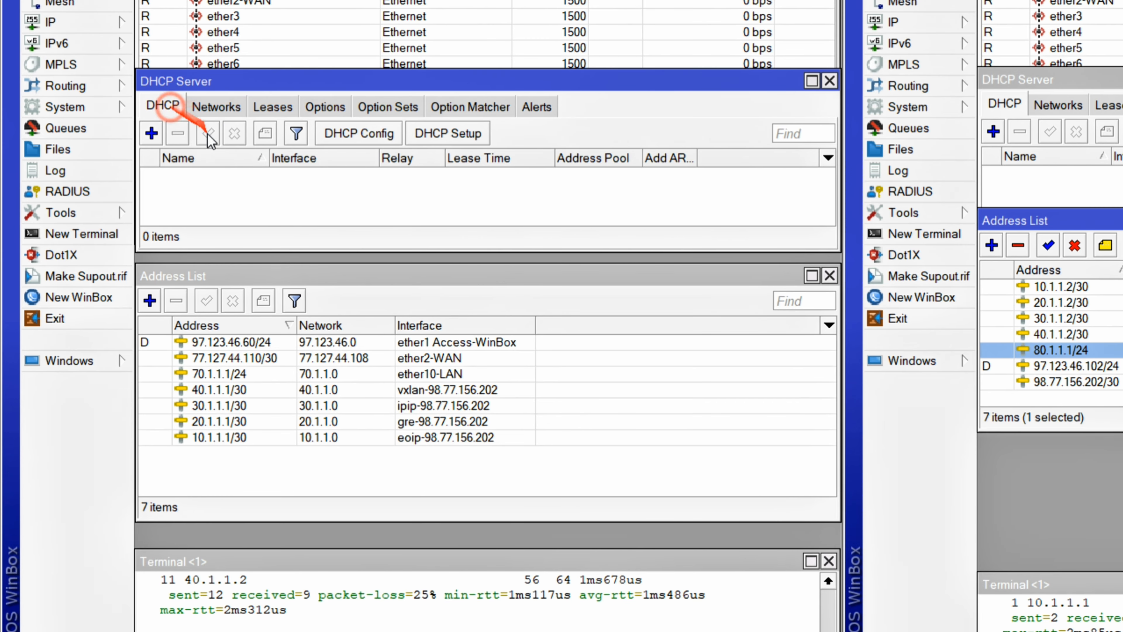
- Run DHCP Setup on R1's ether10-LAN interface, accepting the proposed network and gateway 70.1.1.1
left_click(447, 135)
left_click(495, 227)
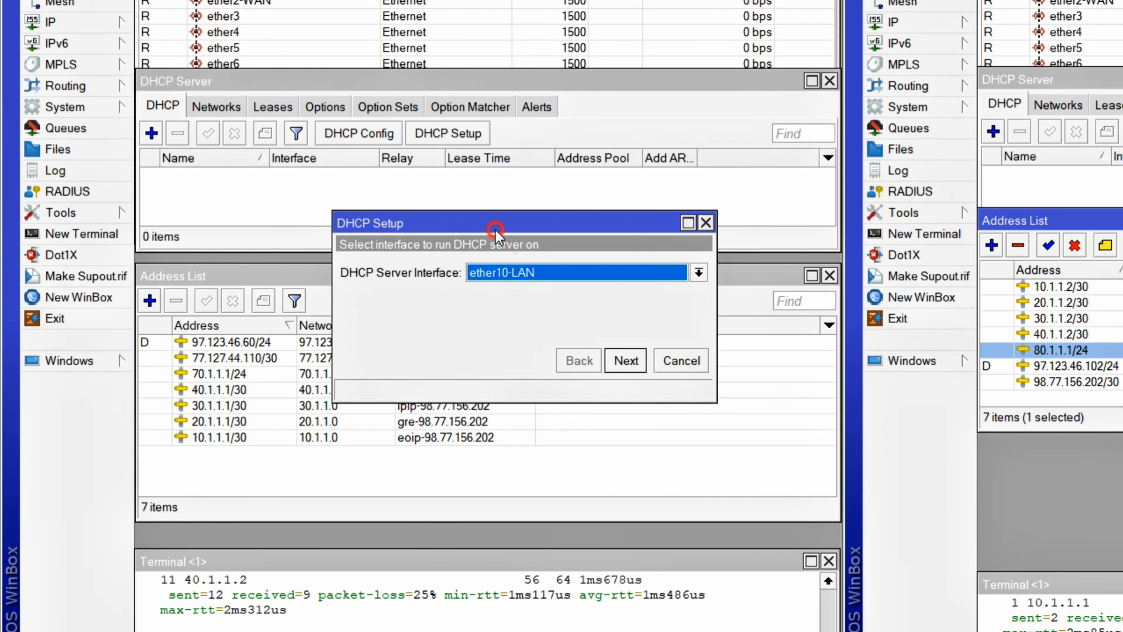
left_click_drag(496, 230, 454, 124)
left_click(584, 256)
left_click(584, 256)
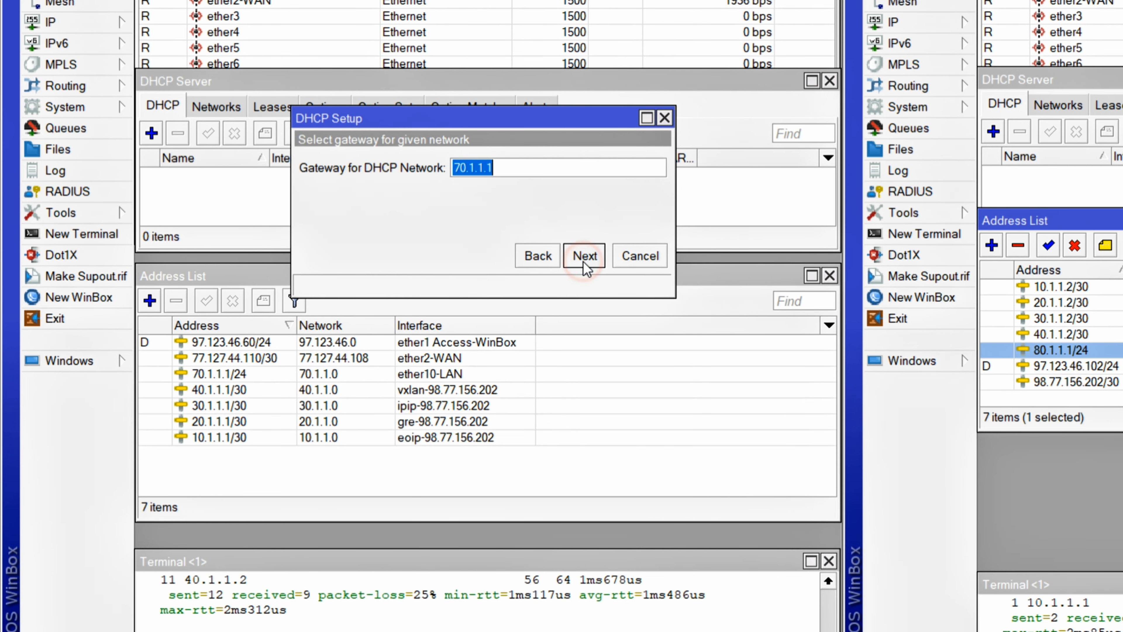
left_click(585, 257)
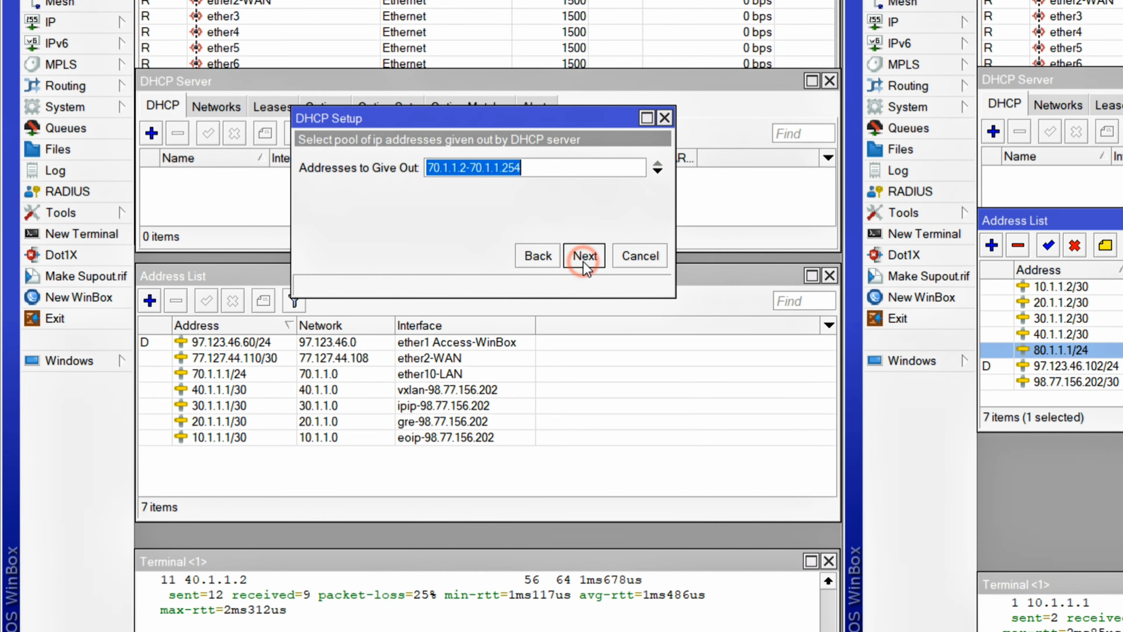
- Set the range of addresses to give out to start at 70.1.1.99 and replace its end address
left_click(467, 168)
key("BackSpace")
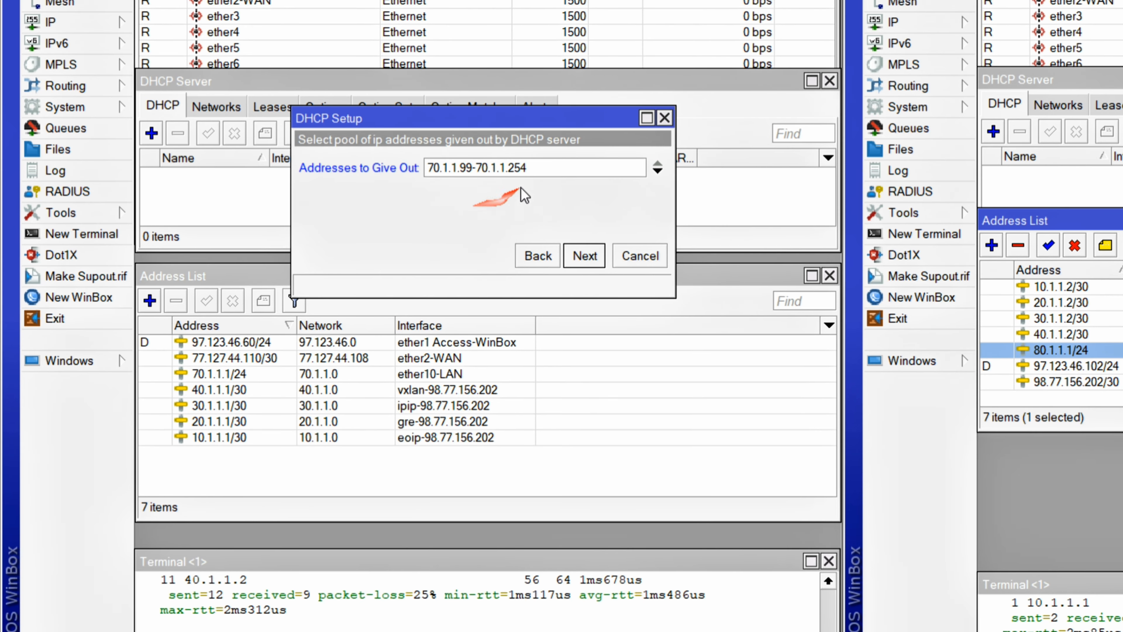
left_click(536, 173)
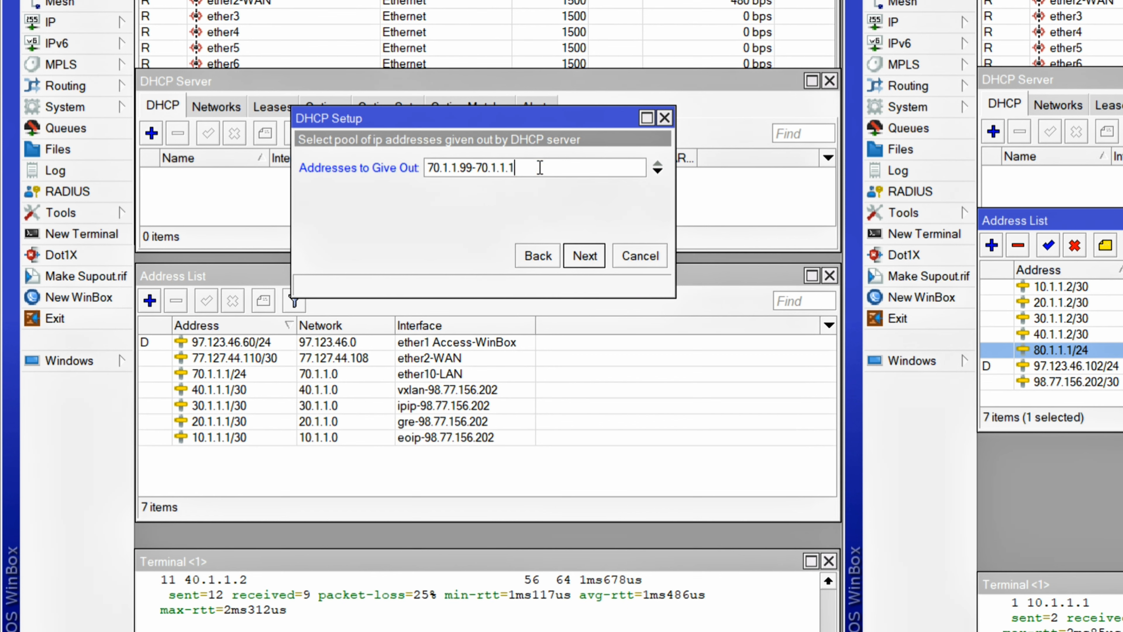
left_click(593, 262)
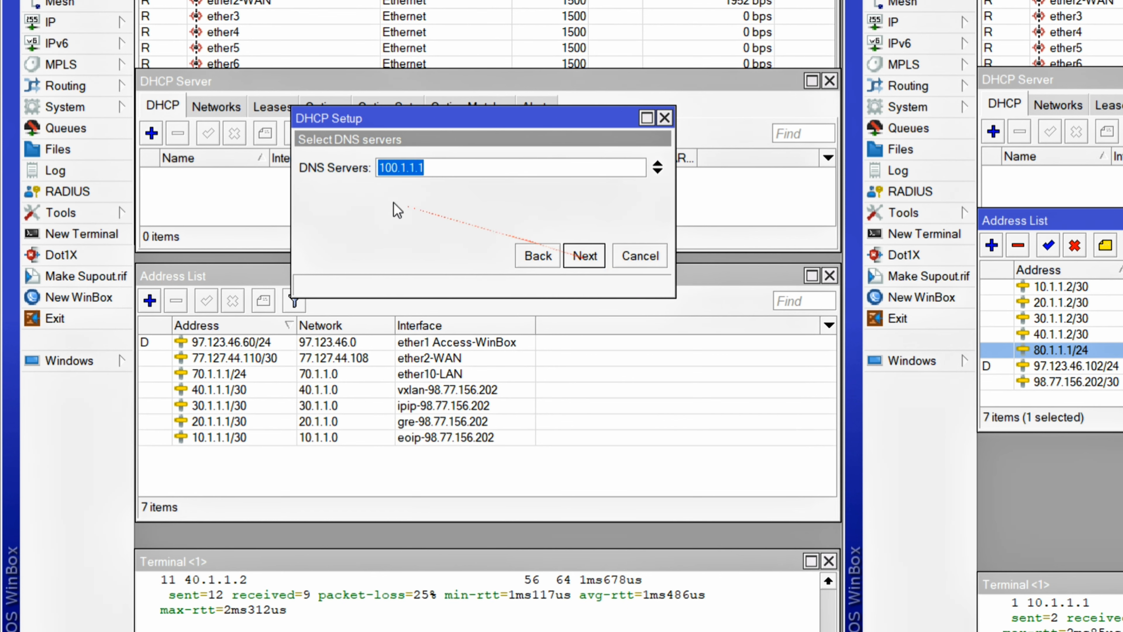
- Replace the first octet of the DNS server address and complete the DHCP setup with the 00:30:00 lease time
type("7")
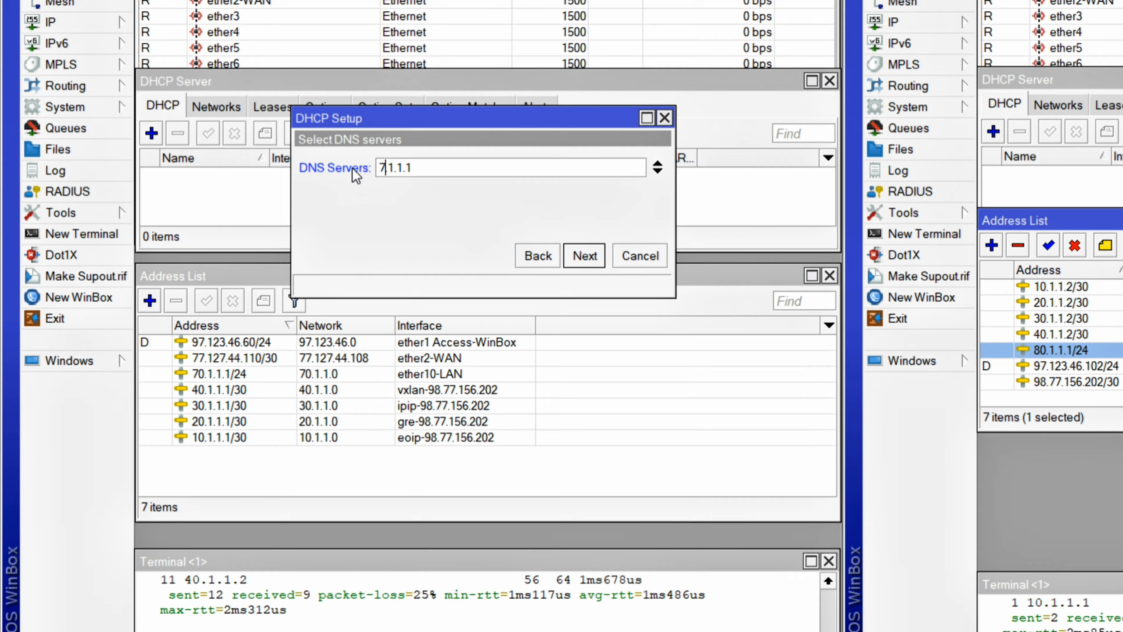
key("Return")
key("Return")
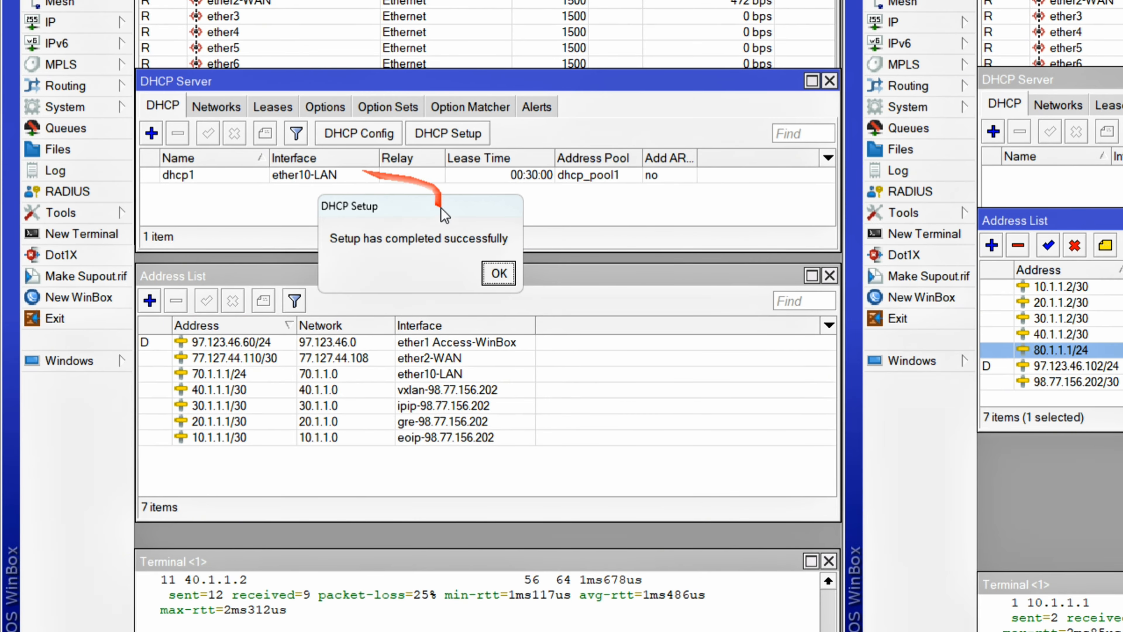
left_click(499, 273)
- Enable Add ARP For Leases on the new dhcp1 server and save it
double_click(460, 176)
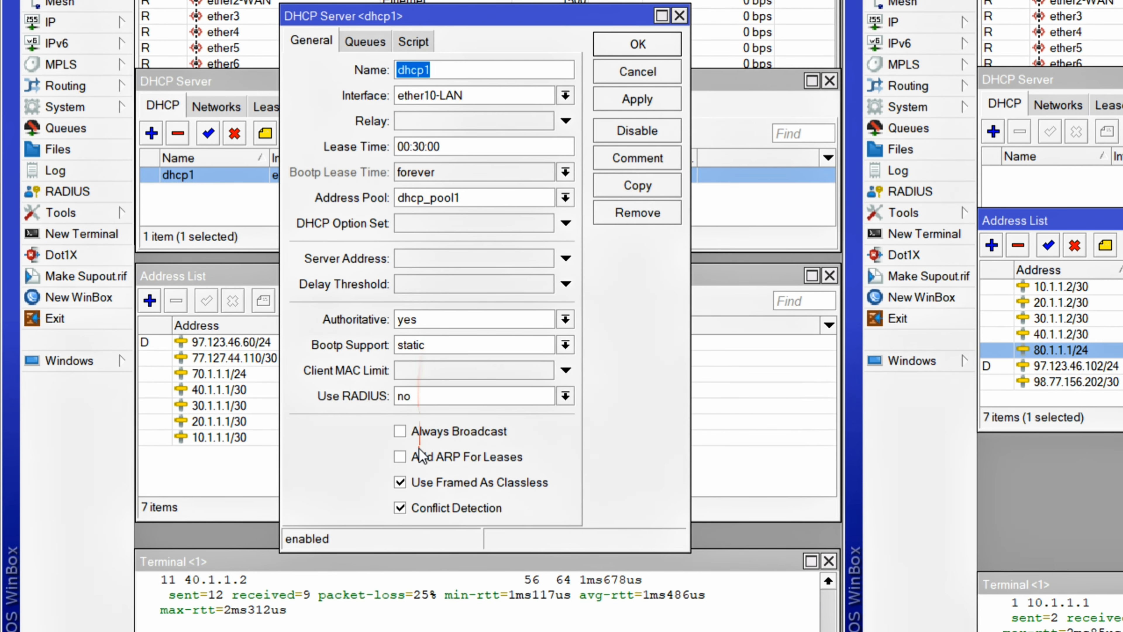
left_click(420, 456)
left_click(638, 44)
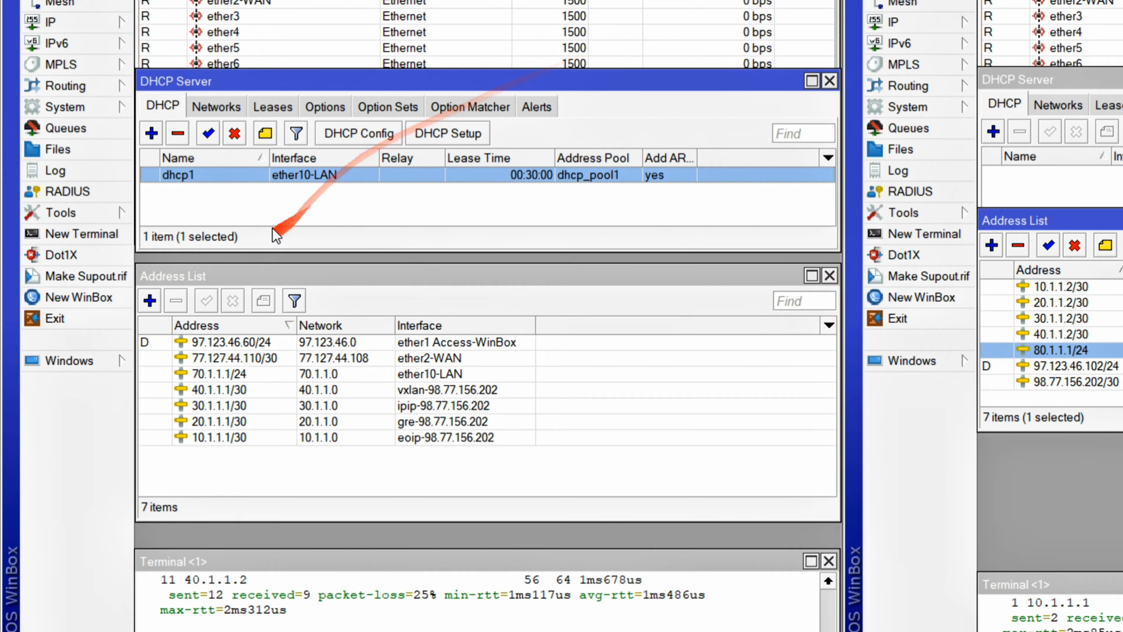
- Show R1's DHCP leases and request a new address on PC-1's console with ip dhcp, keeping the lease list in view
left_click(273, 106)
left_click(1033, 615)
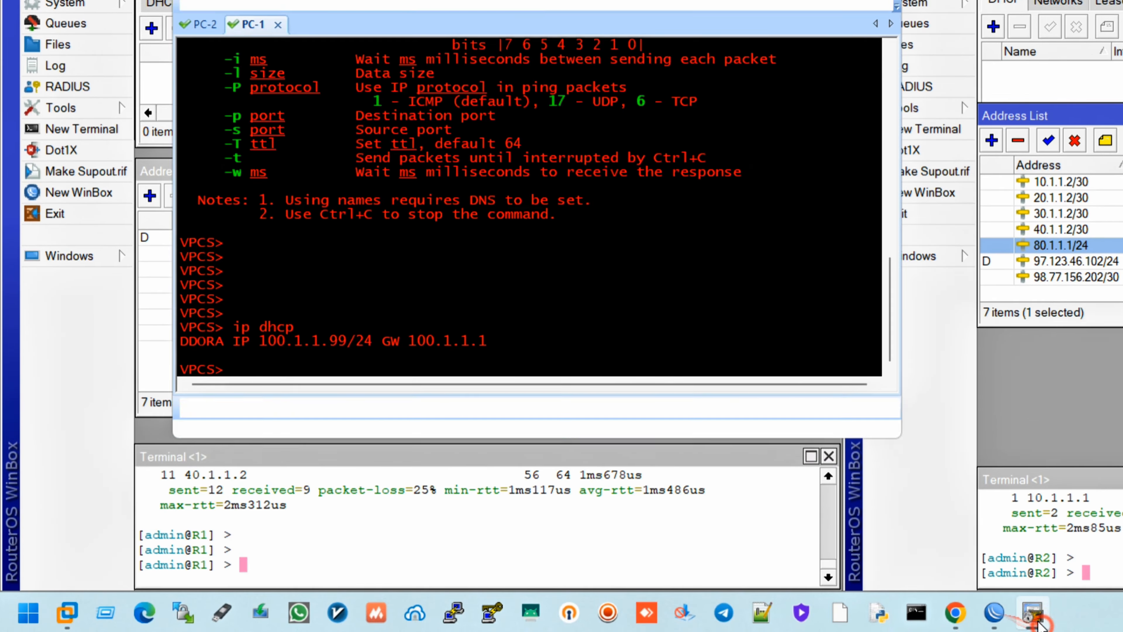
type("ip dhcp")
key("Return")
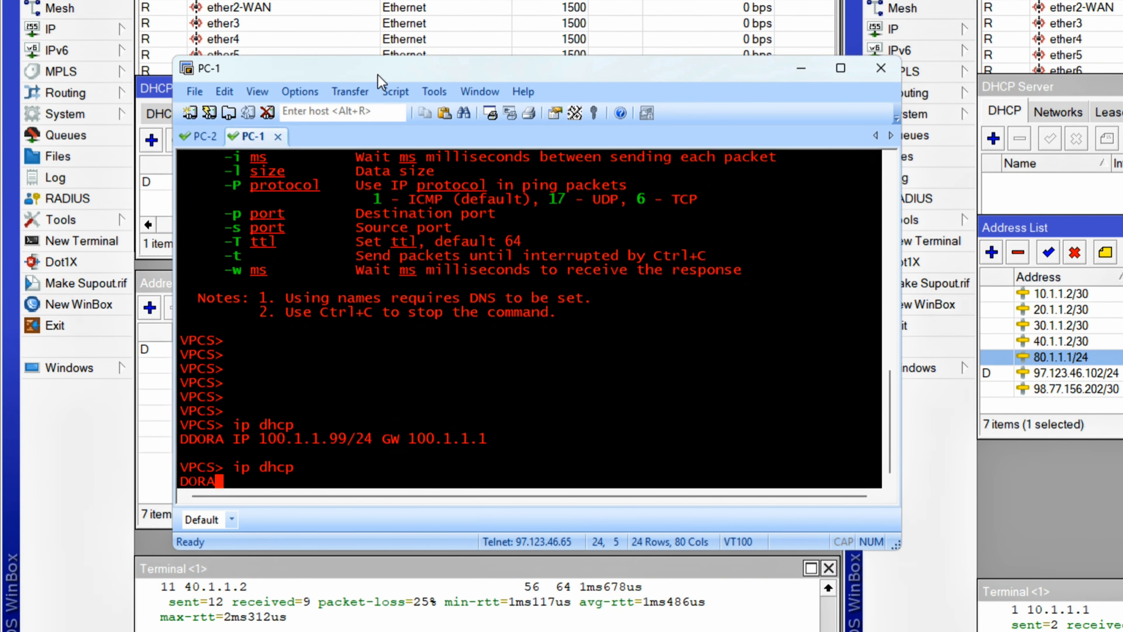
left_click_drag(378, 74, 588, 54)
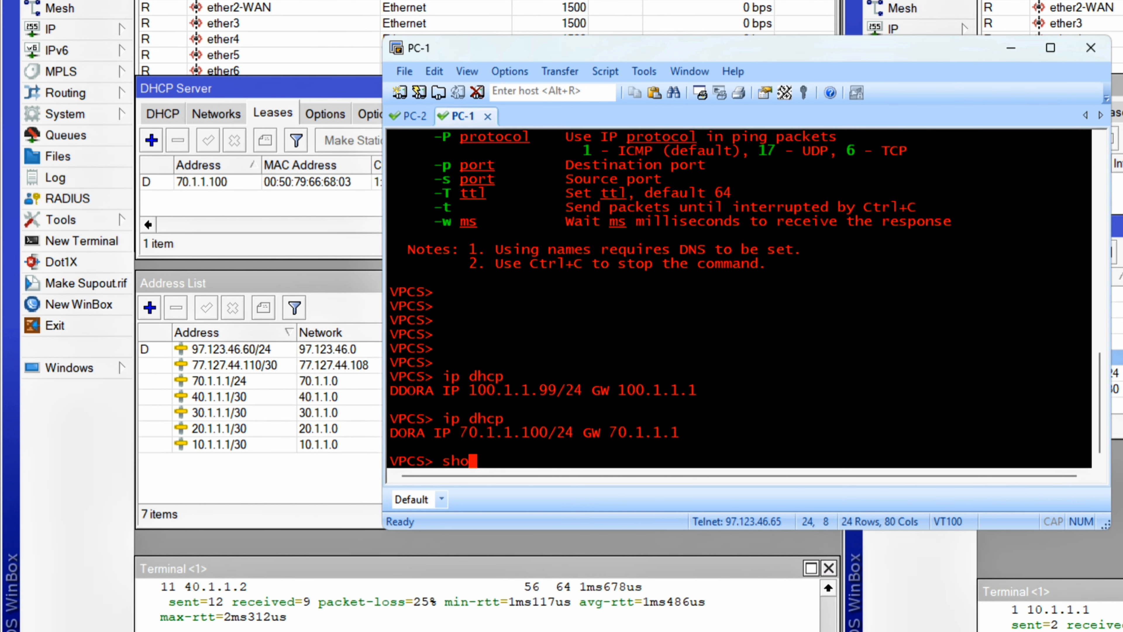
- Check PC-1's IP settings with show ip and compare them with R1's lease list and the topology diagram
key("Return")
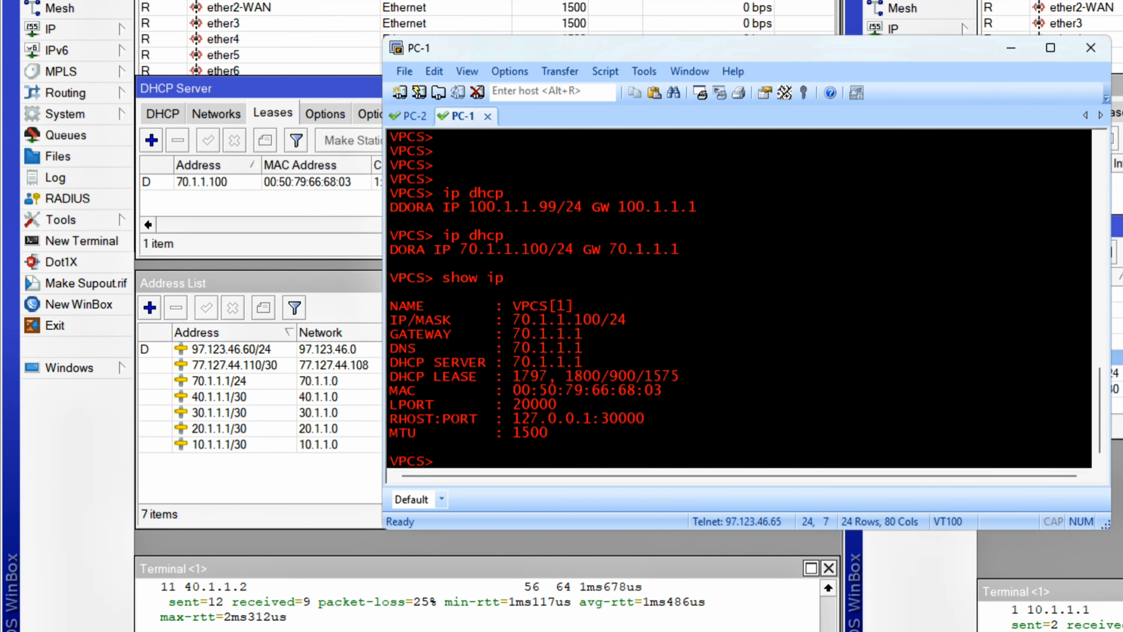
left_click_drag(596, 324, 545, 321)
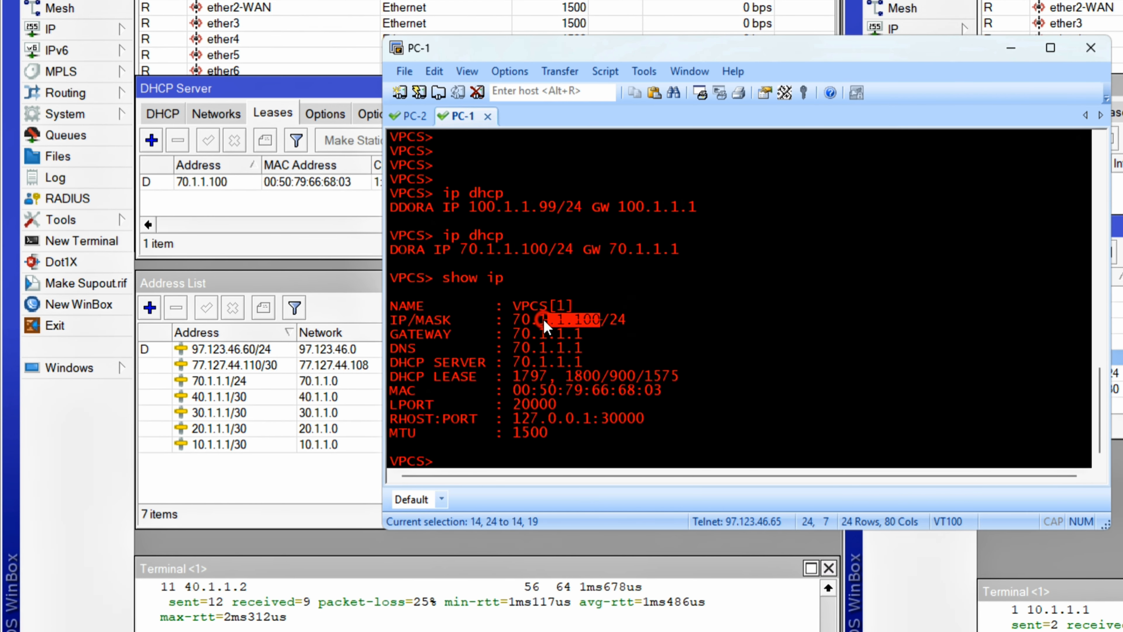
key("alt+Tab")
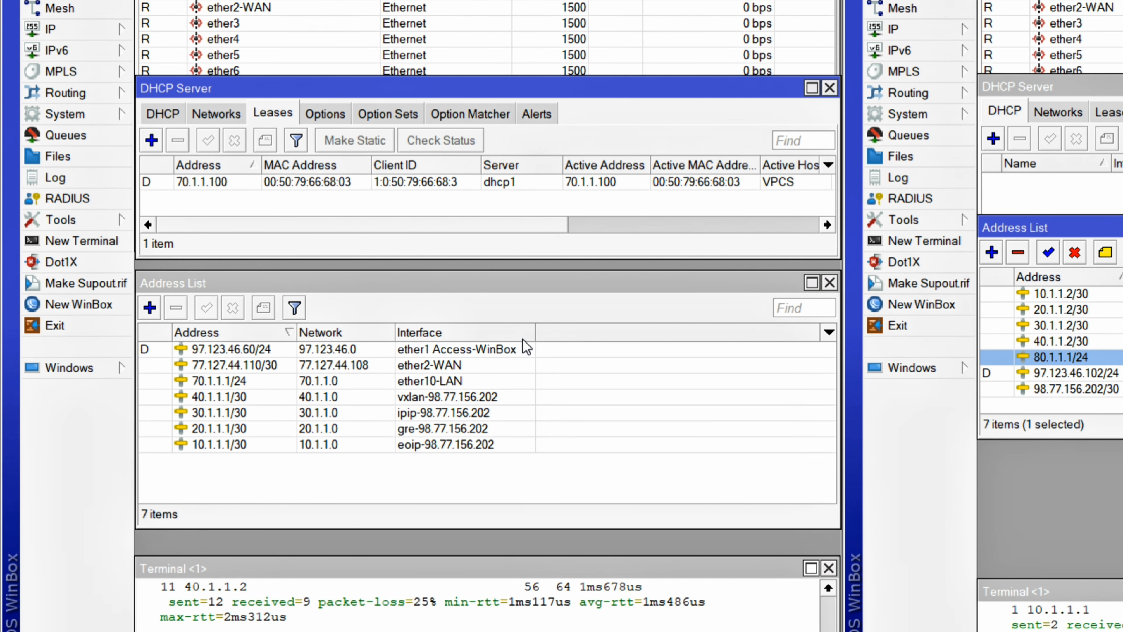
key("alt+Tab")
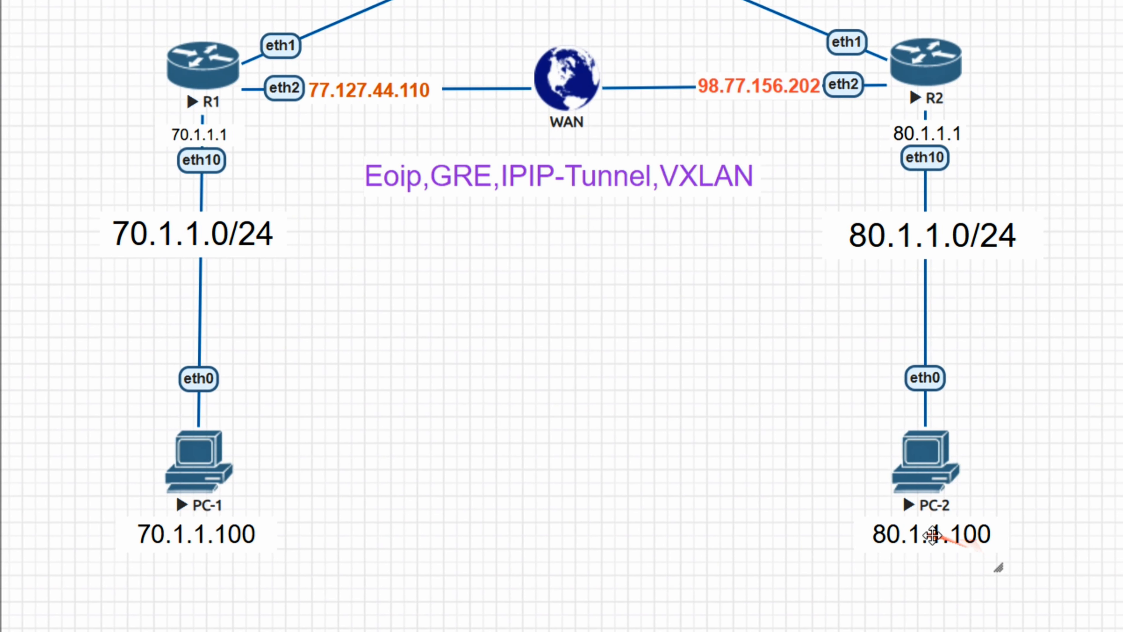
key("alt+Tab")
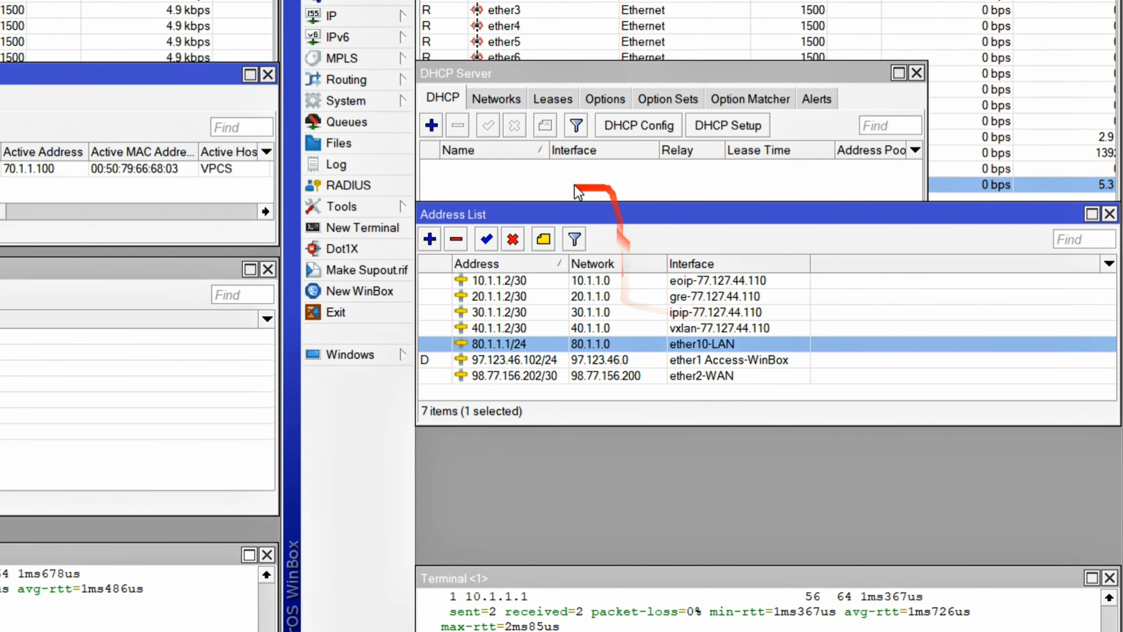
- Run DHCP Setup on R2's ether10-LAN interface, accepting the proposed network and gateway
left_click(814, 177)
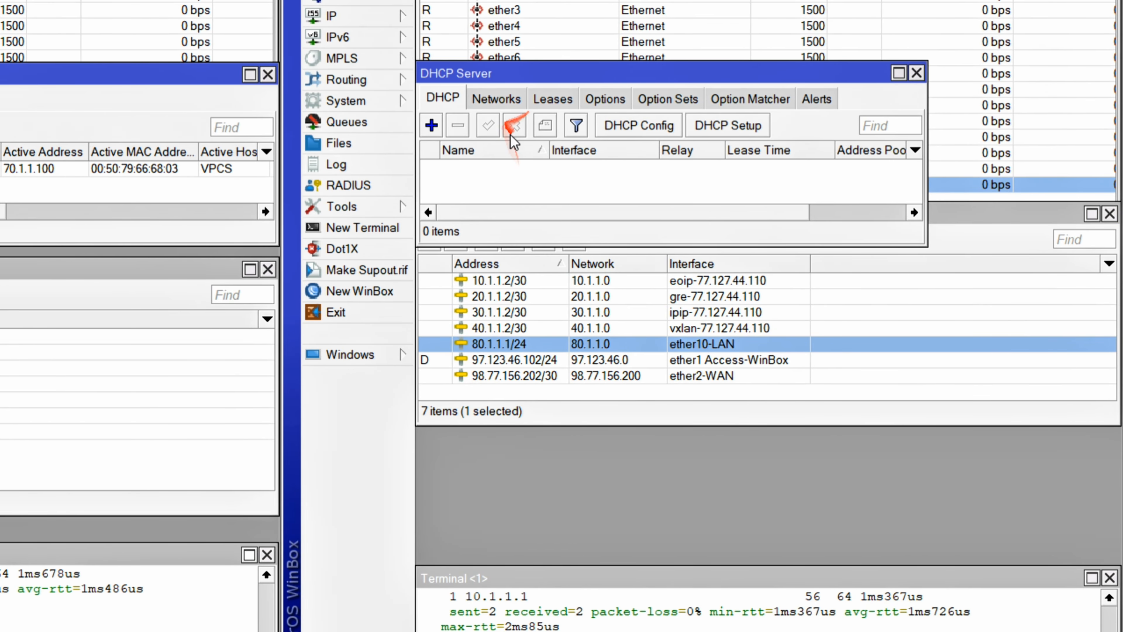
left_click(721, 128)
left_click(686, 176)
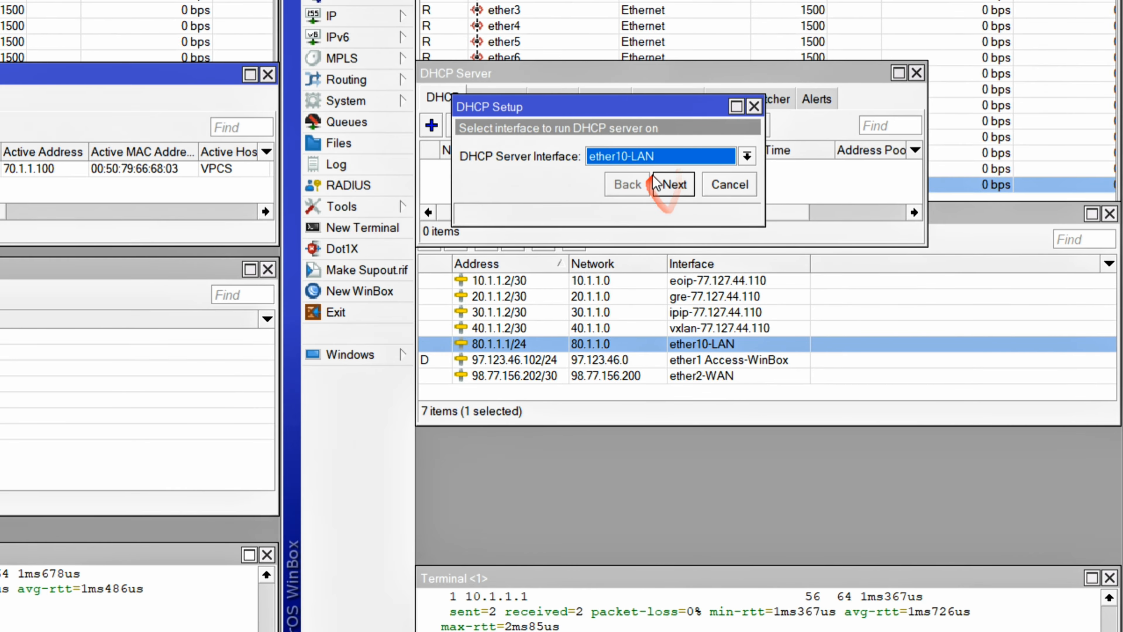
left_click(672, 183)
left_click(669, 185)
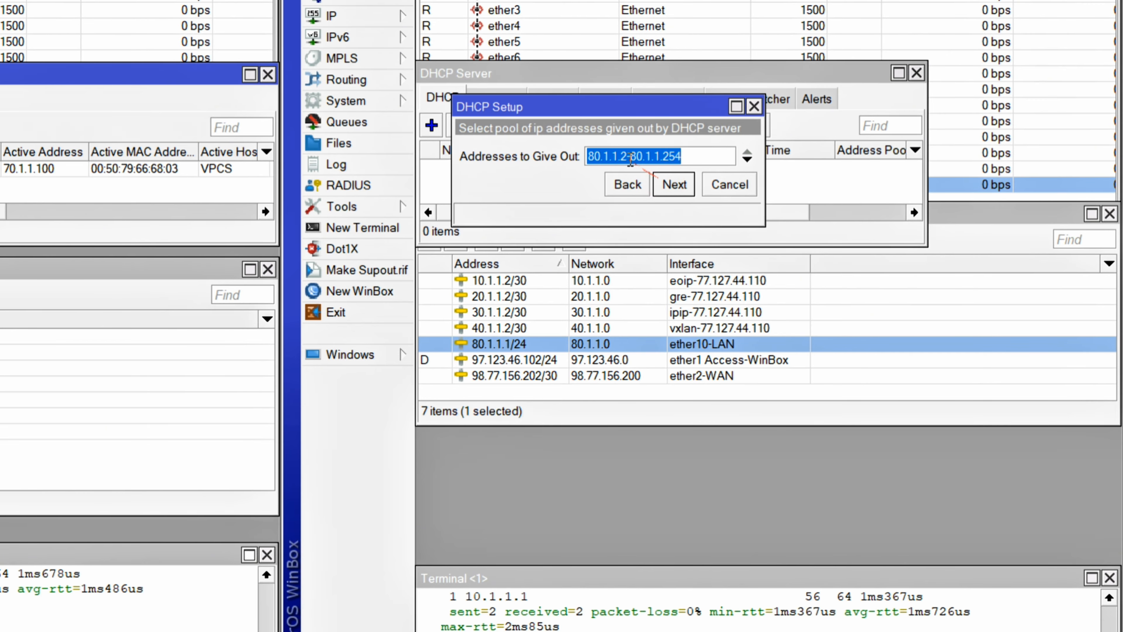
- Set R2's range of addresses to give out to 80.1.1.99-80.1.1.100
left_click(628, 156)
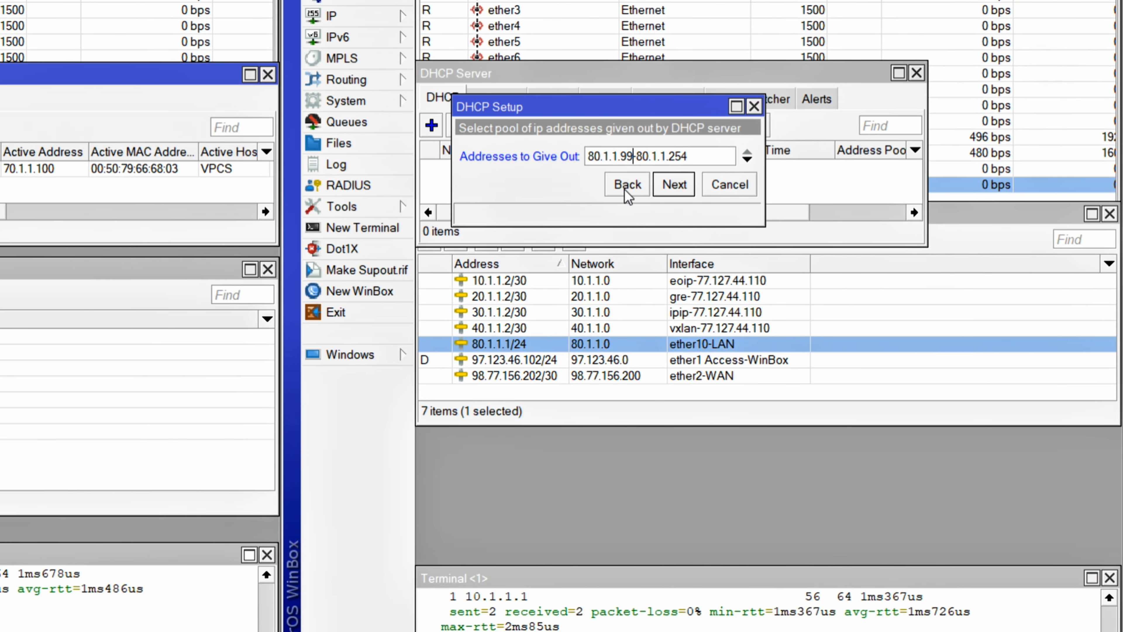
left_click(693, 158)
key("BackSpace")
key("BackSpace")
key("BackSpace")
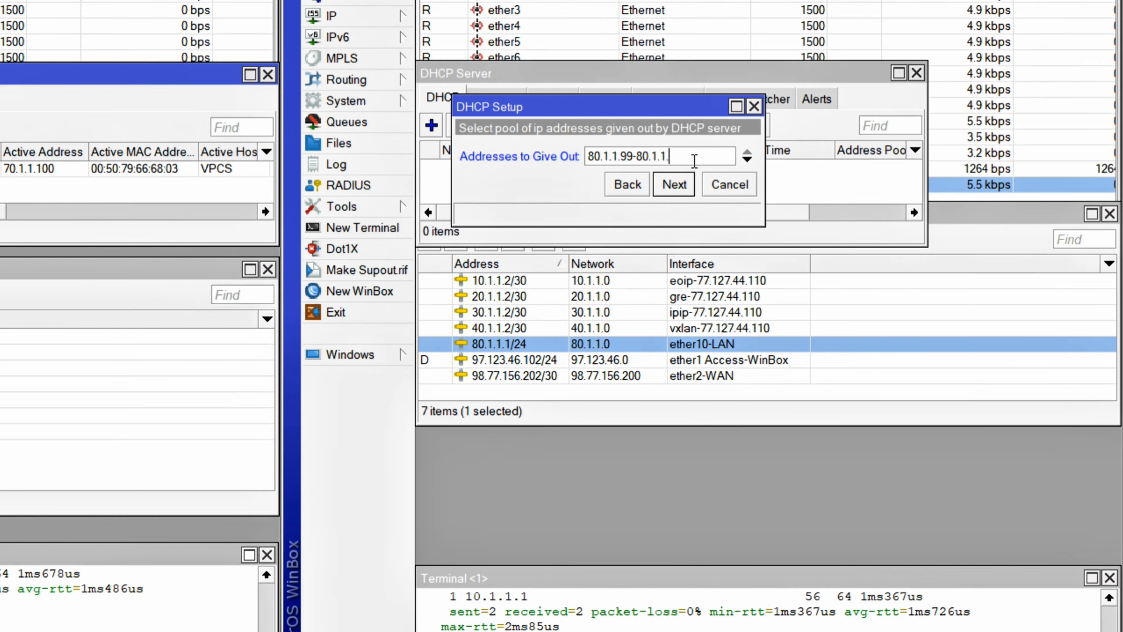
type("100")
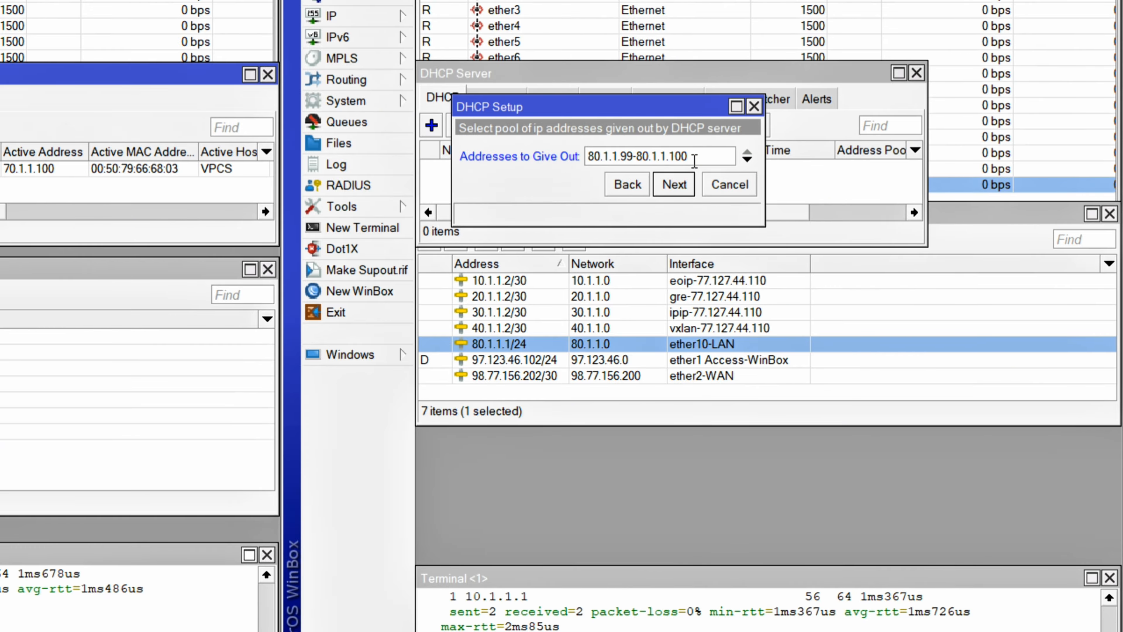
- Complete R2's DHCP setup with DNS server 80.1.1.1 and the 00:30:00 lease time
key("Return")
left_click(680, 156)
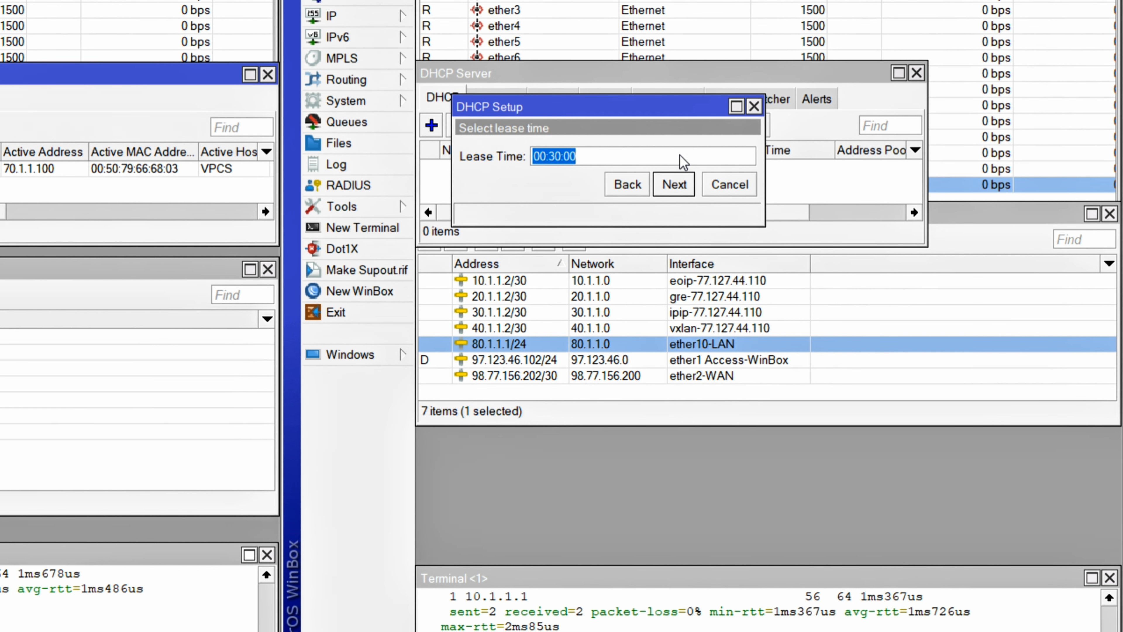
left_click(673, 184)
left_click(775, 265)
- Open R2's new dhcp1 server, save its settings and show R2's DHCP leases
double_click(694, 170)
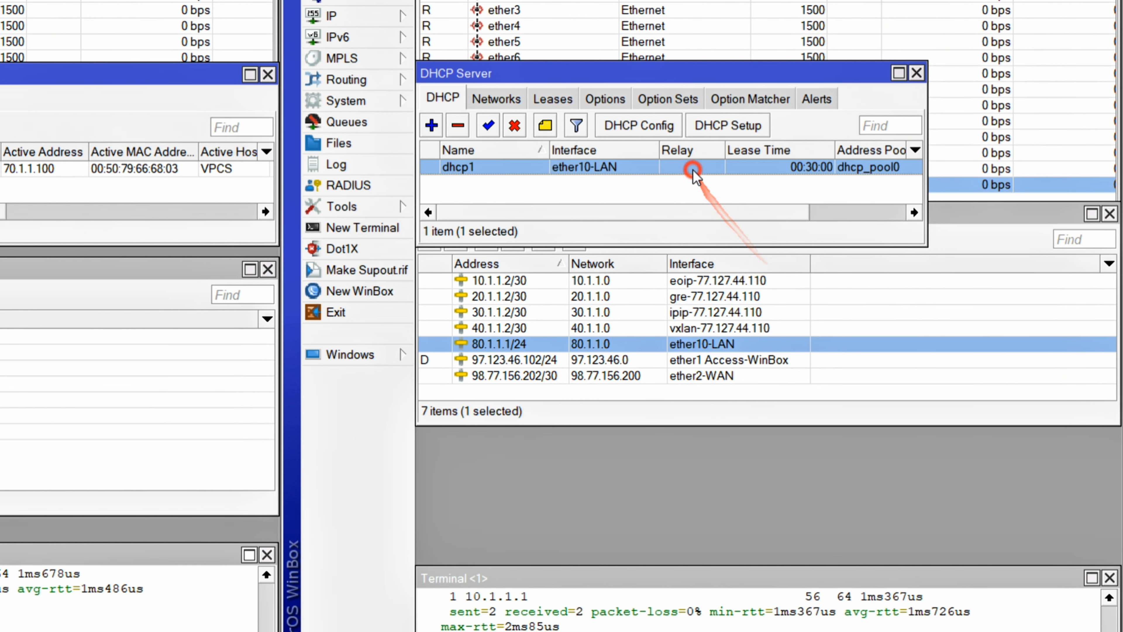
left_click(918, 38)
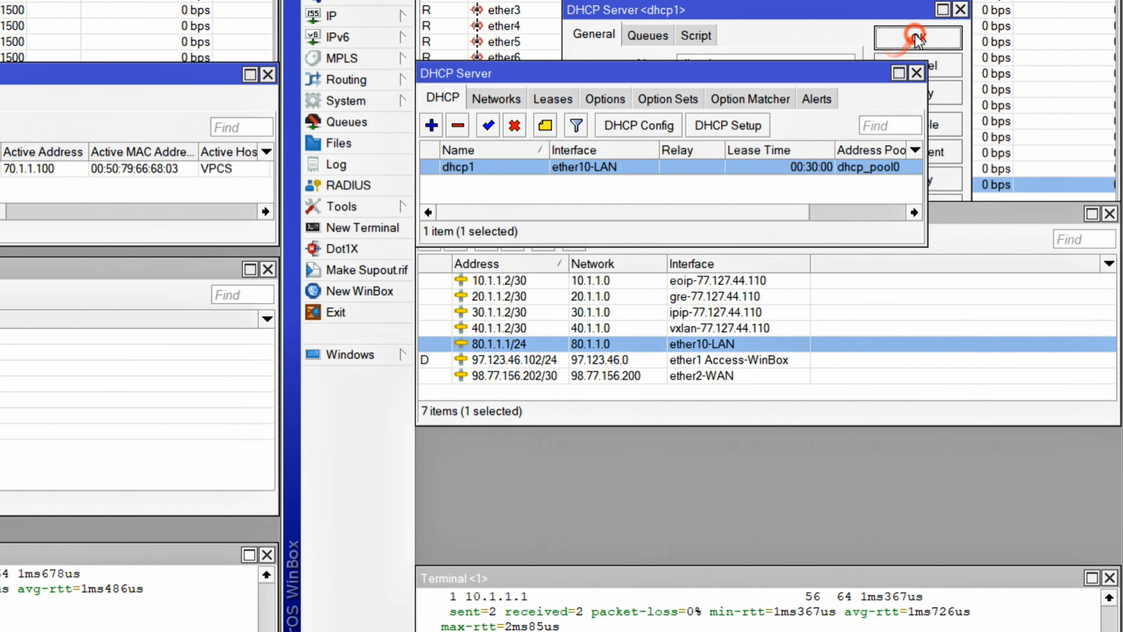
left_click(544, 99)
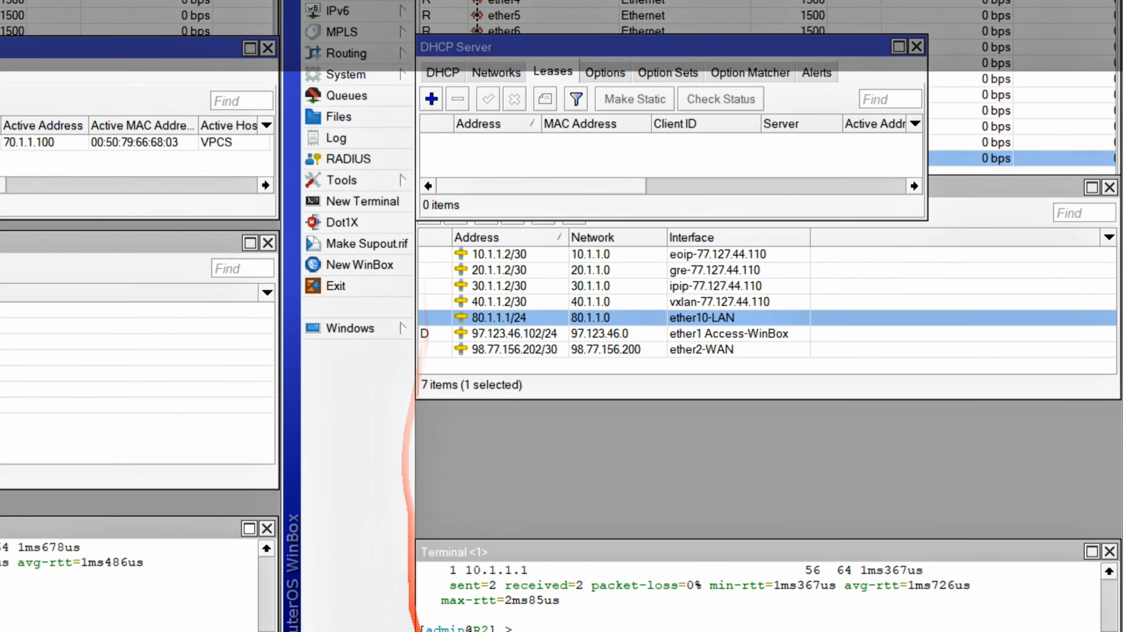
- Place the console window below R2's lease list and display PC-2's IP settings with show ip
left_click(479, 615)
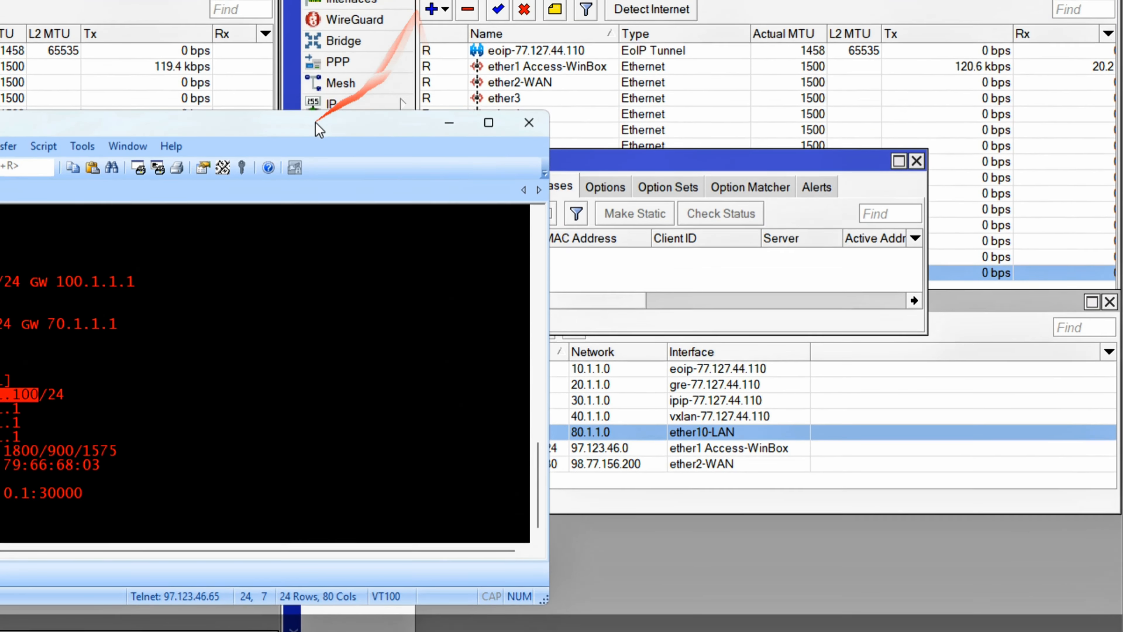
left_click_drag(314, 122, 724, 41)
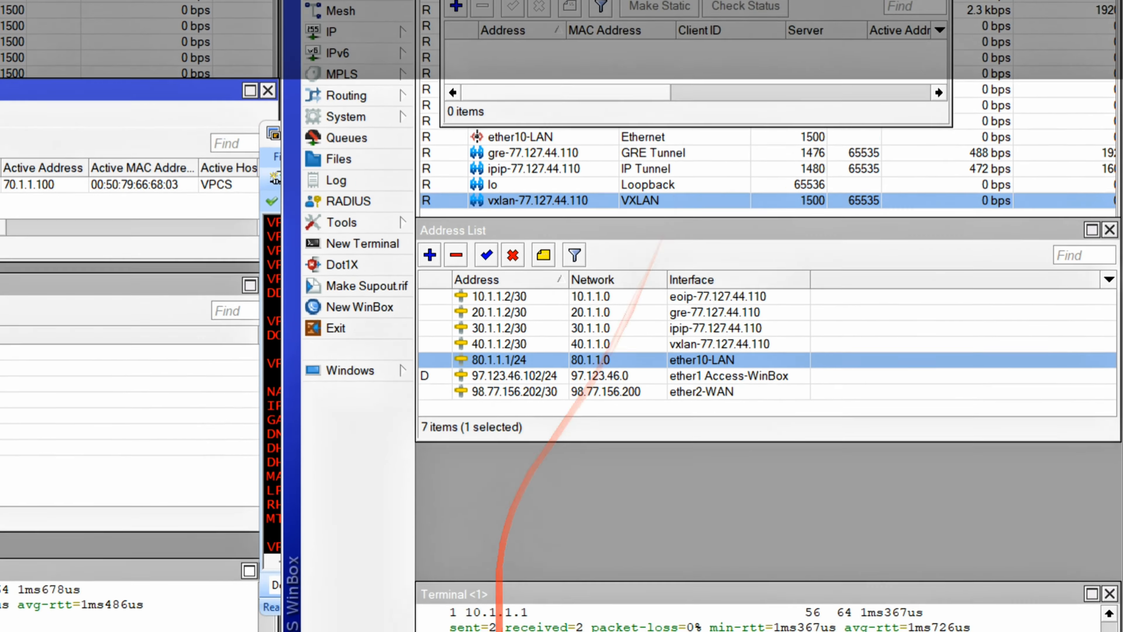
left_click(479, 617)
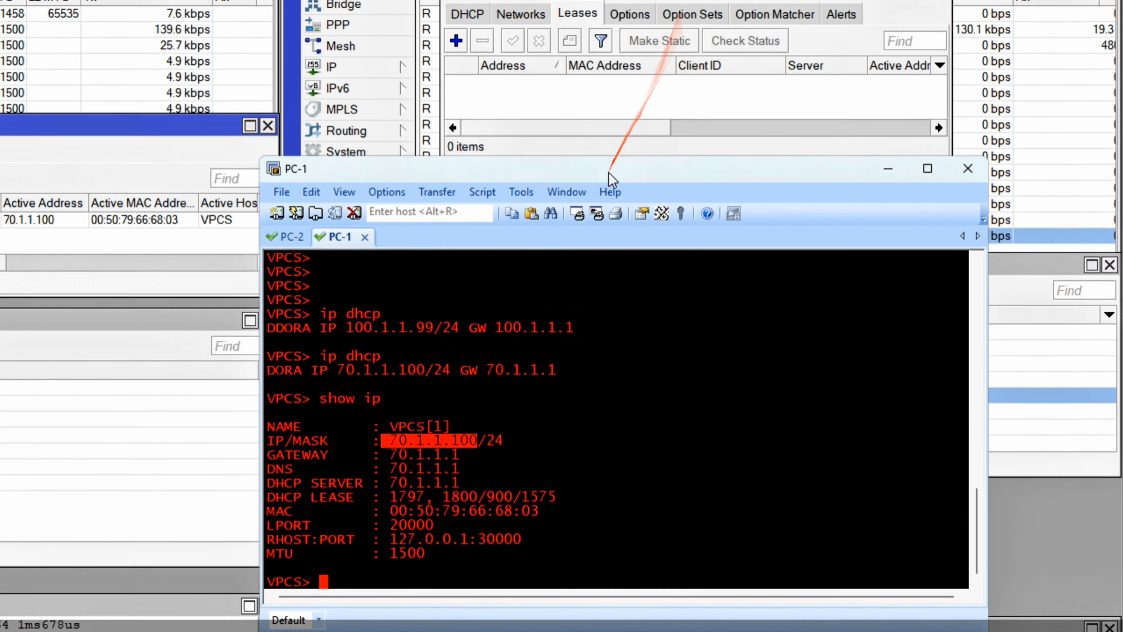
left_click_drag(608, 67, 673, 28)
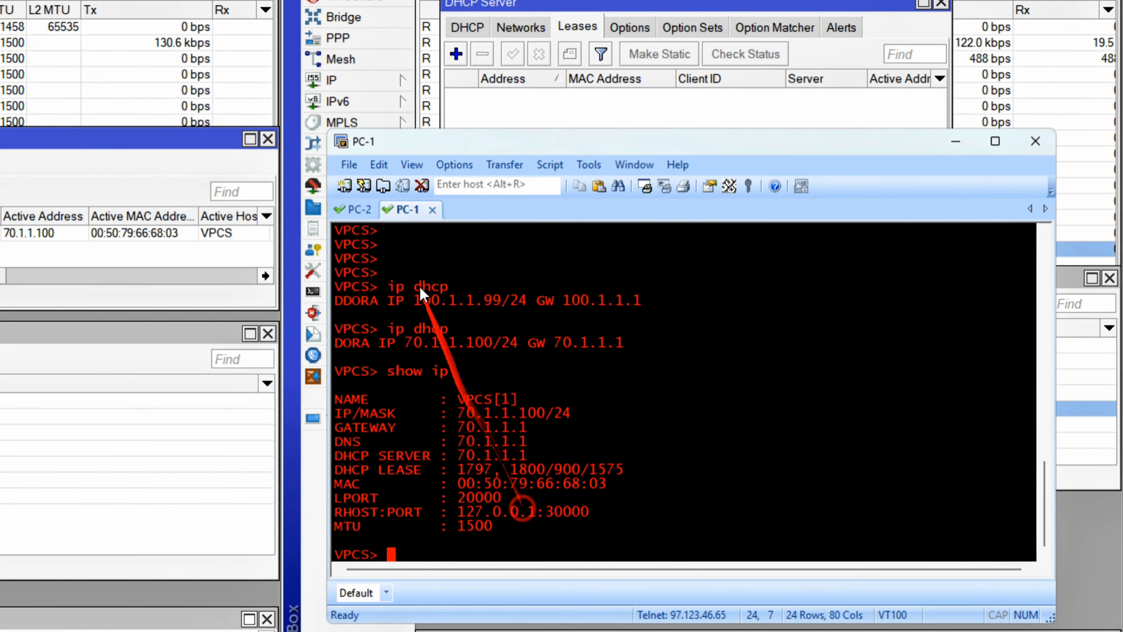
left_click(359, 209)
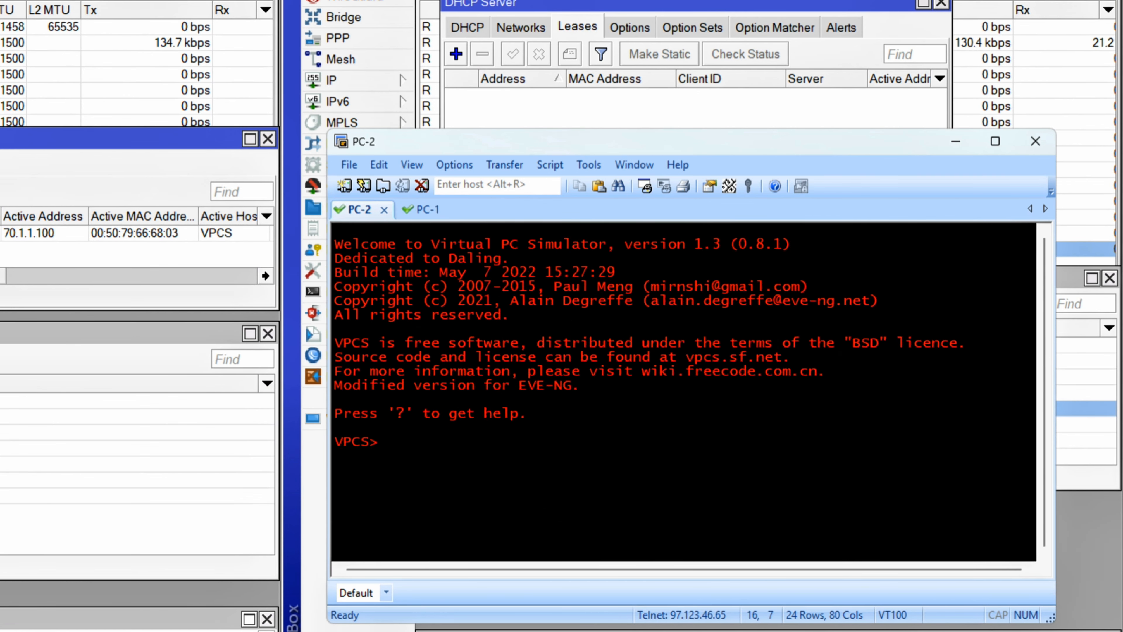
type("show ip")
key("Return")
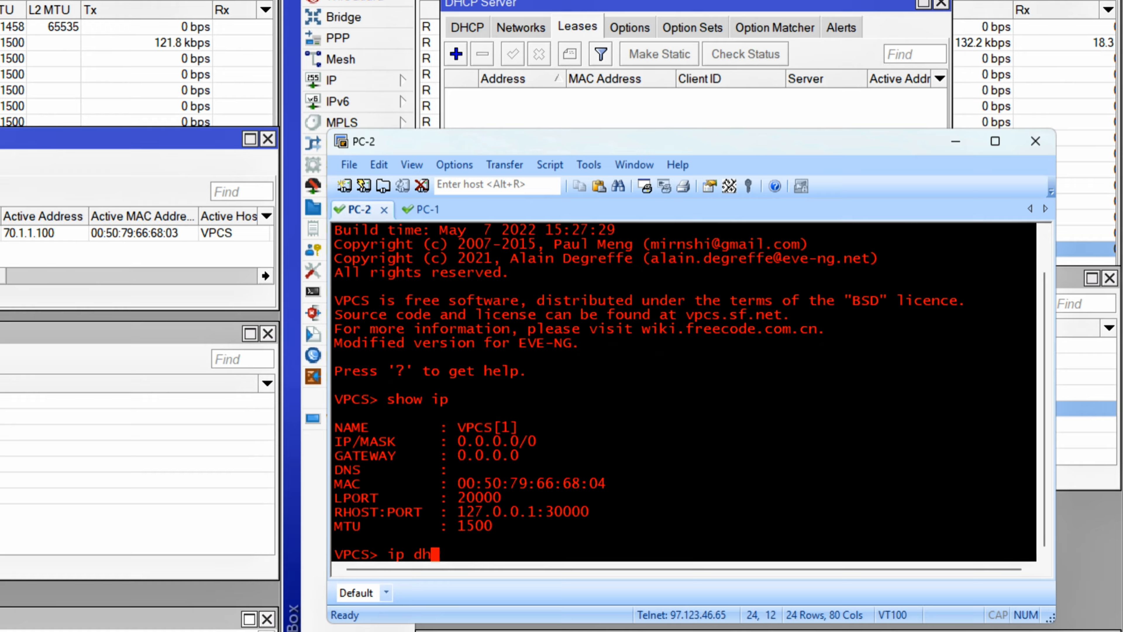
- Request an address on PC-2 with ip dhcp and check the new lease on R2
key("Return")
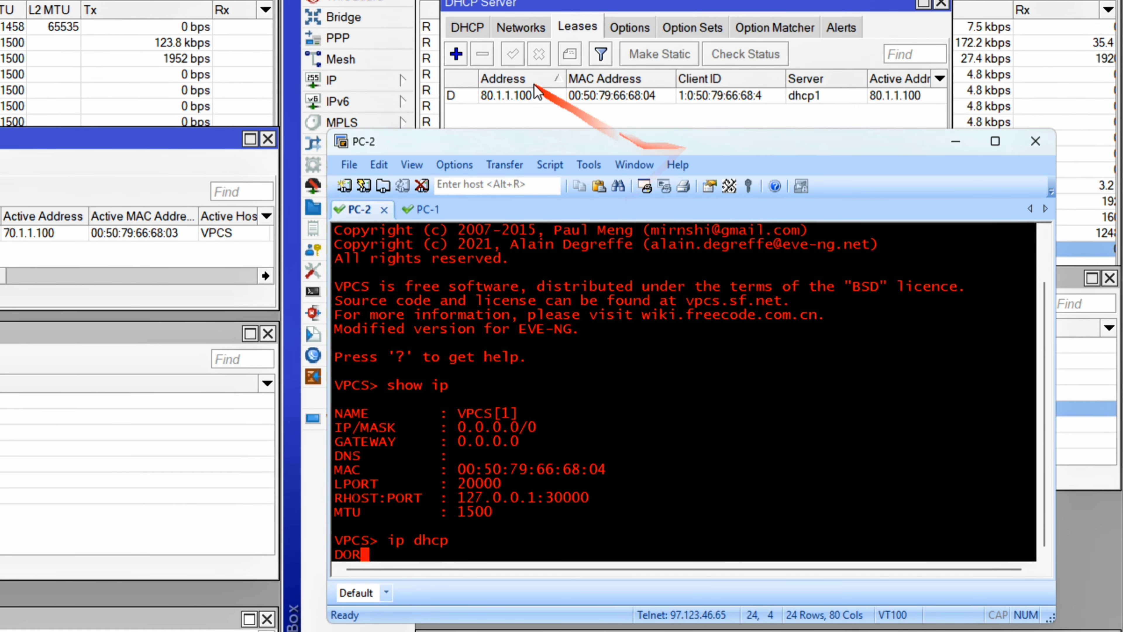
left_click(506, 95)
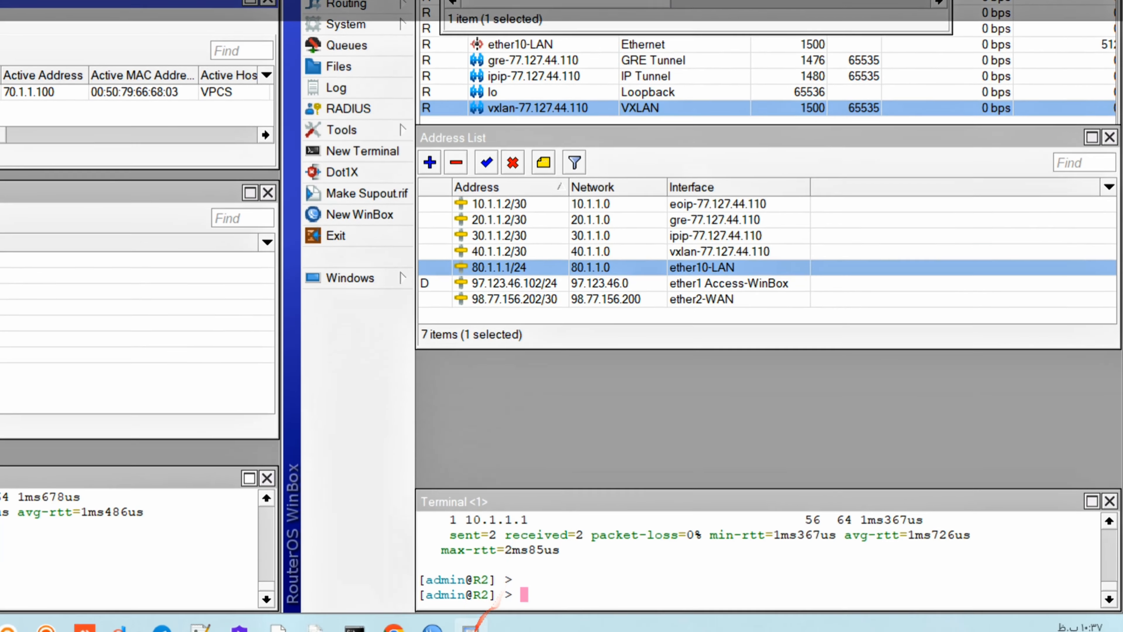
left_click(480, 619)
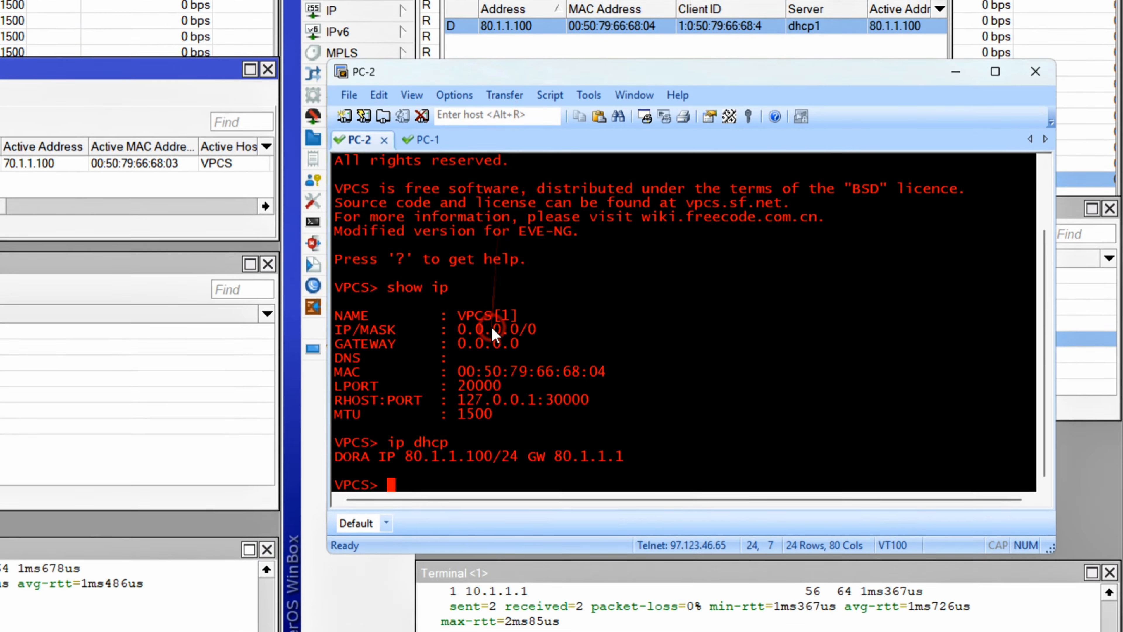
- Add blank prompt lines in PC-2's console and check its newly assigned IP settings with show ip
key("Return")
key("Return")
key("Return")
key("Return")
type("show ")
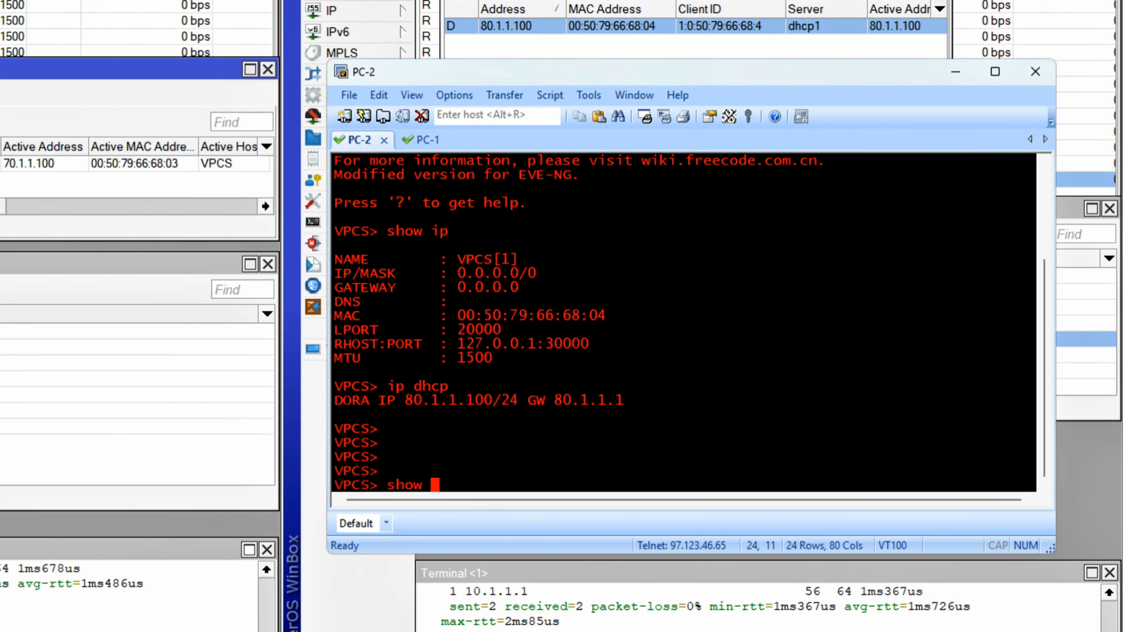
type("ip")
key("Return")
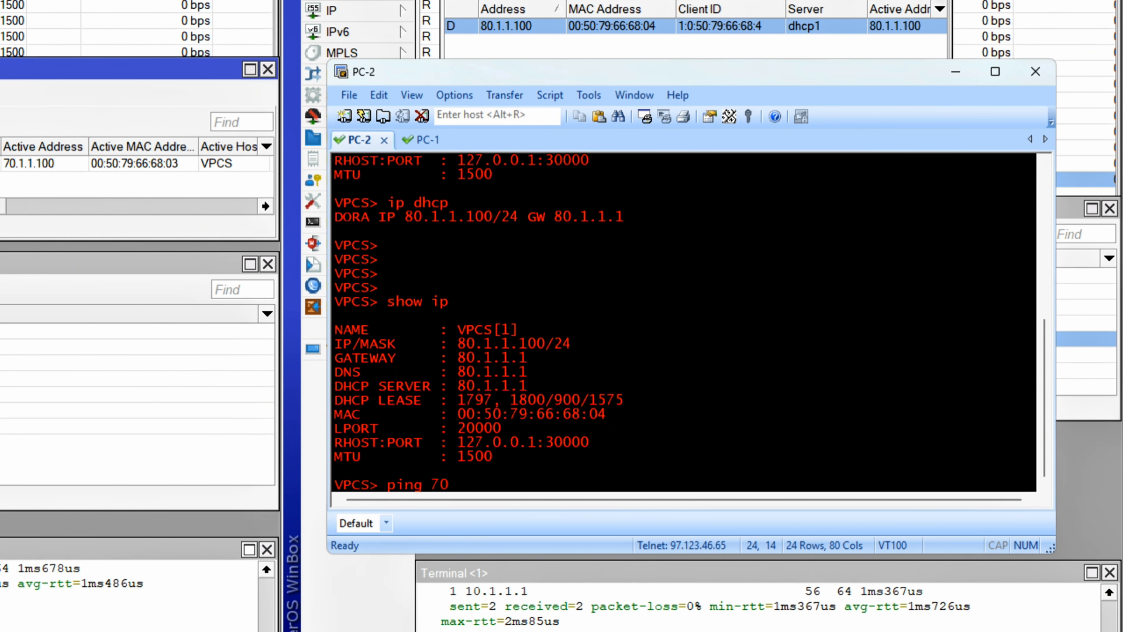
- Reorder the console sessions so PC-1 comes before PC-2, and add blank prompt lines in PC-1's console
left_click_drag(425, 139, 372, 142)
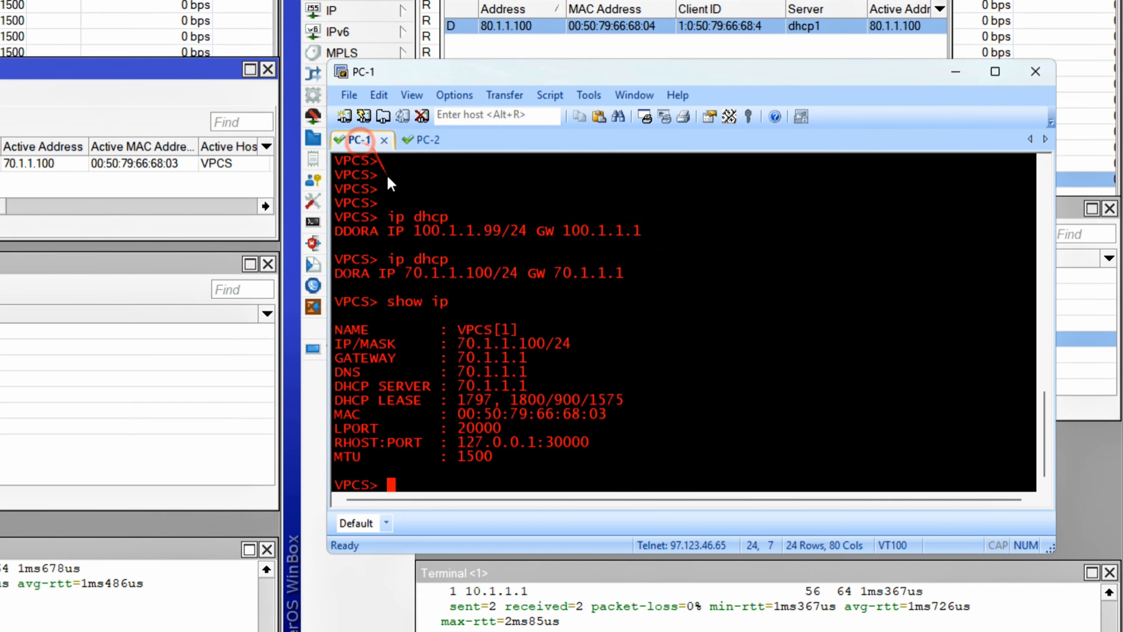
key("Return")
key("Return")
key("Return")
key("Return")
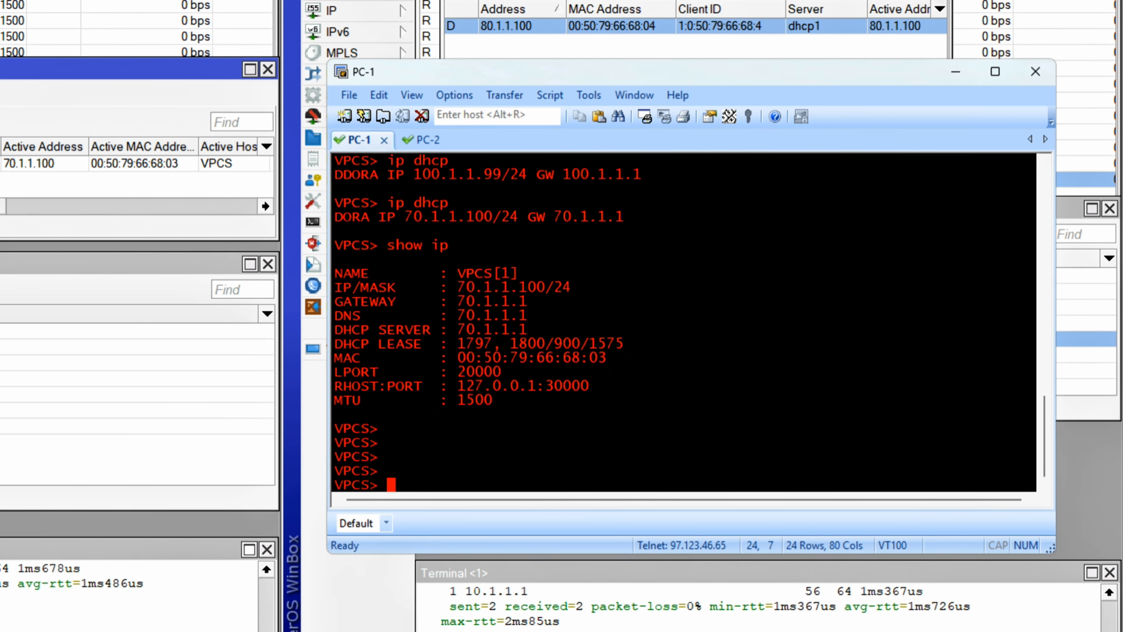
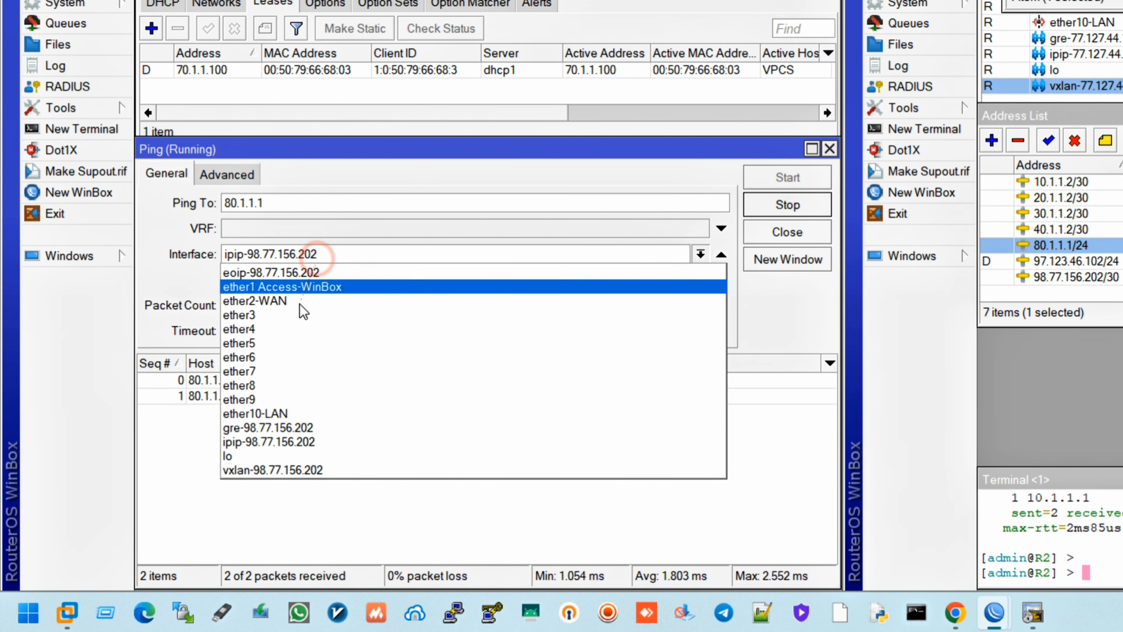
- Restart R1's ping to 80.1.1.1 through the gre-98.77.156.202 interface
left_click(248, 428)
left_click(775, 208)
left_click(785, 177)
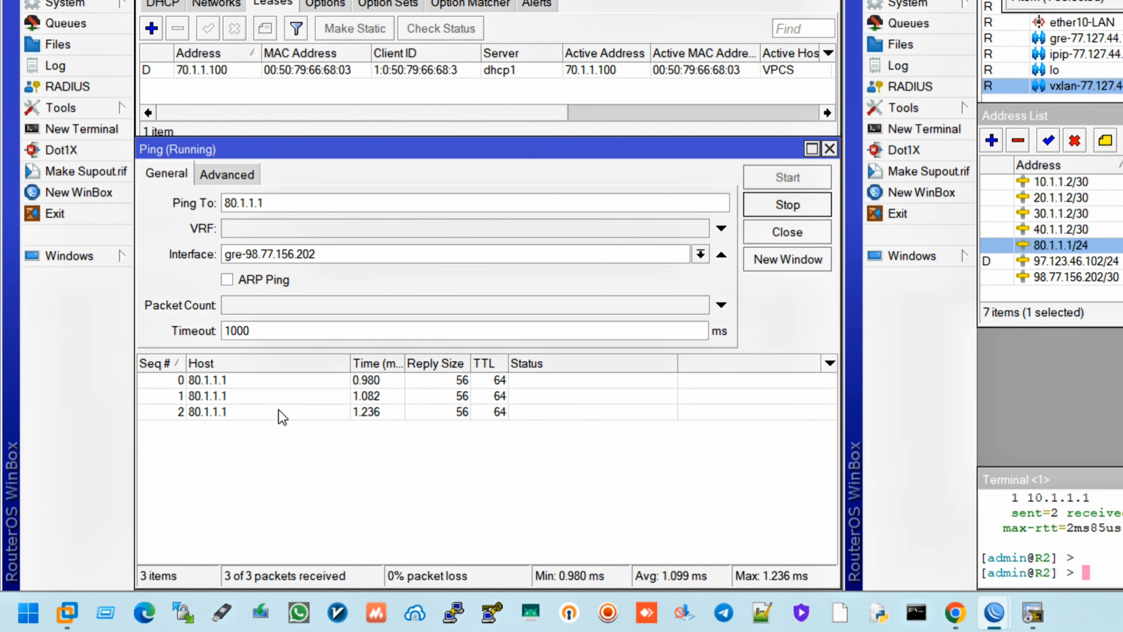
- Rerun the ping to 80.1.1.1 on R1, keeping gre-98.77.156.202 as the interface, and stop it
left_click(310, 257)
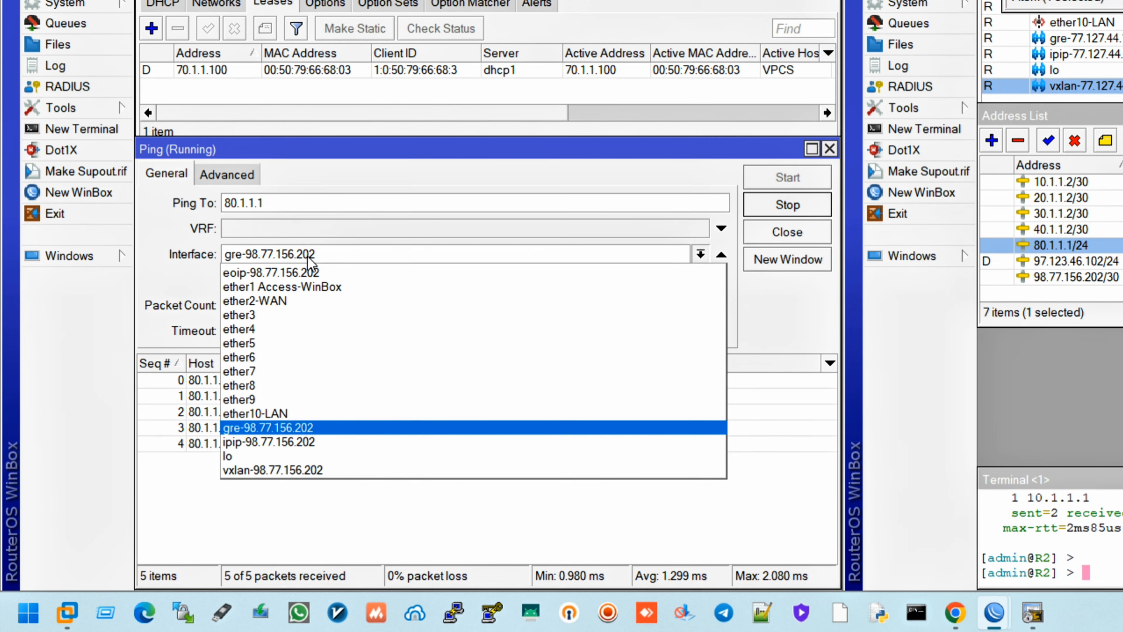
left_click(261, 479)
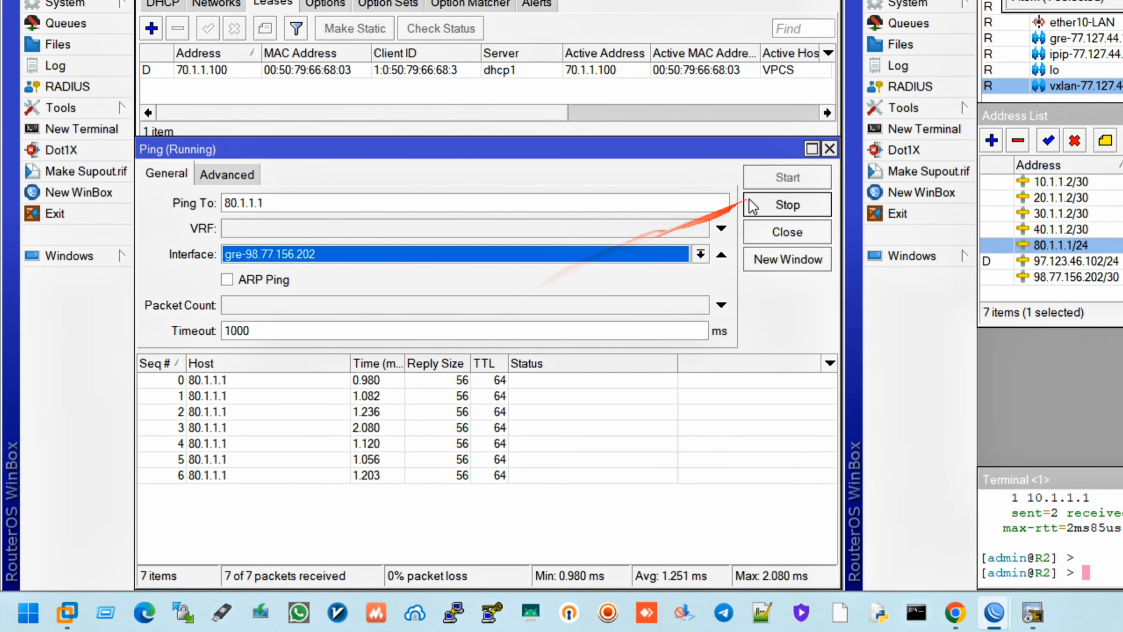
left_click(768, 204)
left_click(778, 181)
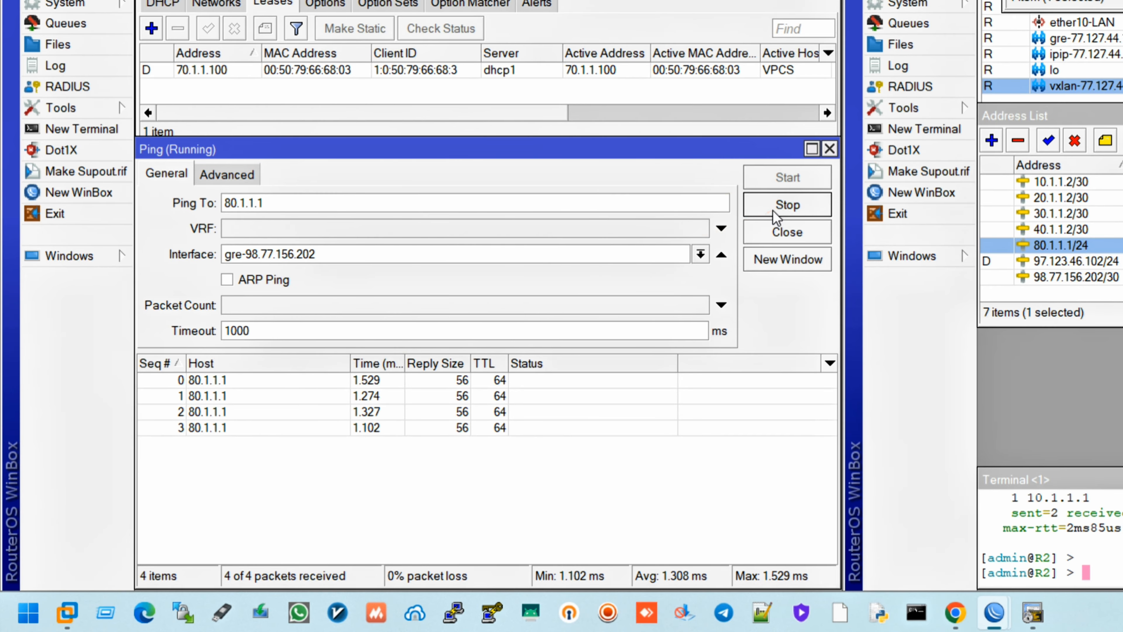
left_click(777, 208)
- Ping 80.1.1.100 from R1 through the gre-98.77.156.202 interface, stop it and close the ping tool
left_click(434, 203)
type("00")
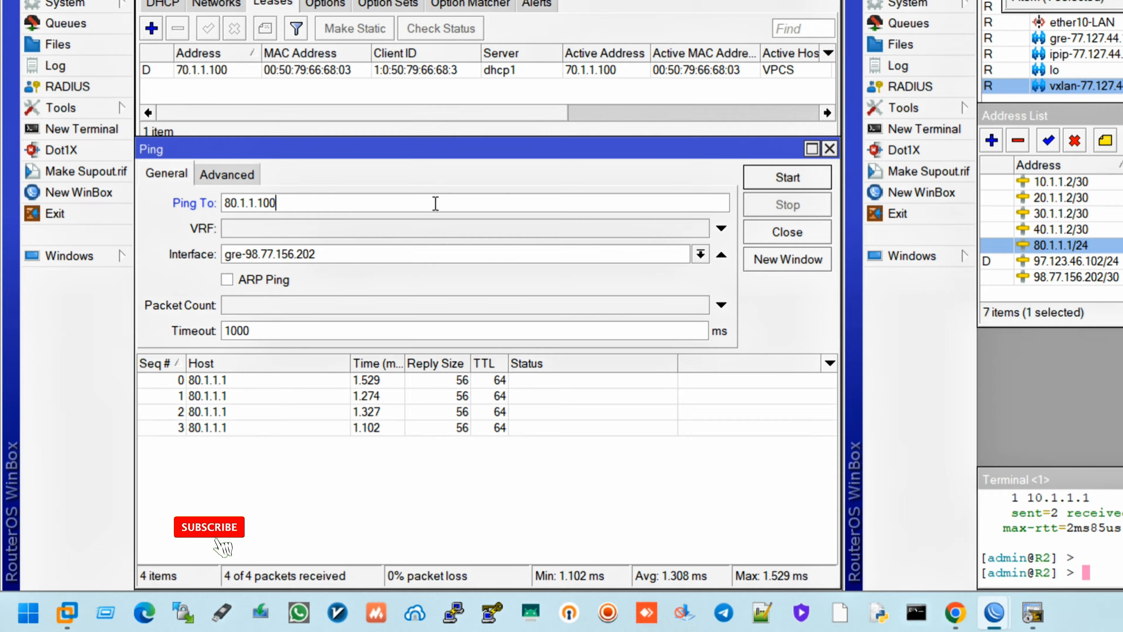
key("Return")
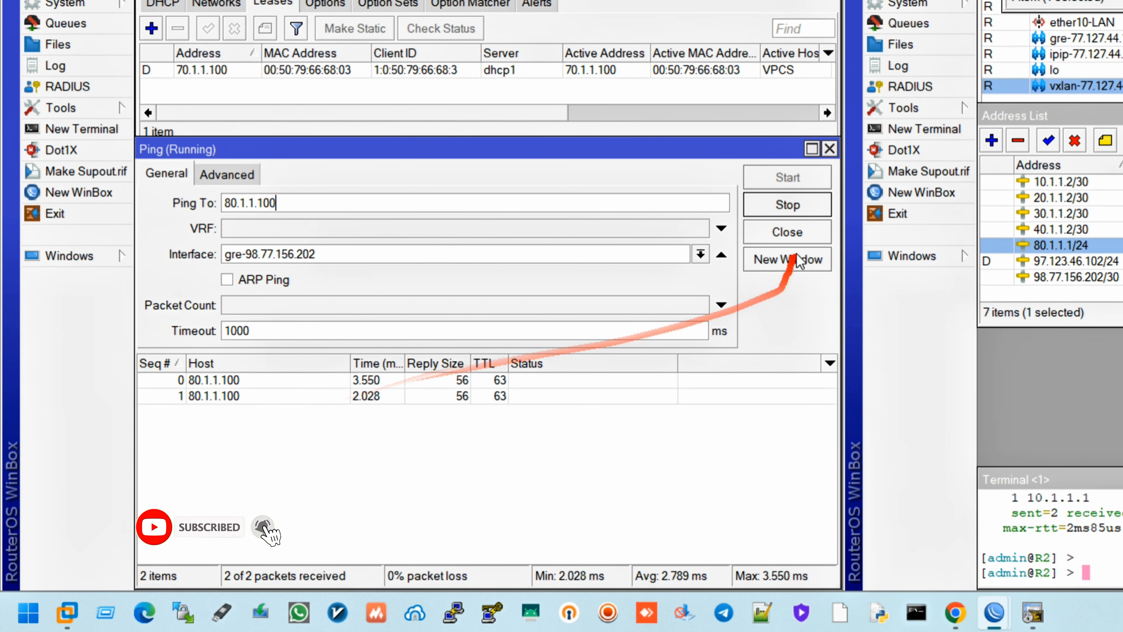
left_click(787, 204)
left_click(829, 149)
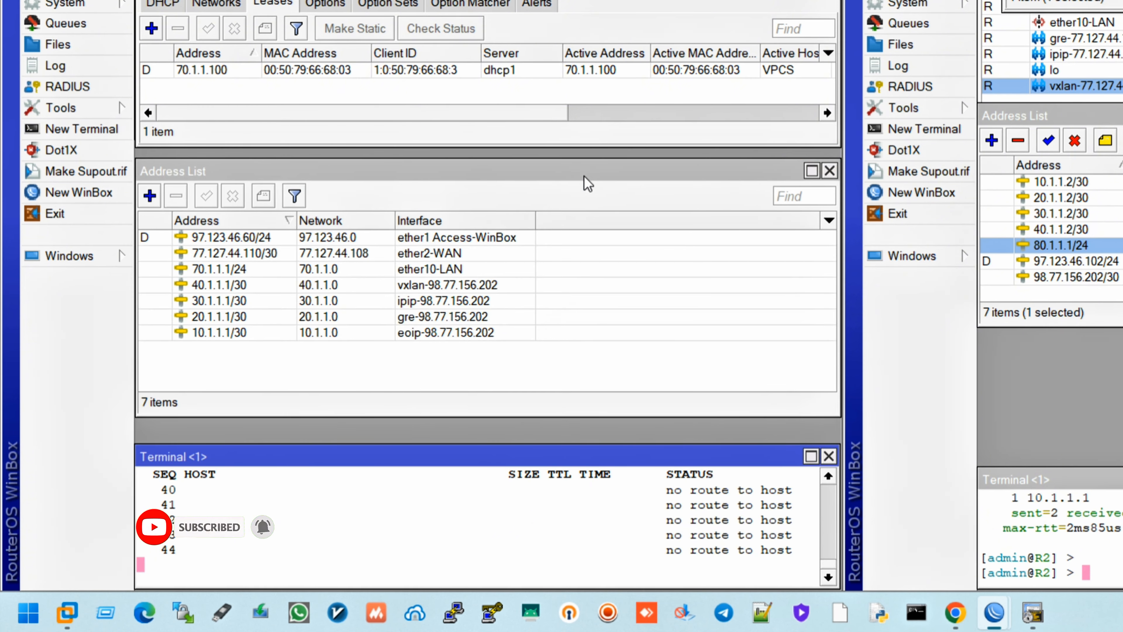
- Stop the ping running in R1's terminal and add blank prompt lines
left_click(539, 549)
key("ctrl+c")
key("Return")
key("Return")
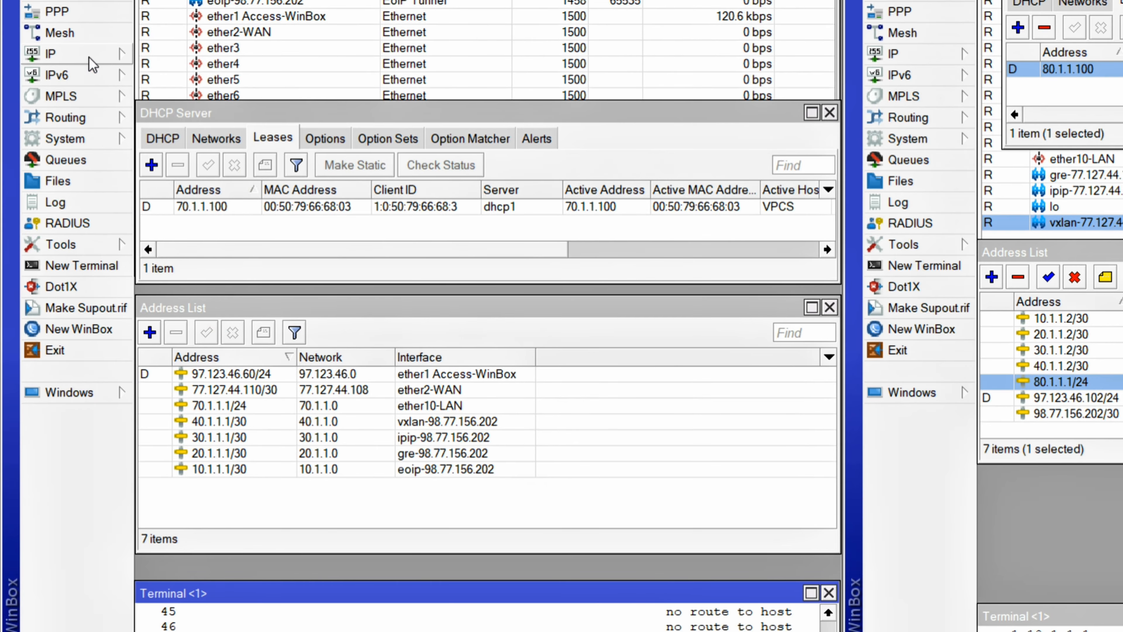
- Add a firewall NAT rule on R1 with chain srcnat and action masquerade
left_click(91, 62)
left_click(161, 199)
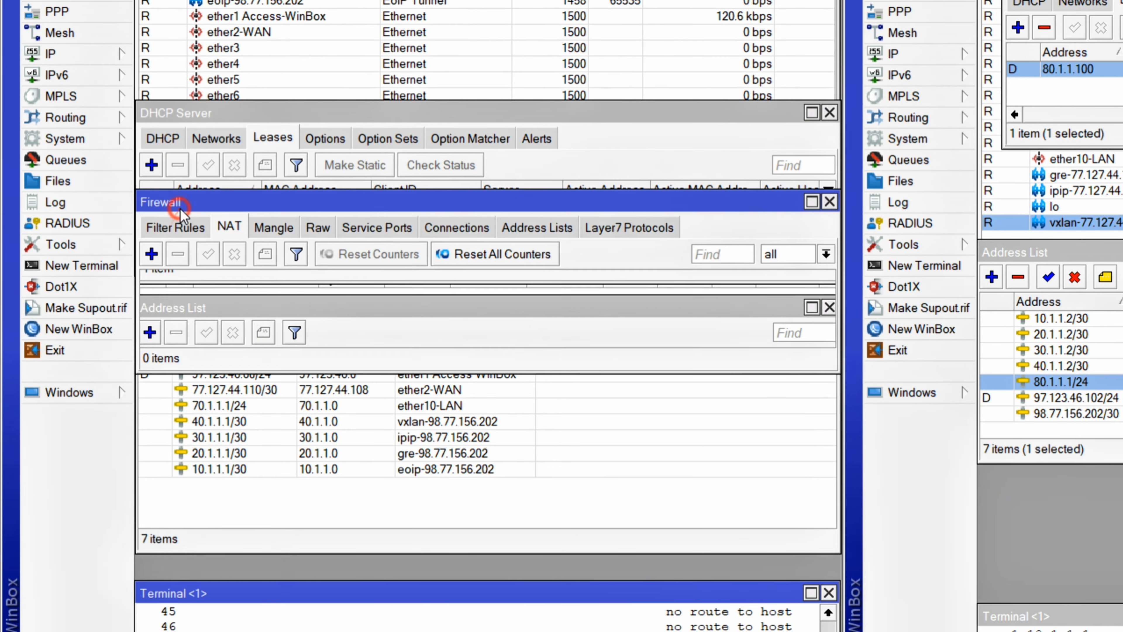
left_click(234, 227)
left_click(151, 253)
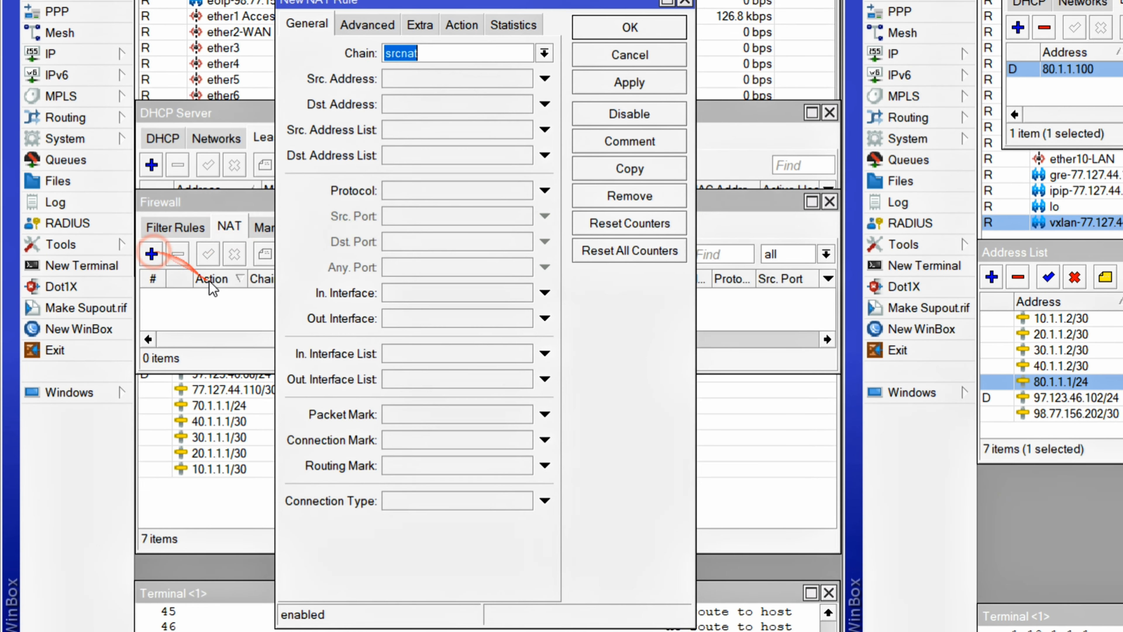
left_click(461, 23)
left_click(458, 52)
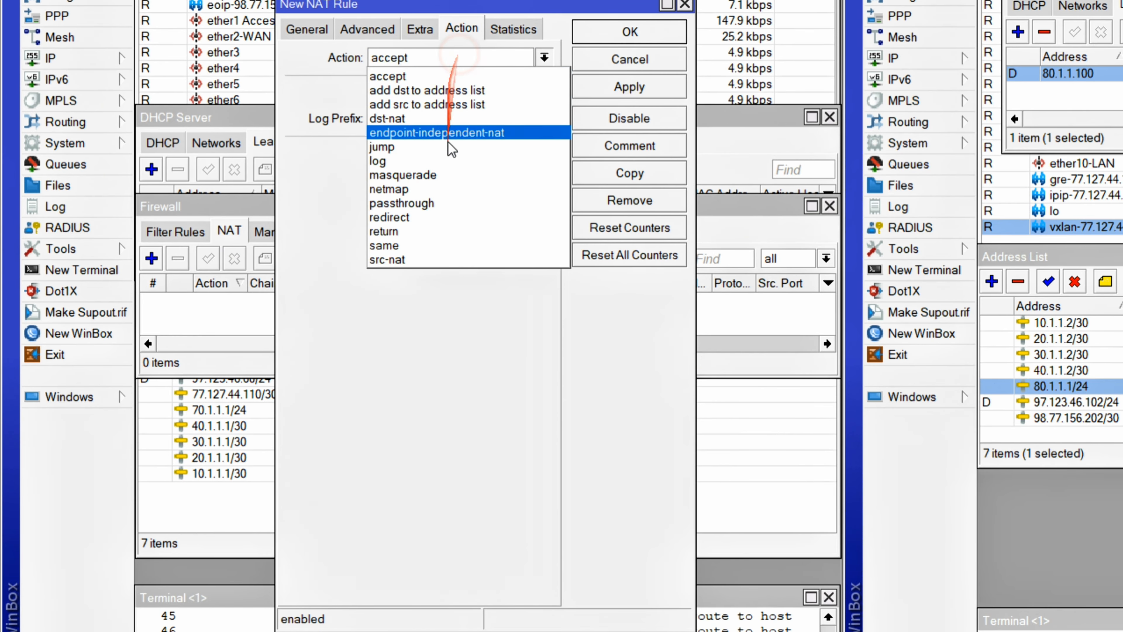
left_click(446, 174)
left_click(628, 89)
left_click(630, 32)
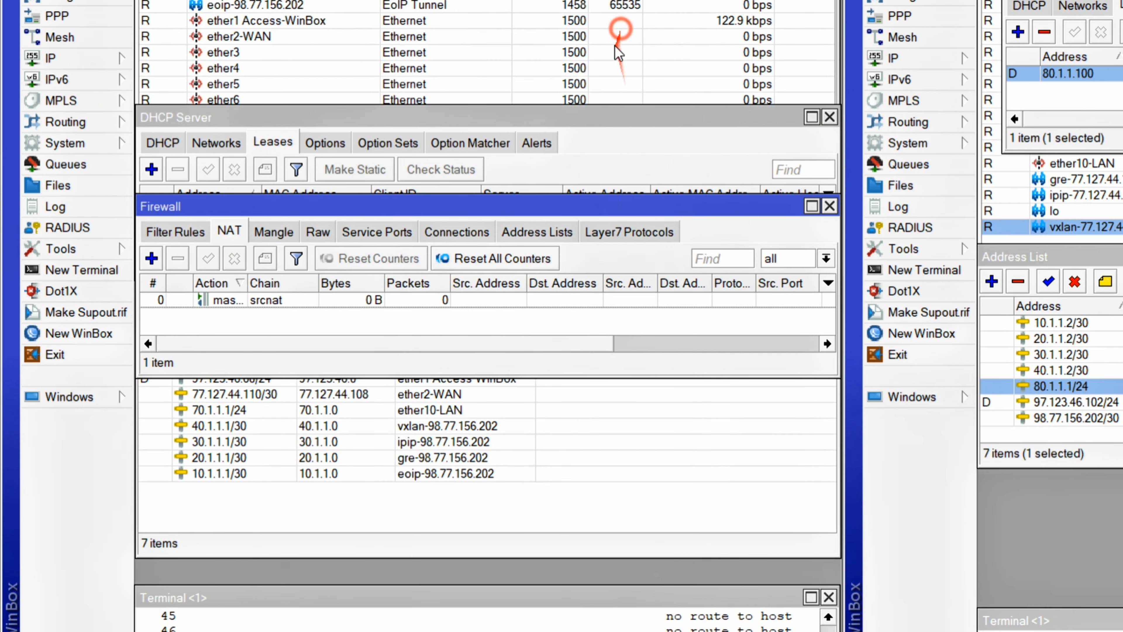
- Start a prerouting mangle rule on R1 with source address list VPN and action mark routing
left_click(274, 233)
left_click(153, 259)
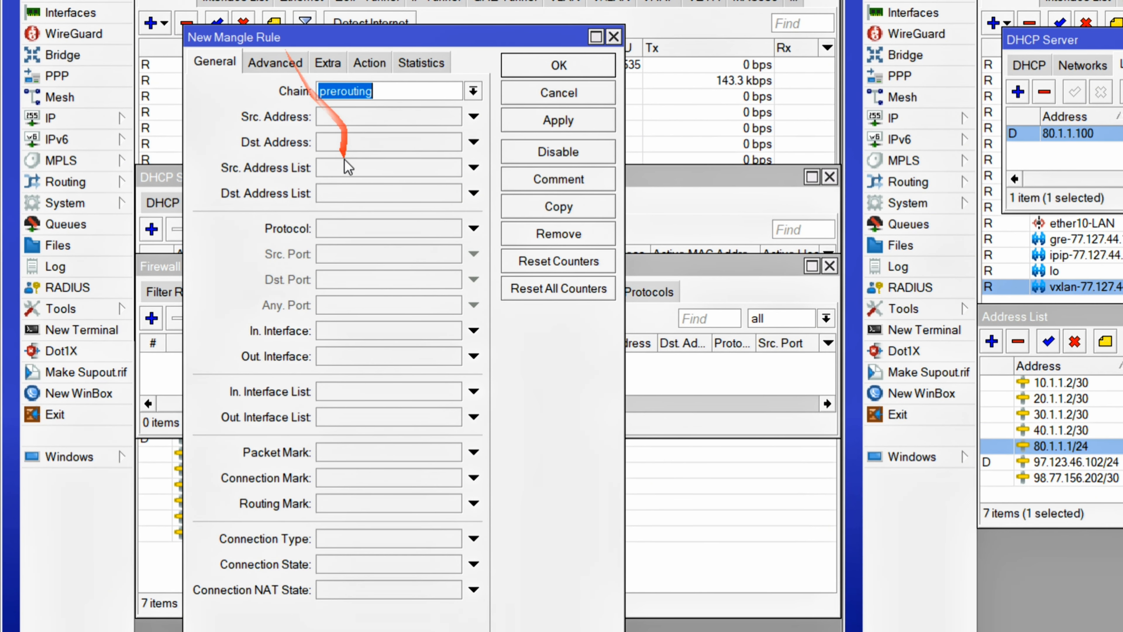
left_click(349, 174)
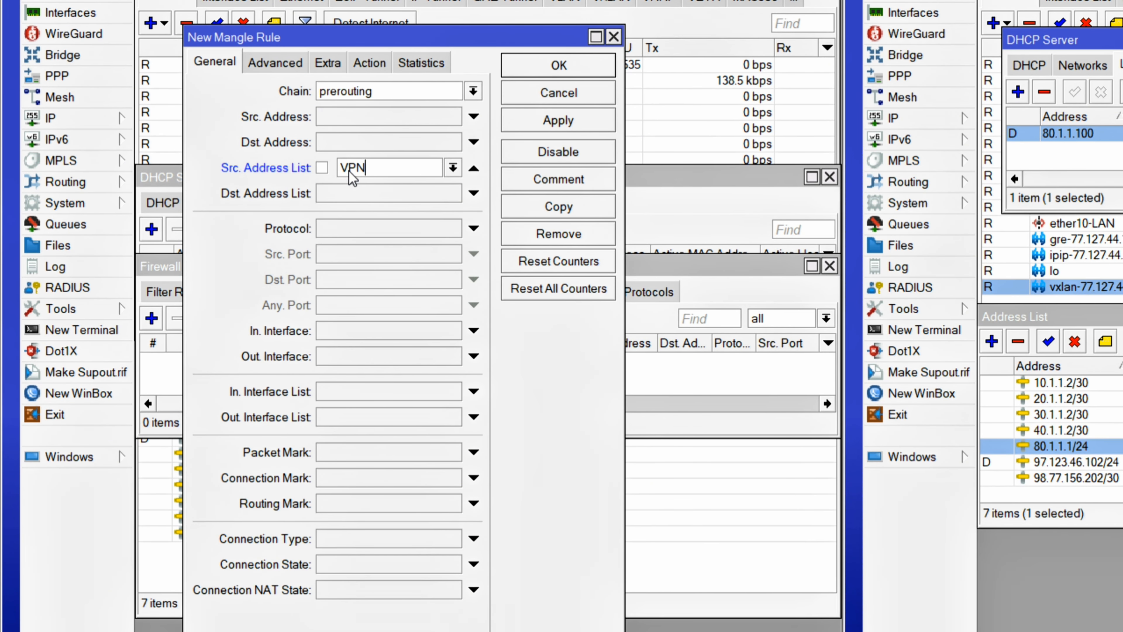
left_click(370, 63)
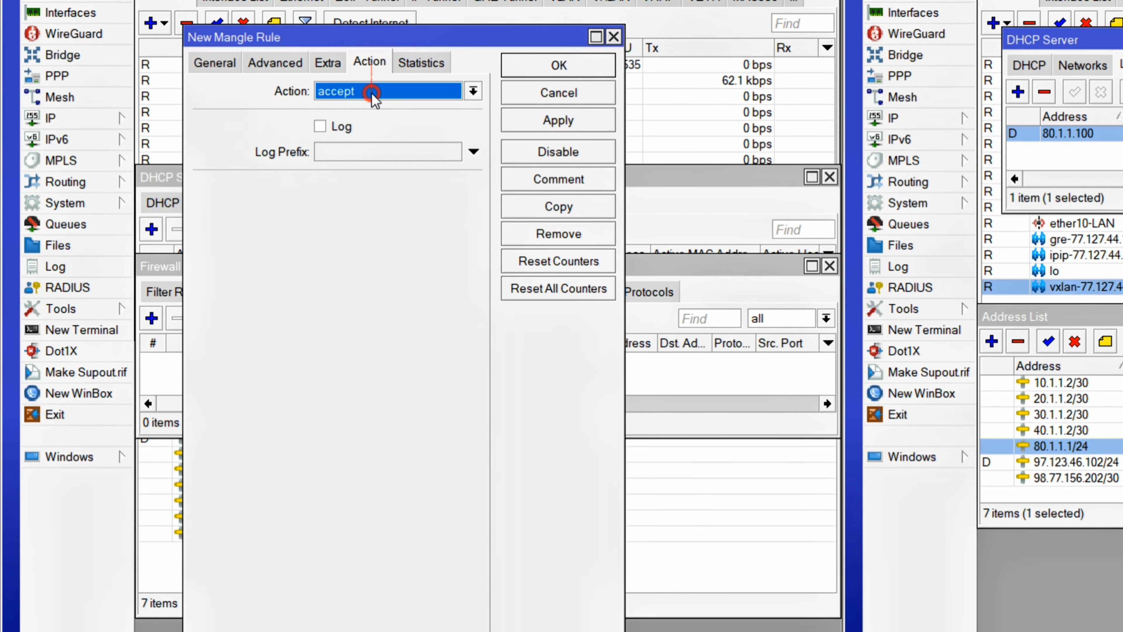
left_click(371, 91)
left_click(396, 279)
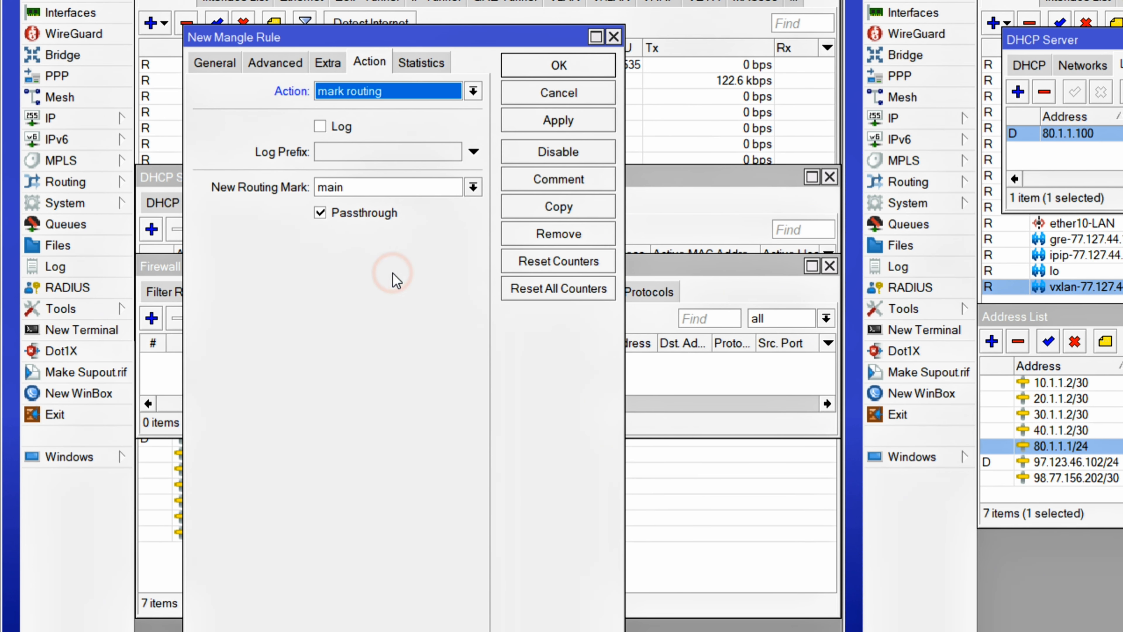
left_click(352, 187)
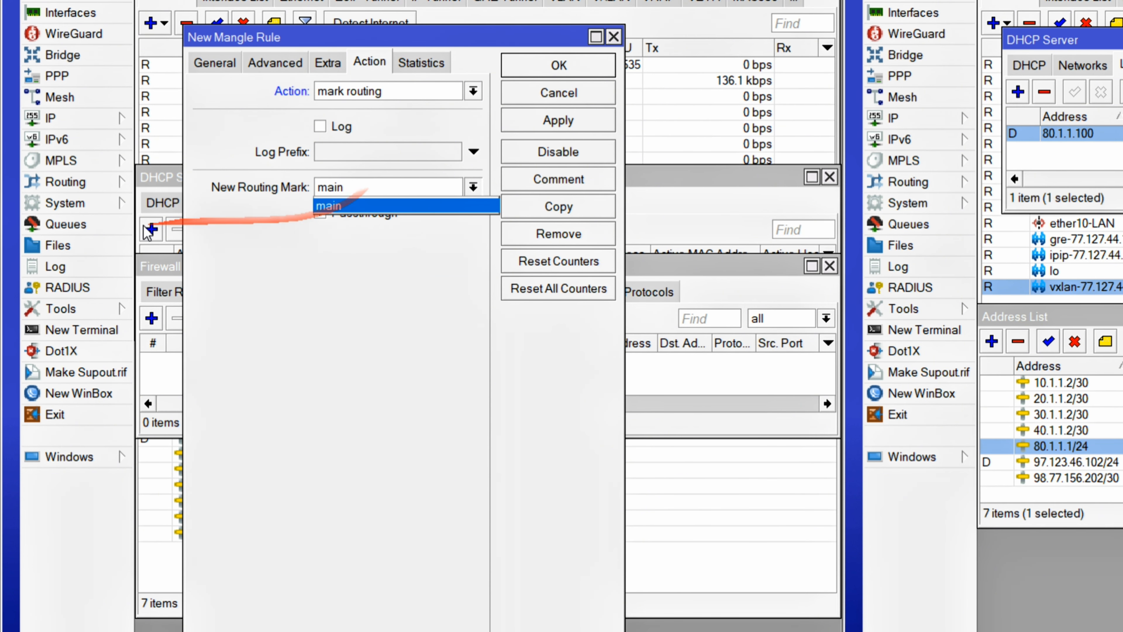
- Create a routing table named VPN with FIB enabled on R1, and close the table list
left_click(90, 179)
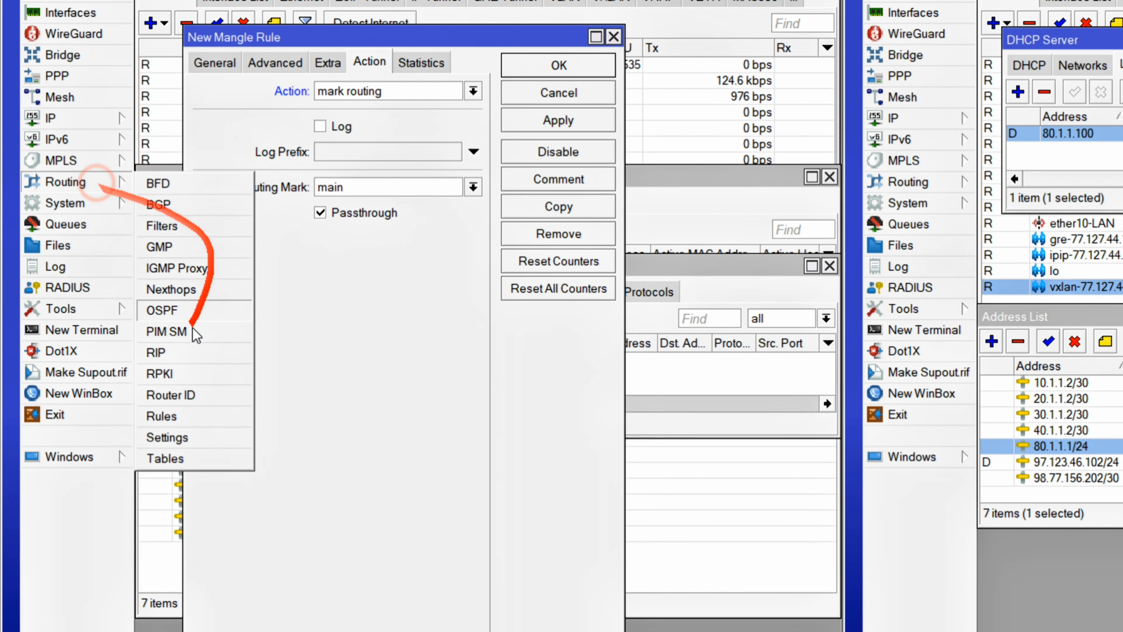
left_click(160, 458)
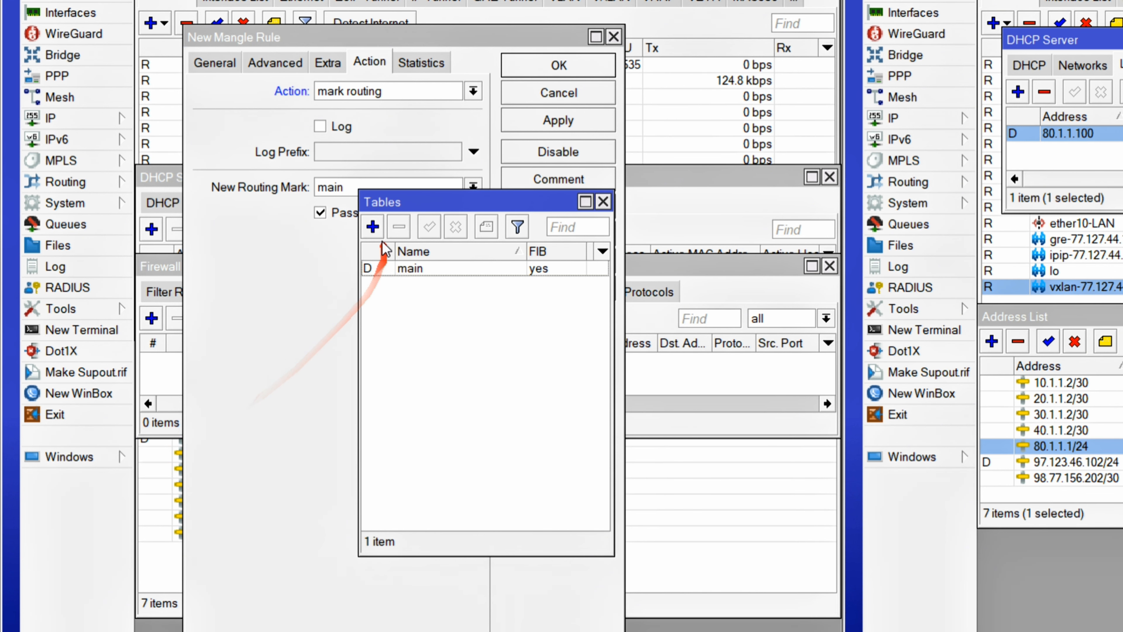
left_click(373, 230)
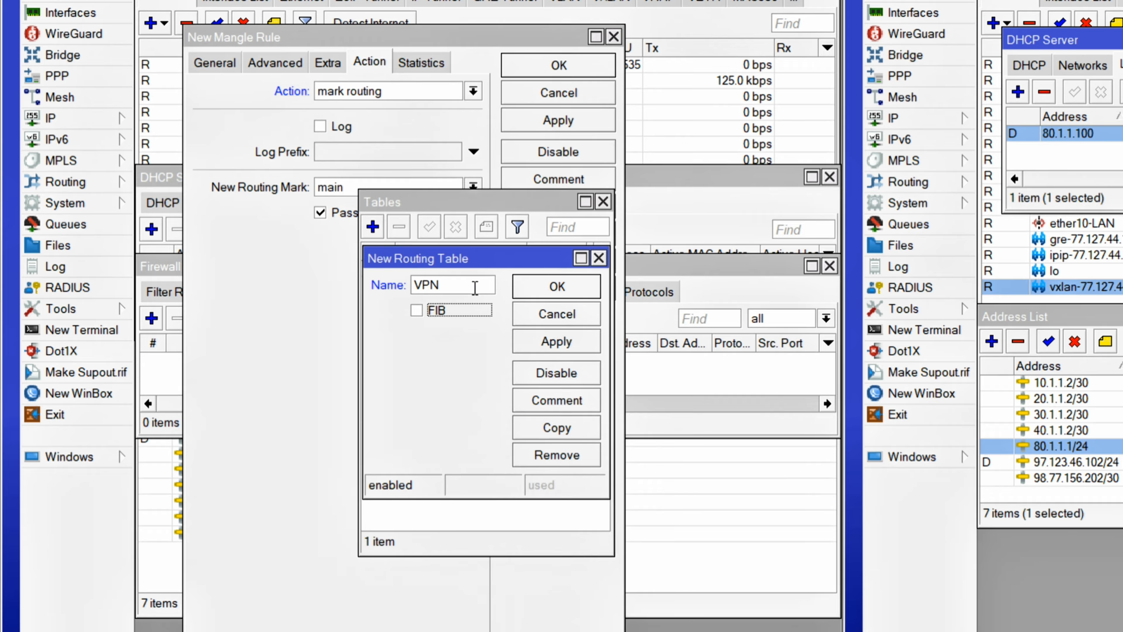
key("Return")
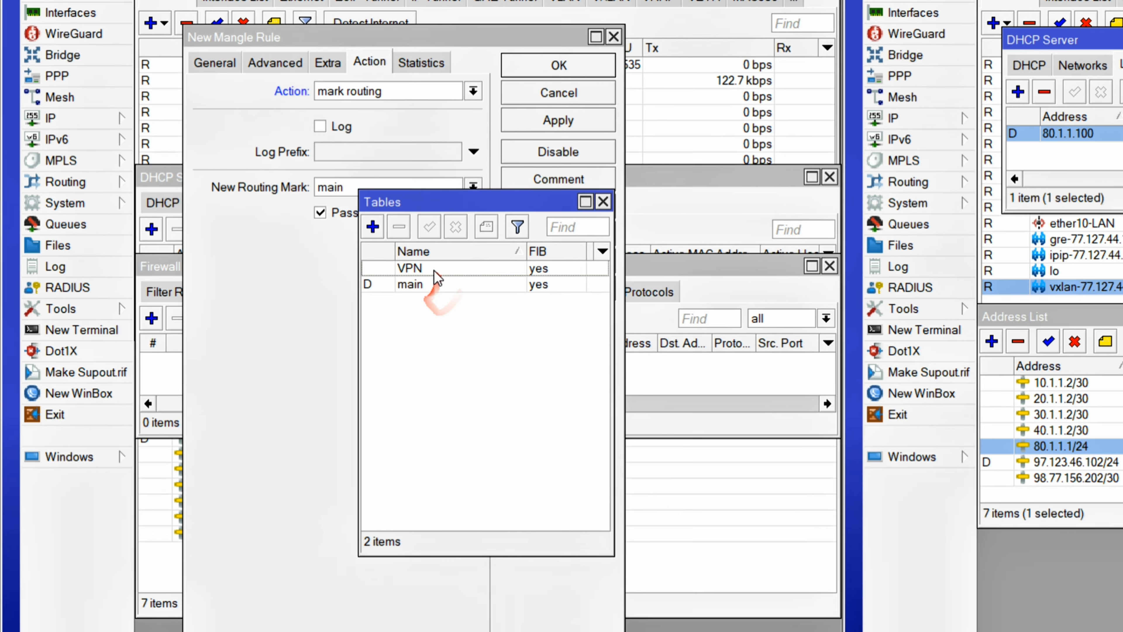
left_click(477, 268)
left_click(603, 202)
- Set the mangle rule's new routing mark to VPN, review its general settings and save the rule
left_click(444, 186)
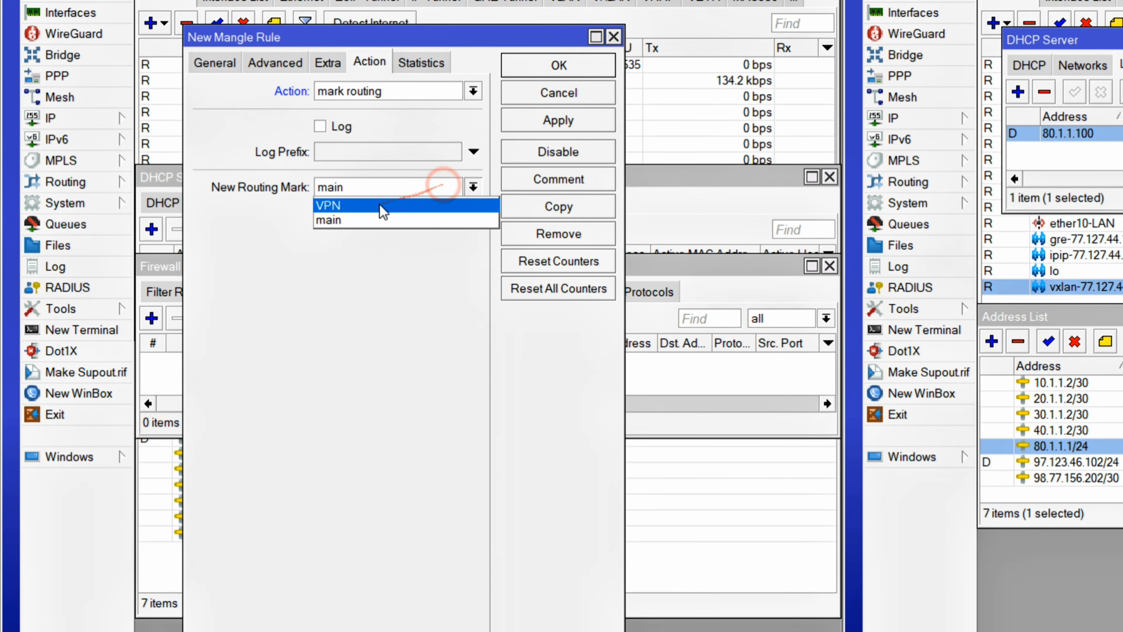
left_click(382, 206)
left_click(531, 125)
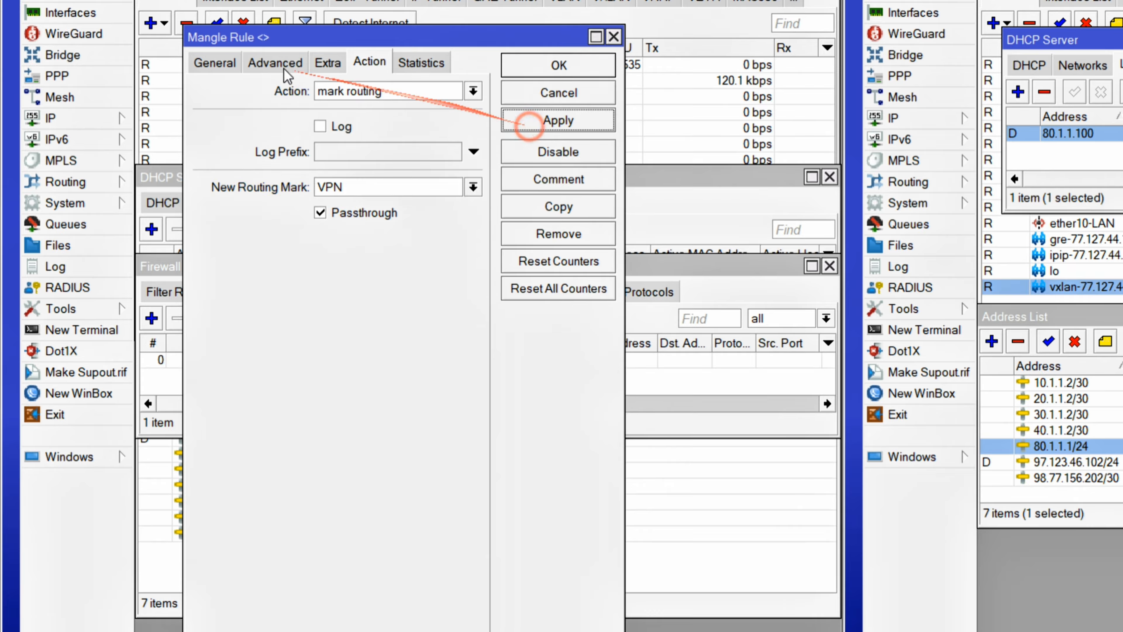
left_click(214, 62)
left_click(533, 67)
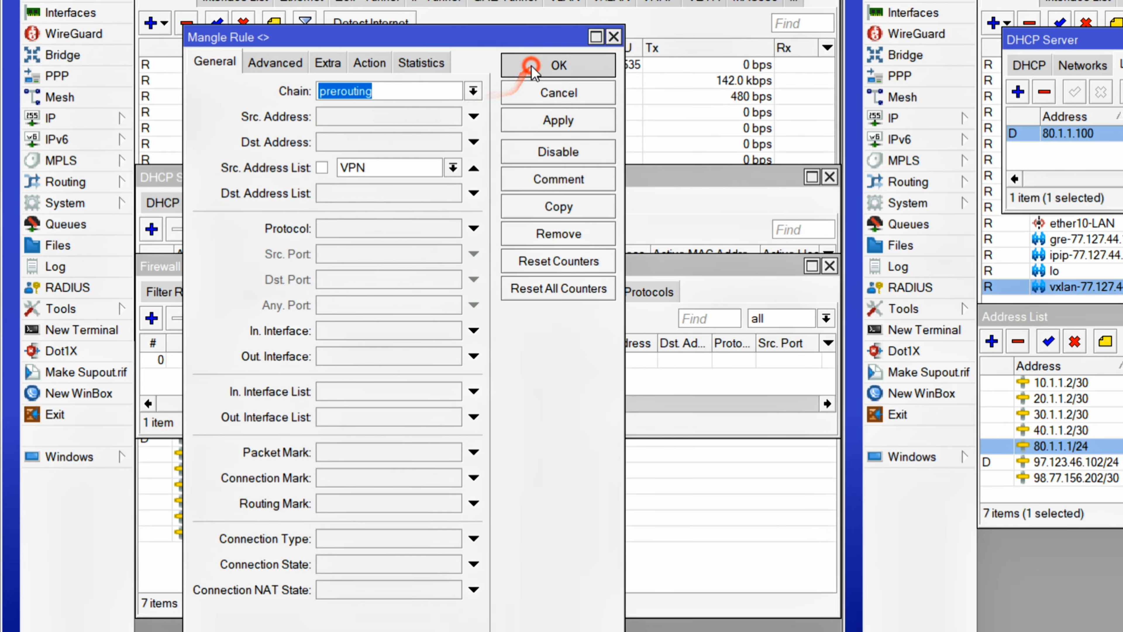
- Start a new firewall address list entry on R1 for the VPN list
left_click(538, 292)
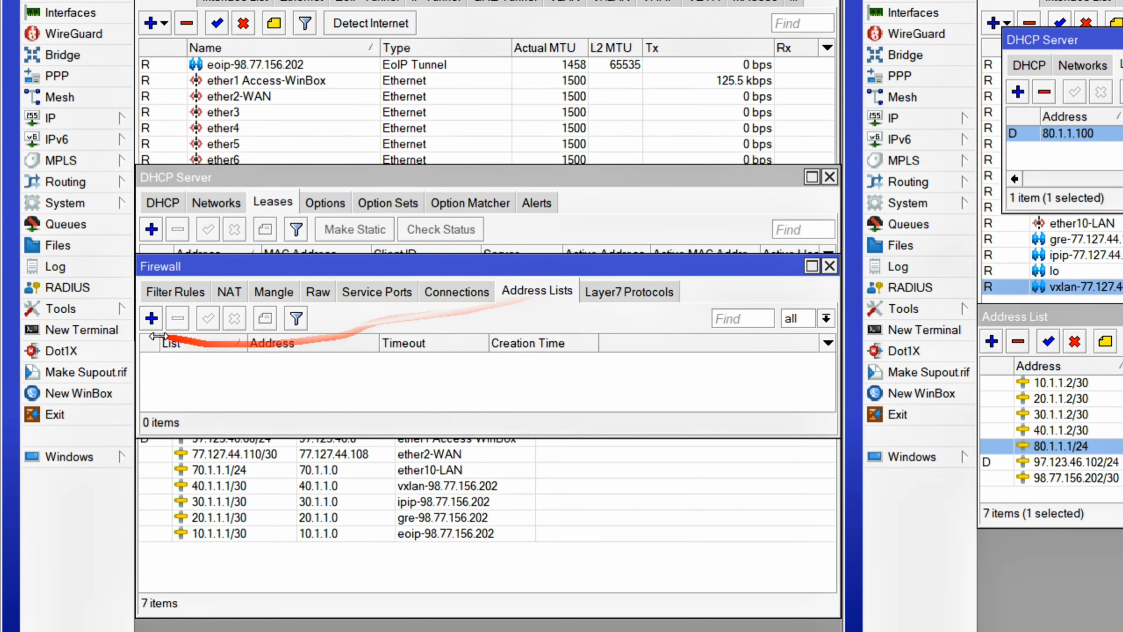
left_click(152, 318)
left_click(546, 285)
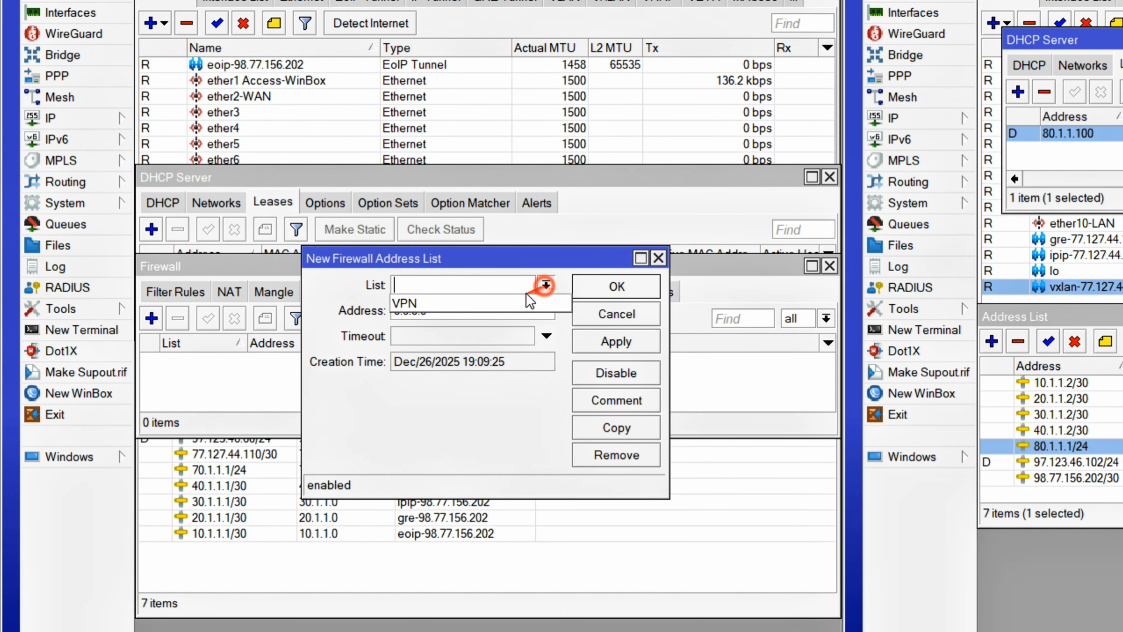
left_click(414, 304)
key("Tab")
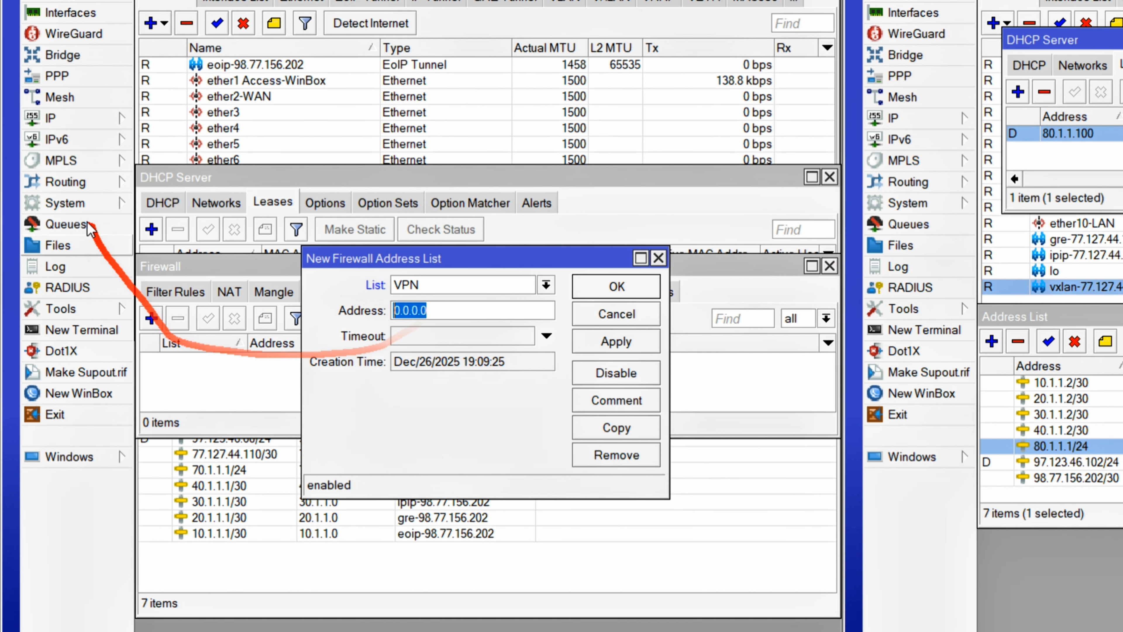
- Copy the leased address 70.1.1.100 from R1's DHCP leases and close the DHCP server window
left_click(196, 186)
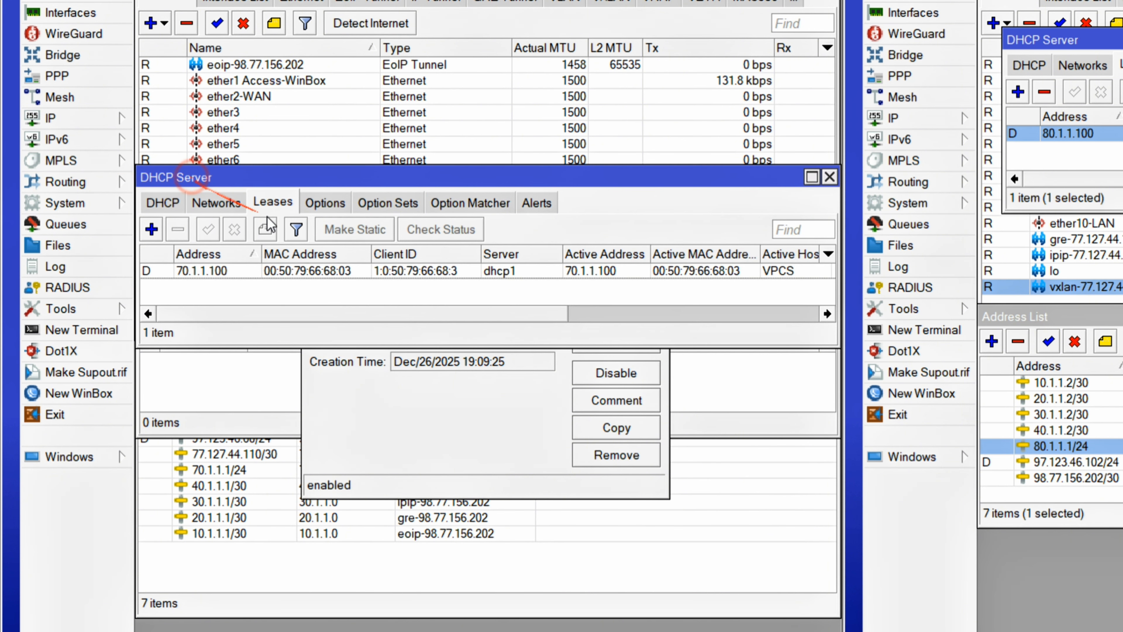
double_click(213, 271)
double_click(438, 221)
right_click(438, 221)
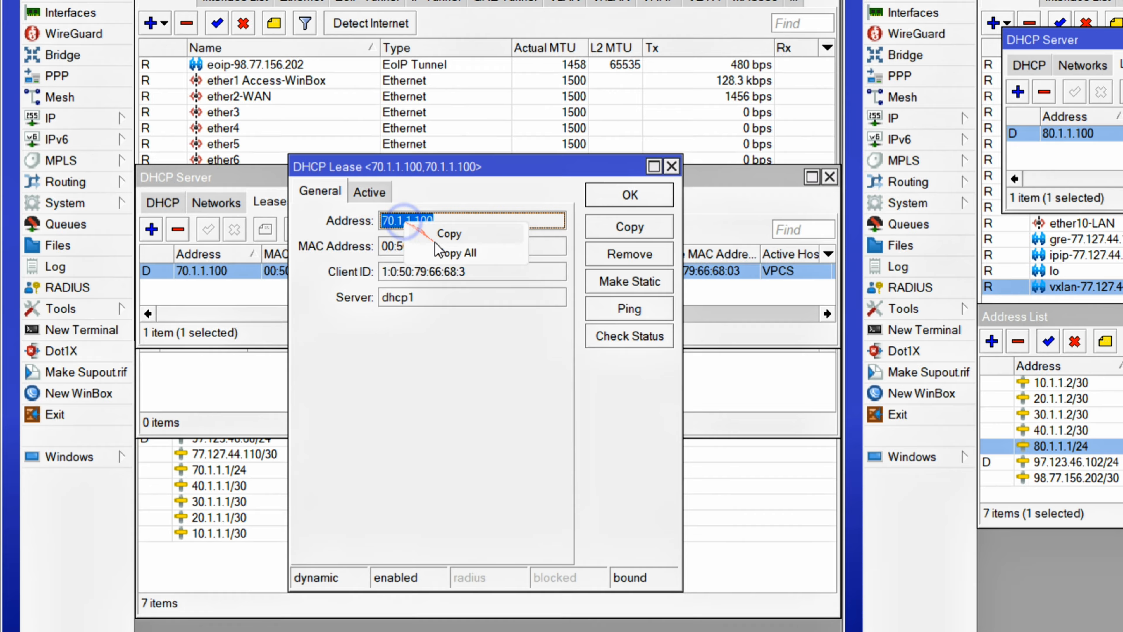
left_click(449, 233)
left_click(642, 202)
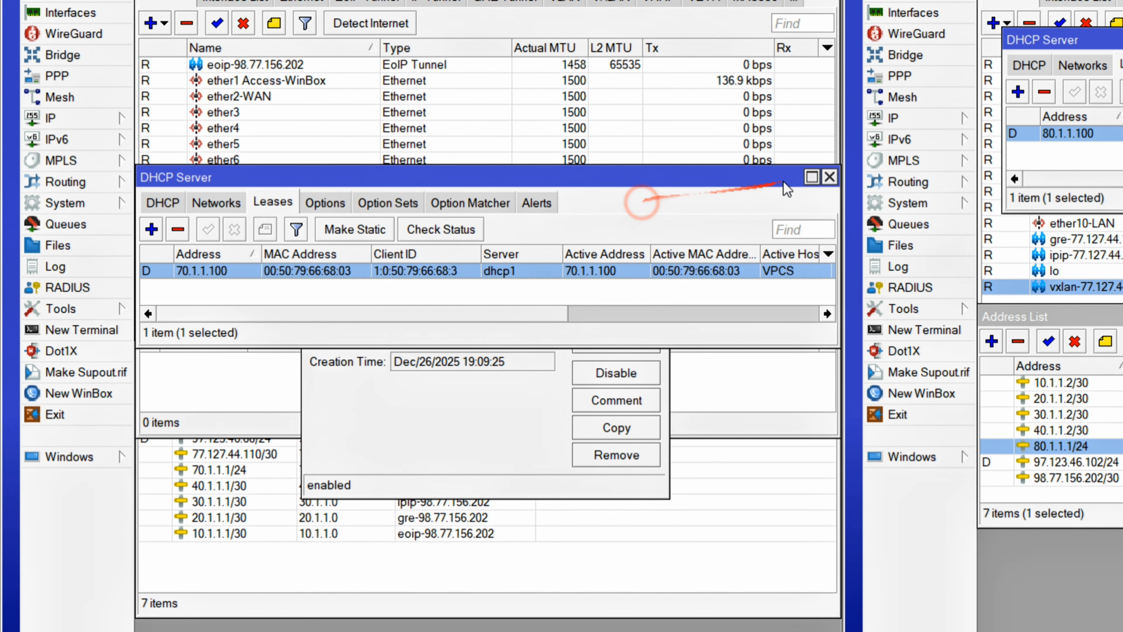
left_click(827, 177)
- Paste 70.1.1.100 as the VPN address list entry's address and save the entry
left_click_drag(537, 311, 391, 311)
key("ctrl+v")
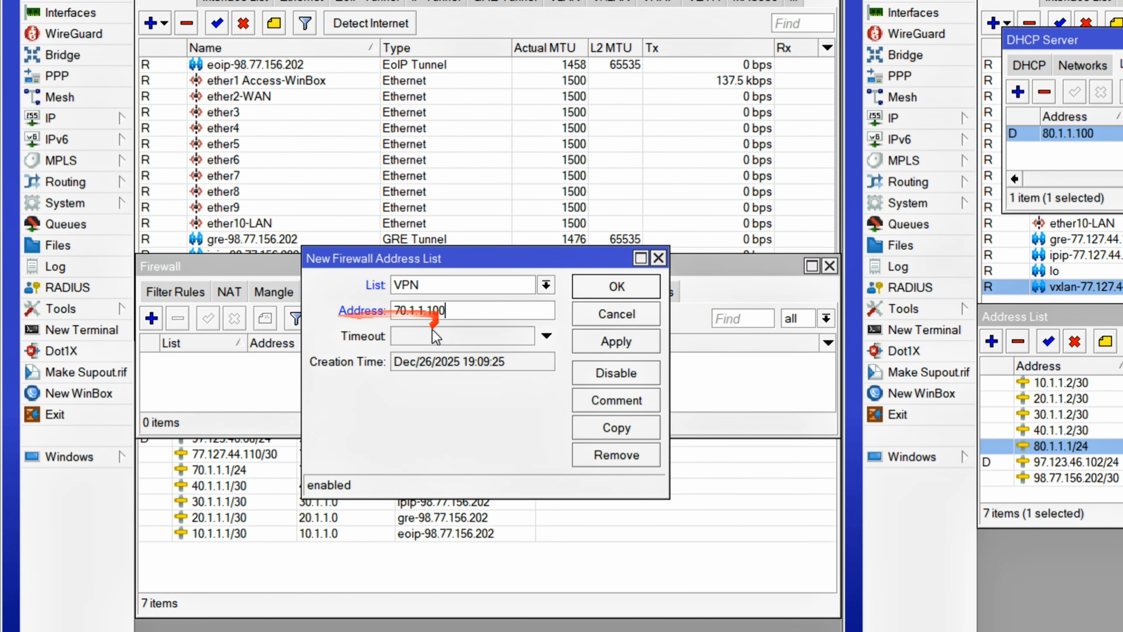
left_click(610, 341)
key("Return")
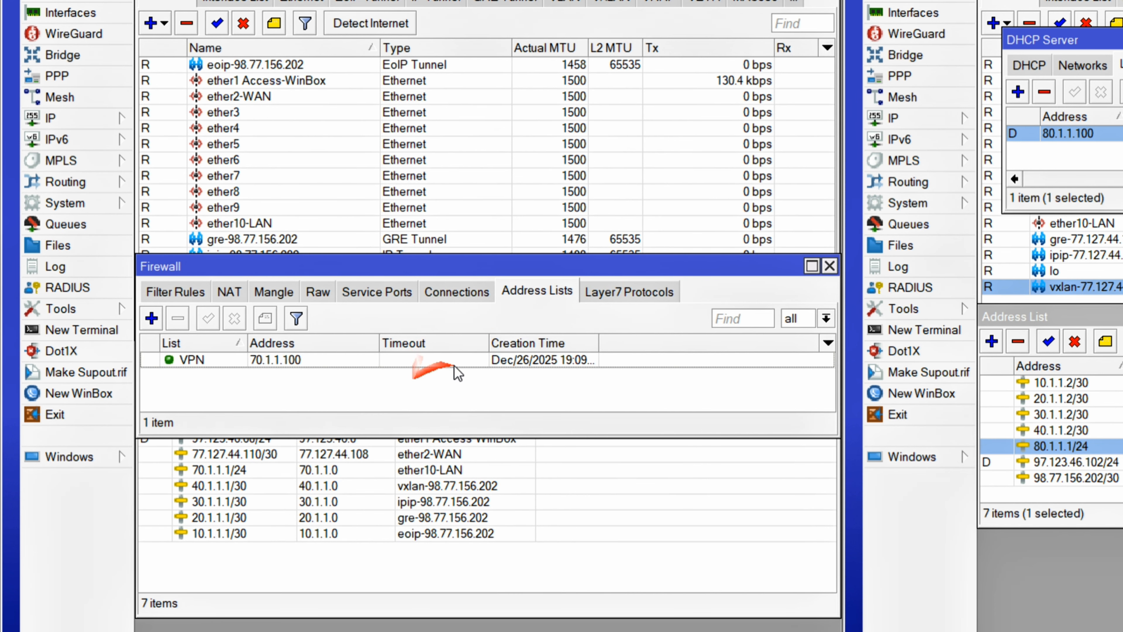
- Check the mangle rule for the VPN list and widen the Action column to show the full action name
left_click(274, 292)
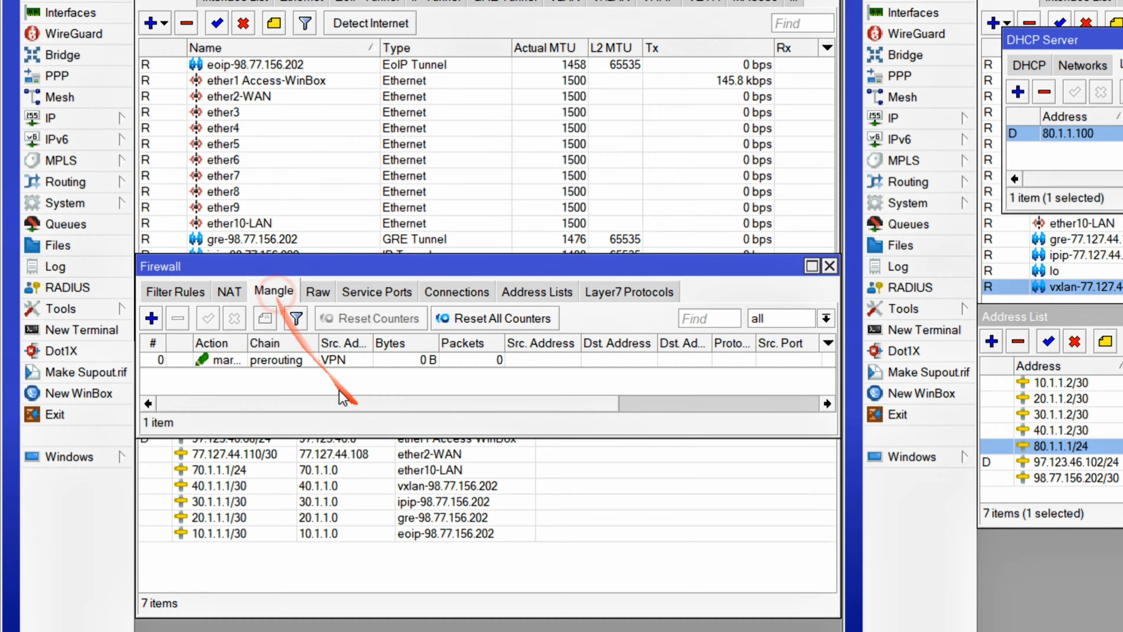
left_click(350, 360)
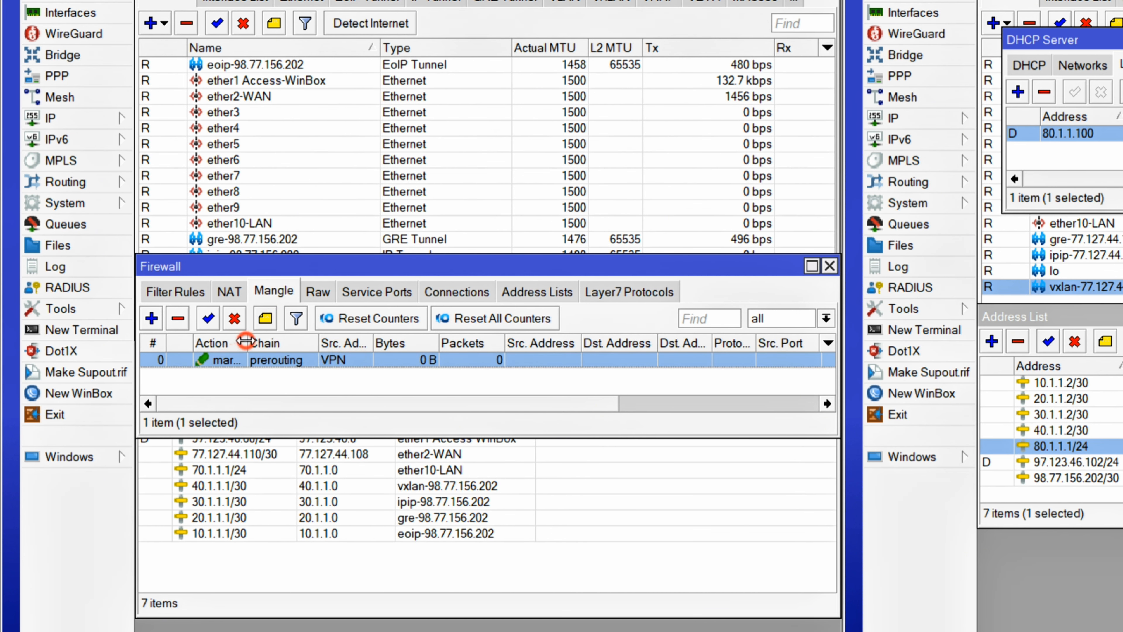
left_click_drag(246, 341, 293, 341)
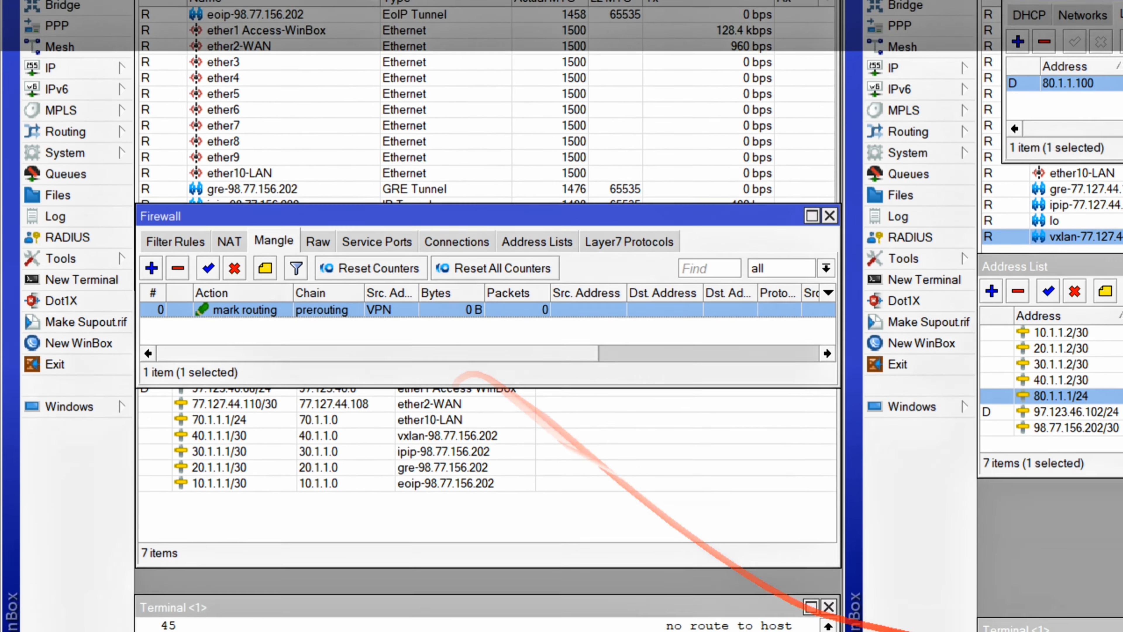
- Move the PC-1 console beside R2's address list, and reposition and enlarge that list so all its tunnel addresses can be read
left_click(1017, 613)
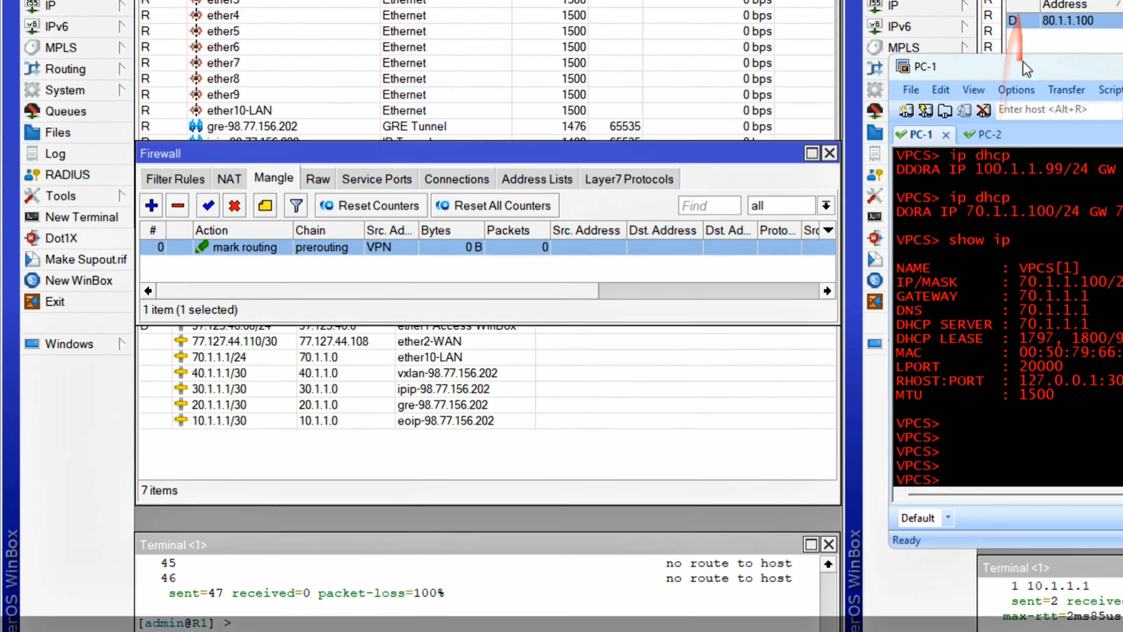
left_click_drag(1026, 69, 739, 34)
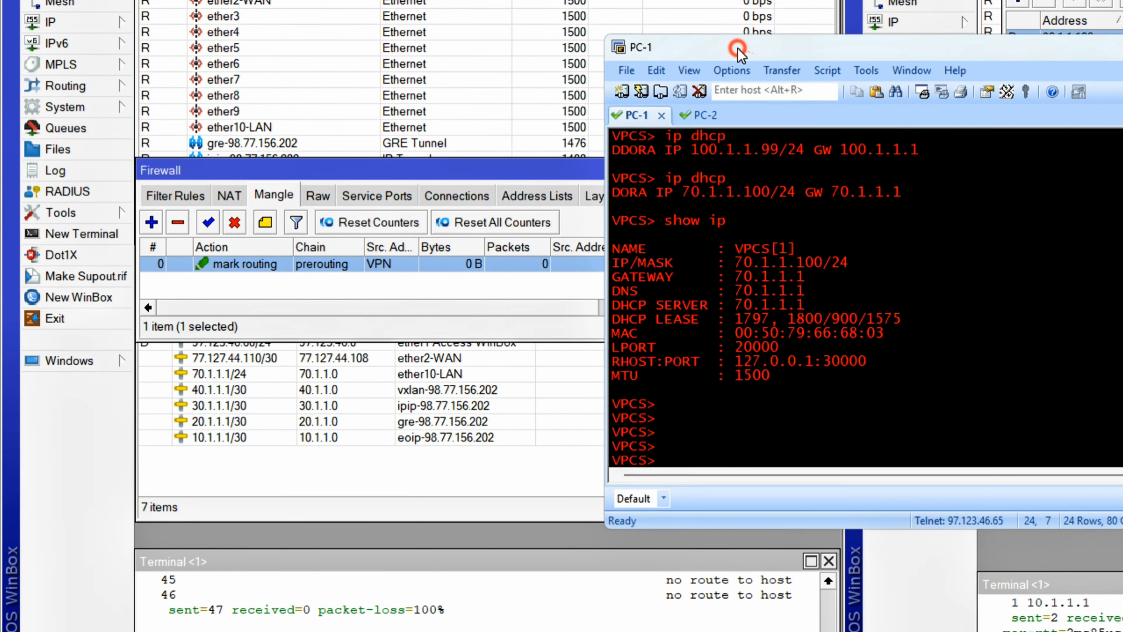
left_click(847, 390)
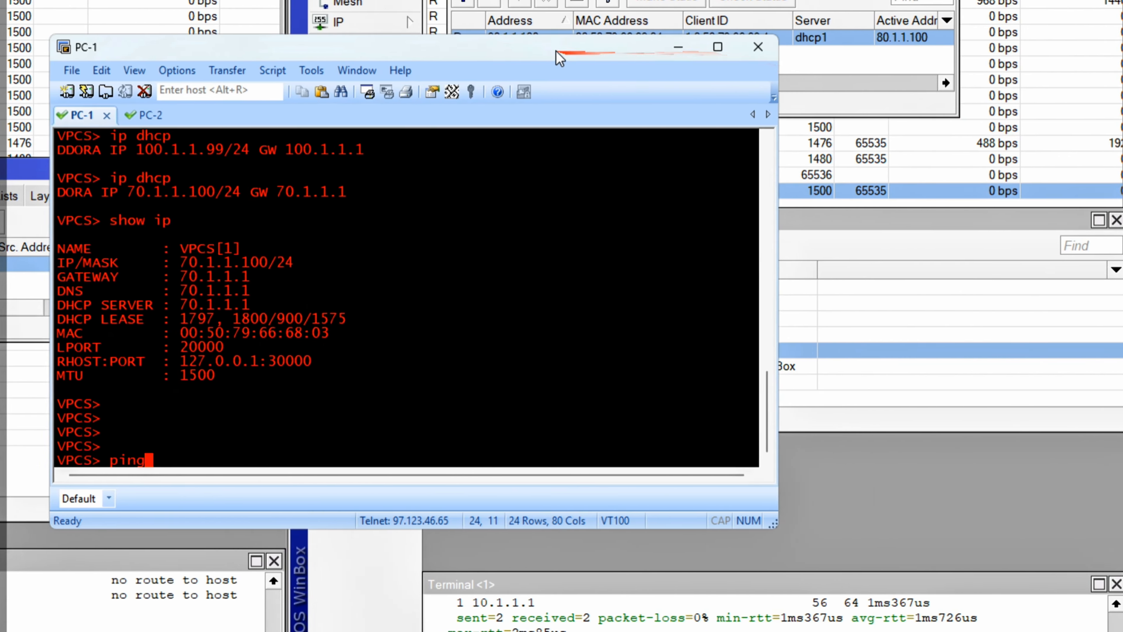
left_click_drag(1111, 53, 941, 34)
left_click_drag(378, 36, 719, 293)
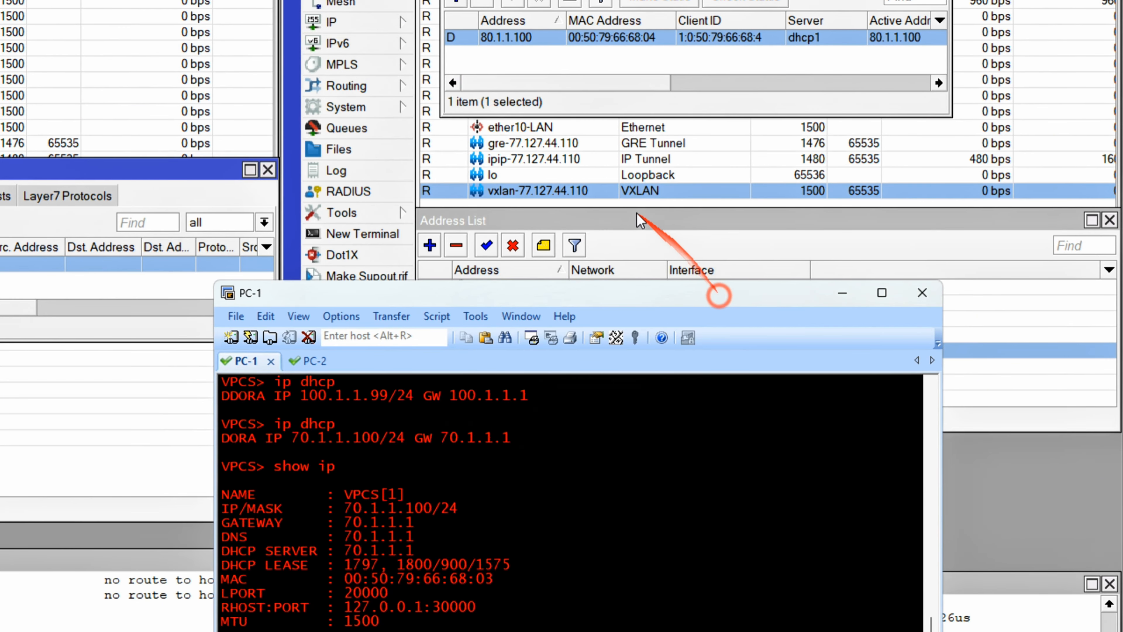
left_click_drag(644, 214, 643, 42)
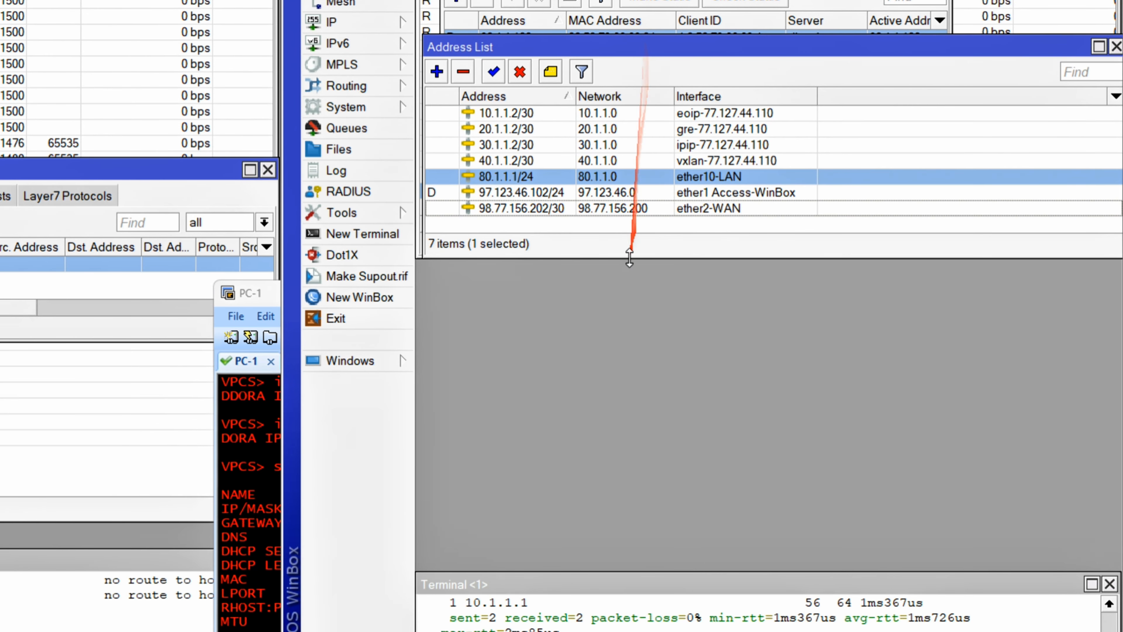
left_click_drag(627, 254, 610, 326)
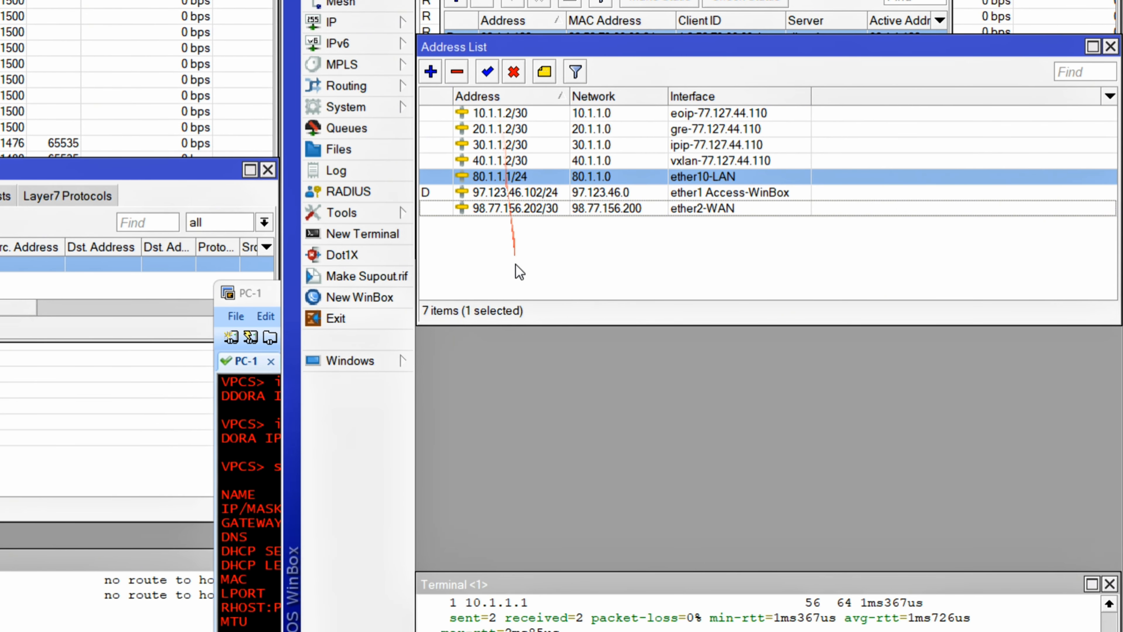
- Place the PC-1 console below R2's addresses, ping 10.1.1.2 over the EoIP tunnel, and stop the ping
left_click(265, 292)
left_click_drag(399, 292, 588, 243)
left_click(582, 462)
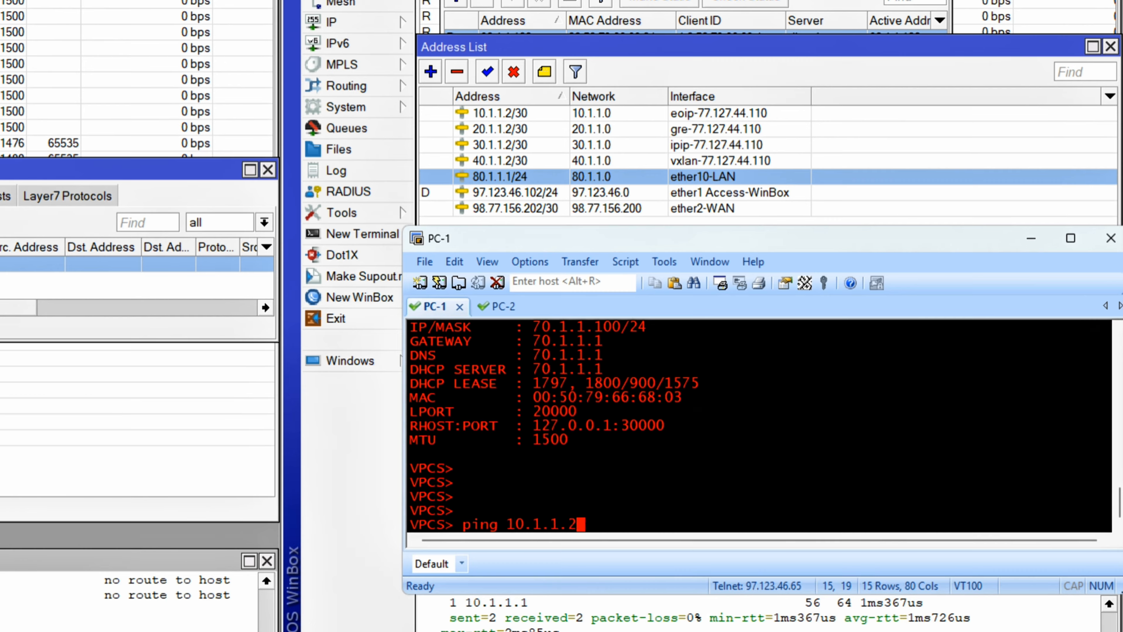
key("Return")
key("ctrl+c")
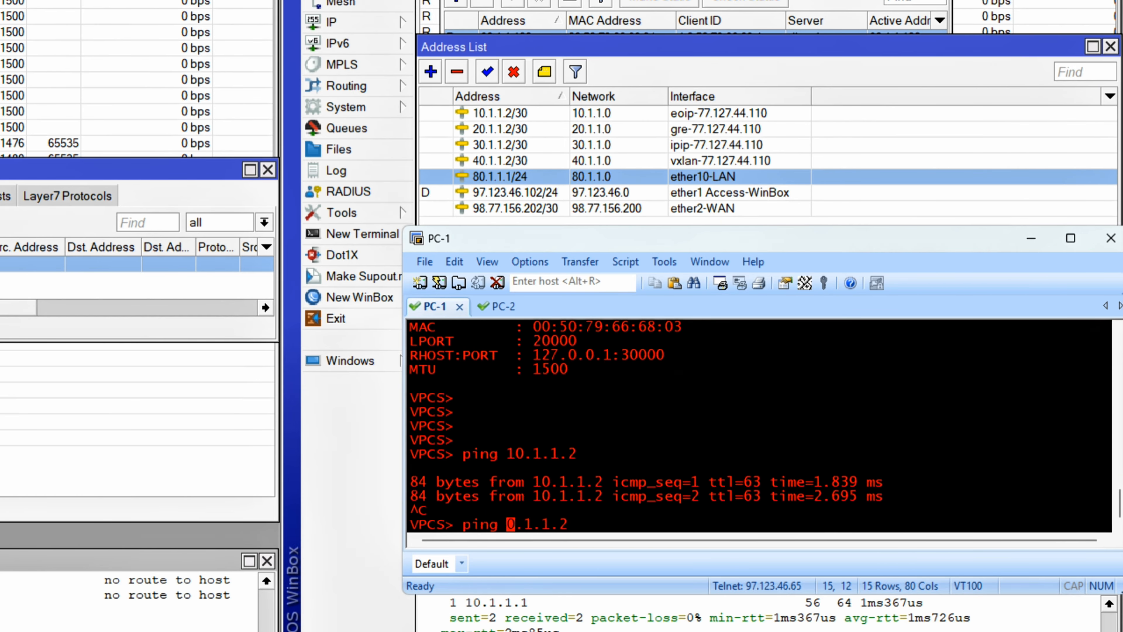
- From PC-1, ping R2's GRE tunnel address 20.1.1.2 and IPIP tunnel address 30.1.1.2, stopping each ping after a few replies
type("2")
key("Return")
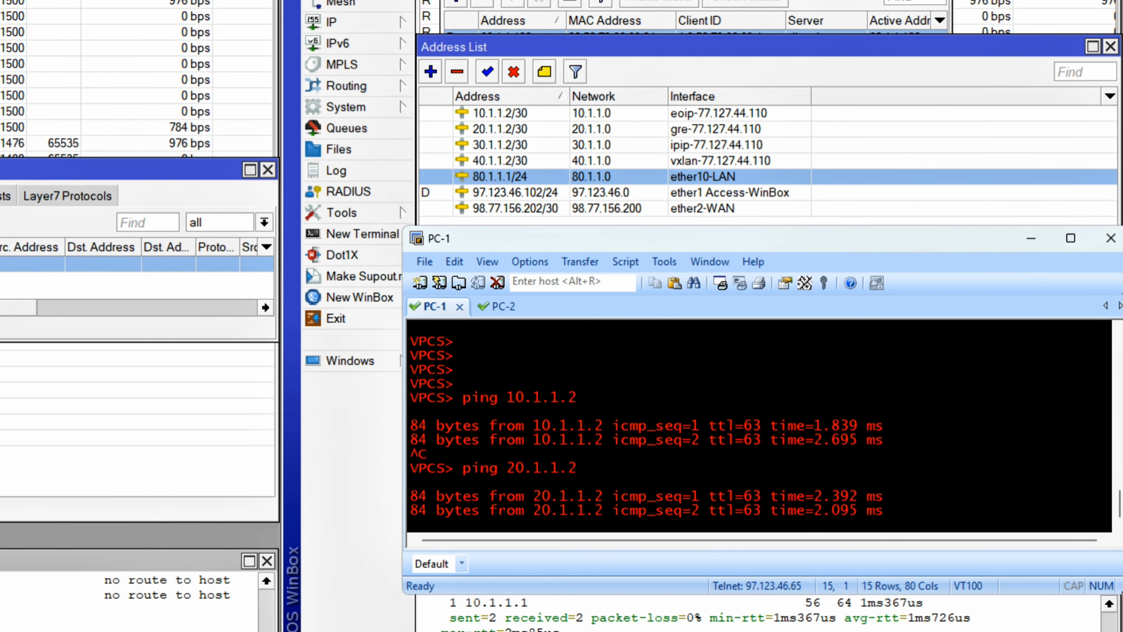
key("ctrl+c")
key("Up")
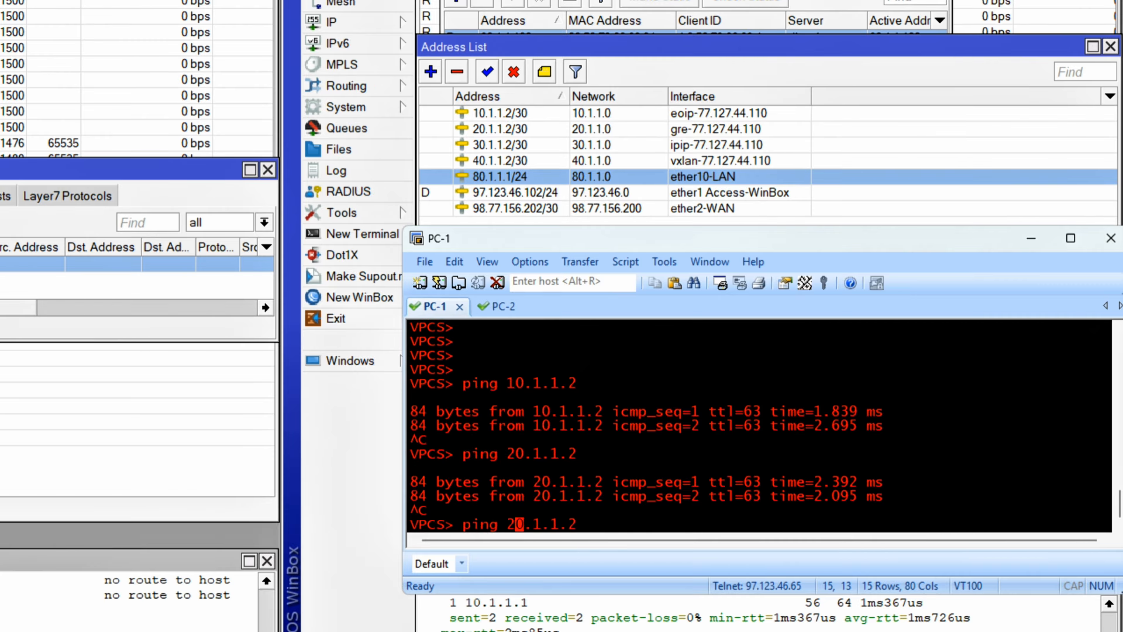
type("3")
key("Return")
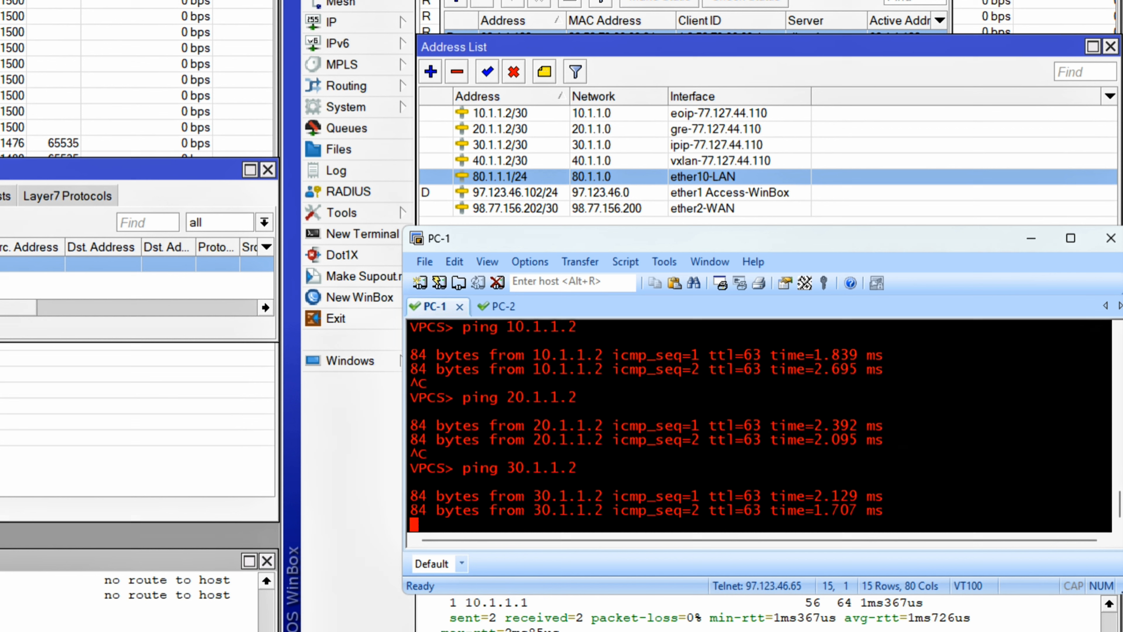
key("ctrl+c")
- Ping R2's VXLAN tunnel address 40.1.1.2 from PC-1 and stop the ping
key("Up")
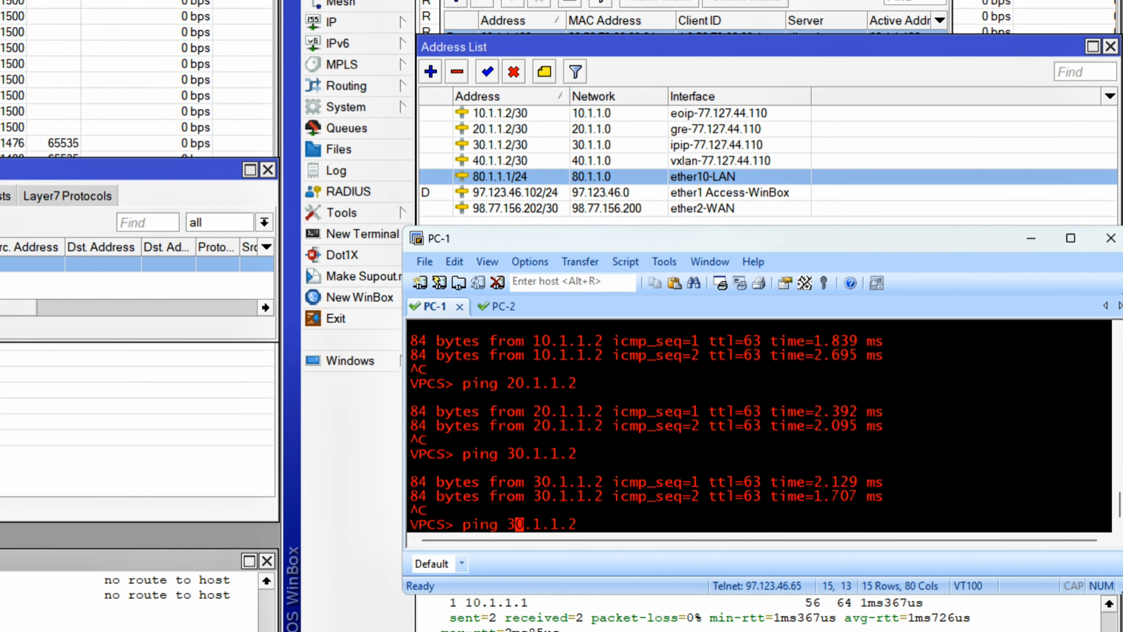
key("BackSpace")
type("4")
key("Return")
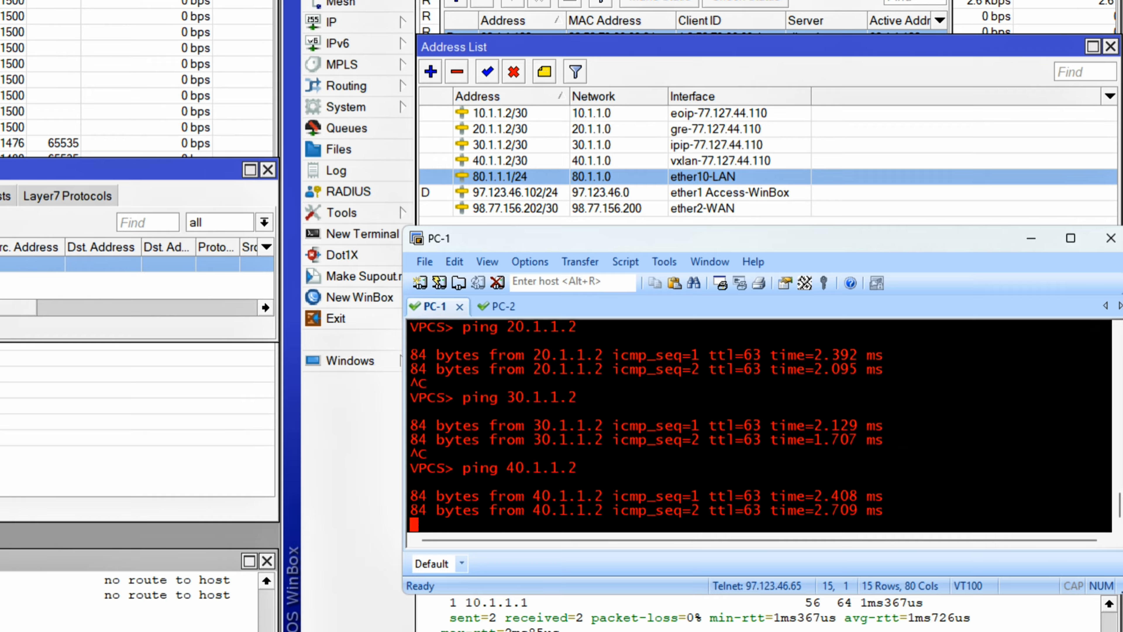
key("ctrl+c")
- Ping 80.1.1.2 in the R2 LAN from PC-1, widen the console, and run the same ping again
key("Up")
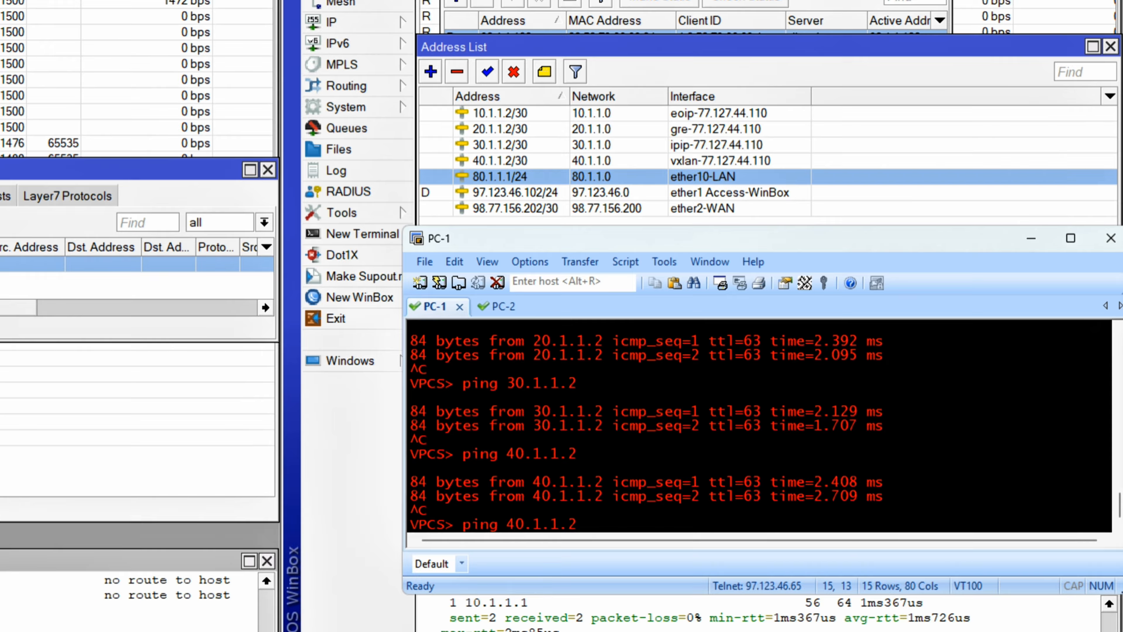
type("8")
key("Return")
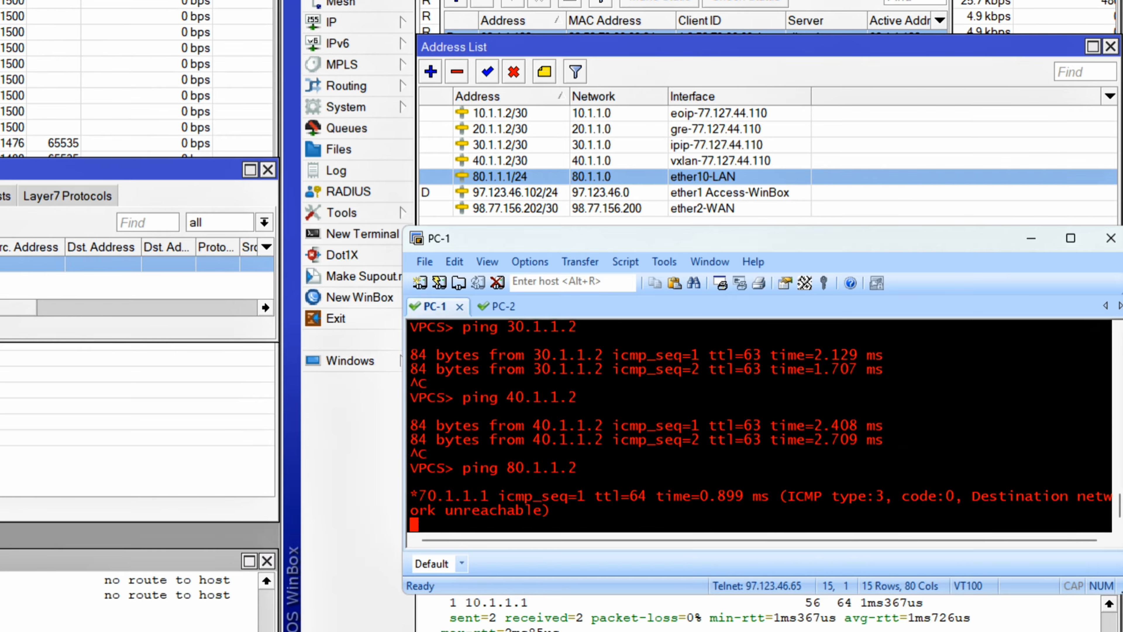
left_click_drag(406, 523, 293, 497)
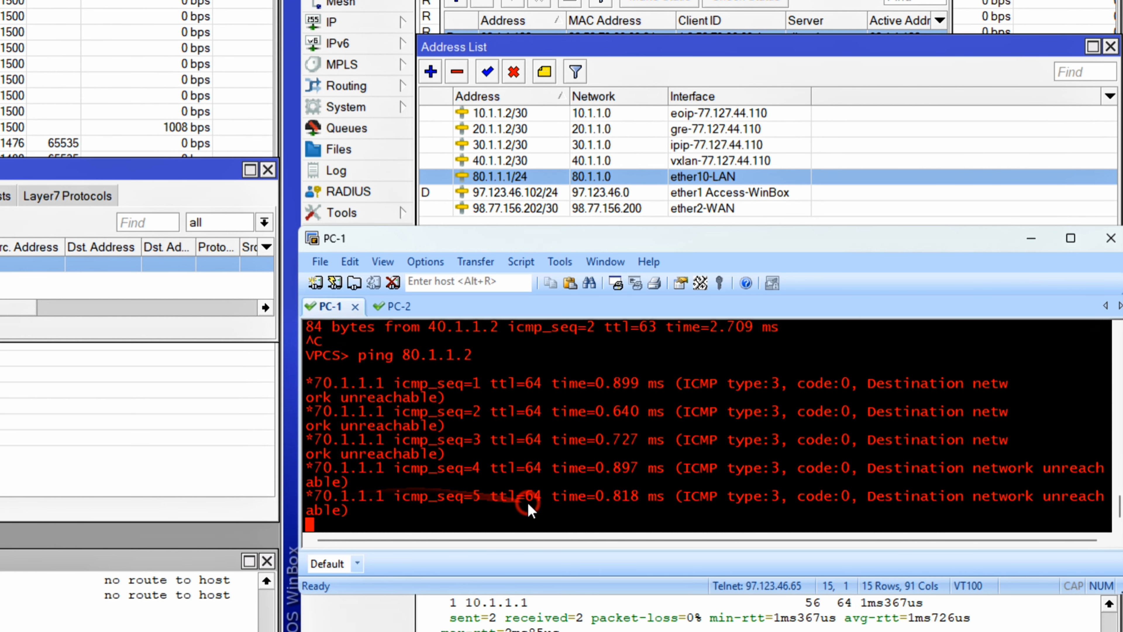
key("ctrl+c")
key("Return")
key("Up")
key("Return")
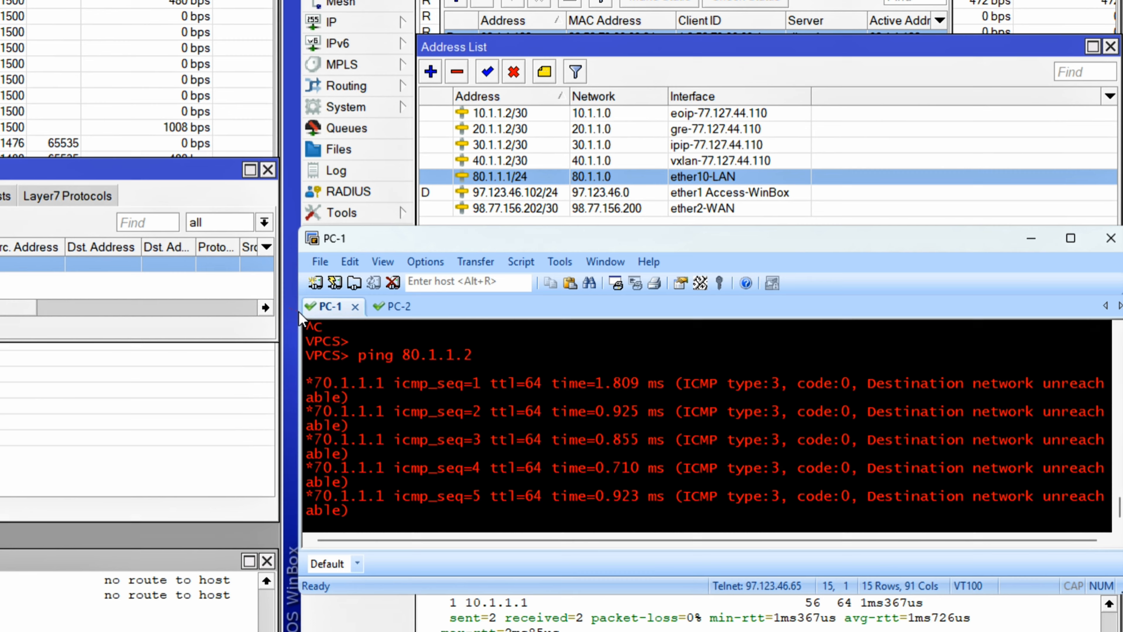
- Widen the PC-1 console until replies fit on one line, repeat the ping to 80.1.1.2, and highlight the first reply's error text
left_click_drag(301, 314, 111, 316)
key("Up")
key("Return")
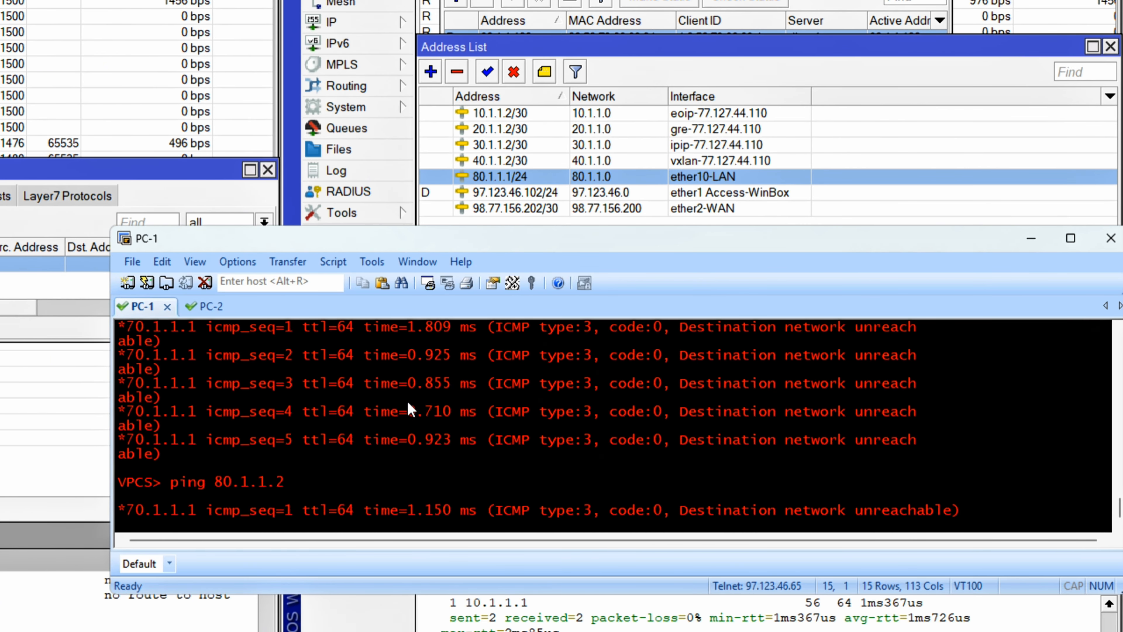
key("ctrl+c")
left_click_drag(973, 482, 676, 485)
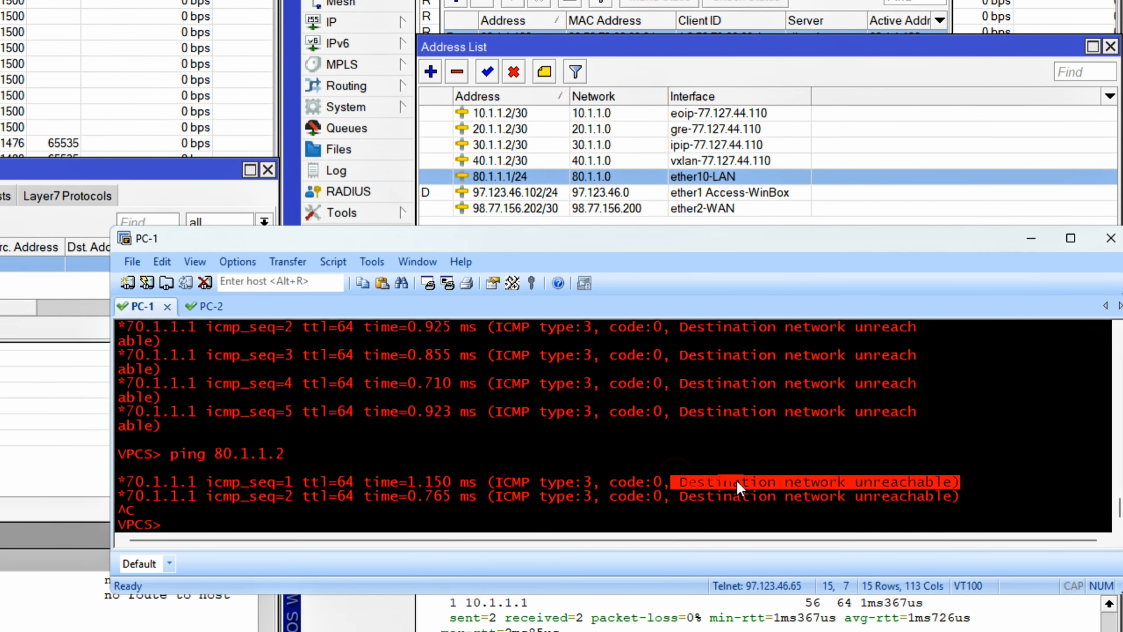
- Open R1's route list, filter it to the VPN routing table, and enlarge its window to show the routing table column
left_click(529, 180)
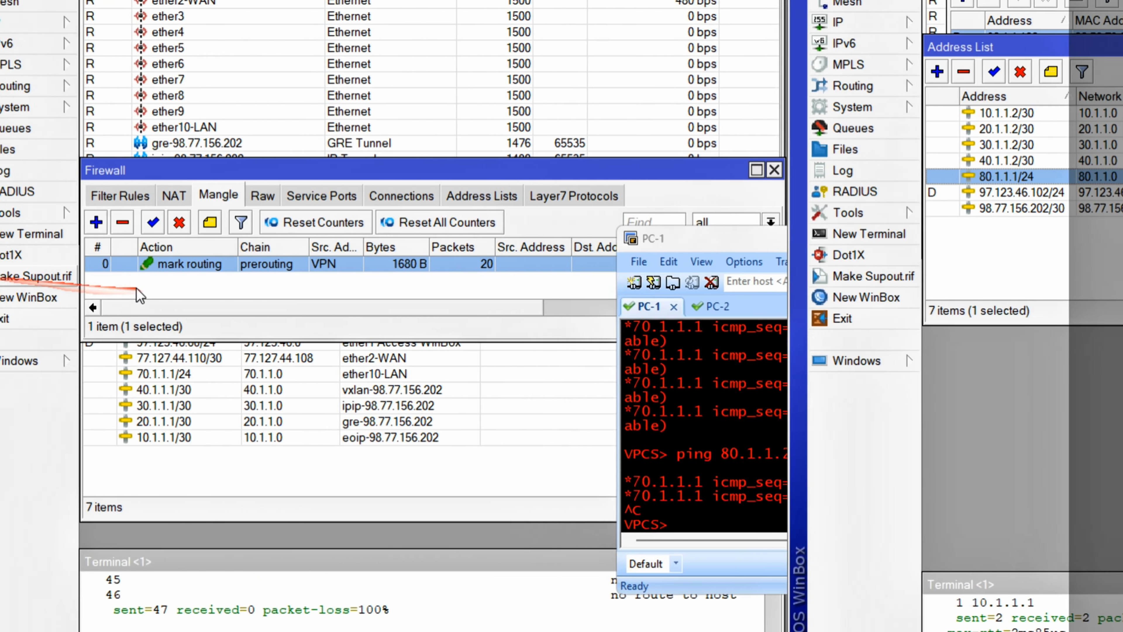
left_click(151, 296)
left_click(221, 475)
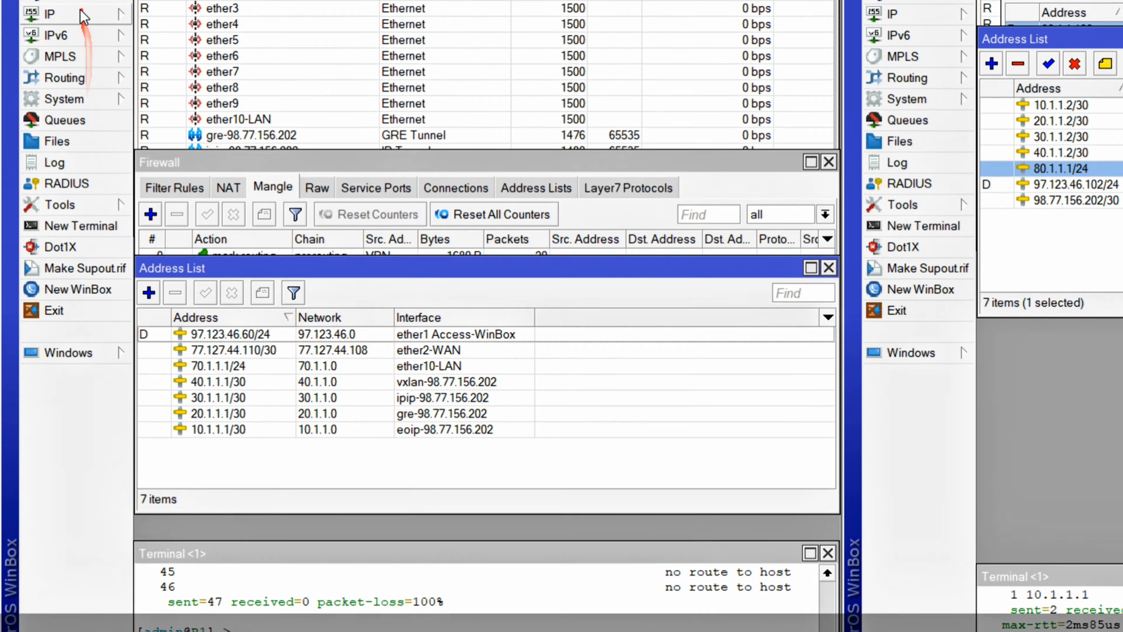
left_click(58, 34)
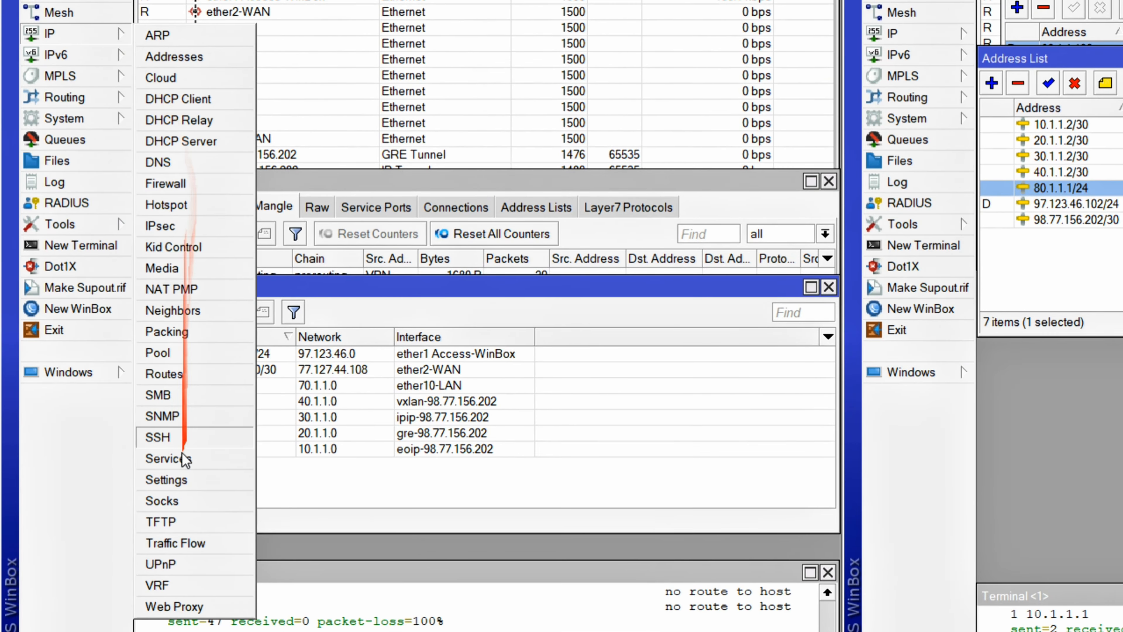
left_click(166, 374)
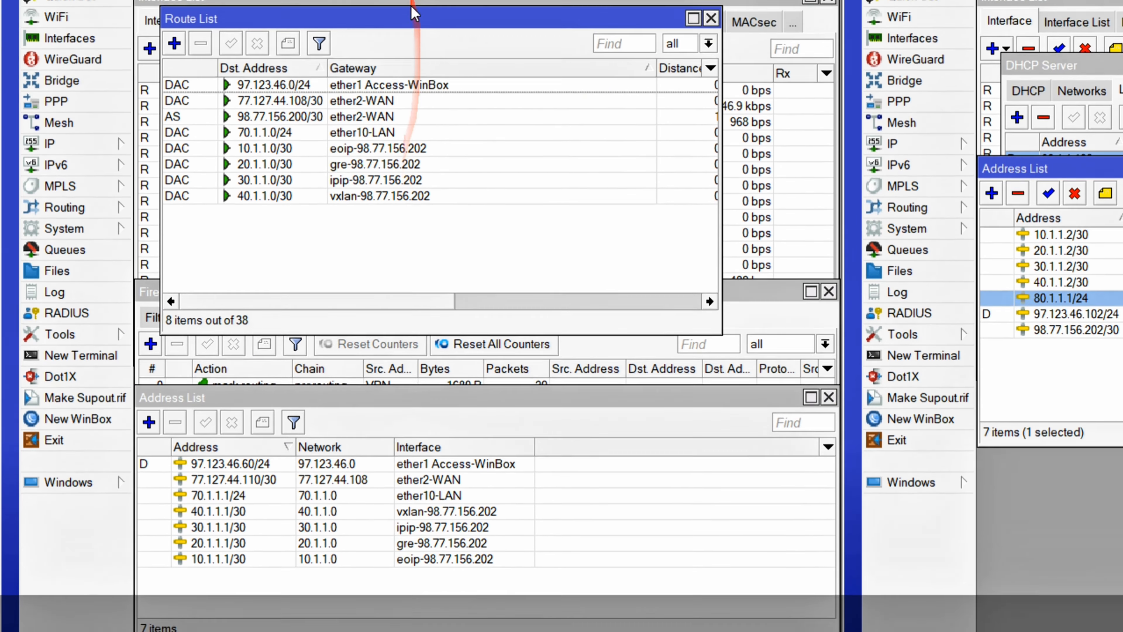
left_click_drag(413, 13, 419, 191)
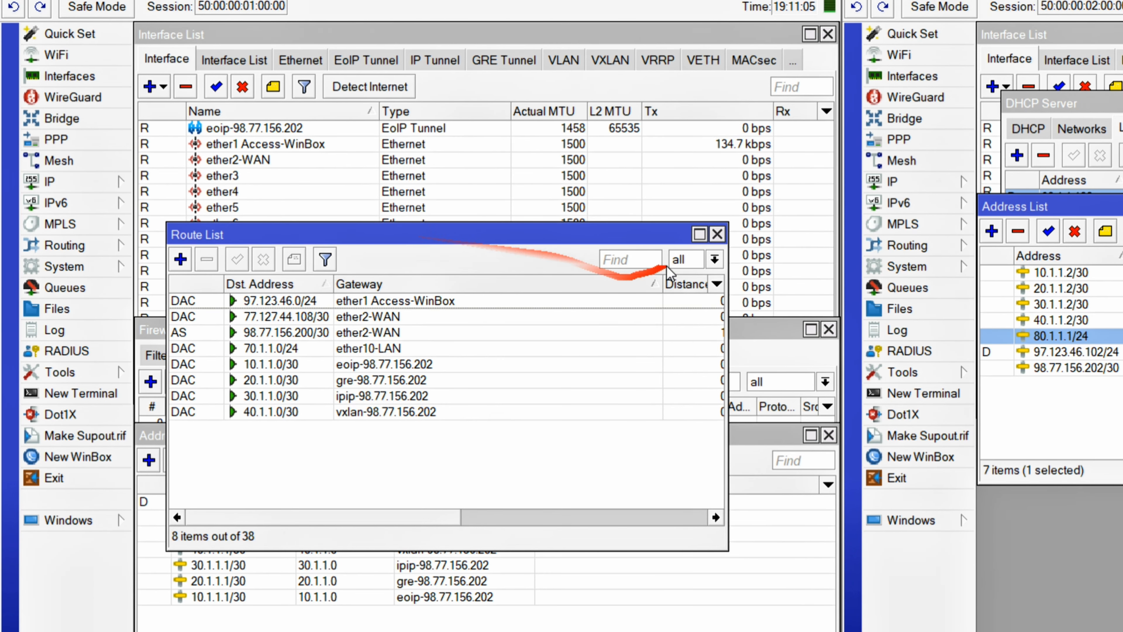
left_click(684, 222)
left_click(704, 277)
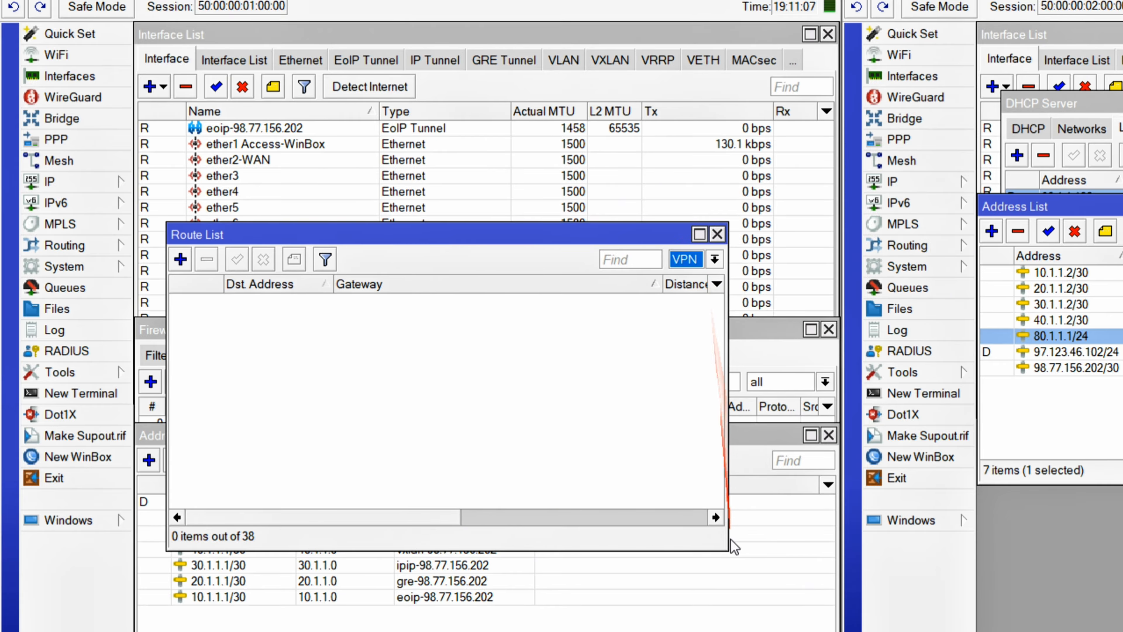
left_click_drag(724, 551, 815, 583)
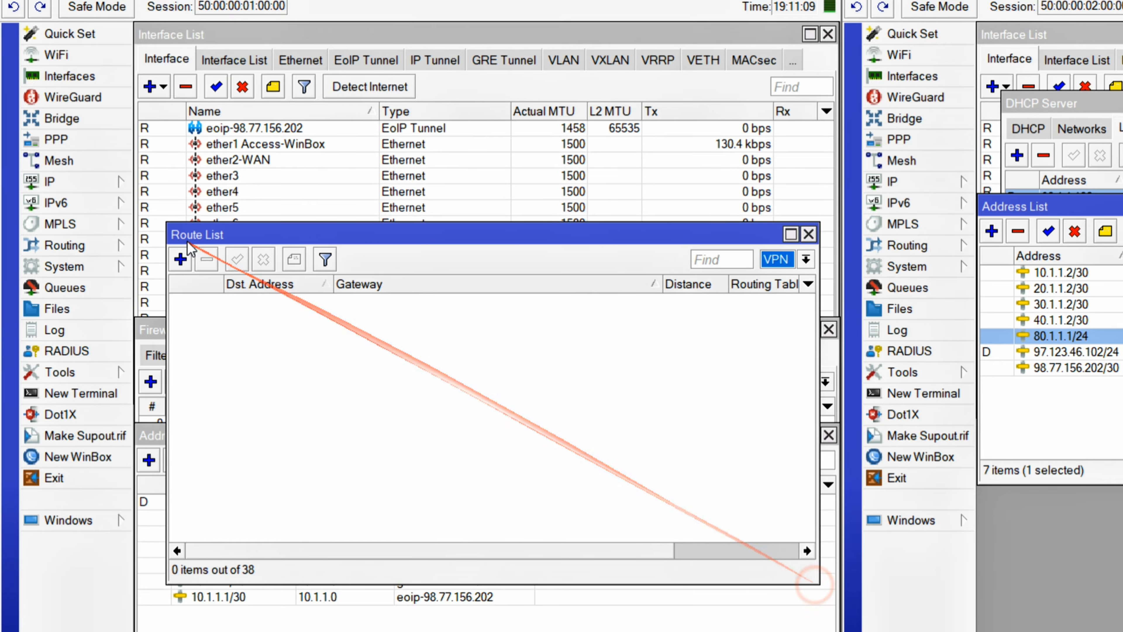
- Start a new route in R1's VPN table and copy the GRE tunnel's interface name, gre-98.77.156.202, from its properties
left_click(181, 259)
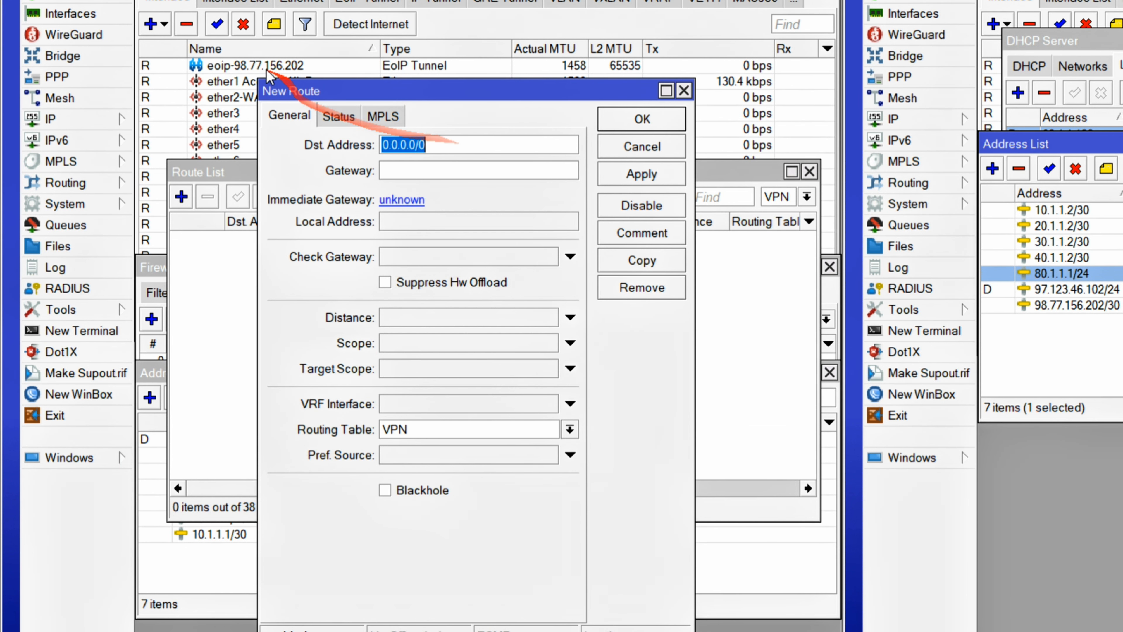
left_click(267, 70)
left_click(244, 240)
left_click(242, 257)
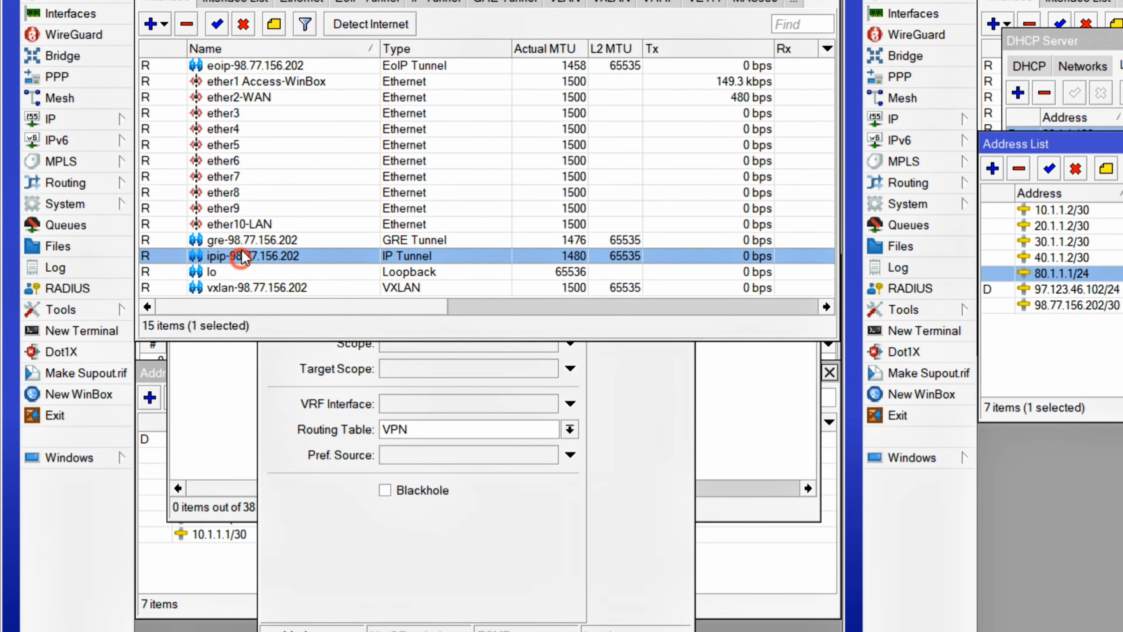
double_click(243, 240)
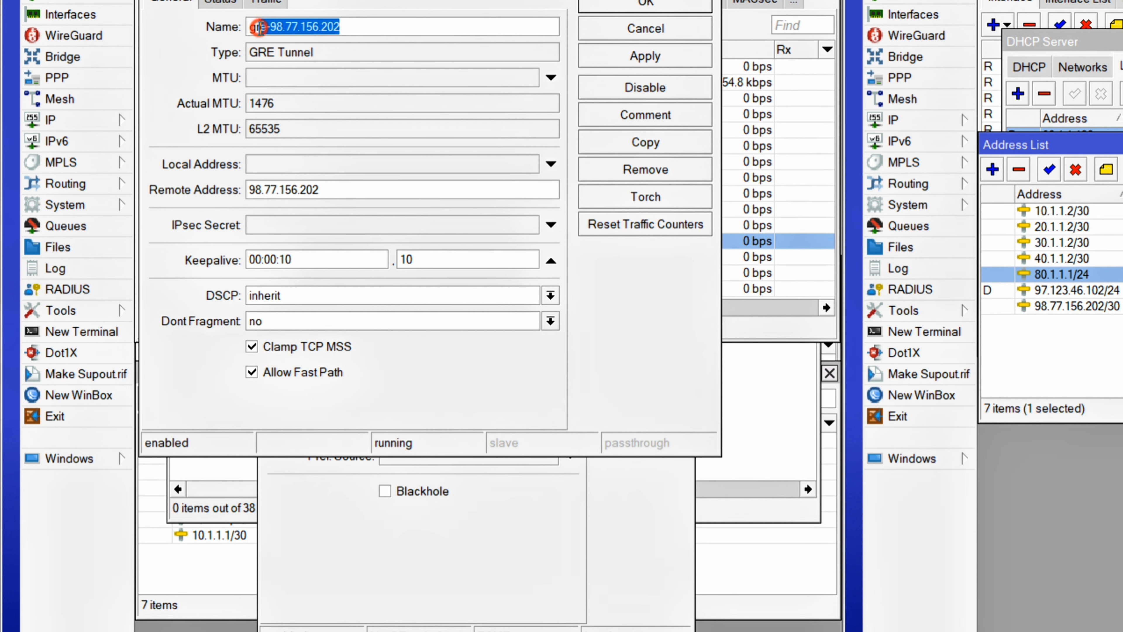
right_click(283, 27)
left_click(323, 56)
left_click(646, 29)
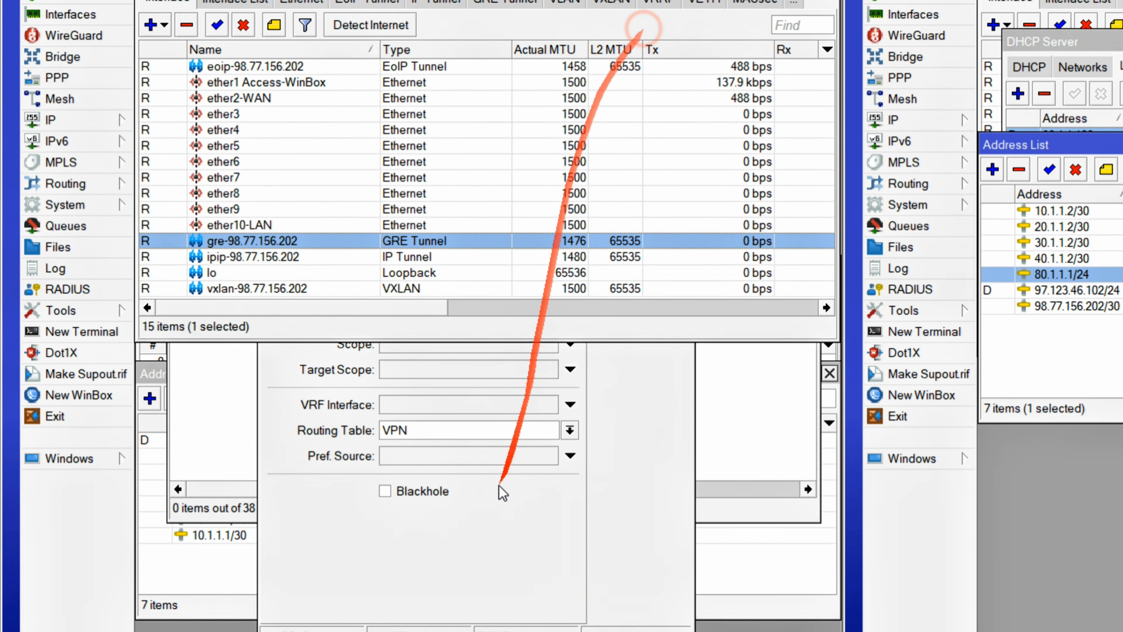
- Set the 0.0.0.0/0 route's gateway to gre-98.77.156.202 with distance 1 in the VPN table, and apply it
left_click(581, 522)
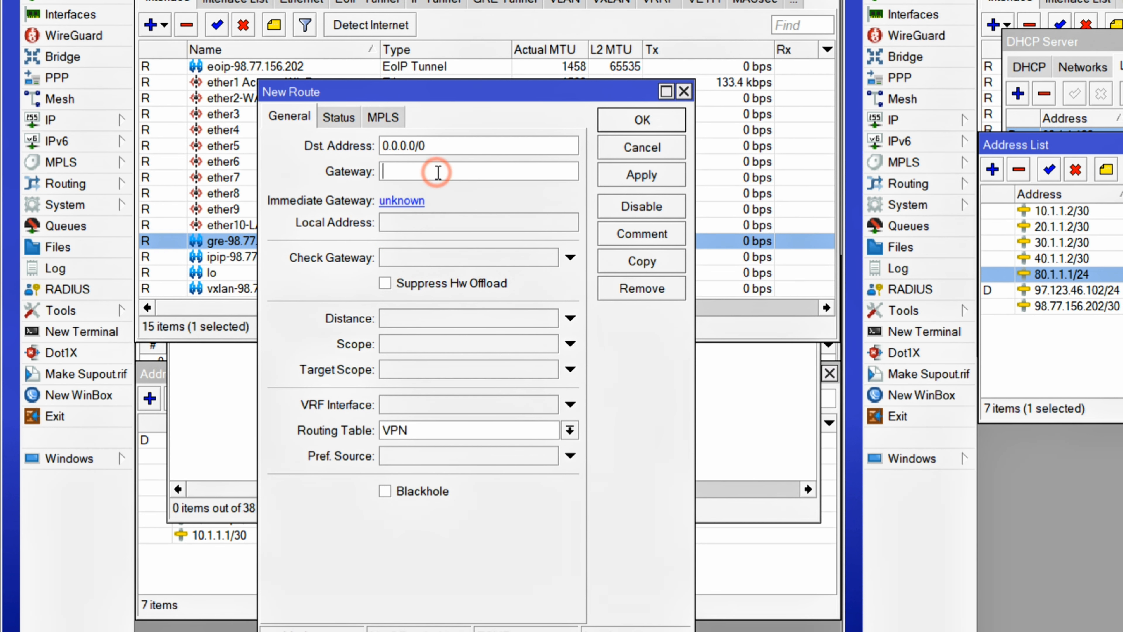
left_click(430, 319)
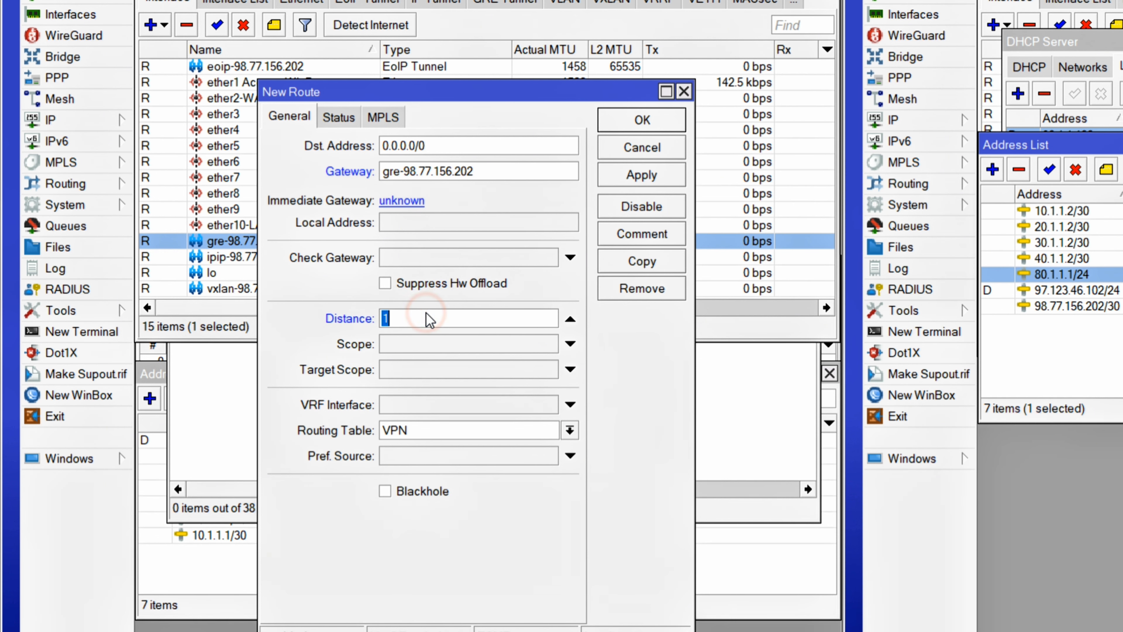
left_click(428, 429)
left_click(420, 449)
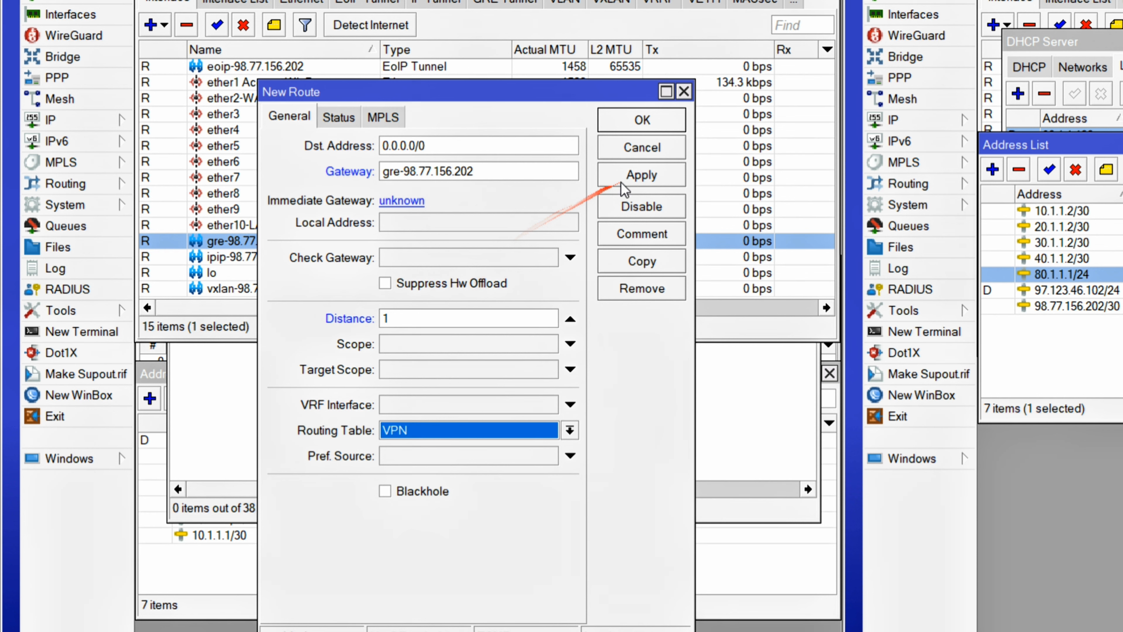
left_click(628, 174)
- Start a duplicate of the GRE default route and copy the IPIP tunnel's interface name, ipip-98.77.156.202, from its properties
left_click(663, 266)
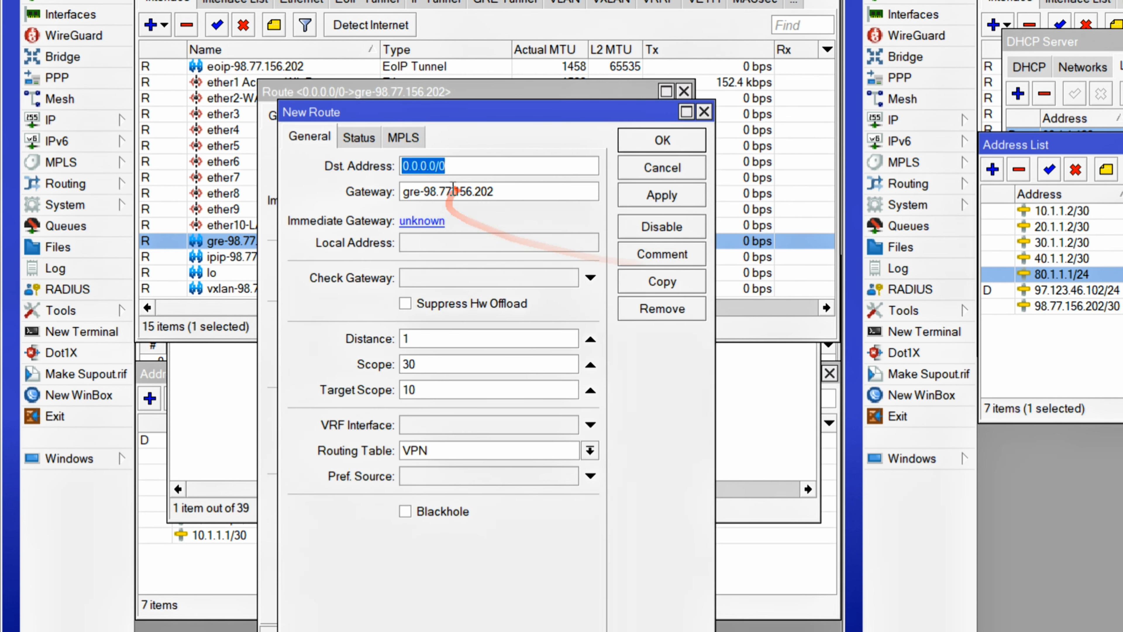
double_click(225, 256)
left_click_drag(351, 50, 256, 47)
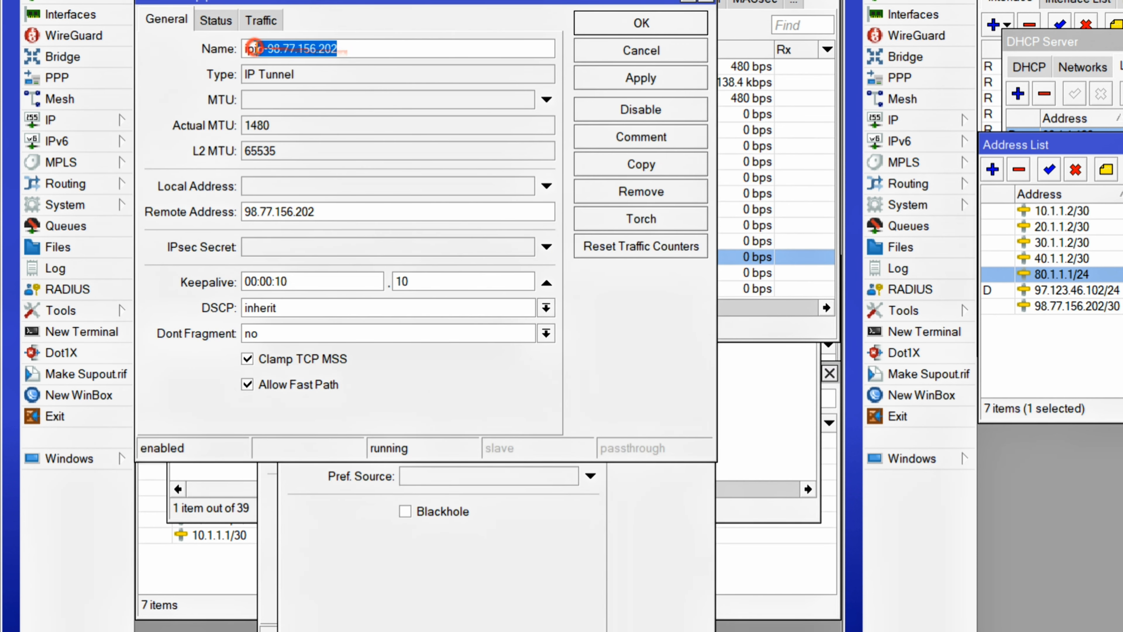
right_click(283, 46)
left_click(309, 76)
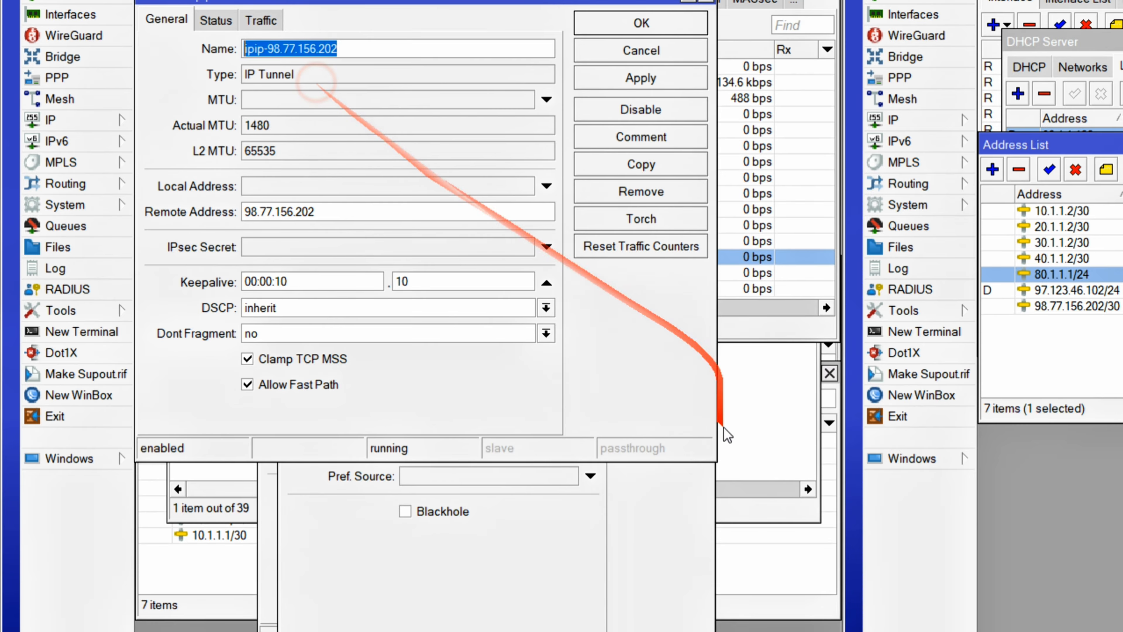
- Discard the duplicate route, close the GRE route and IPIP tunnel properties, and return to R1's route list
left_click(691, 510)
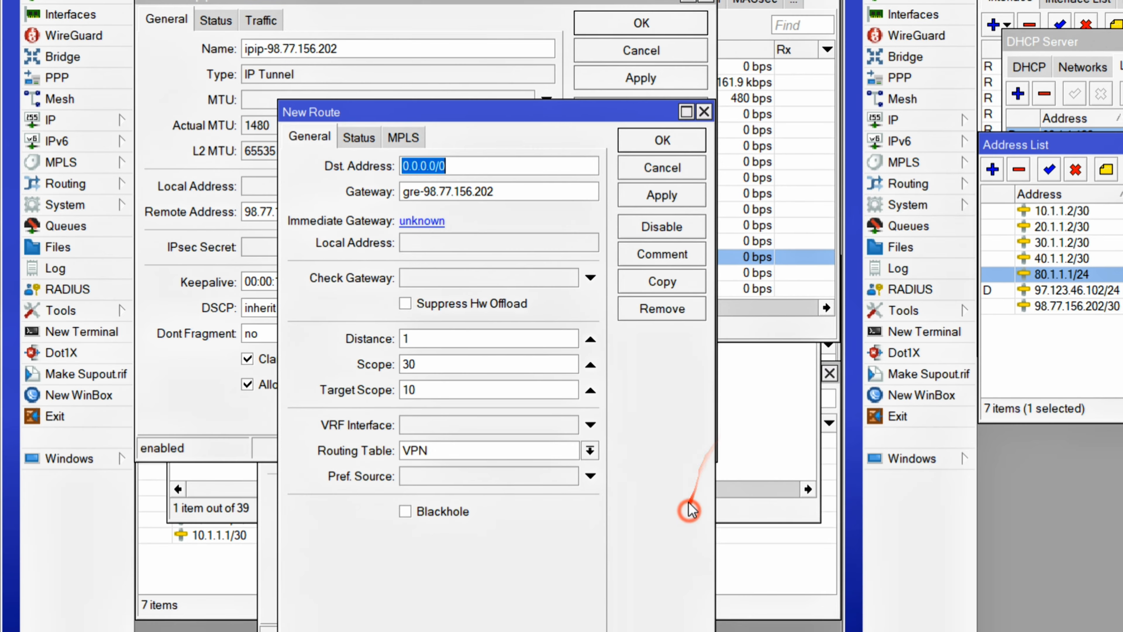
left_click(662, 175)
left_click(609, 526)
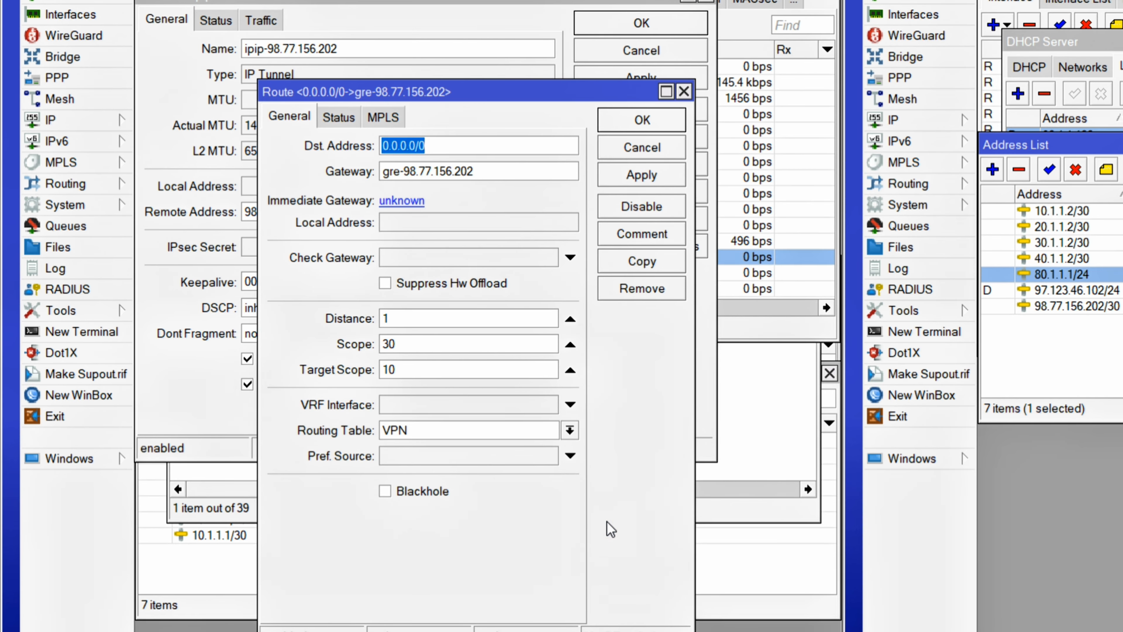
left_click(642, 146)
left_click(669, 50)
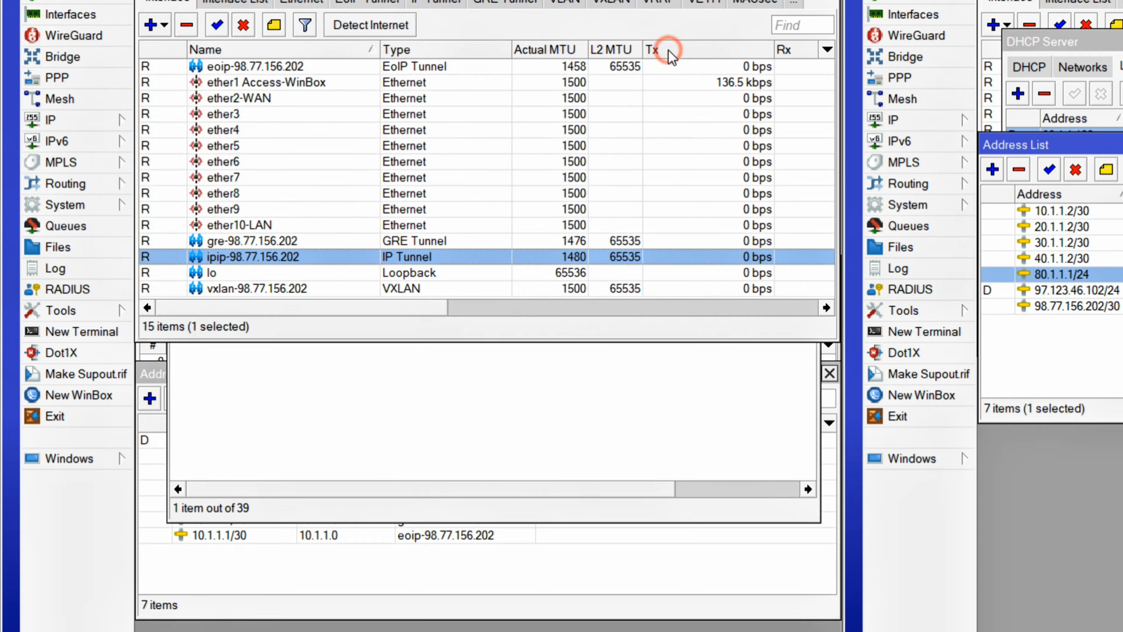
left_click(332, 456)
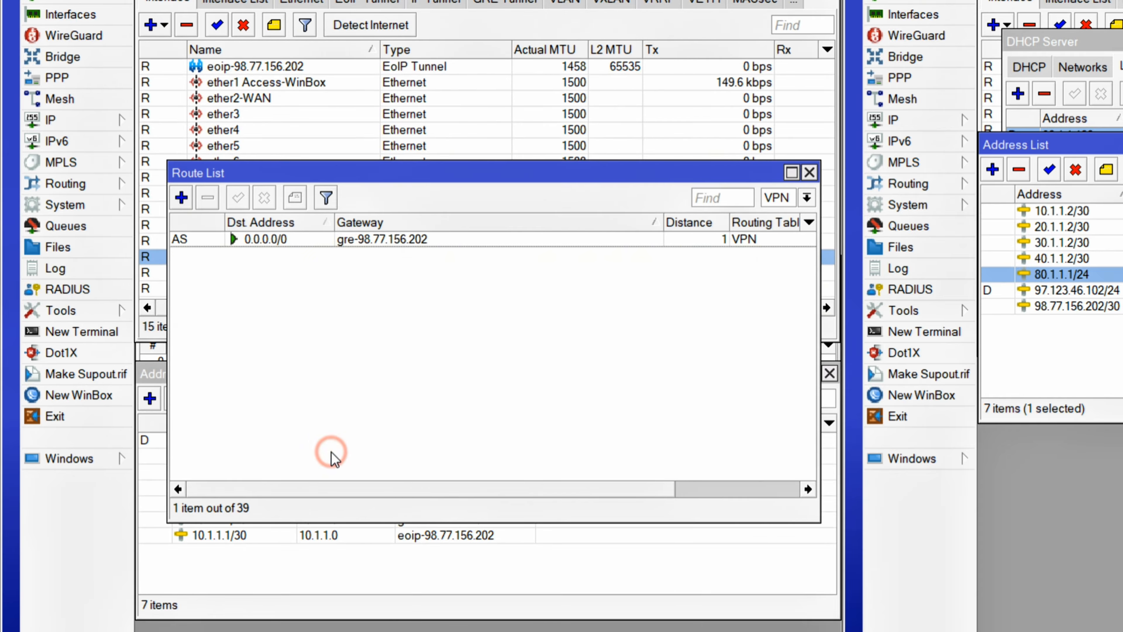
- Add a 0.0.0.0/0 route in the VPN table with gateway ipip-98.77.156.202 and distance 2
left_click(182, 197)
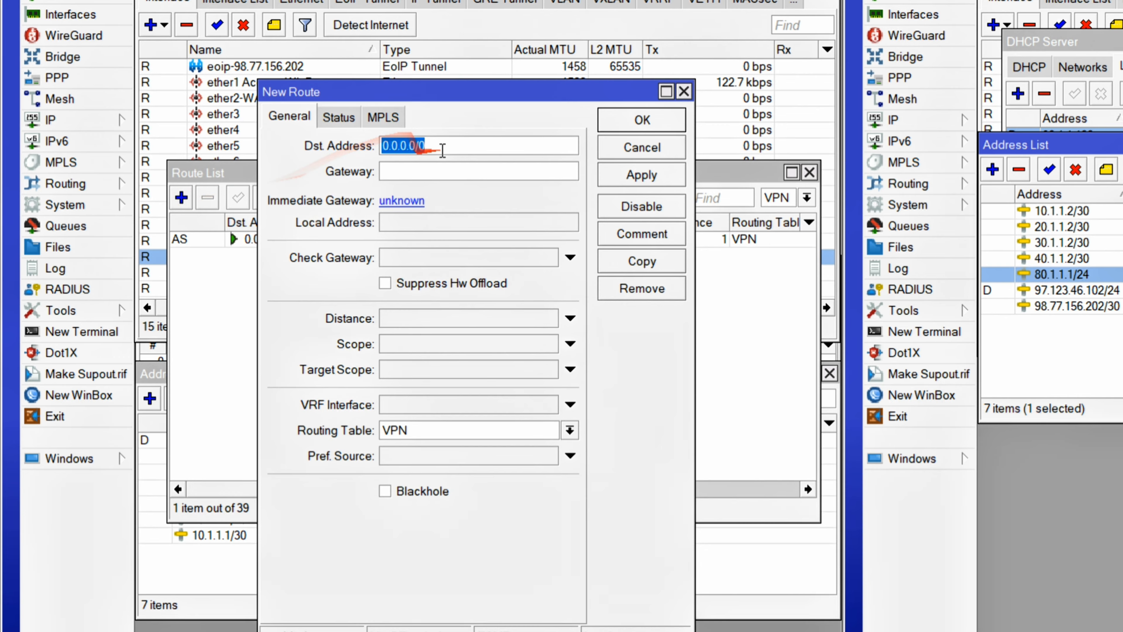
left_click(427, 171)
key("ctrl+v")
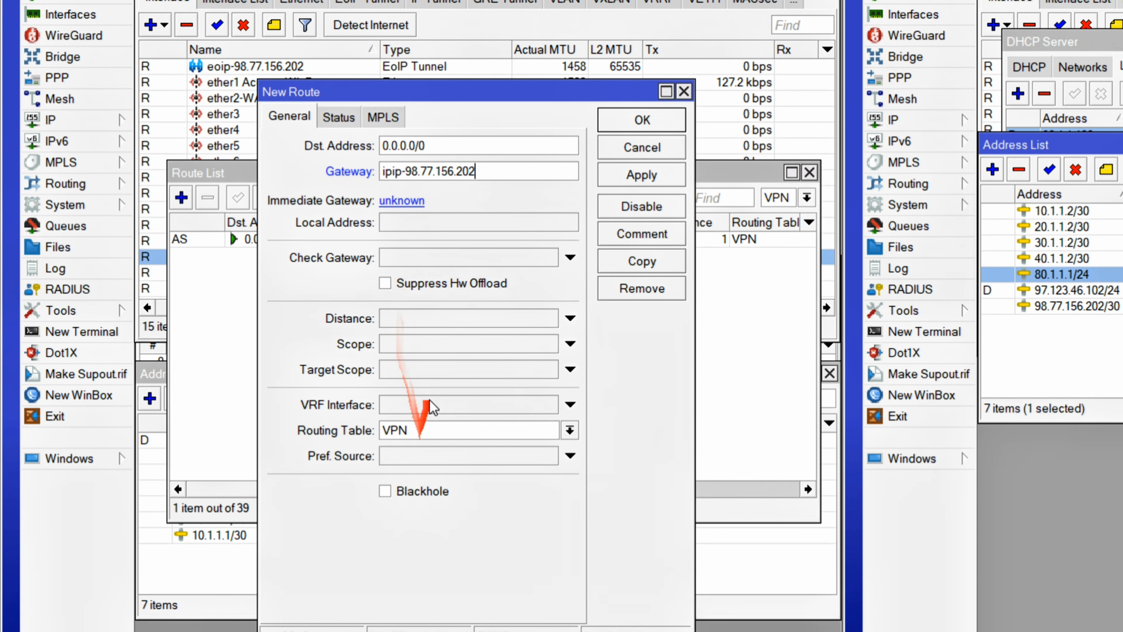
left_click(417, 320)
type("2")
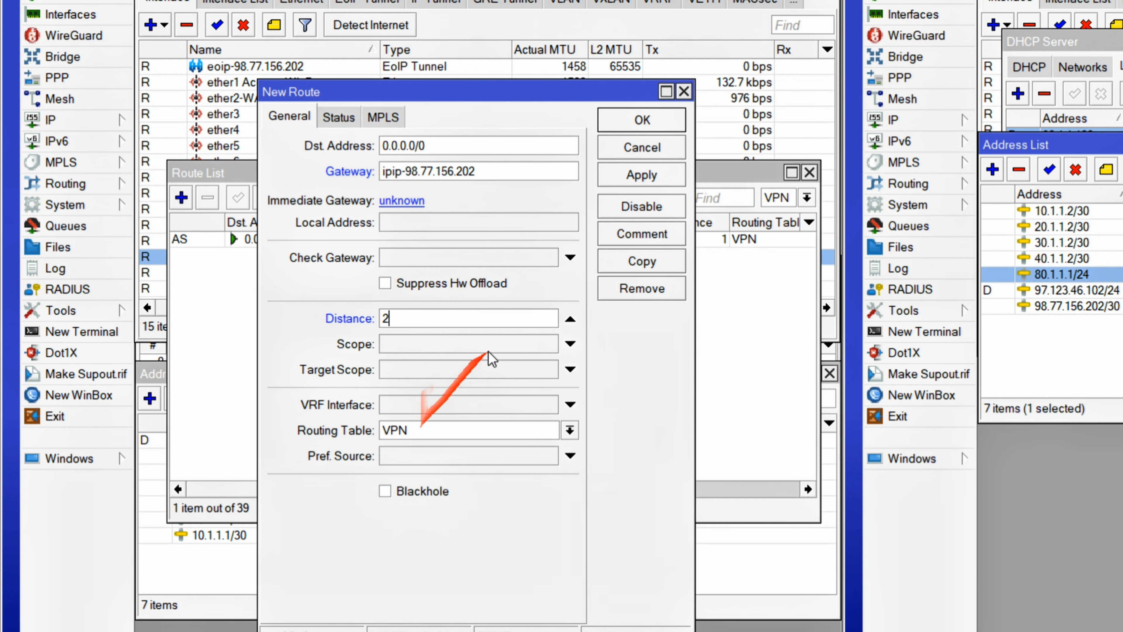
left_click(628, 116)
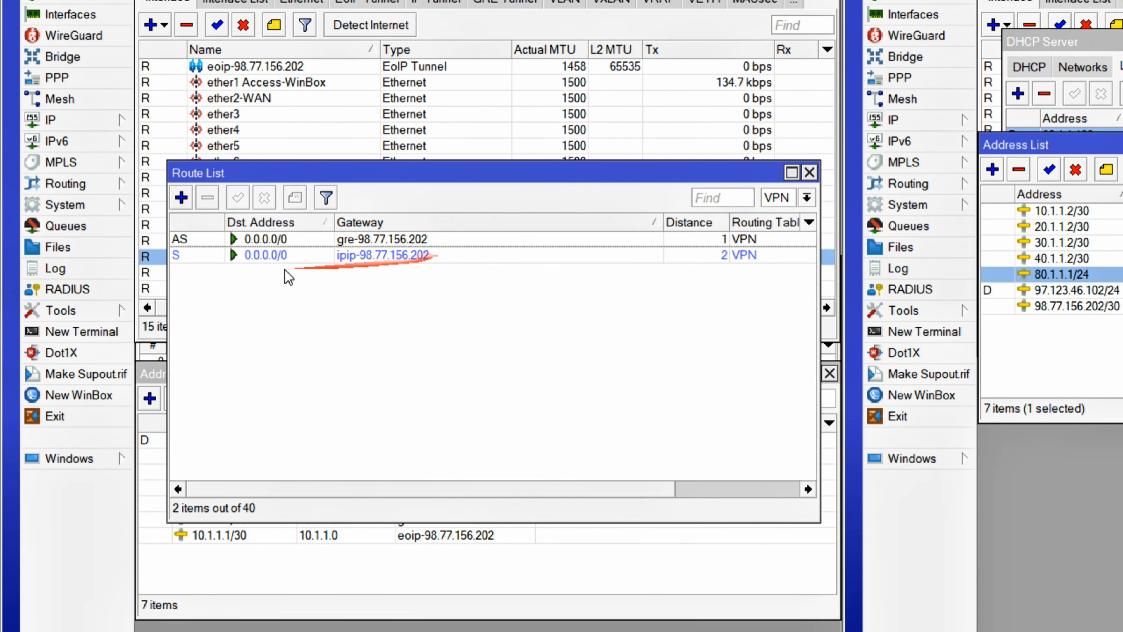
- Move the route list clear of the interface list and copy the VXLAN interface's name, vxlan-98.77.156.202, from its properties
left_click_drag(221, 179, 265, 303)
double_click(259, 288)
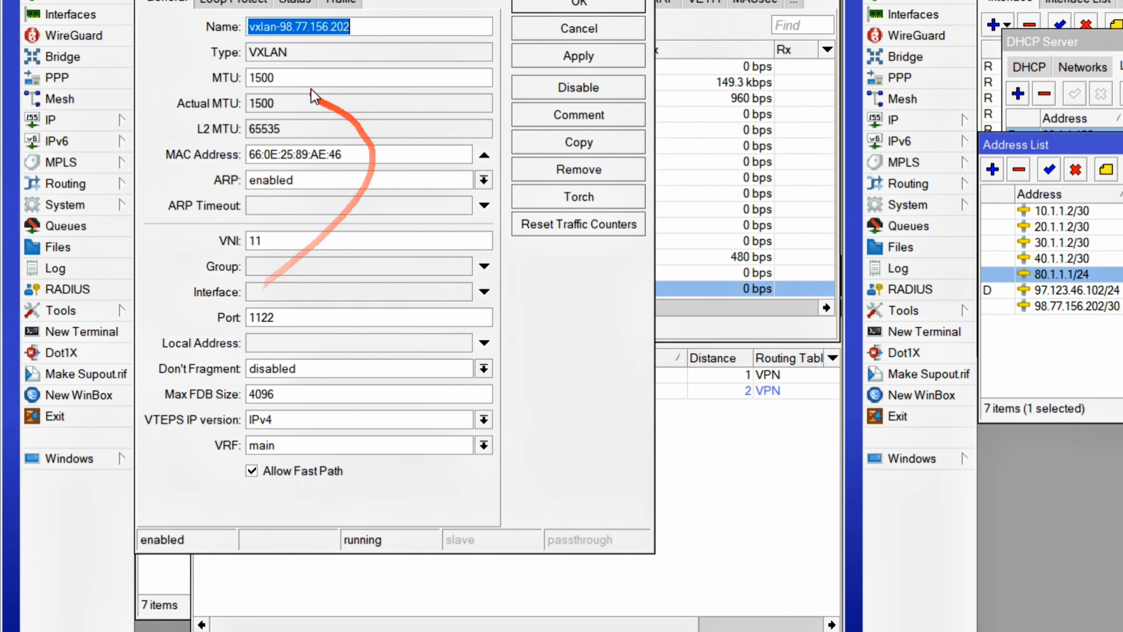
right_click(335, 26)
left_click(362, 58)
left_click(578, 35)
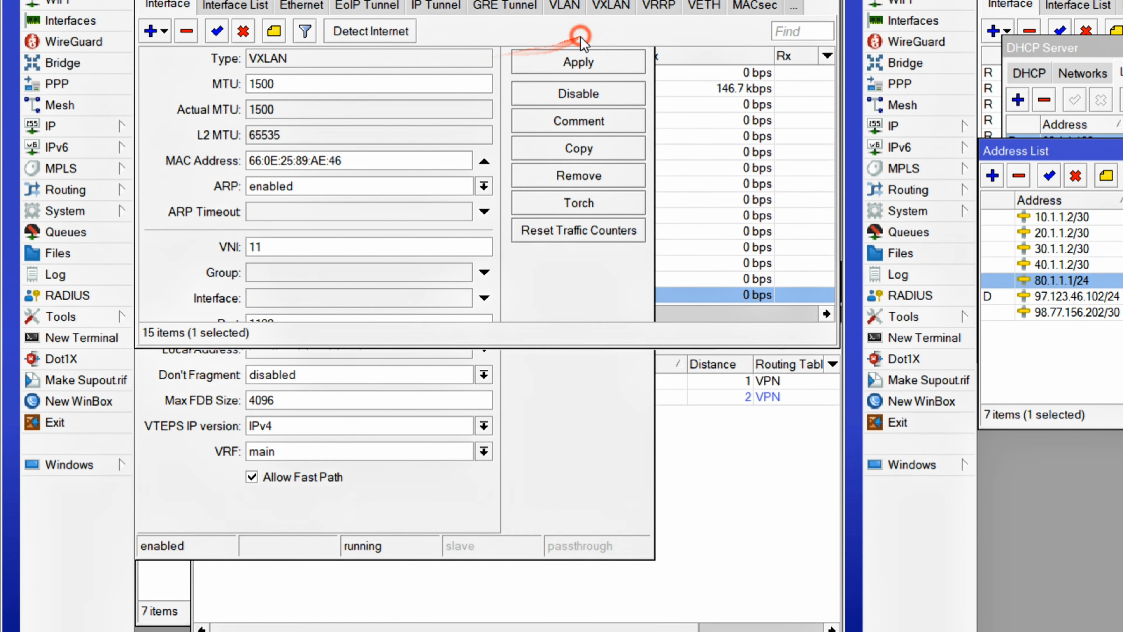
- Add a 0.0.0.0/0 route in the VPN table with gateway vxlan-98.77.156.202 and distance 3
left_click(304, 434)
left_click(205, 339)
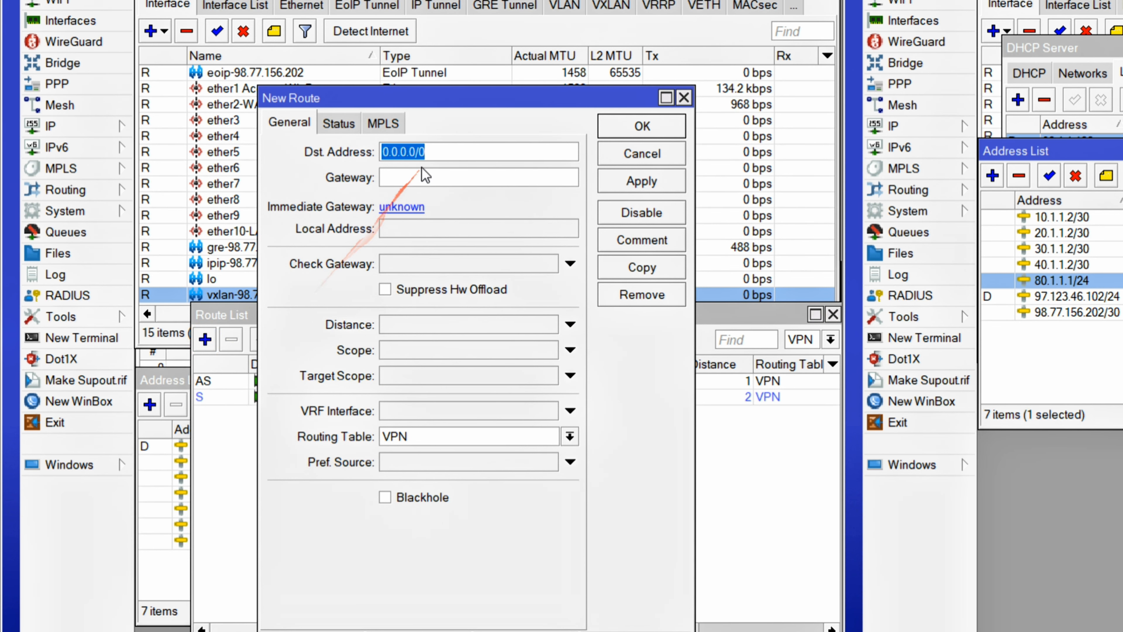
key("ctrl+v")
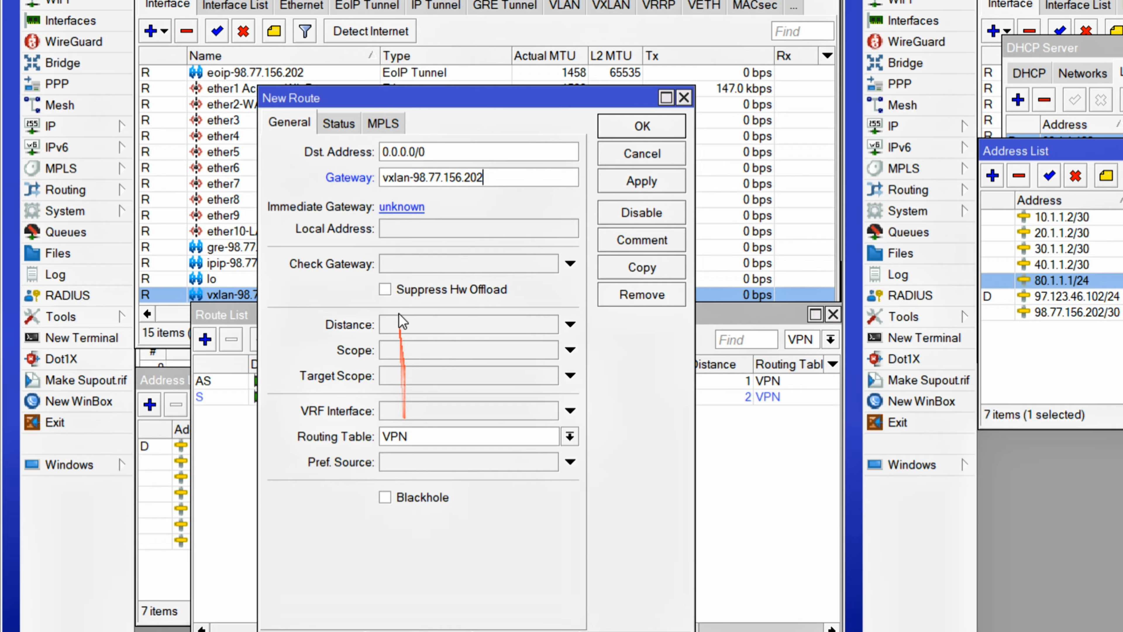
left_click(398, 327)
type("3")
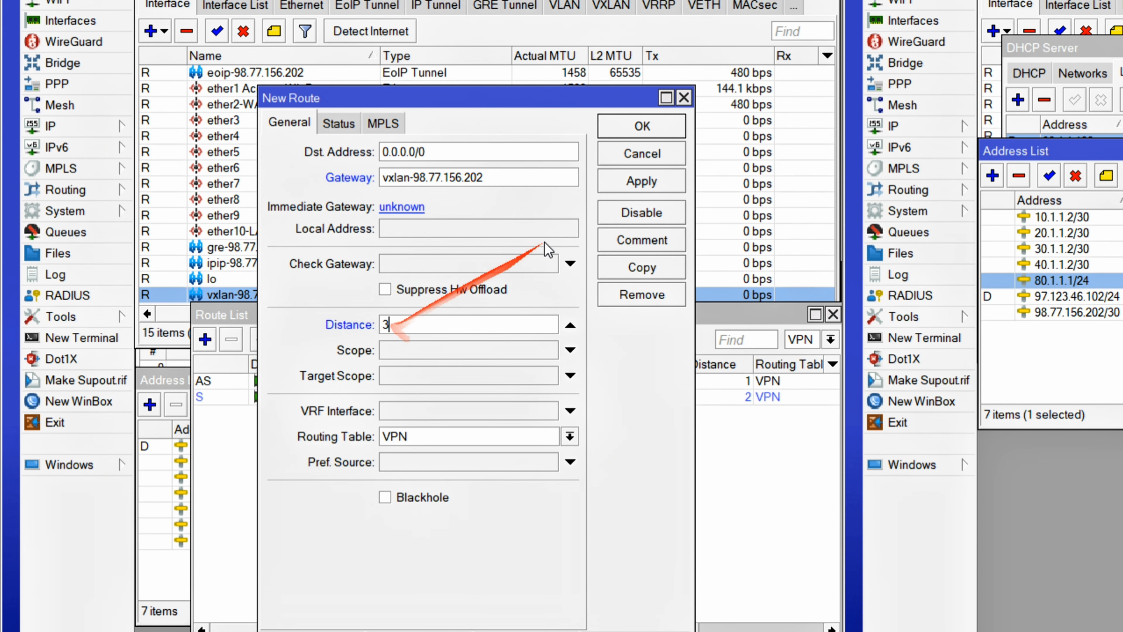
left_click(637, 181)
left_click(637, 126)
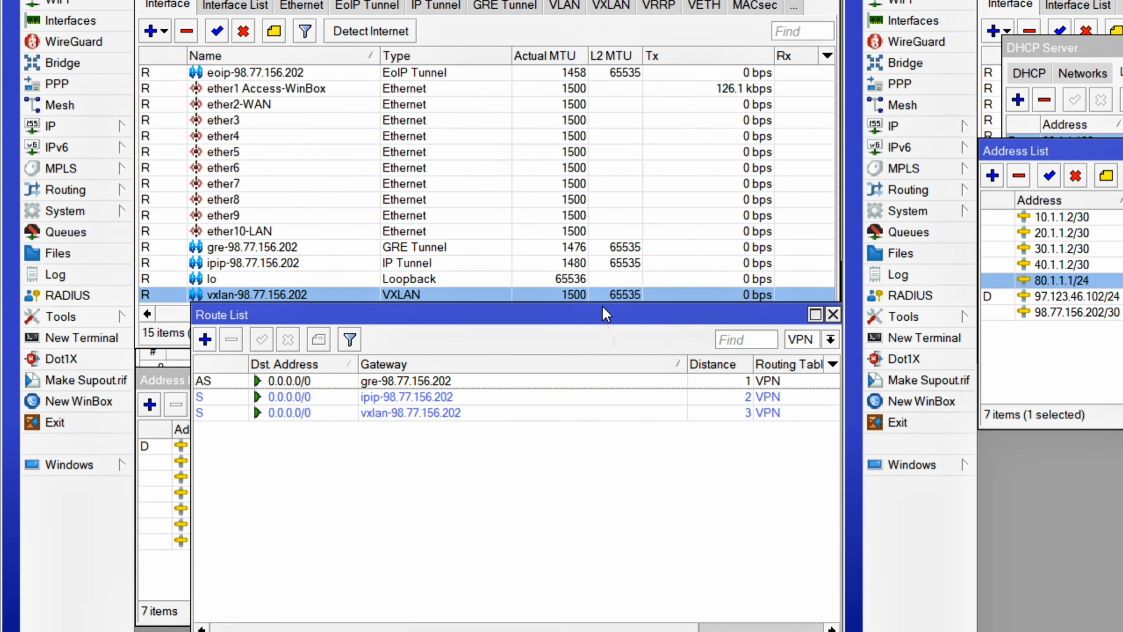
- Close R1's address, firewall rule and interface lists, and reposition the route list in the cleared workspace
left_click_drag(601, 305, 543, 456)
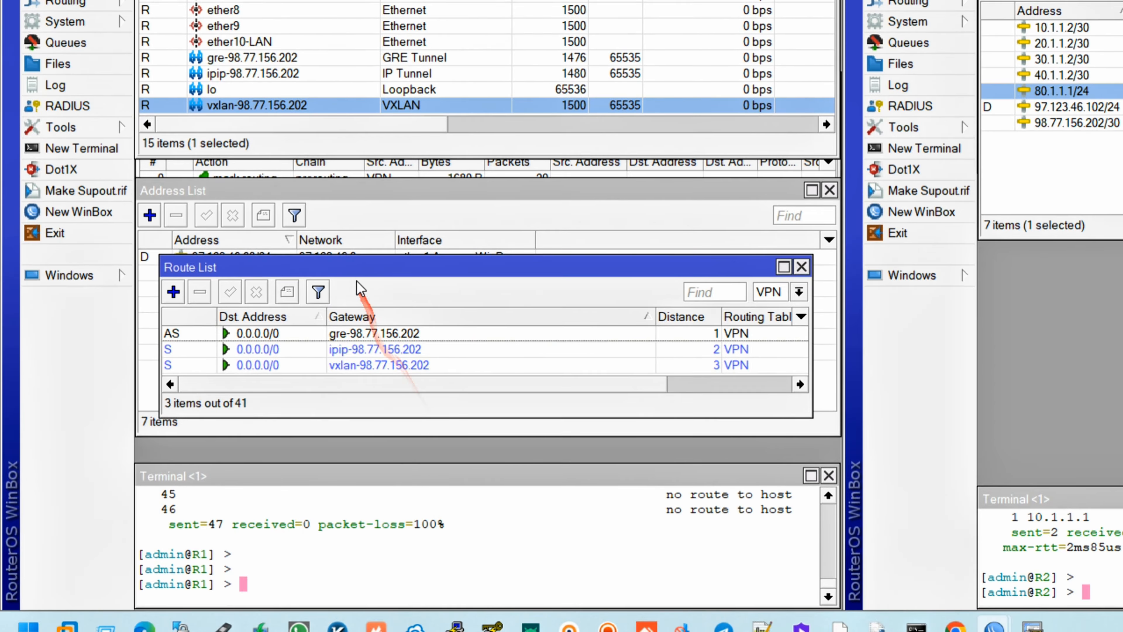
left_click_drag(357, 274, 343, 409)
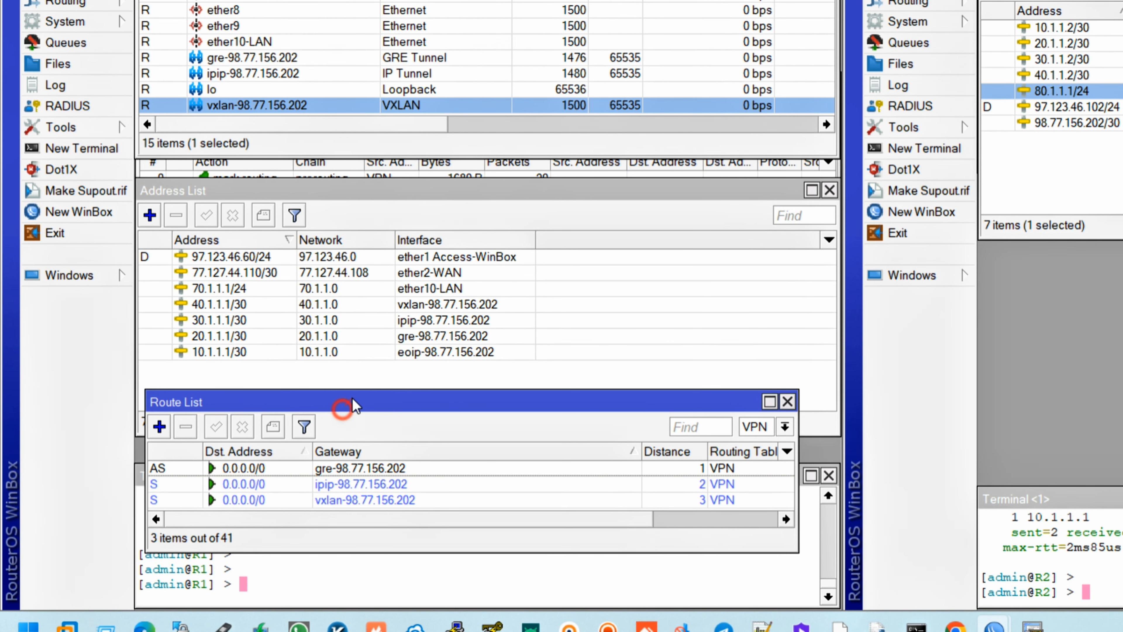
left_click(587, 340)
key("Escape")
left_click(528, 221)
key("Escape")
left_click(443, 110)
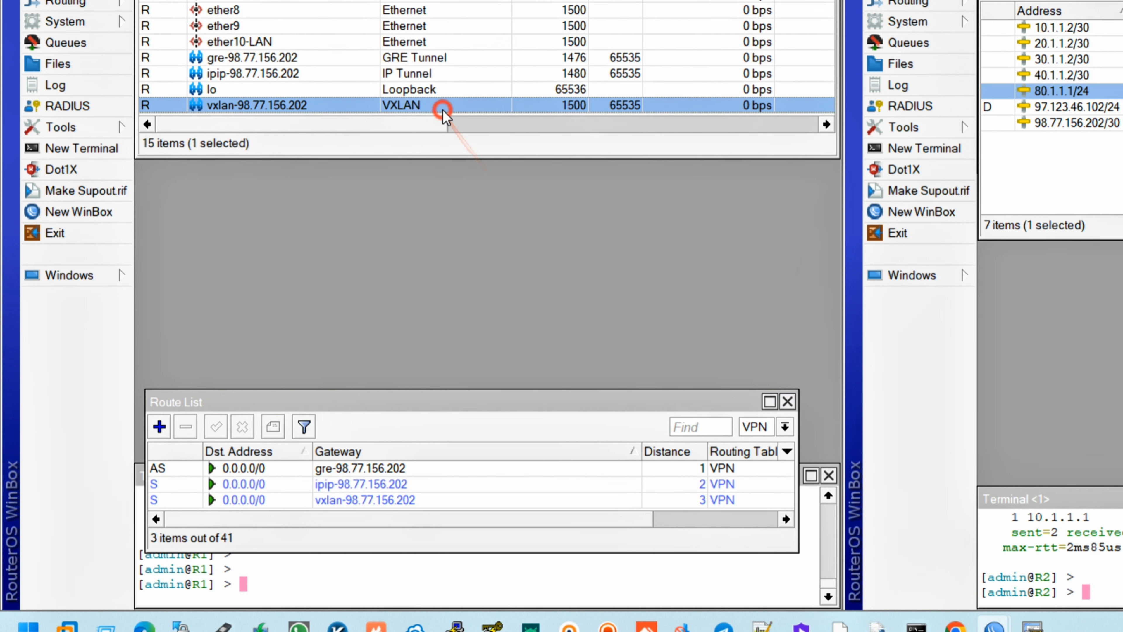
key("Escape")
left_click_drag(438, 390, 457, 48)
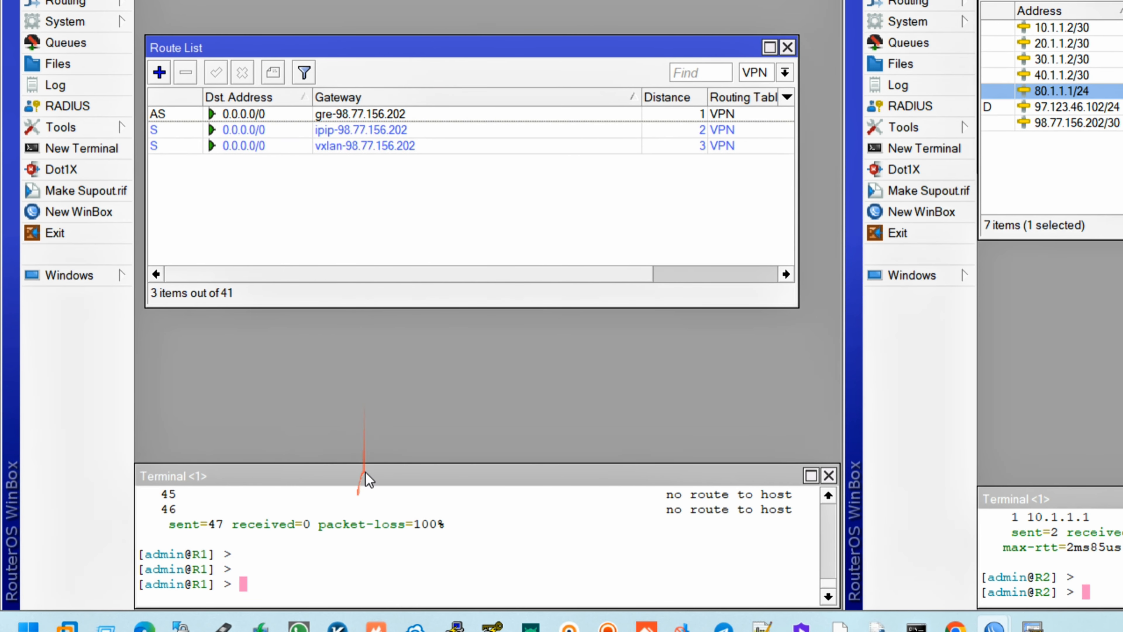
- Close R1's terminal and switch to the PC-1 console, placing it below the VPN routes so both can be watched
left_click(379, 505)
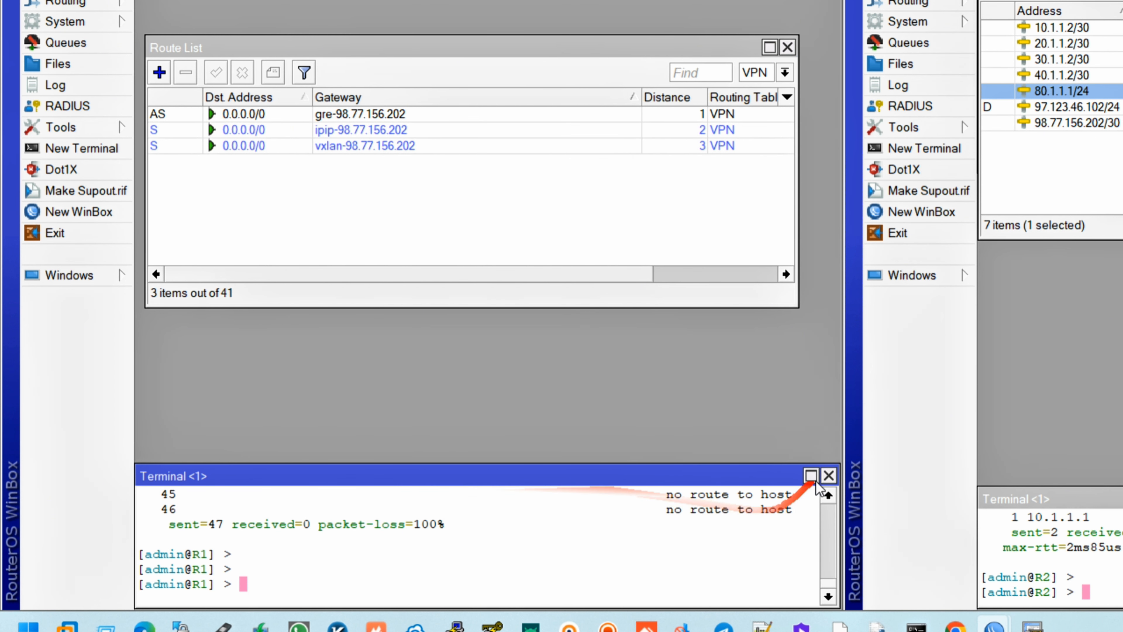
left_click(828, 476)
left_click(1031, 620)
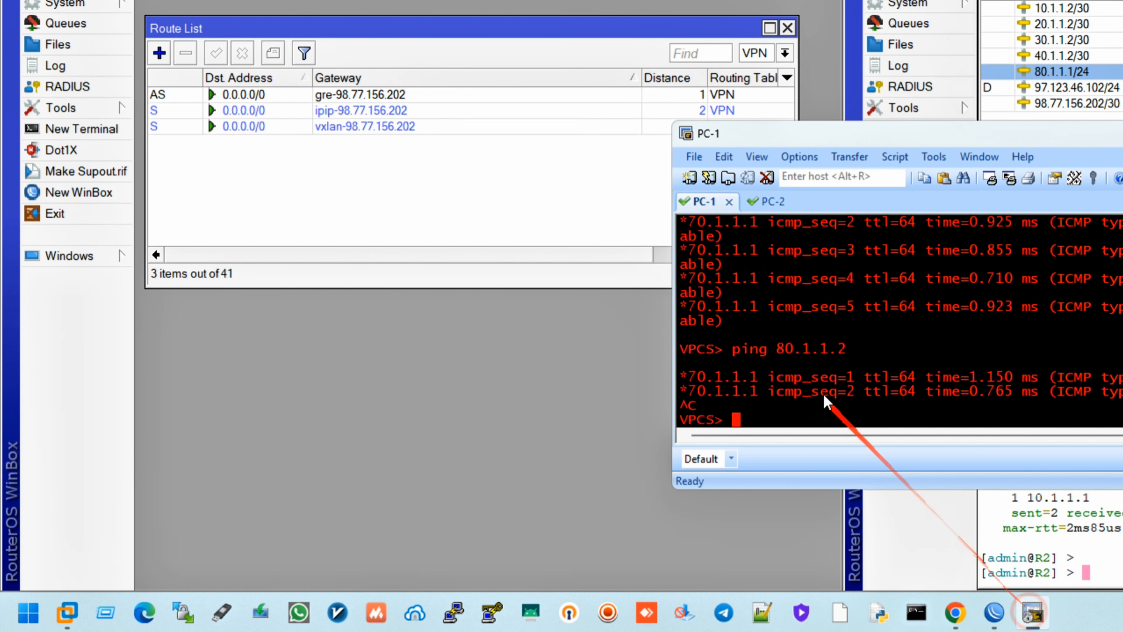
left_click_drag(800, 153, 506, 116)
left_click_drag(730, 136, 298, 184)
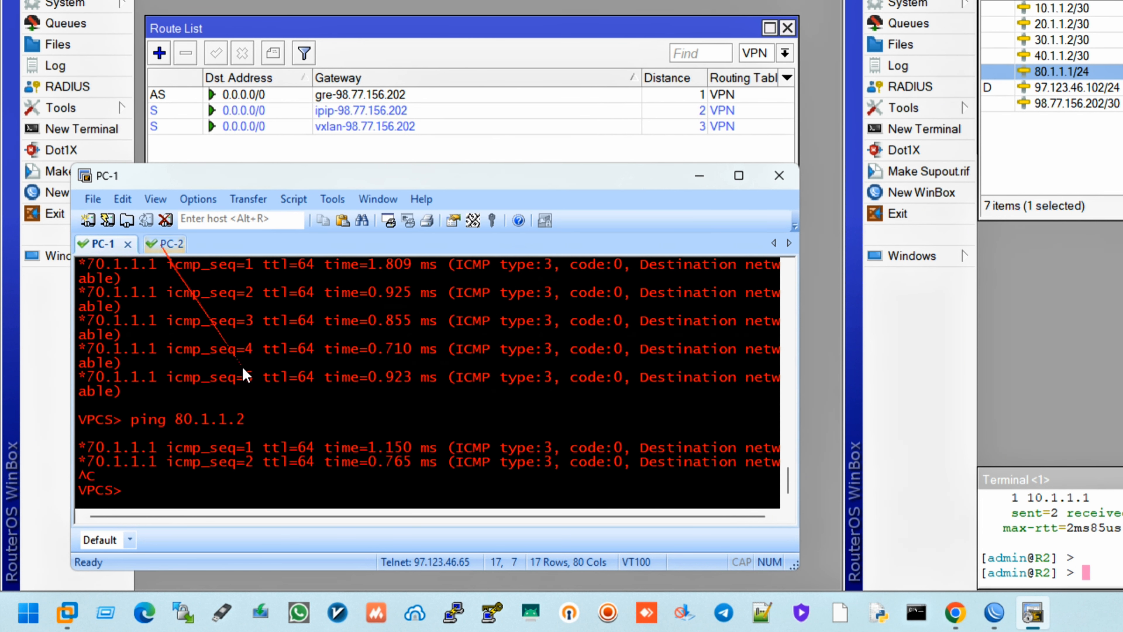
- Ping 80.1.1.2 from PC-1 again and stop the ping after the first reply line
left_click(285, 452)
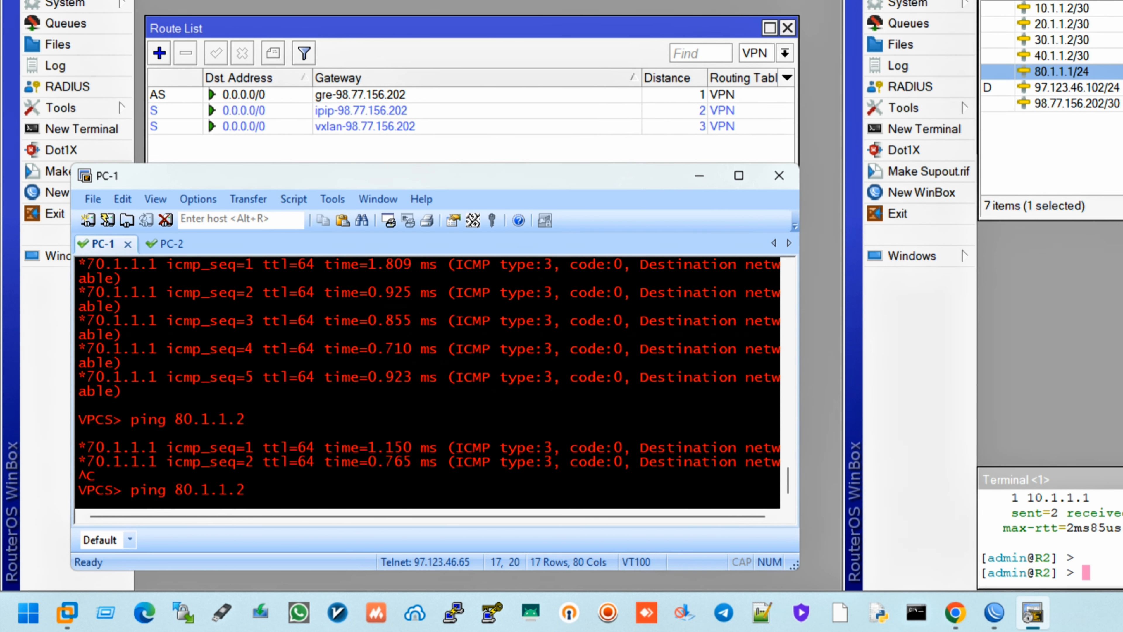
key("Return")
key("ctrl+c")
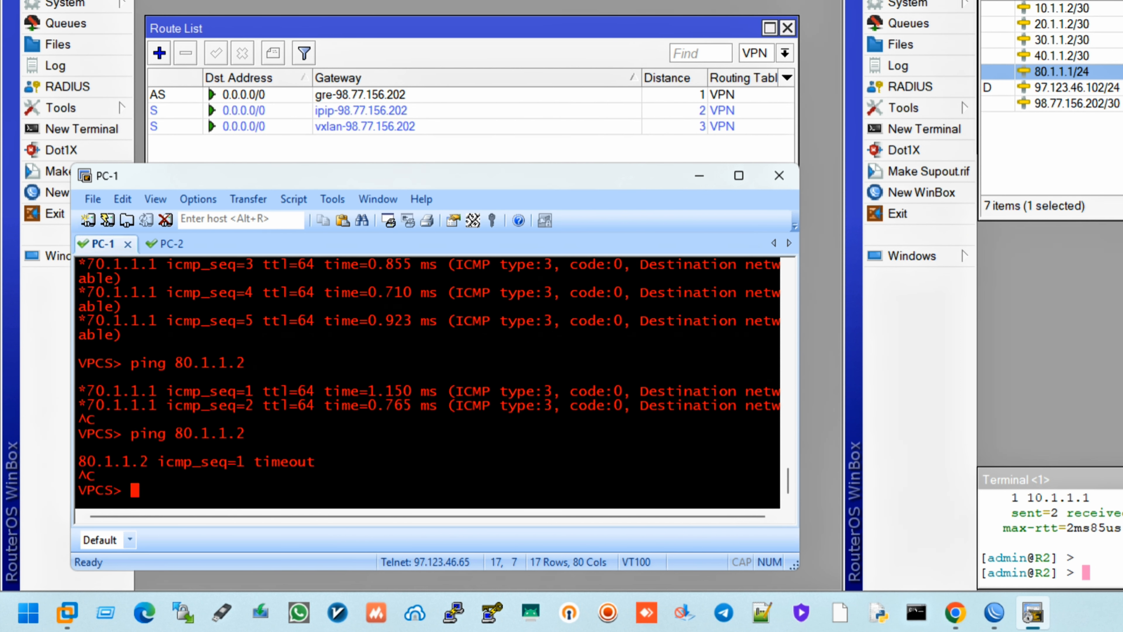
- Ping R2's LAN address 80.1.1.1 from PC-1, and repeat it as a continuous ping with -t
type("1.1.")
key("Return")
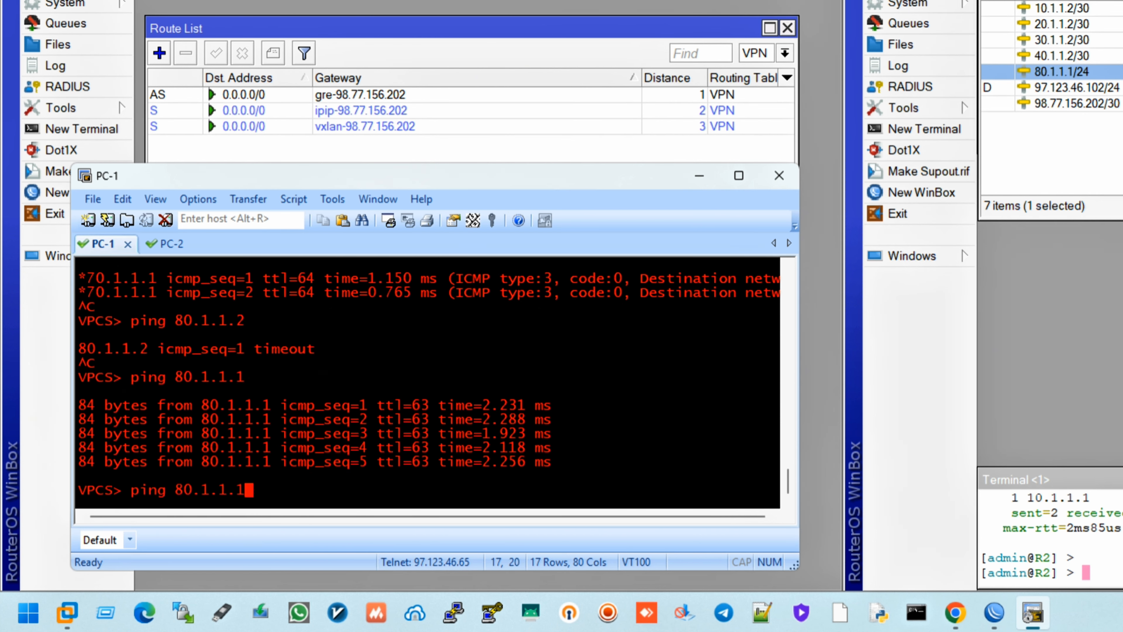
type("t")
key("Return")
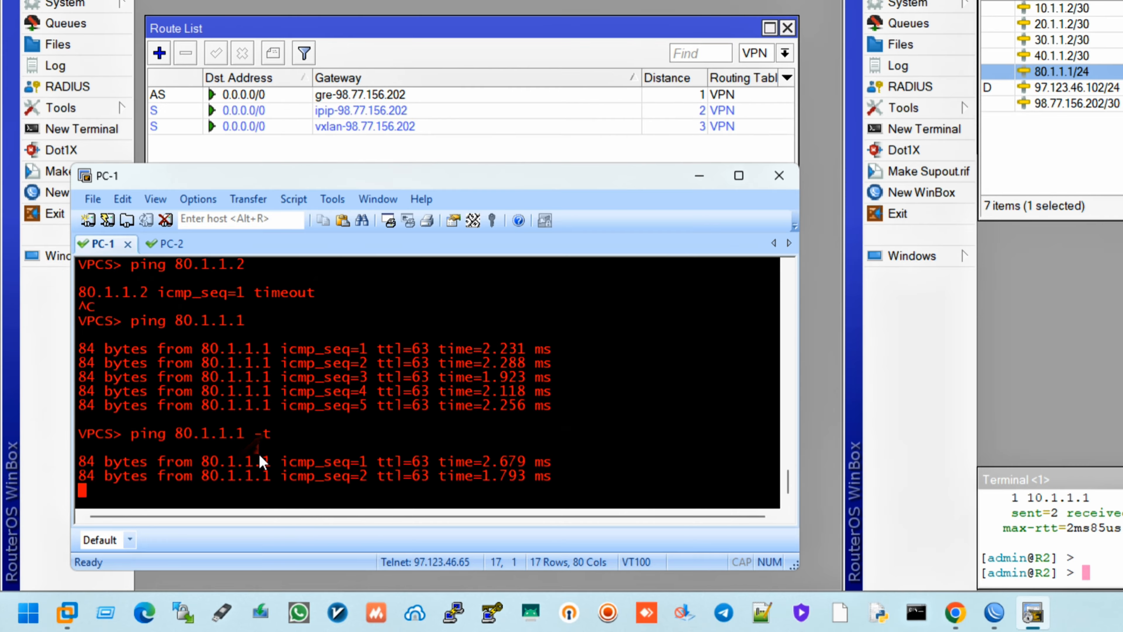
- Disable the gre-98.77.156.202 route in the VPN table and check the continuous ping on PC-1
left_click(338, 108)
left_click(337, 94)
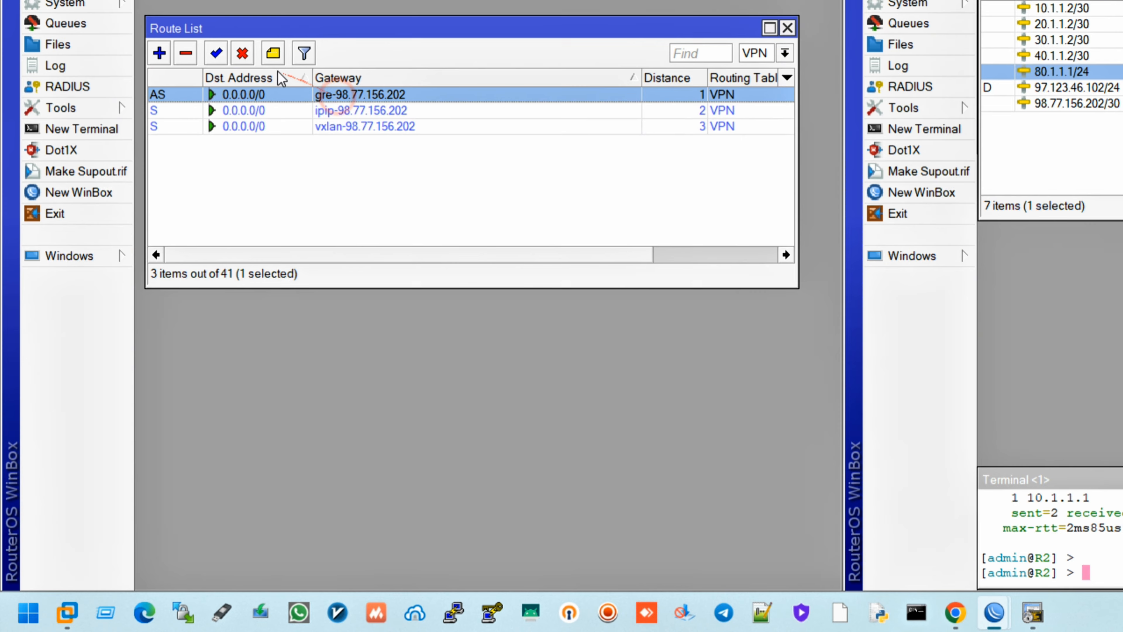
left_click(243, 53)
left_click(986, 613)
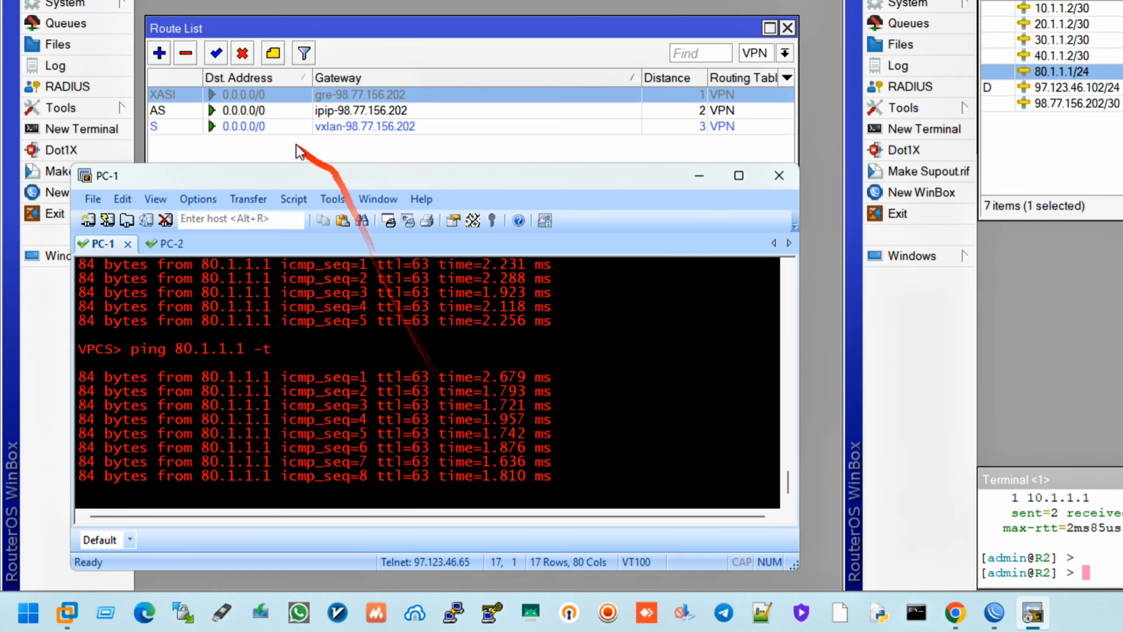
- Disable the ipip-98.77.156.202 route in the VPN table as well and check the continuous ping on PC-1
left_click(248, 108)
left_click(243, 53)
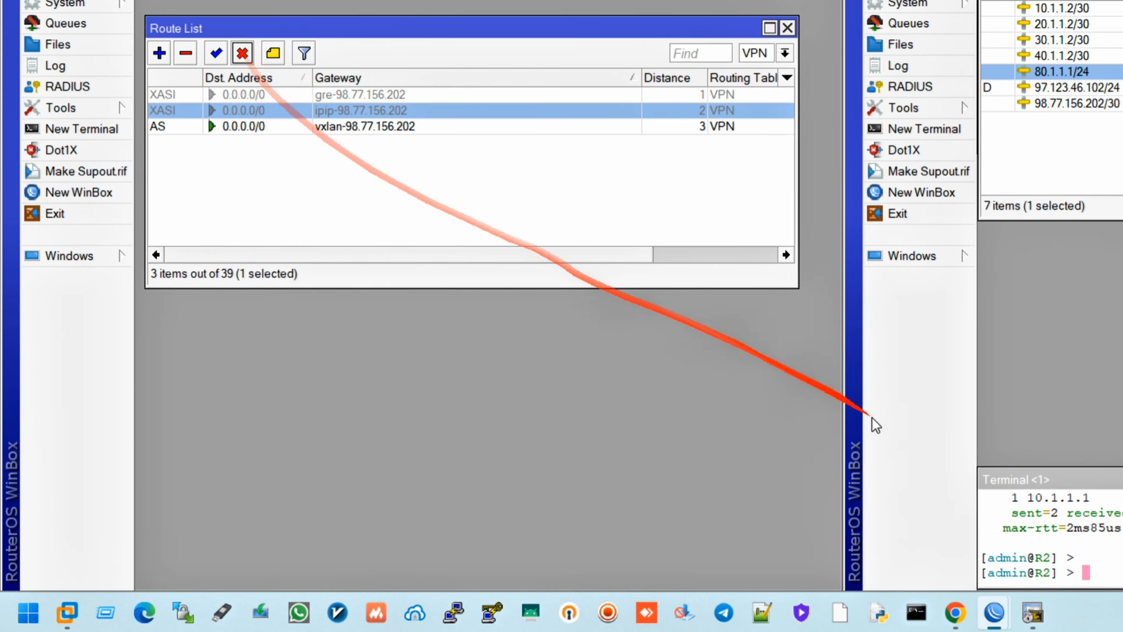
left_click(1032, 613)
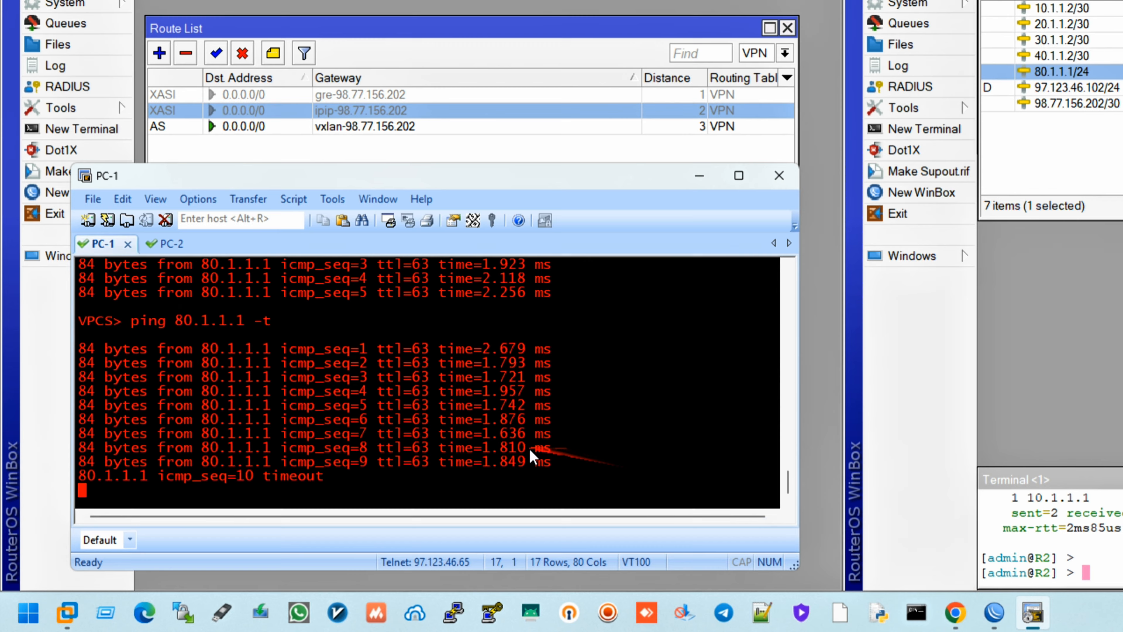
- Re-enable the ipip-98.77.156.202 route in the VPN table and check the continuous ping on PC-1
left_click(383, 128)
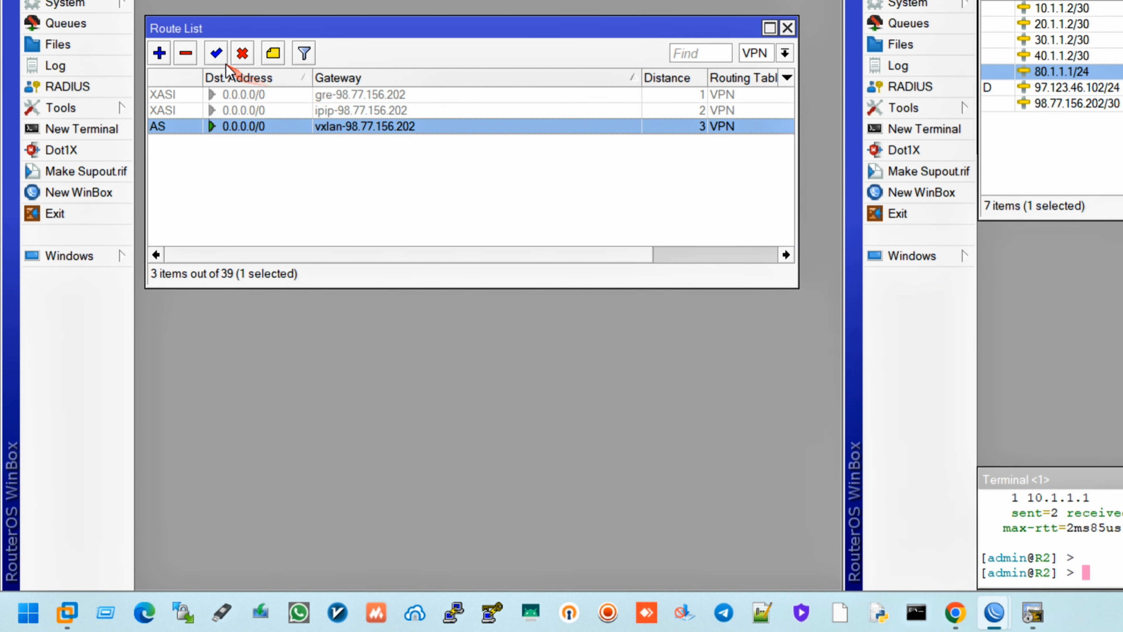
left_click_drag(225, 63, 239, 116)
left_click(238, 111)
left_click(216, 53)
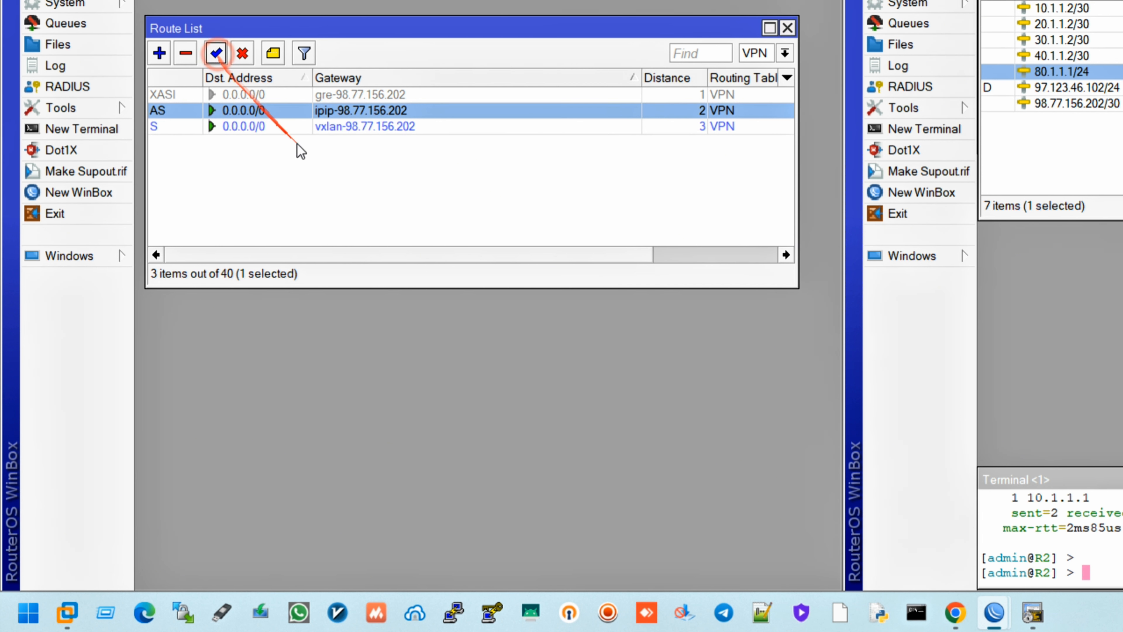
left_click(1033, 612)
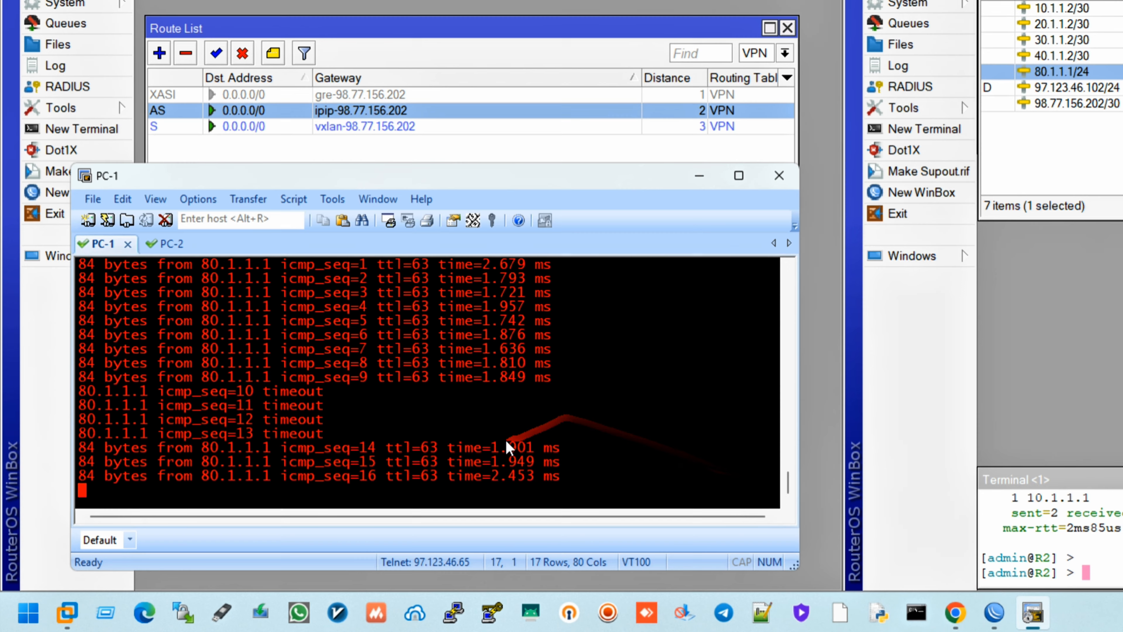
- Re-enable the gre-98.77.156.202 route in the VPN table and check the continuous ping on PC-1
left_click(472, 445)
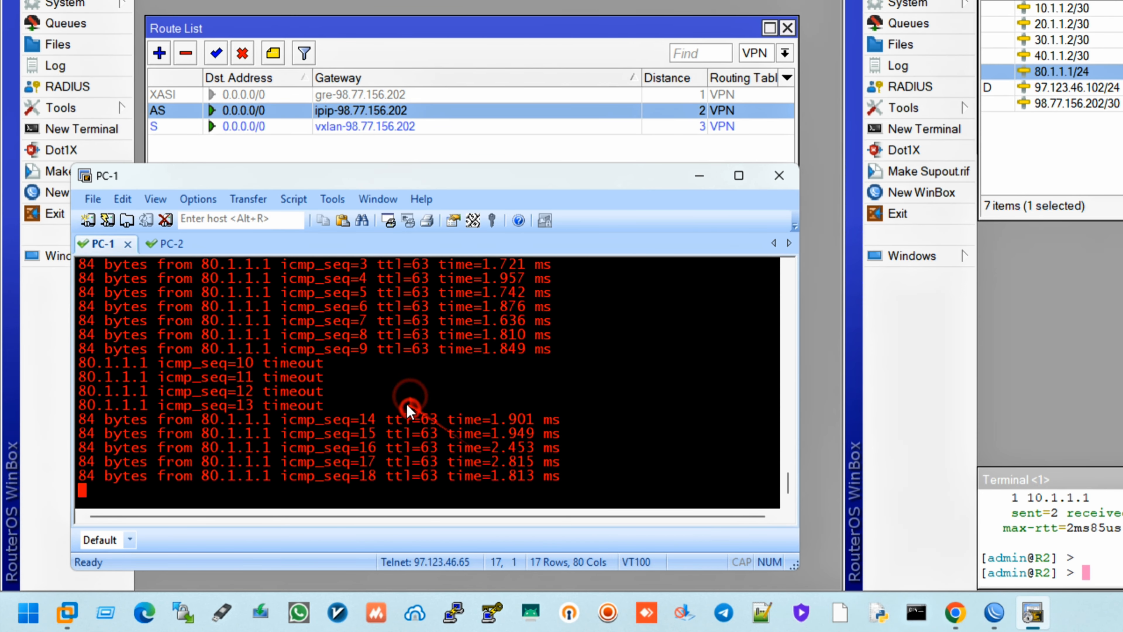
left_click(238, 94)
left_click(217, 54)
left_click(271, 156)
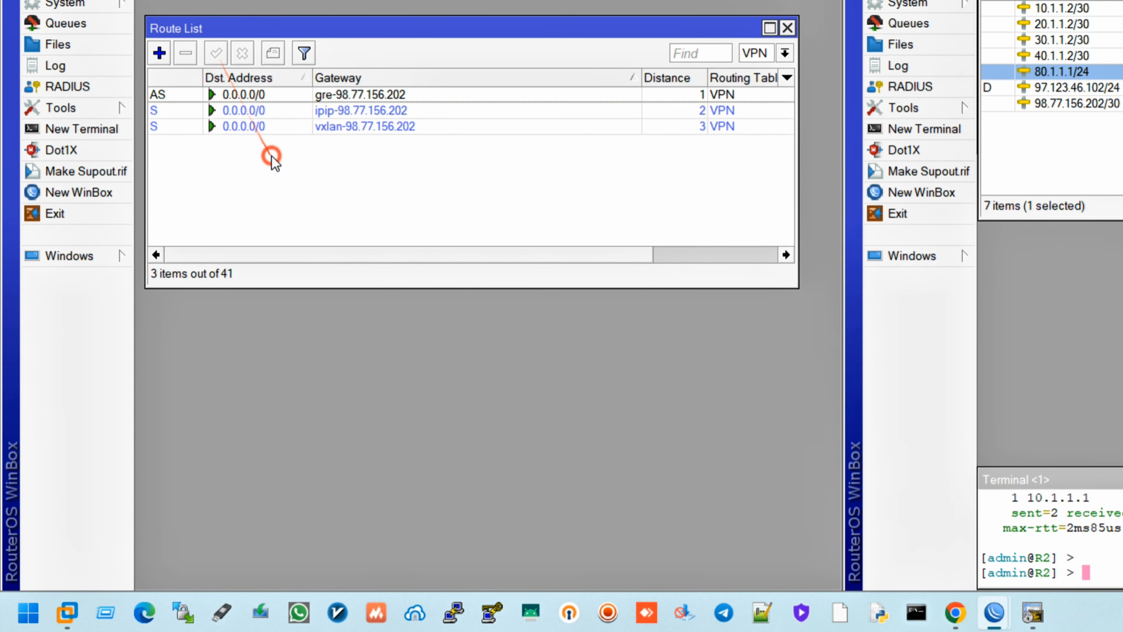
left_click(1033, 613)
left_click(491, 379)
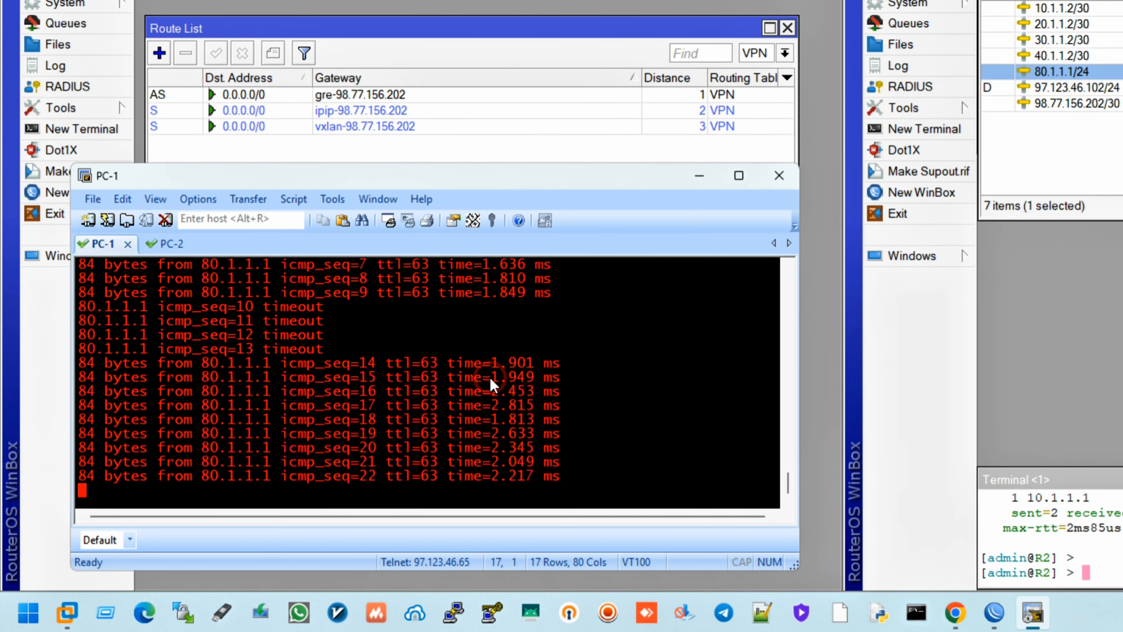
left_click_drag(442, 283, 517, 344)
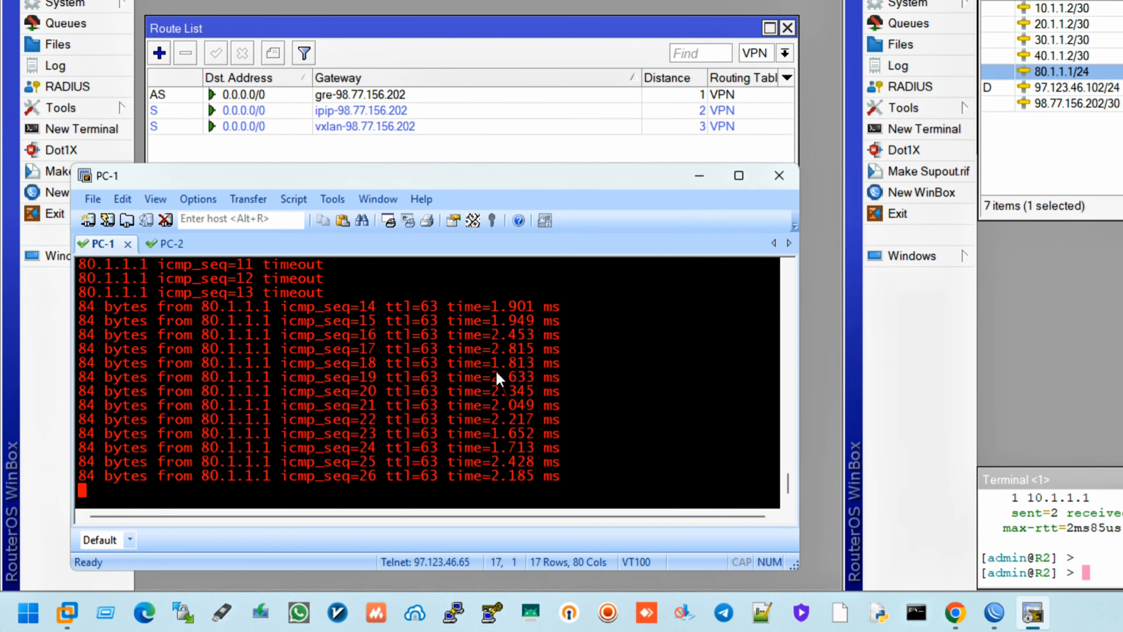
- Stop the running ping on PC-1 and start a continuous ping to 80.1.1.100 with -t
left_click(495, 371)
key("ctrl+c")
key("Return")
key("Return")
key("Up")
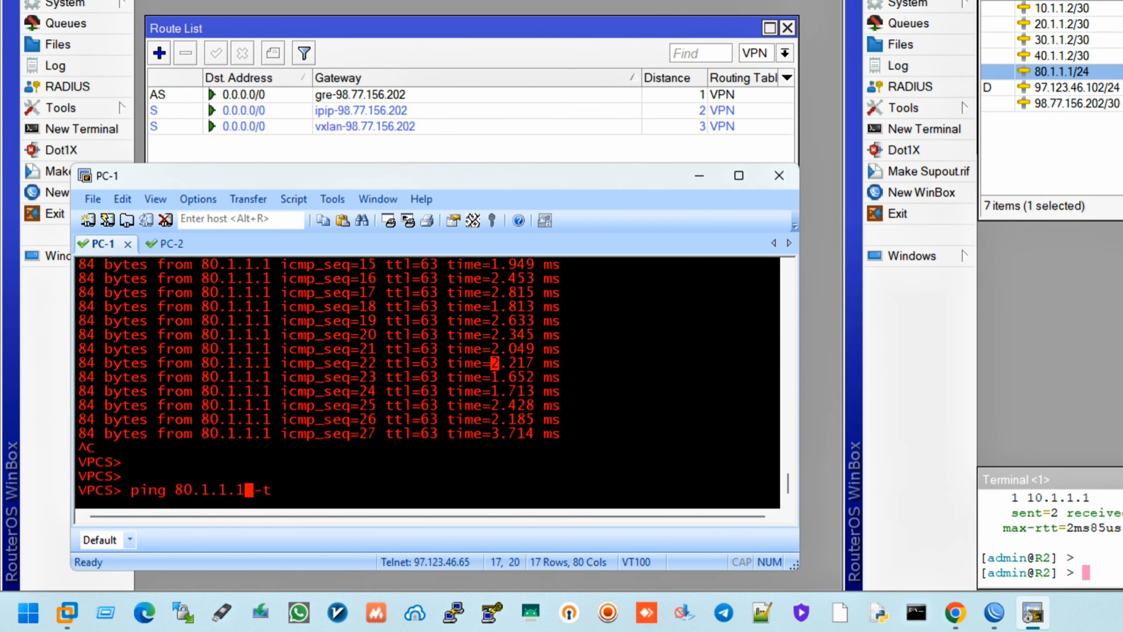
key("Return")
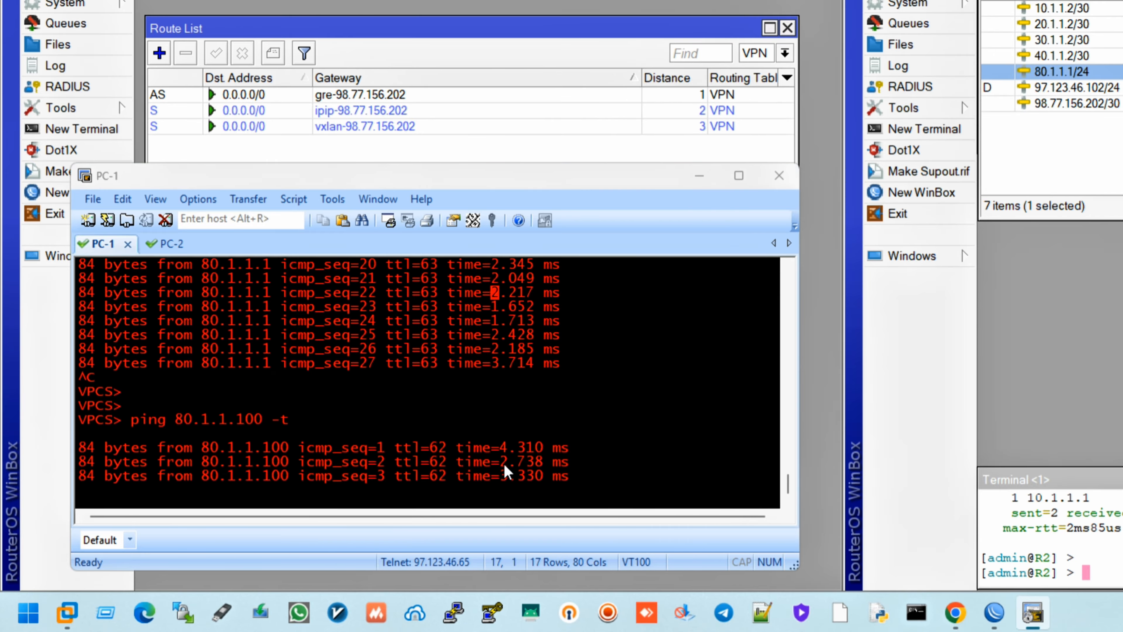
- Examine R1's firewall mangle rule and the VPN entry in the firewall address lists
key("alt+Tab")
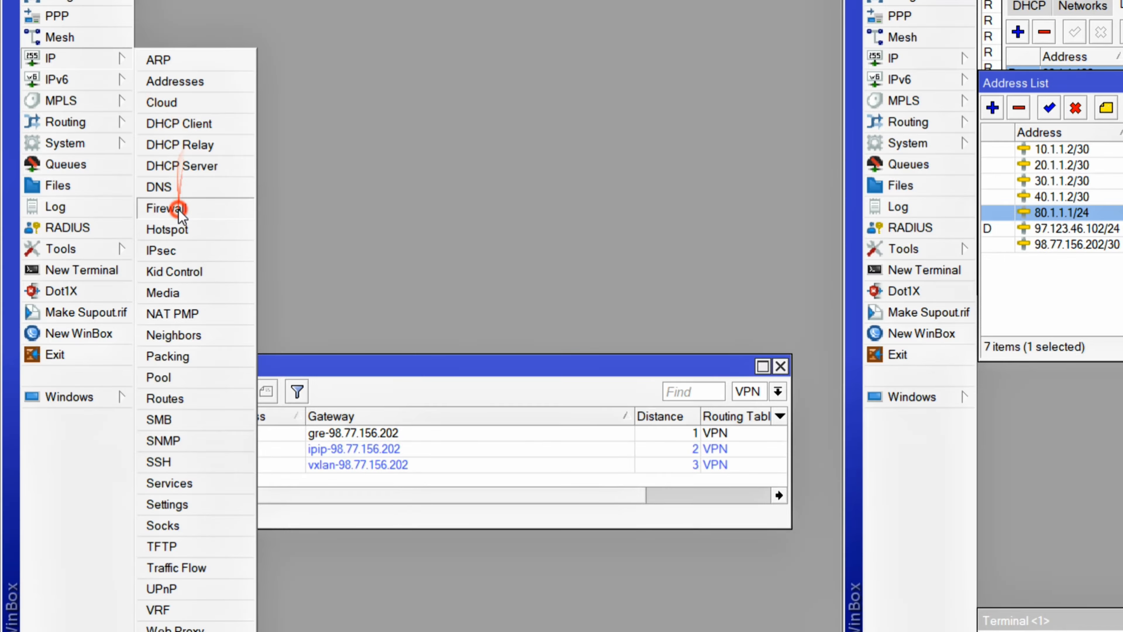
left_click(179, 209)
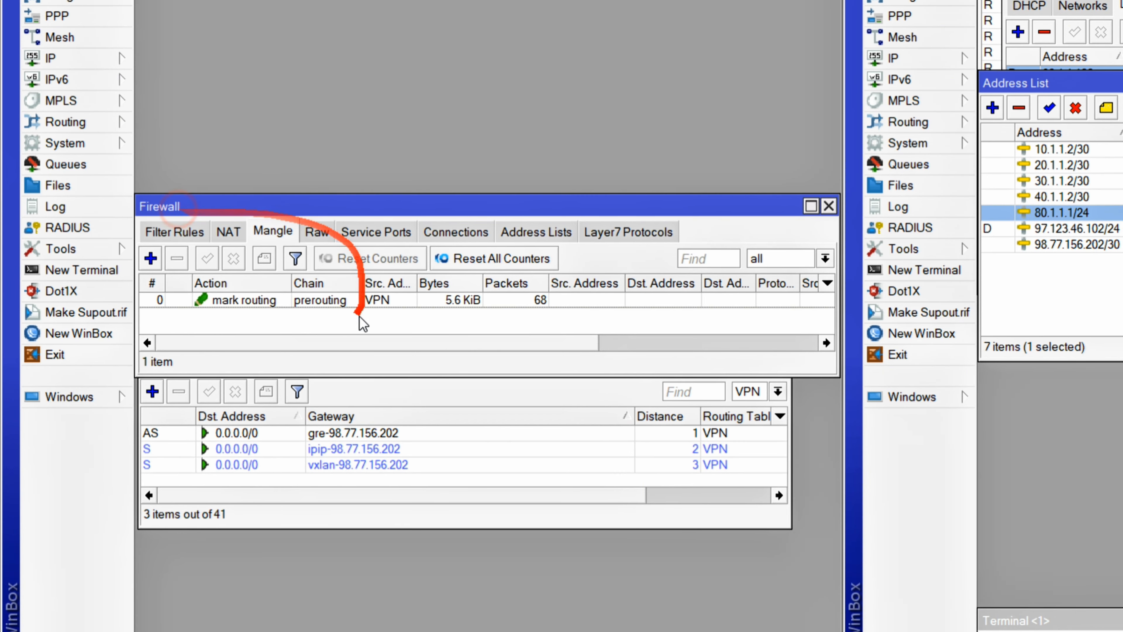
left_click(425, 301)
left_click(553, 242)
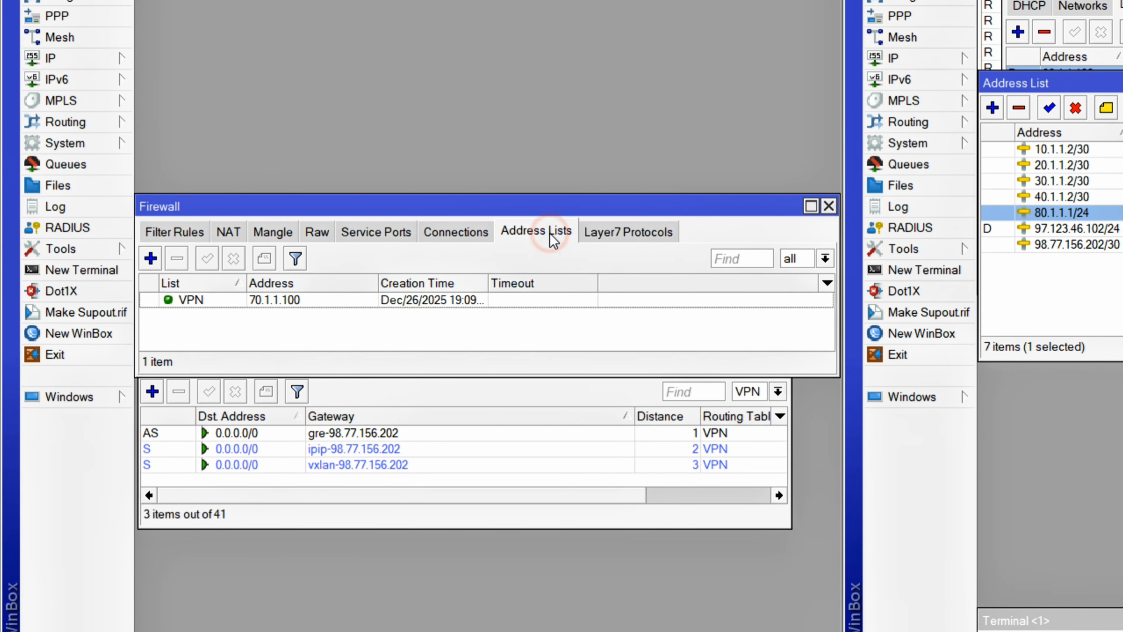
left_click(470, 309)
mouse_move(489, 283)
left_mouse_down()
mouse_move(534, 283)
mouse_move(510, 283)
left_mouse_up()
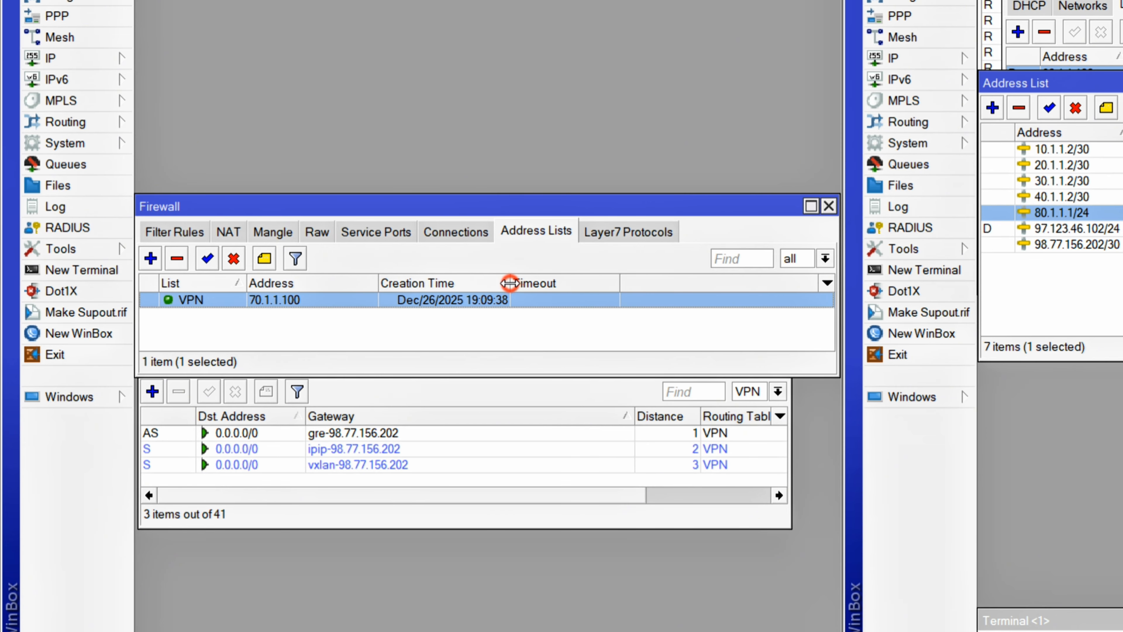
- Copy the name of R1's EoIP tunnel interface from its settings and close them without changes
left_click(422, 484)
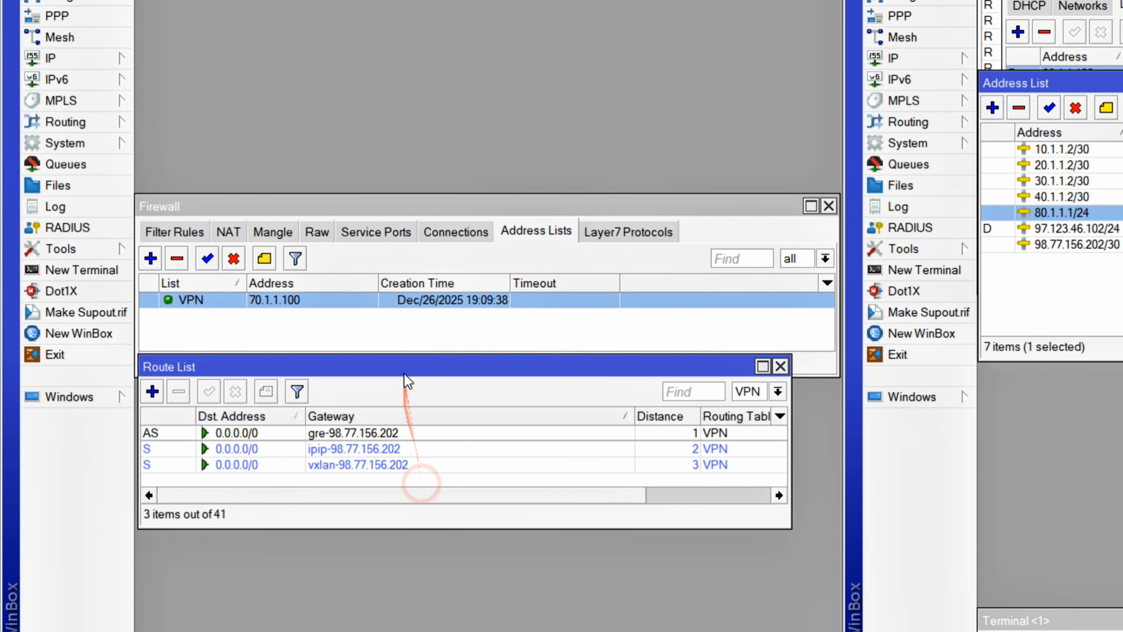
left_click_drag(409, 366, 434, 429)
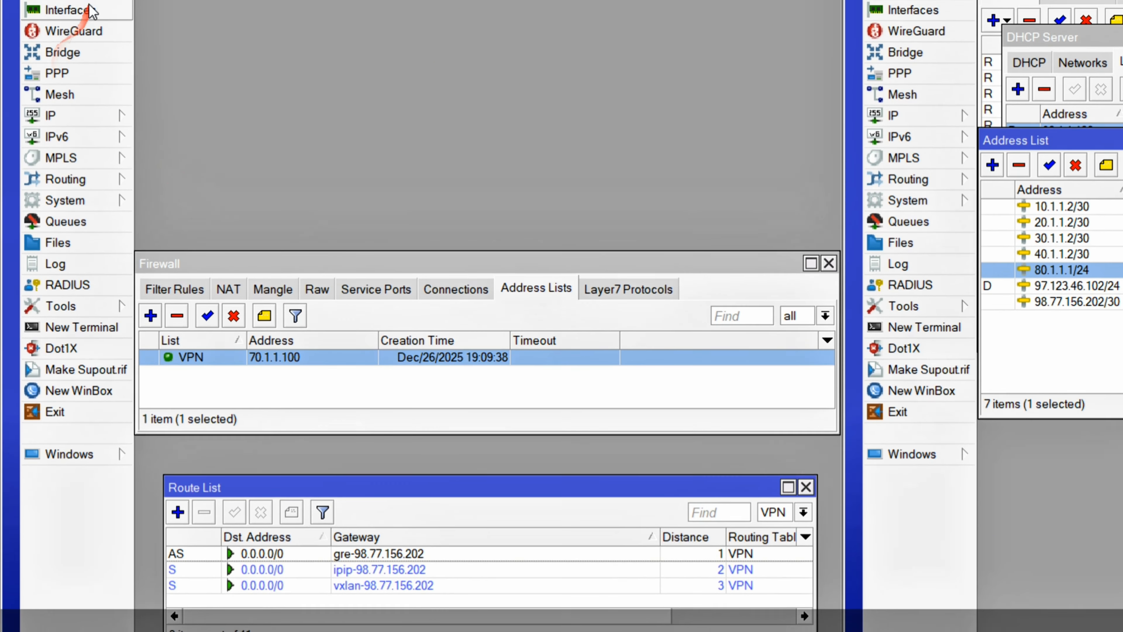
left_click(66, 34)
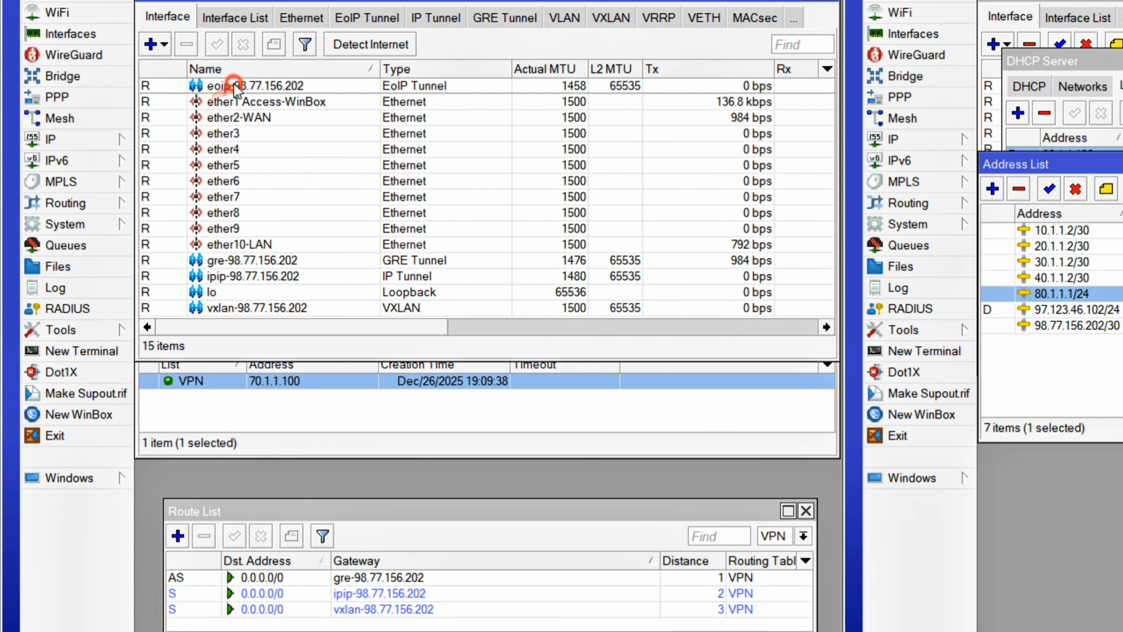
left_click(245, 86)
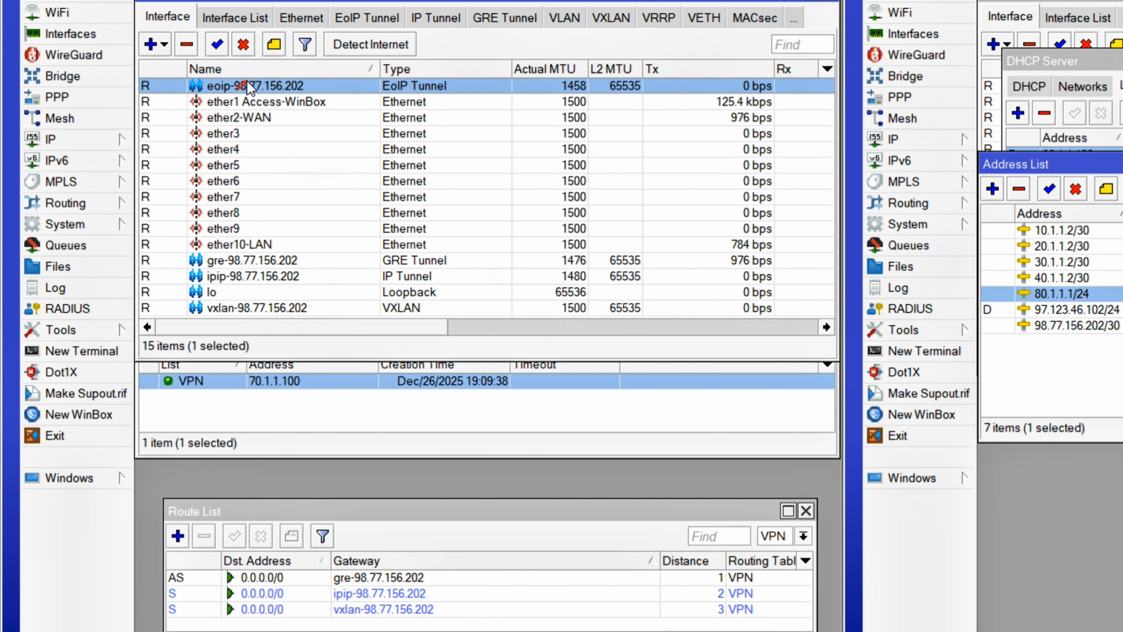
double_click(249, 85)
right_click(372, 64)
left_click(413, 95)
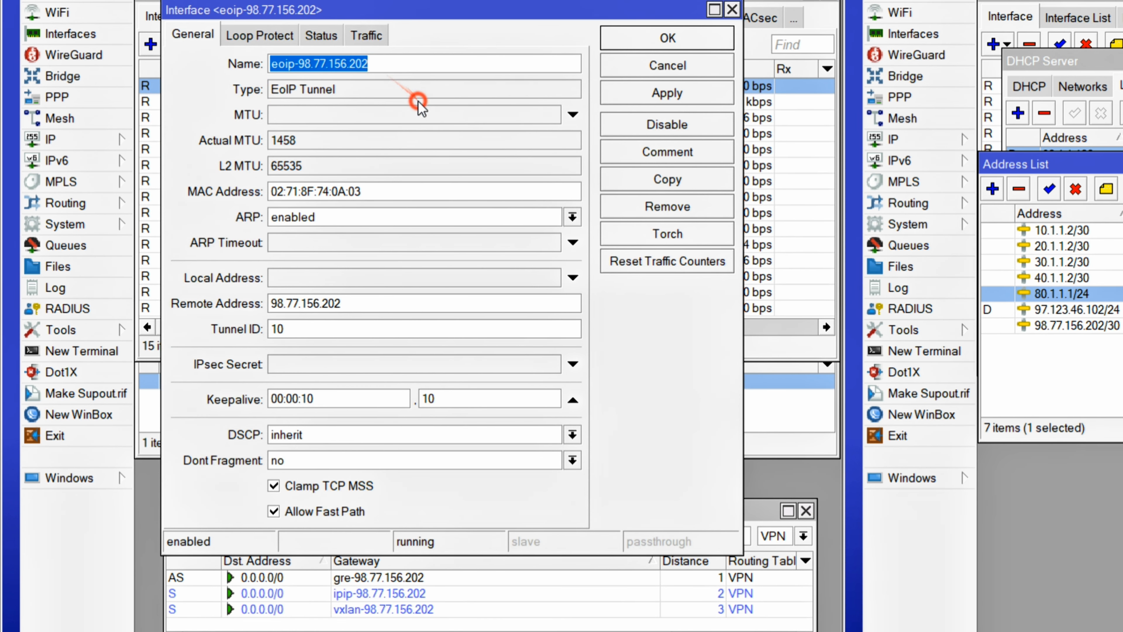
left_click(652, 66)
- Change the gateway of the distance 3 default route in the VPN table to eoip-98.77.156.202
left_click(367, 610)
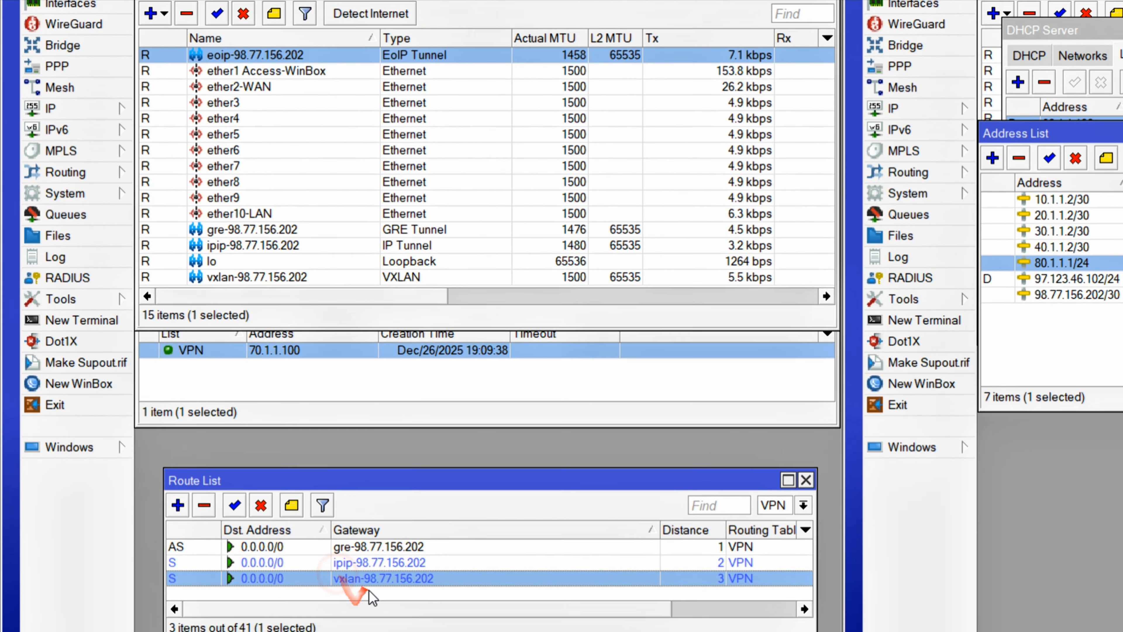
double_click(367, 578)
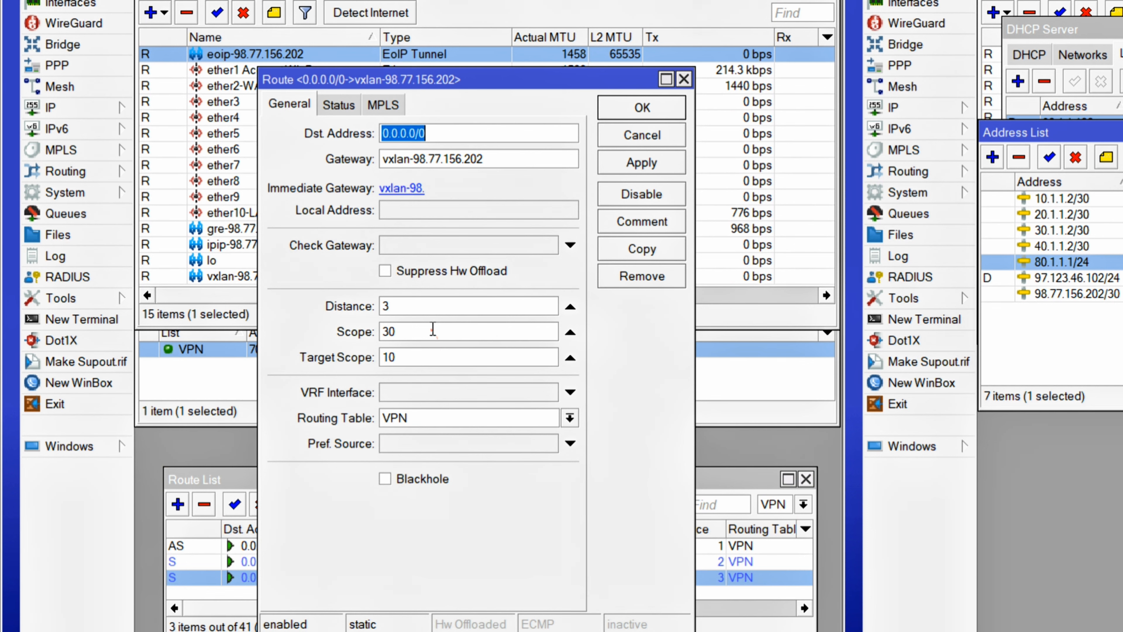
left_click(477, 159)
left_click_drag(476, 159, 378, 161)
key("ctrl+v")
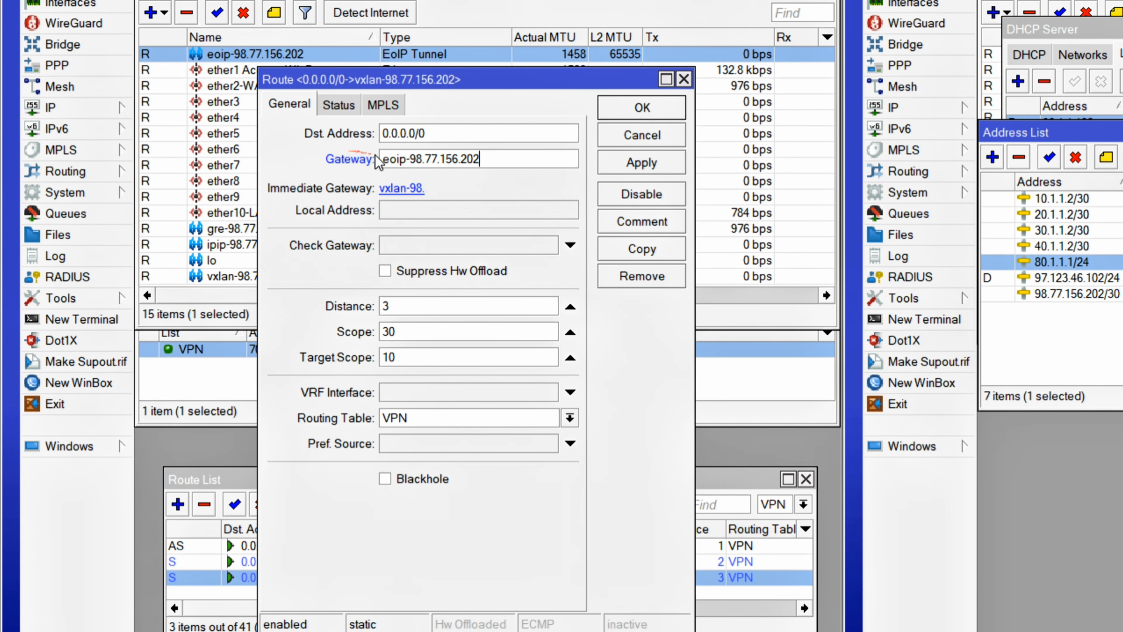
left_click(615, 160)
left_click(630, 109)
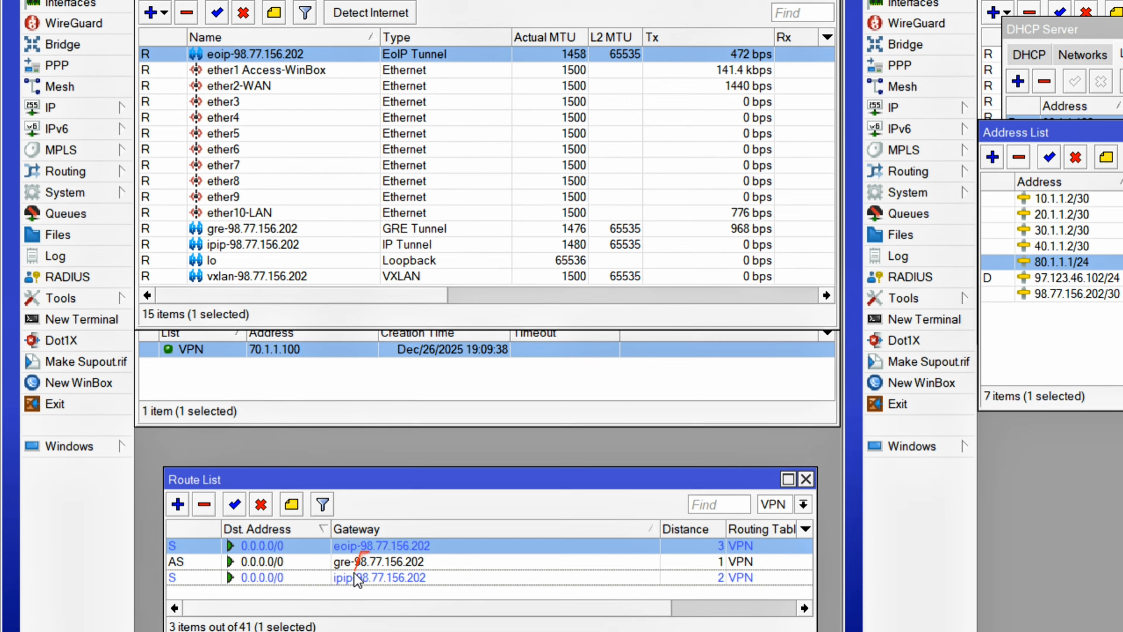
- Disable the gre-98.77.156.202 and ipip-98.77.156.202 routes in the VPN table together and check the continuous ping on PC-1
left_click(353, 541)
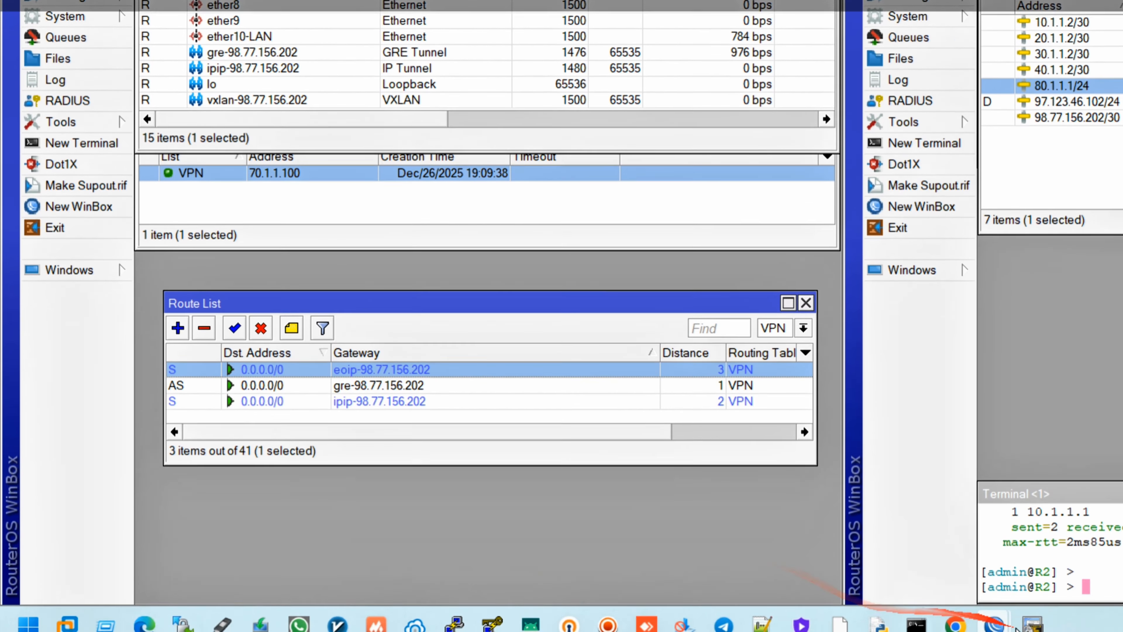
left_click(1032, 613)
left_click_drag(406, 186, 446, 316)
left_click_drag(436, 221, 424, 181)
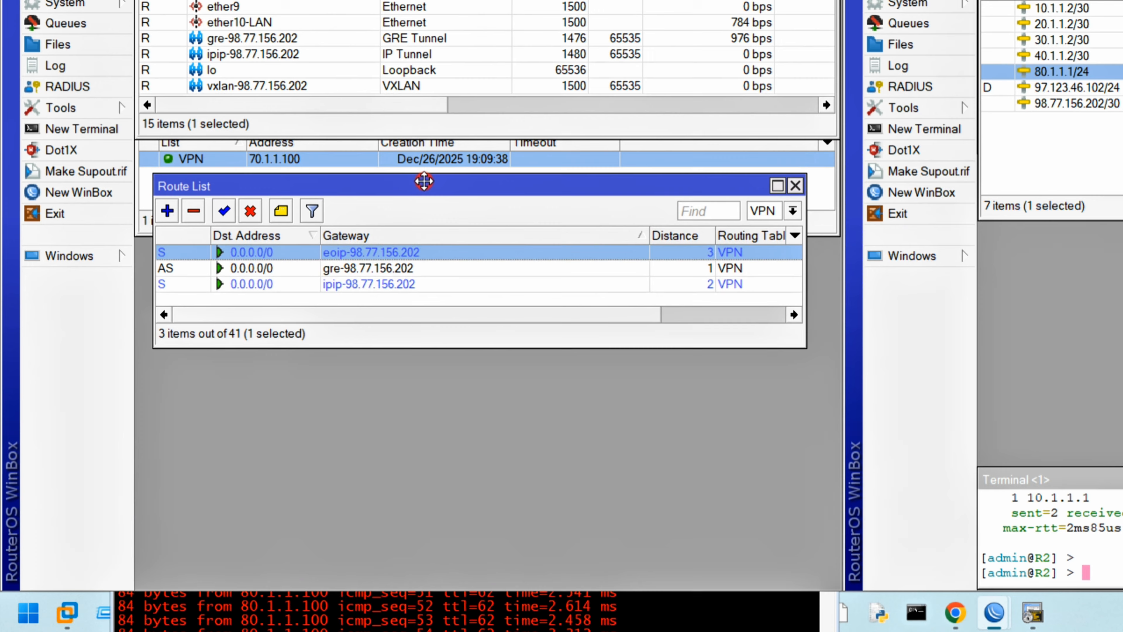
left_click(382, 284)
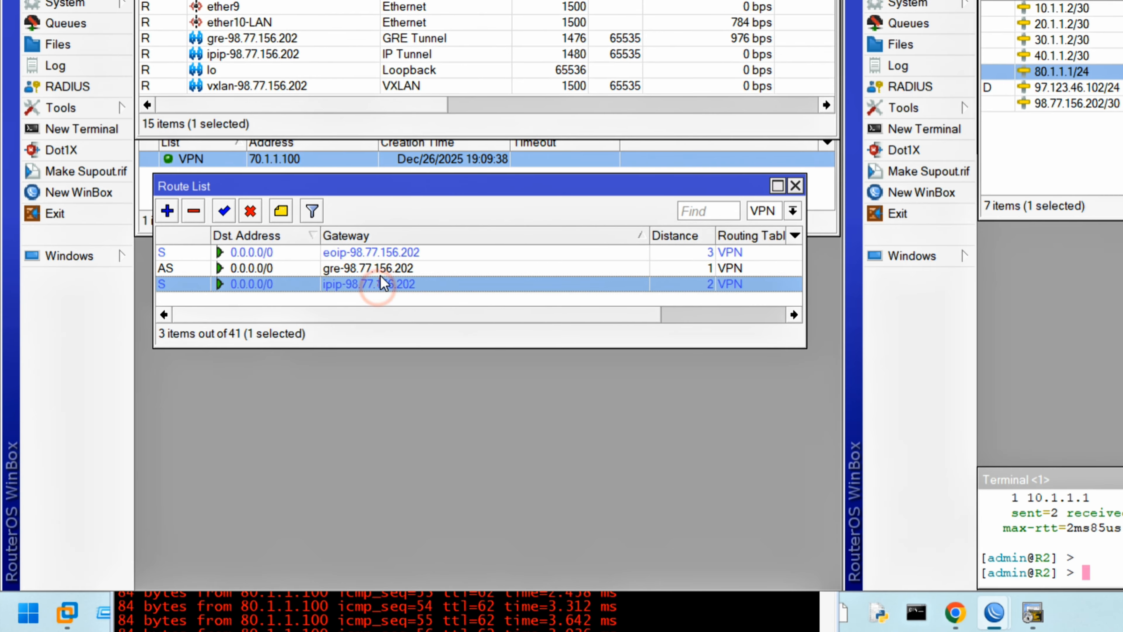
left_click(376, 268, "ctrl")
left_click(251, 211)
left_click(386, 299)
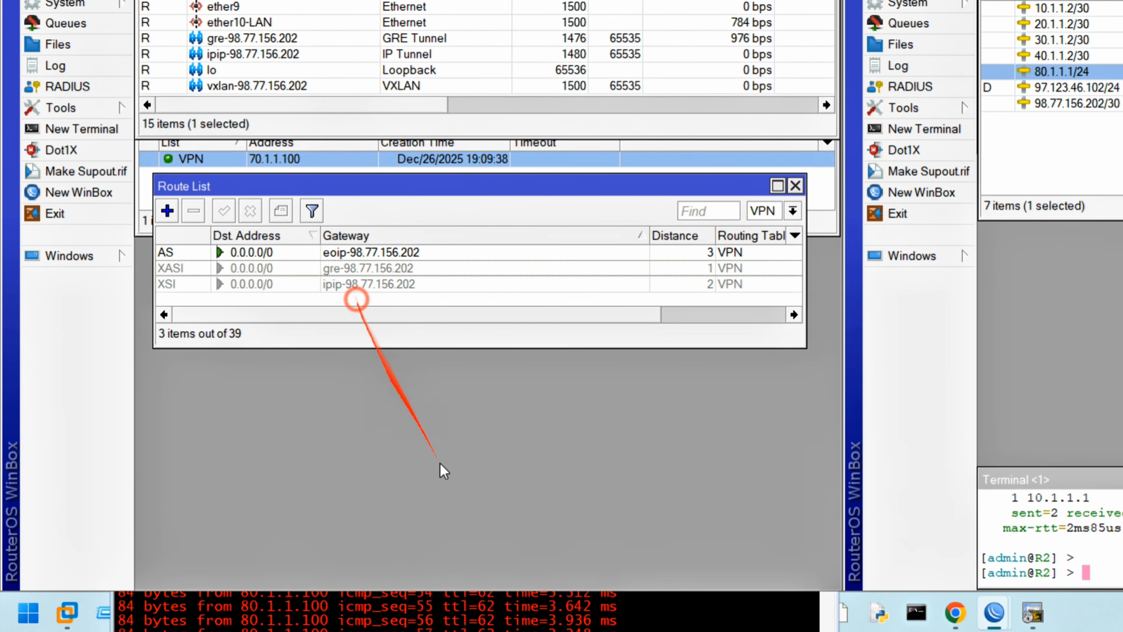
left_click(440, 615)
left_click_drag(415, 328, 417, 219)
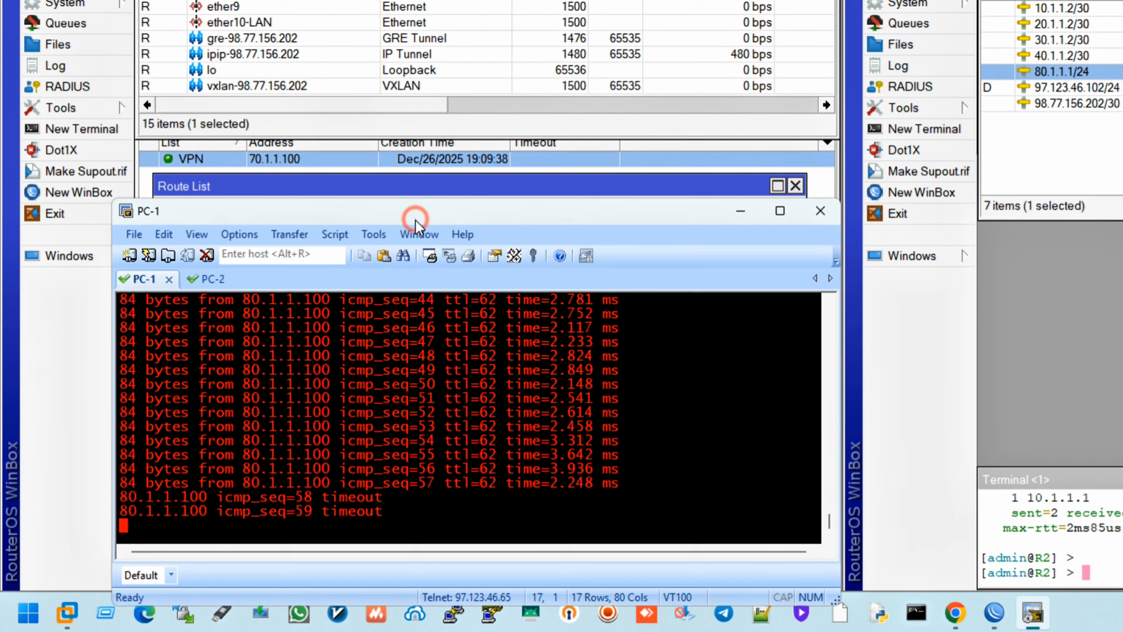
- Try a scope of 10 on the eoip-98.77.156.202 route and check the continuous ping on PC-1
left_click(447, 190)
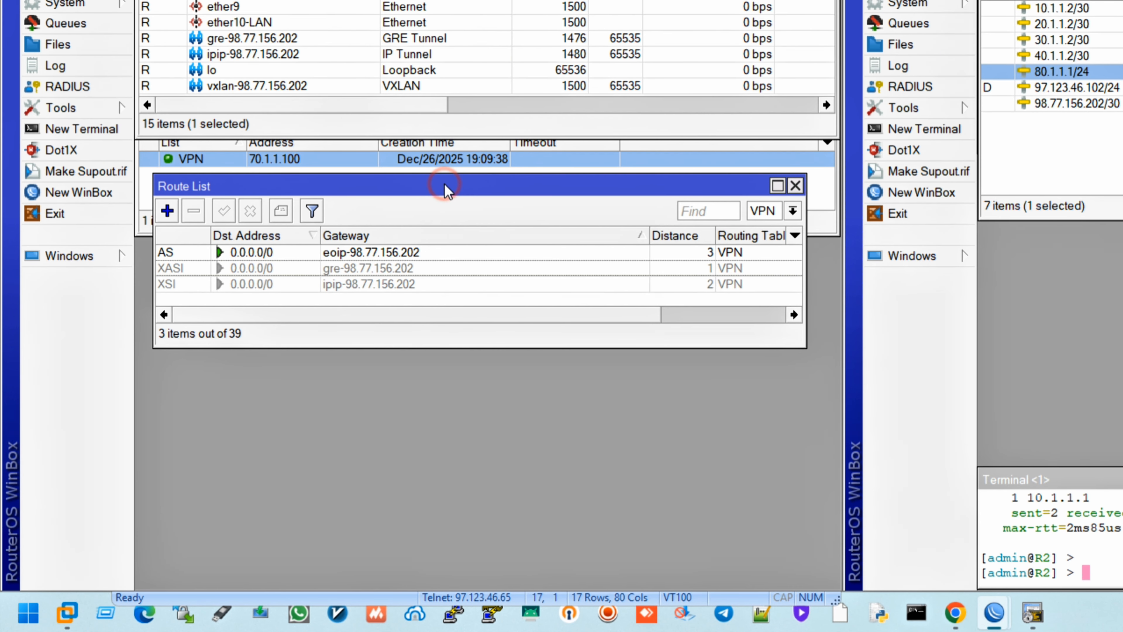
double_click(414, 253)
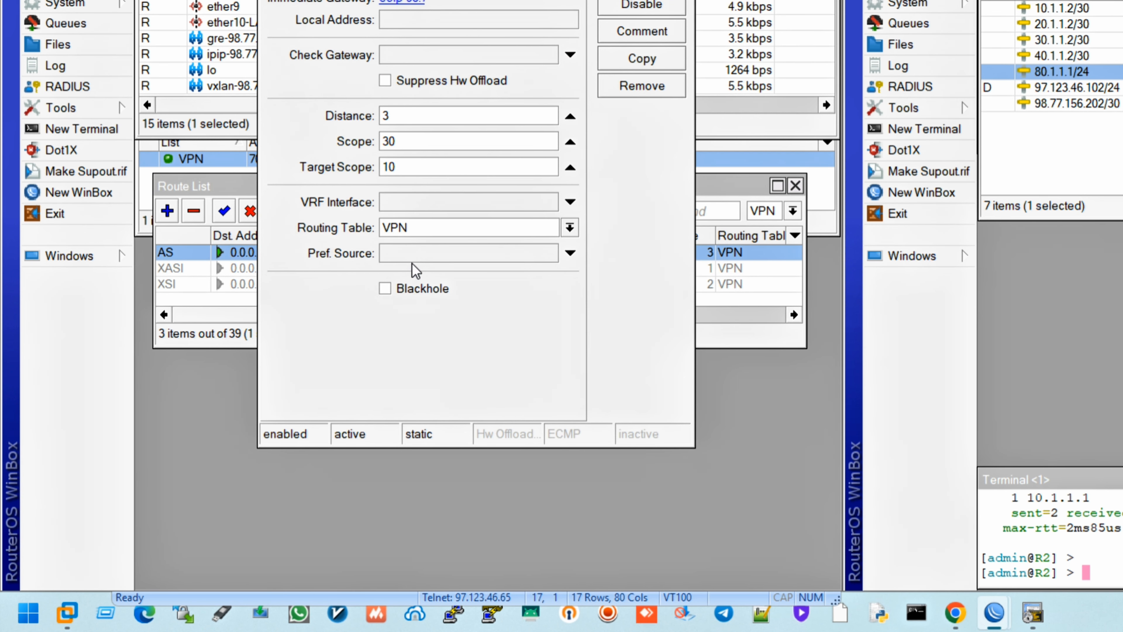
left_click_drag(441, 143, 367, 142)
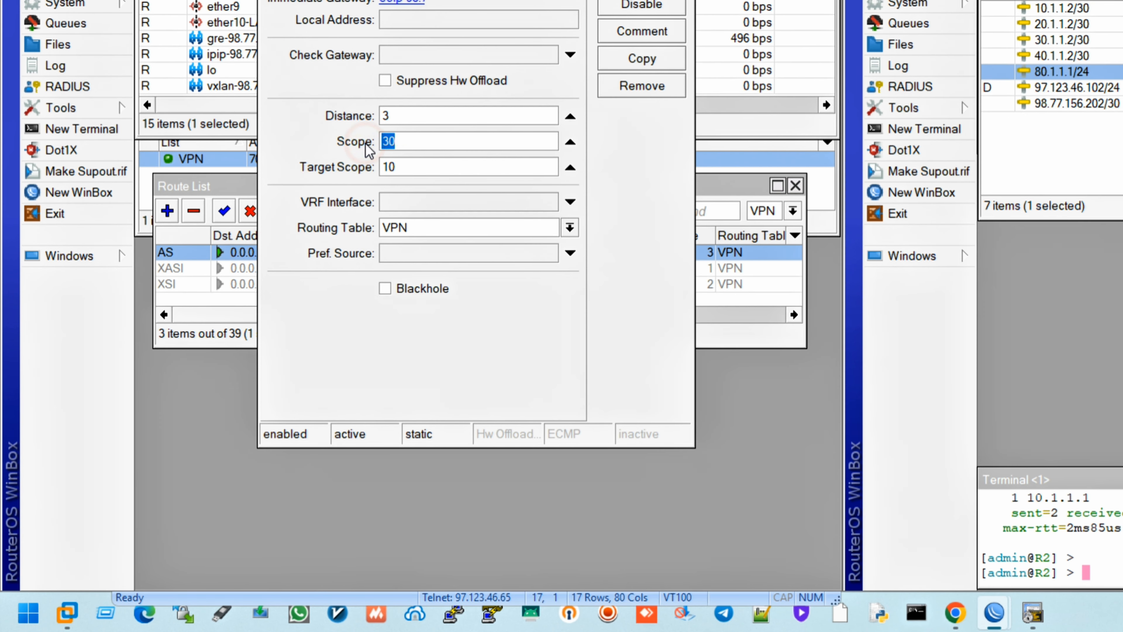
type("10")
key("Return")
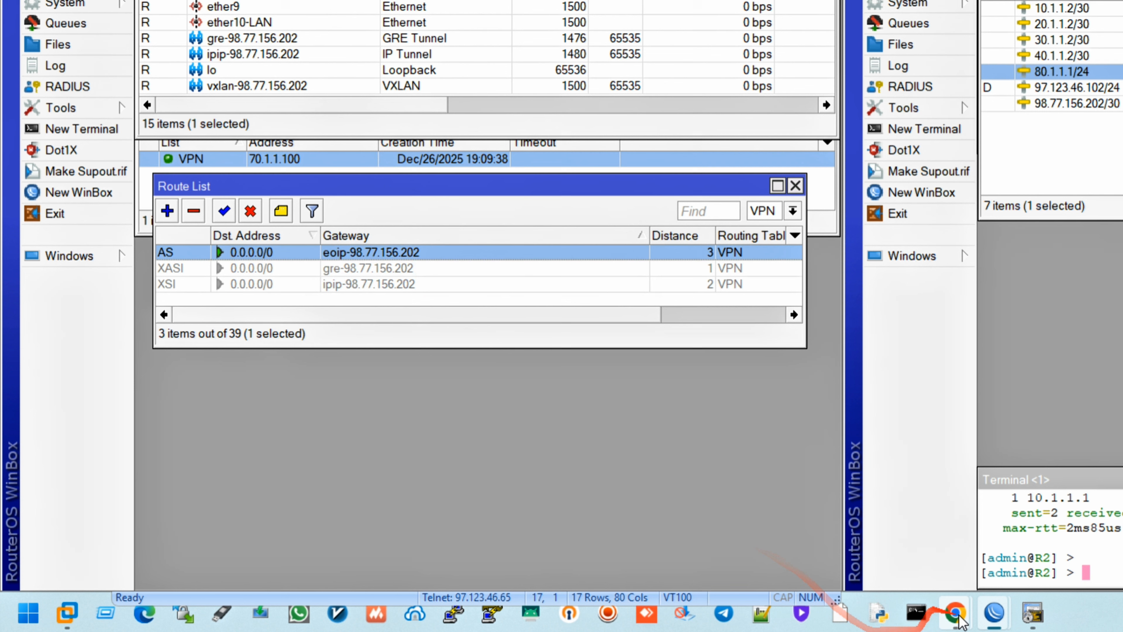
left_click(1032, 620)
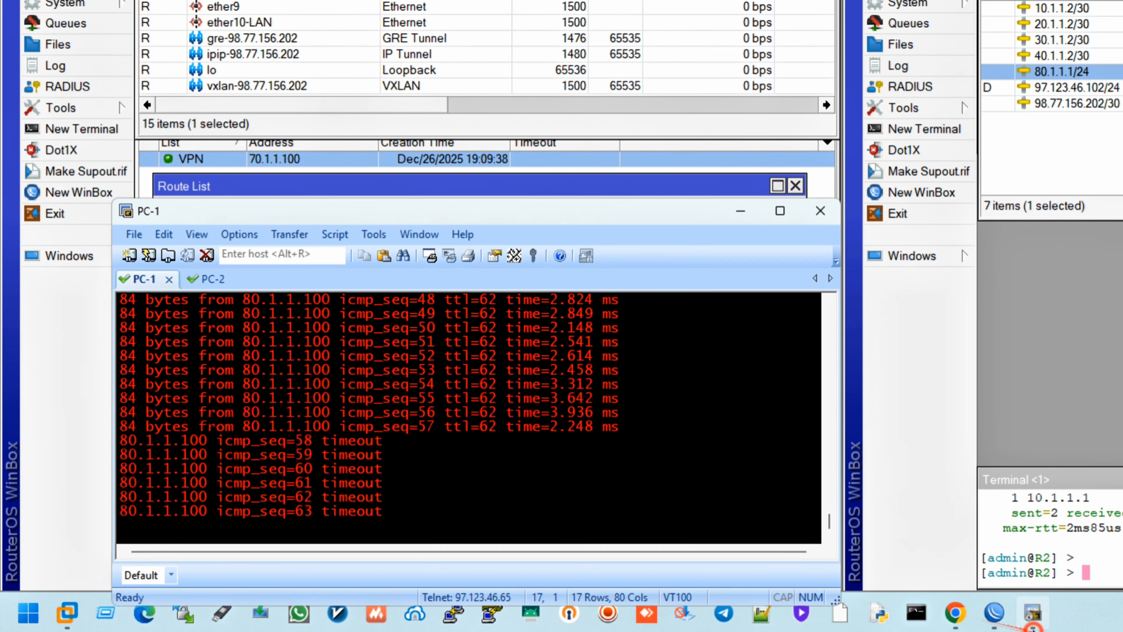
- Set both the scope and the target scope of the eoip-98.77.156.202 route to 30 and check the continuous ping on PC-1
left_click(347, 185)
left_click(318, 248)
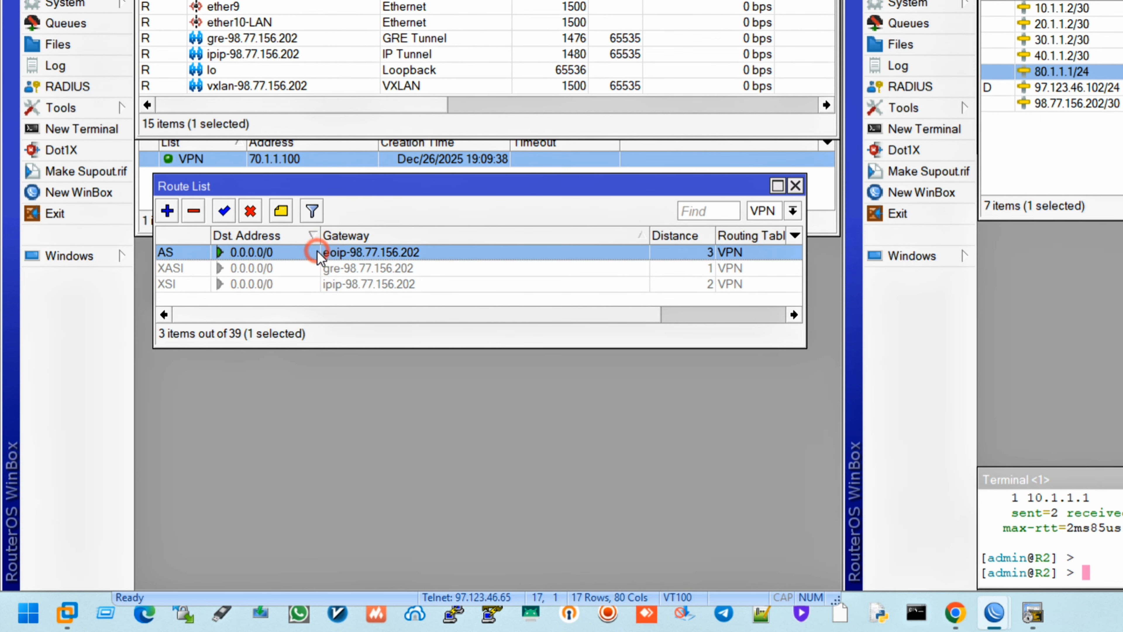
double_click(318, 252)
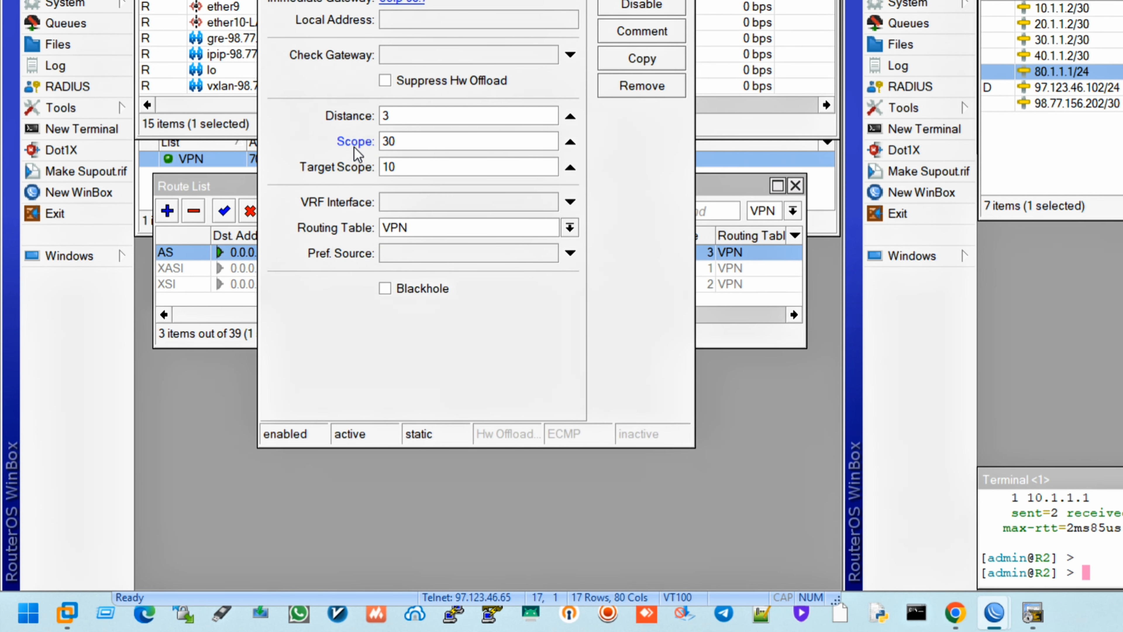
left_click(359, 173)
type("30")
key("Return")
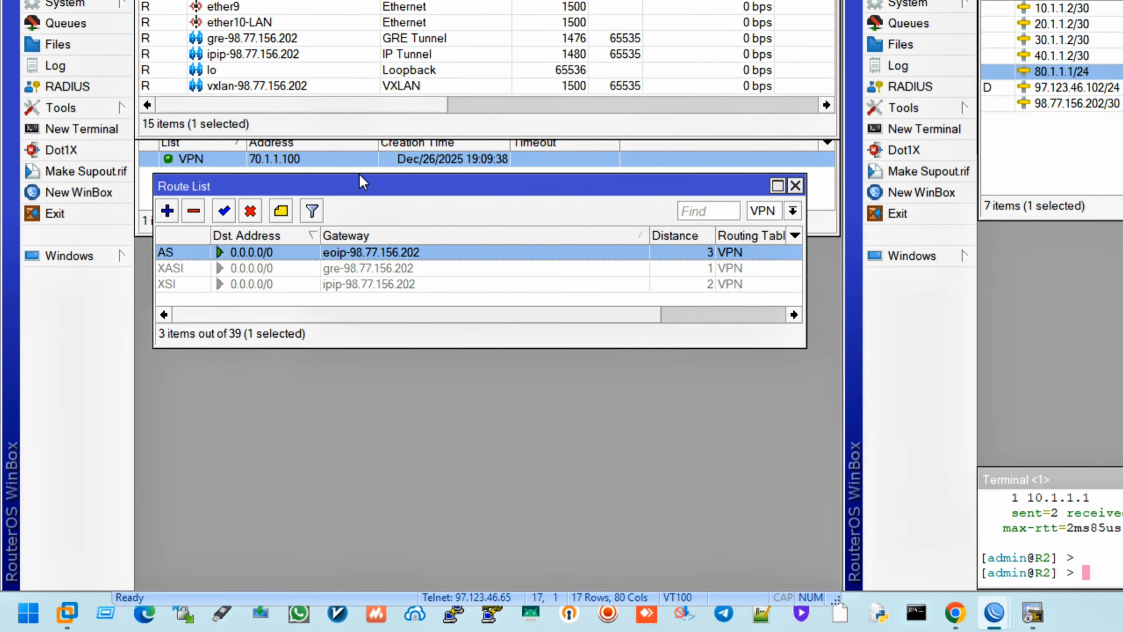
left_click(1034, 617)
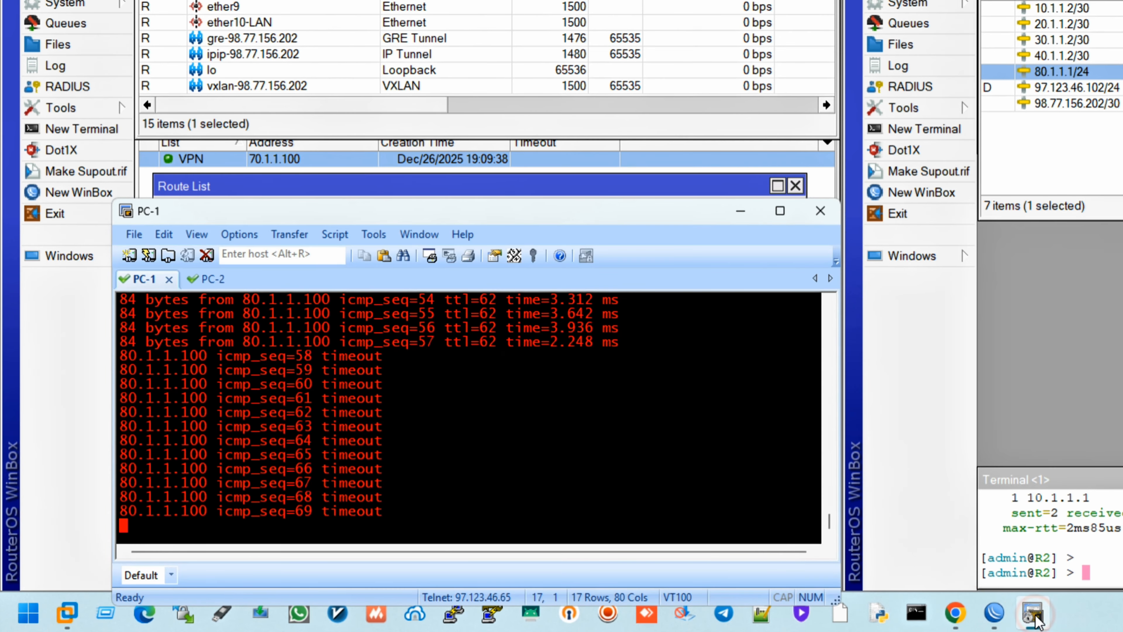
- Check the scope and target scope of the eoip-98.77.156.202 route in the VPN table
left_click(391, 190)
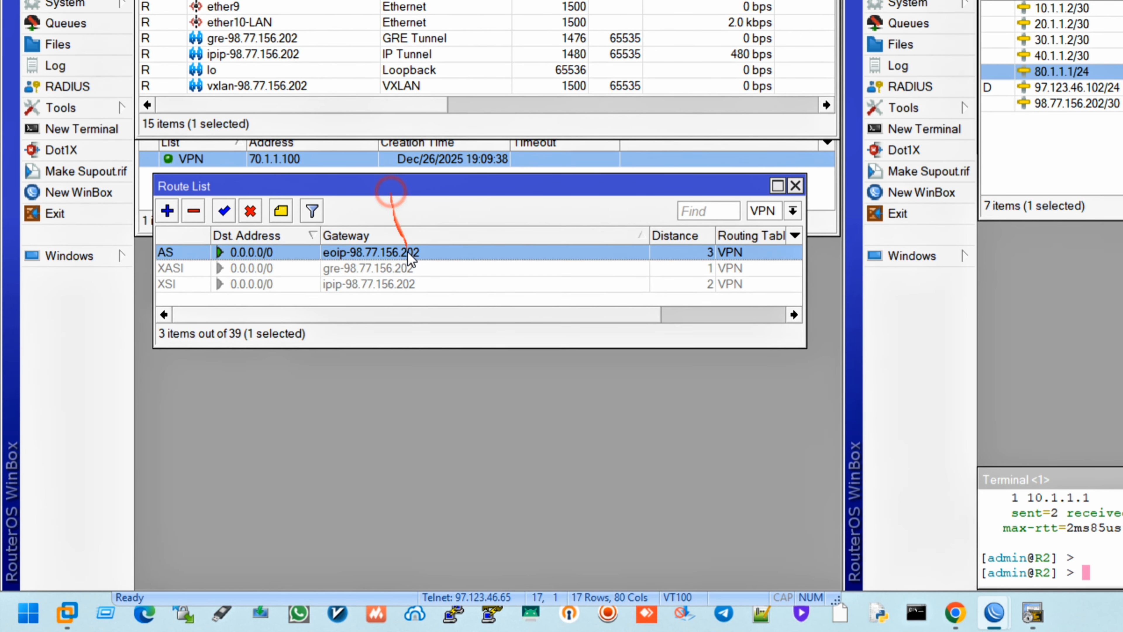
double_click(399, 252)
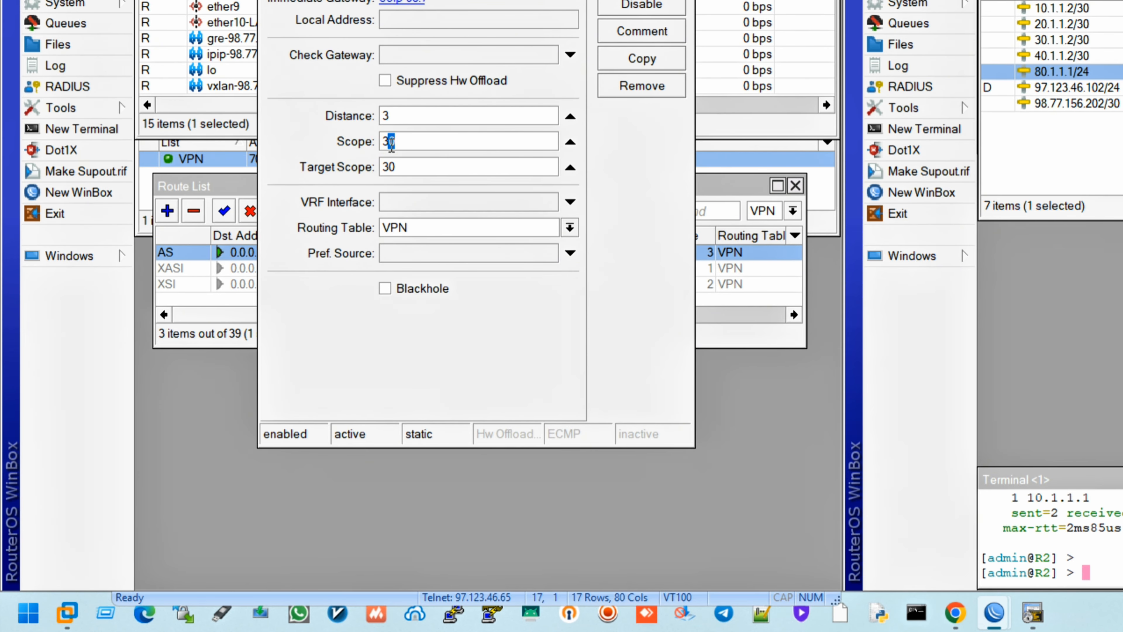
key("Return")
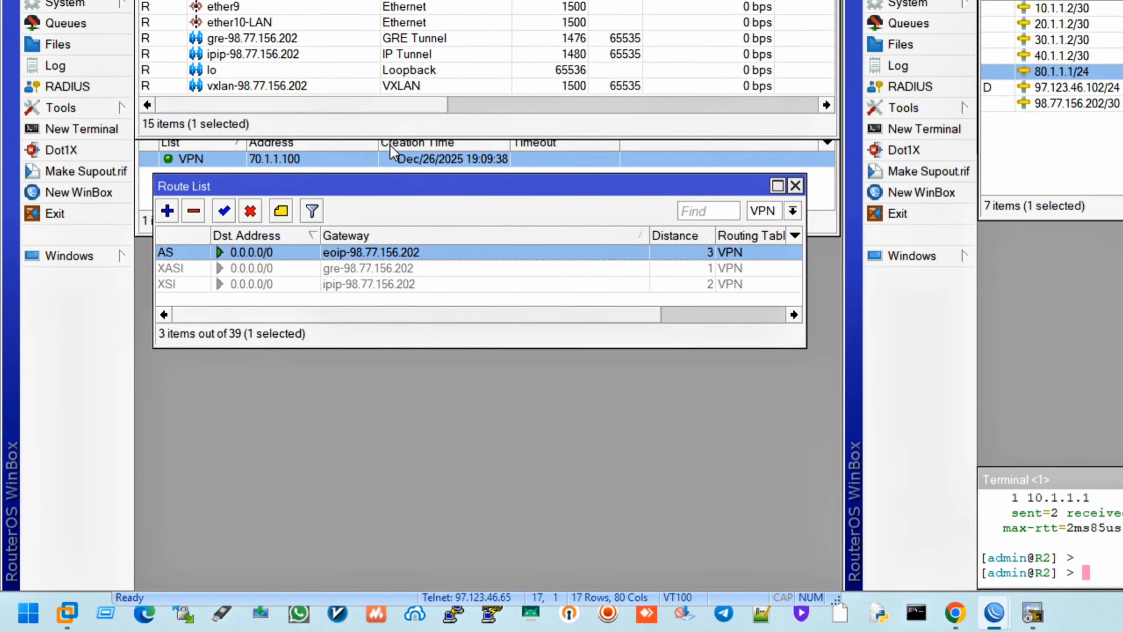
left_click_drag(388, 149, 425, 293)
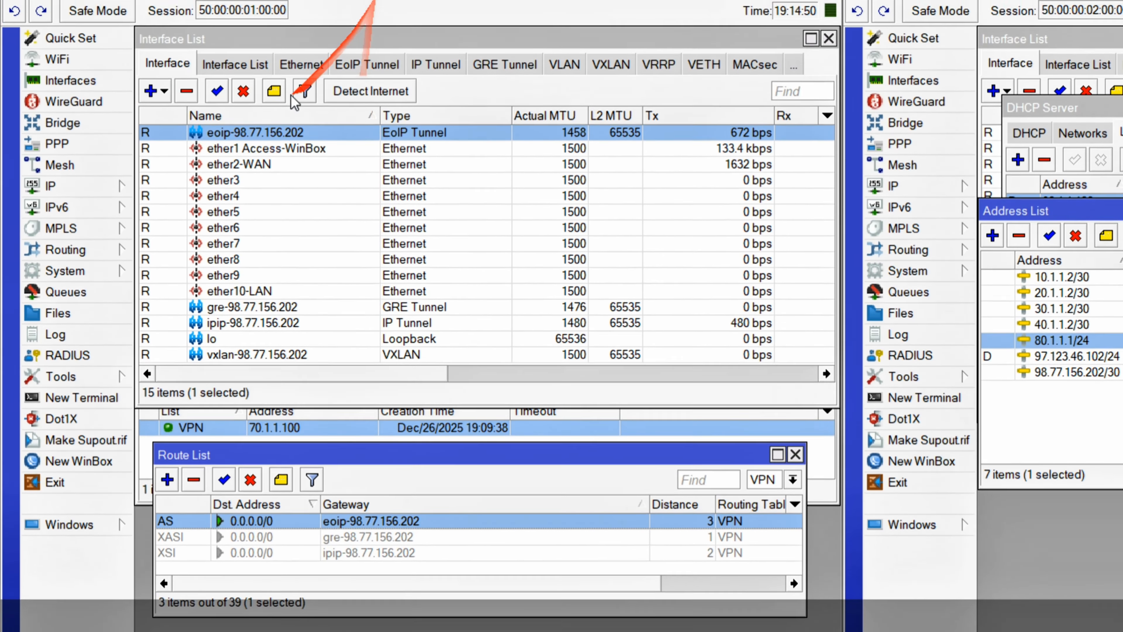
- Open the settings of the EoIP tunnel interfaces on both R1 and R2
double_click(256, 167)
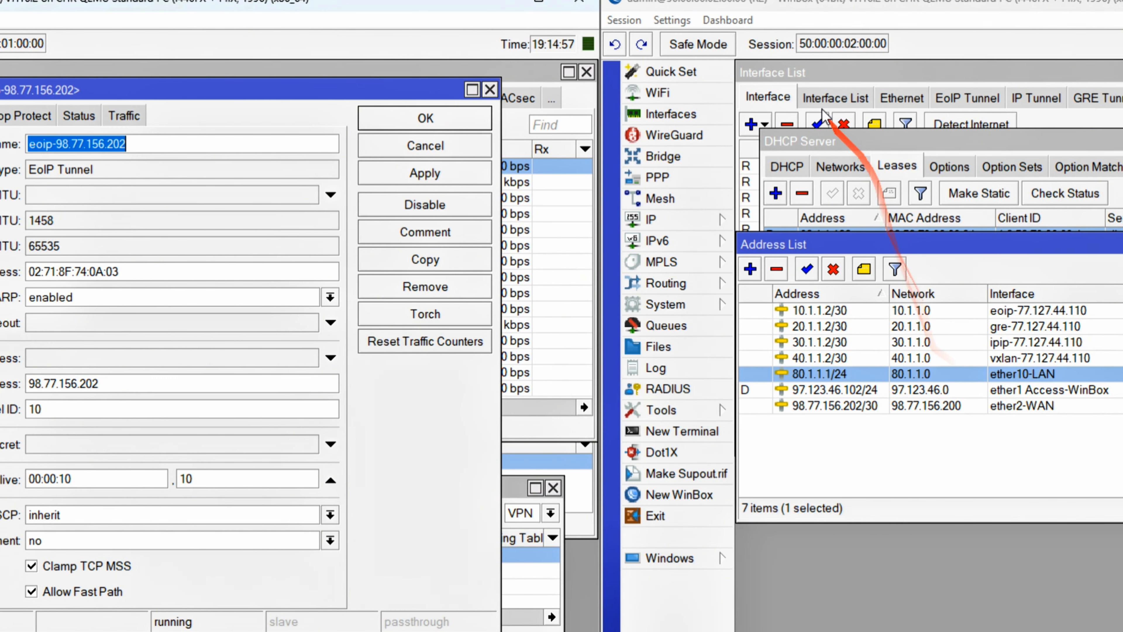
left_click(1057, 69)
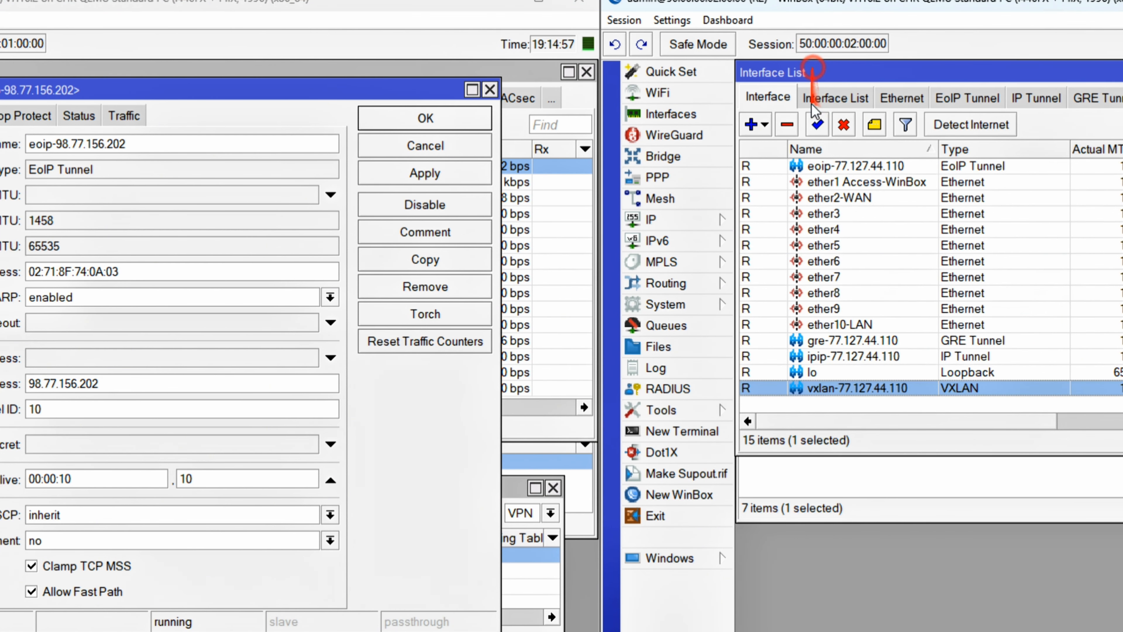
double_click(830, 166)
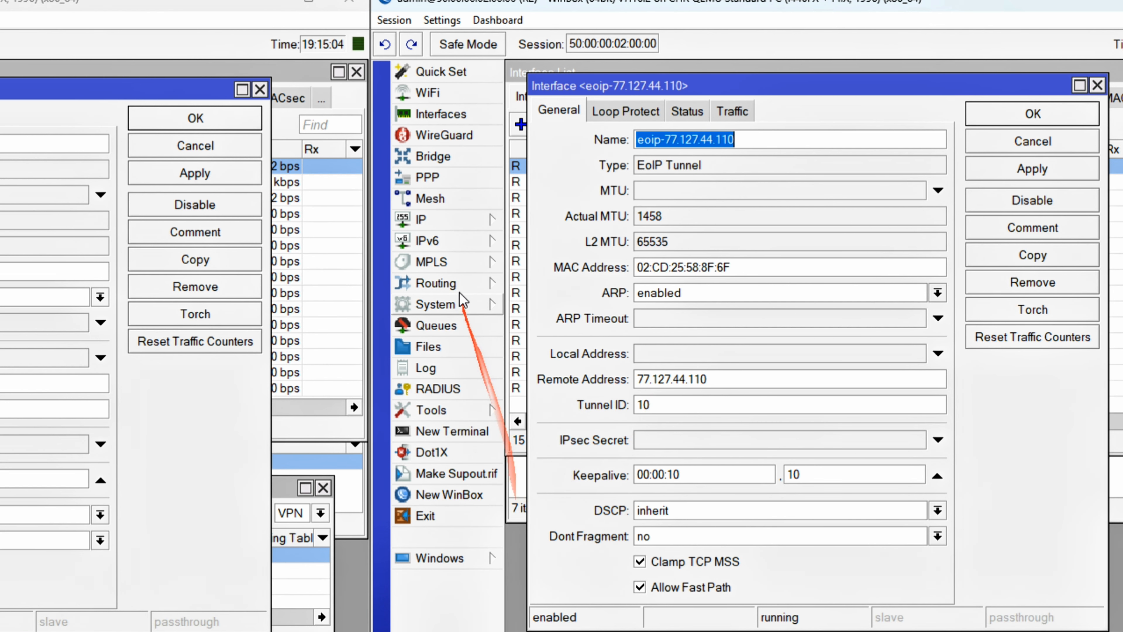
- Copy R2's ether2-WAN address 98.77.156.202 from its address list and set it as the local address of R2's EoIP tunnel
left_click(455, 220)
left_click(524, 244)
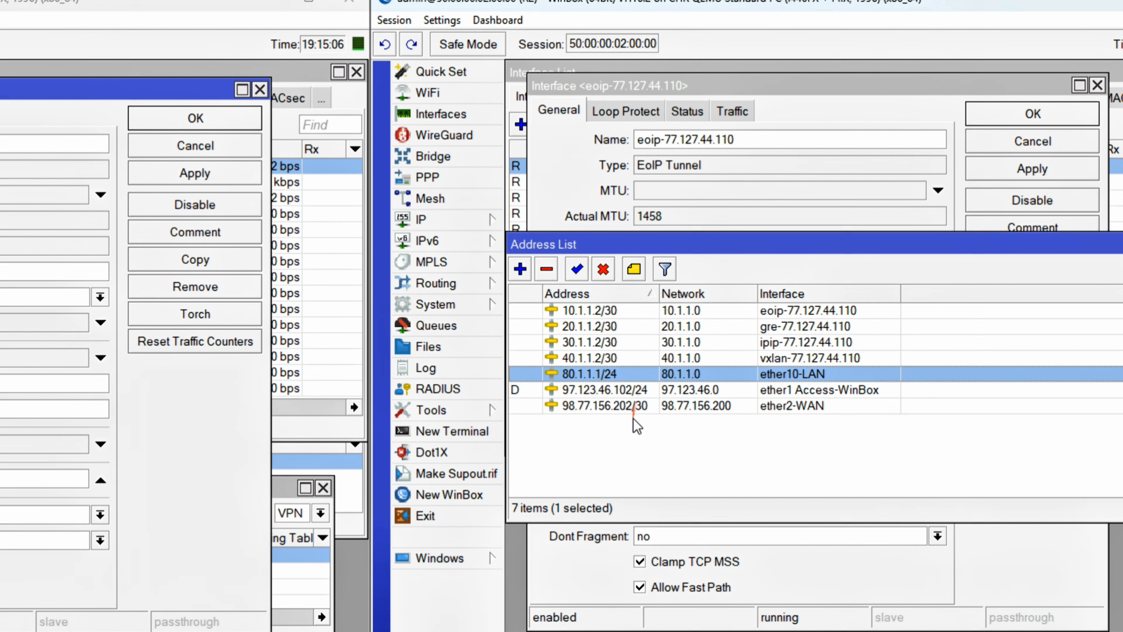
left_click_drag(642, 245, 655, 422)
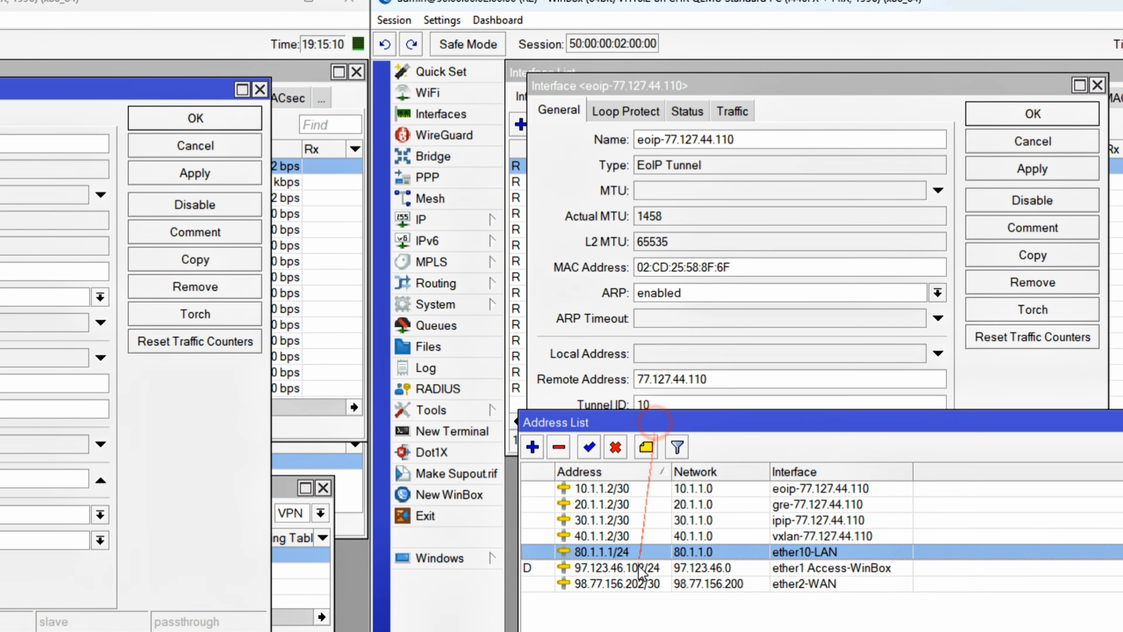
double_click(620, 583)
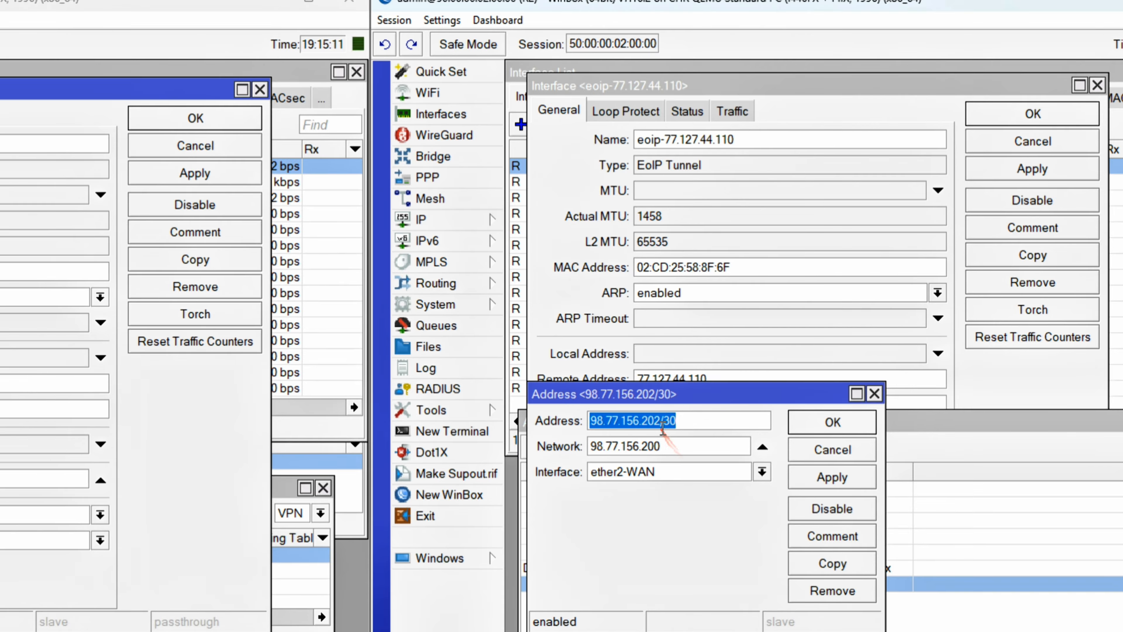
right_click(642, 421)
left_click(677, 451)
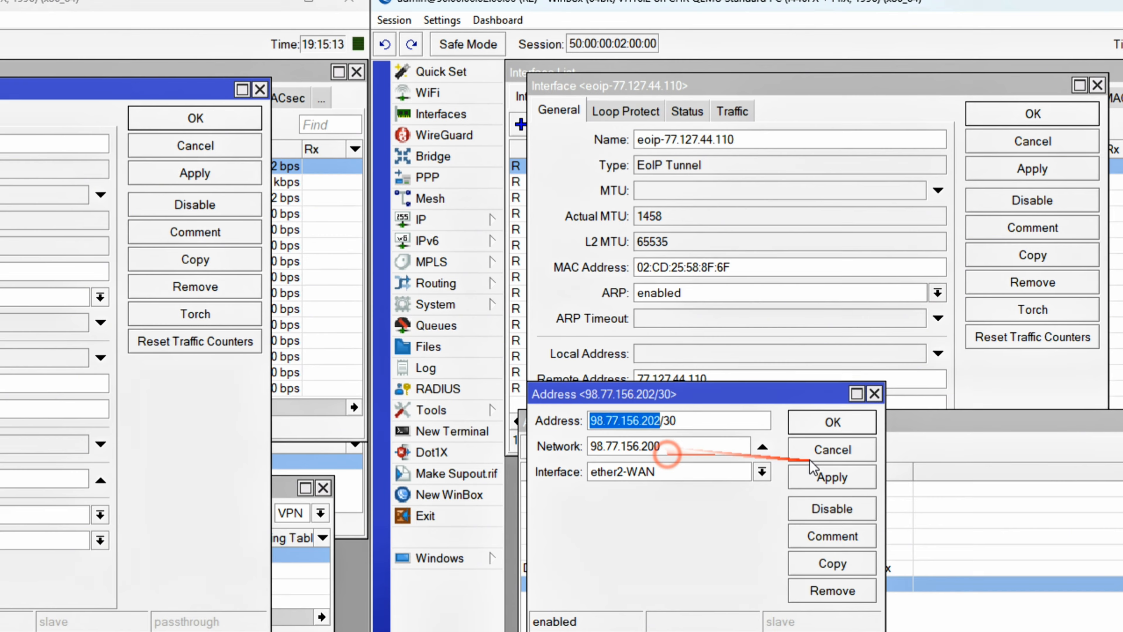
left_click(833, 450)
left_click(676, 353)
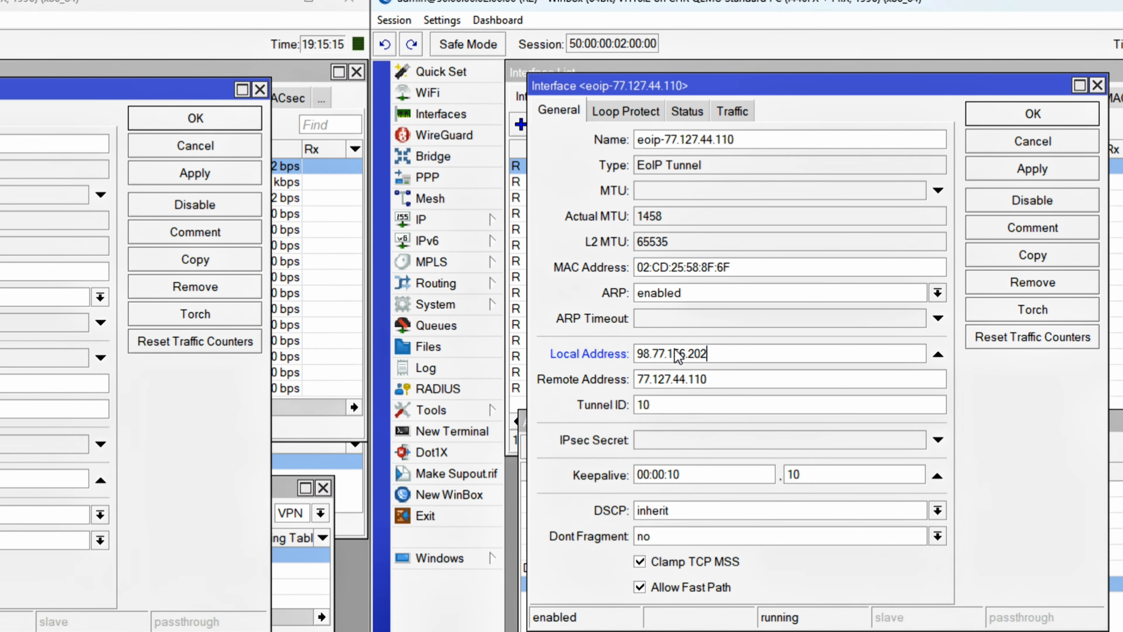
left_click(1033, 115)
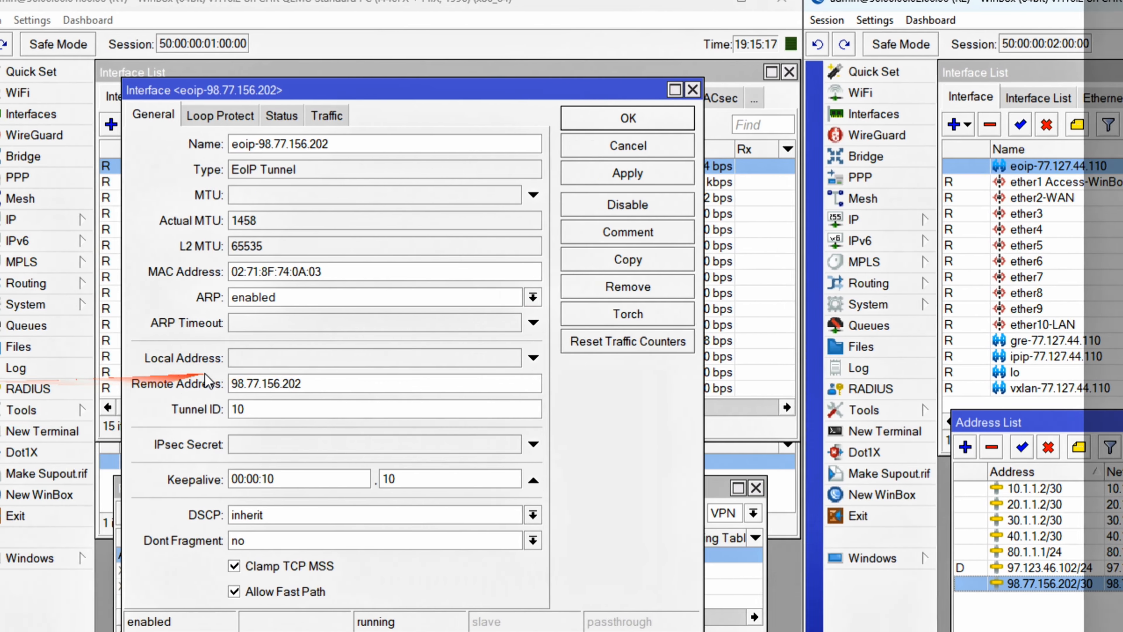
- Copy R1's ether2-WAN address 77.127.44.110 from its address list and set it as the local address of R1's EoIP tunnel
left_click(241, 358)
left_click(54, 220)
left_click(122, 244)
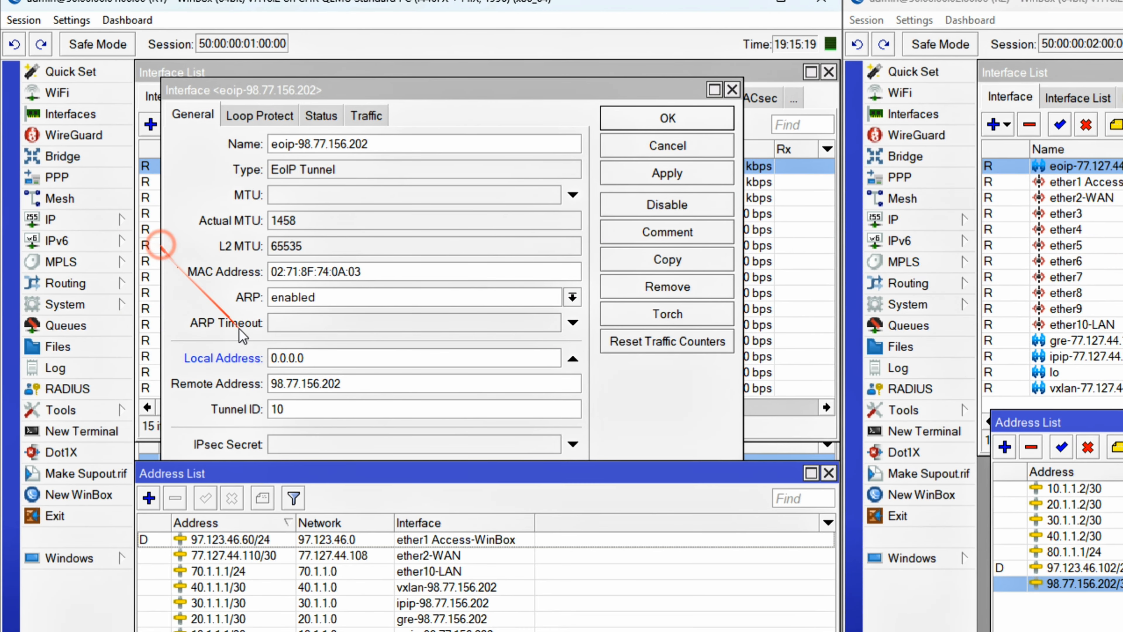
left_click(238, 587)
left_click(234, 540)
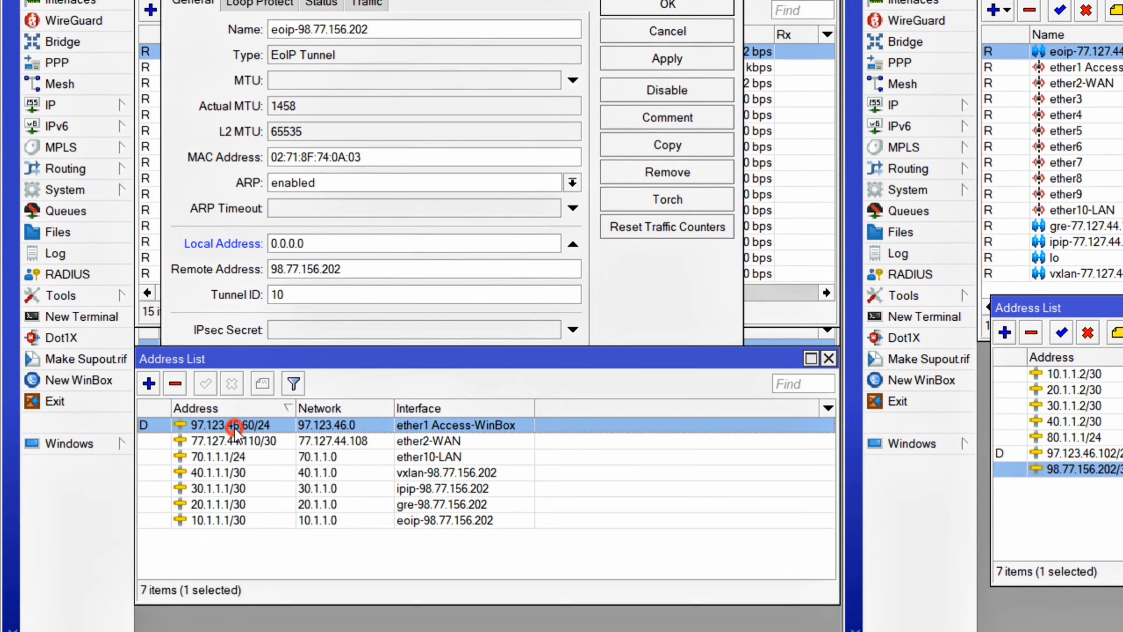
double_click(235, 440)
left_click_drag(320, 284, 362, 284)
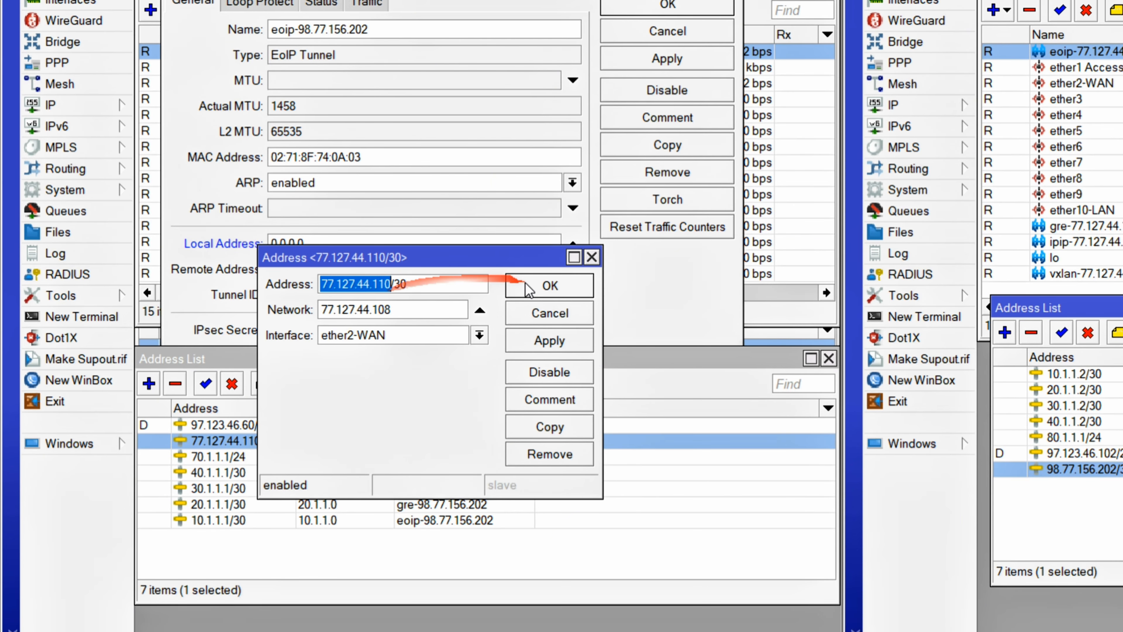
left_click(550, 286)
left_click(326, 244)
key("ctrl+a")
type("77.127.44.110")
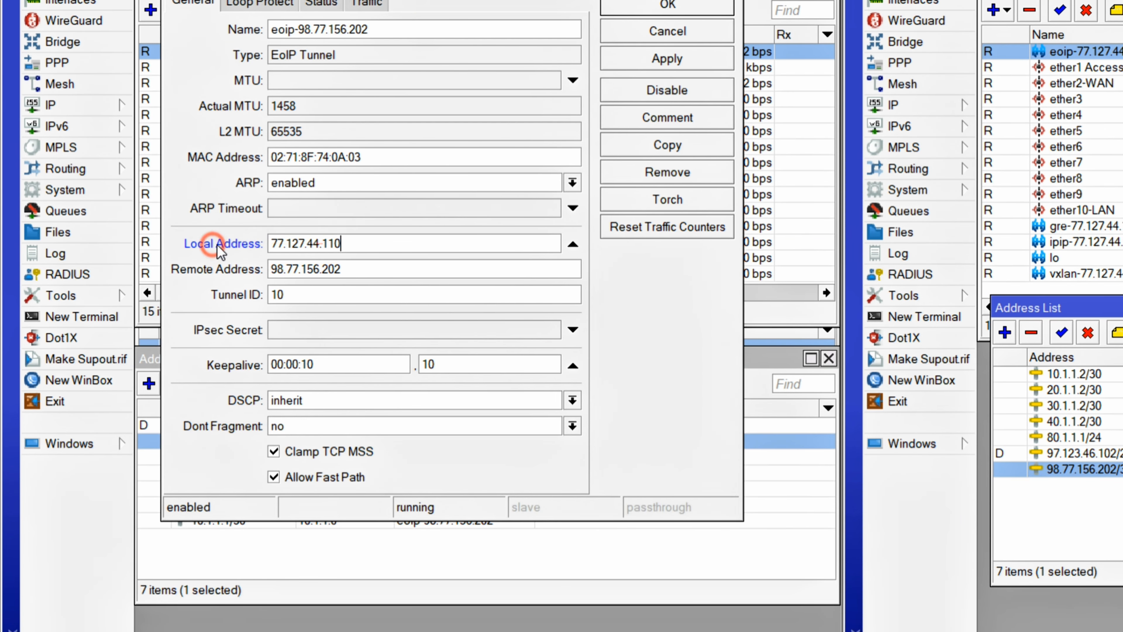
left_click(668, 4)
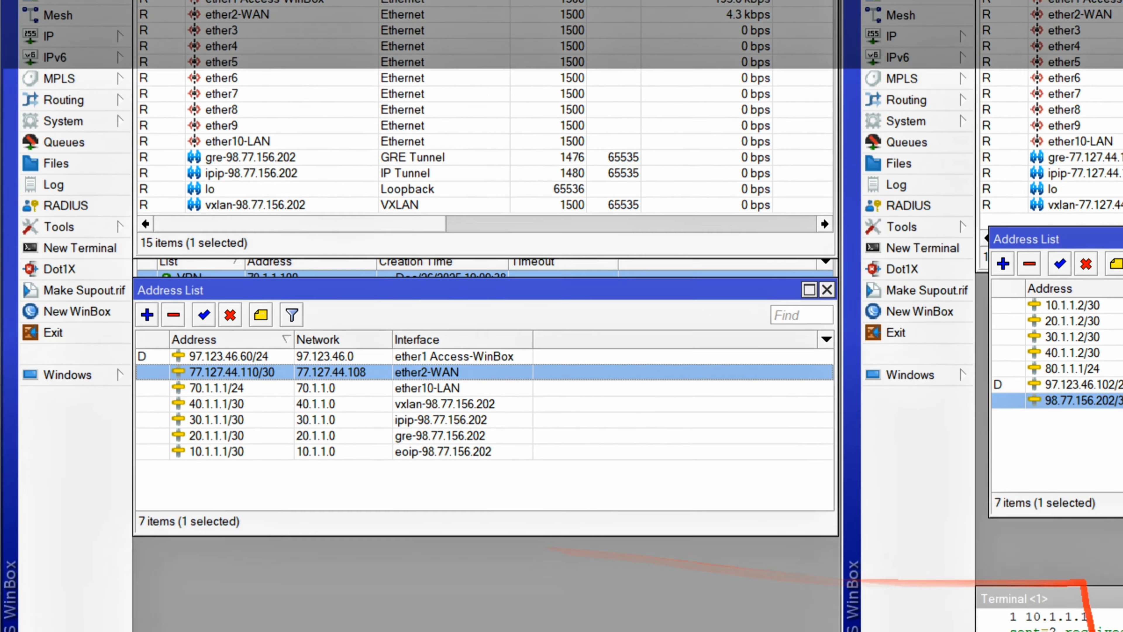
- Stop the continuous ping on PC-1, try the tracert command and look through the list of available VPCS commands
left_click(1027, 613)
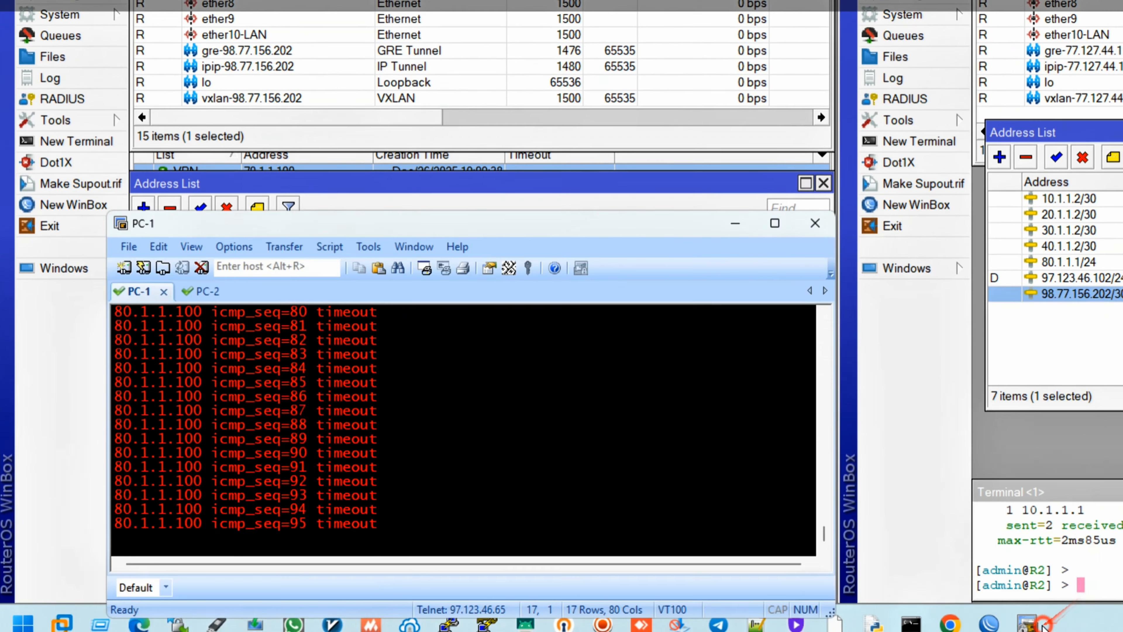
key("ctrl+c")
key("Return")
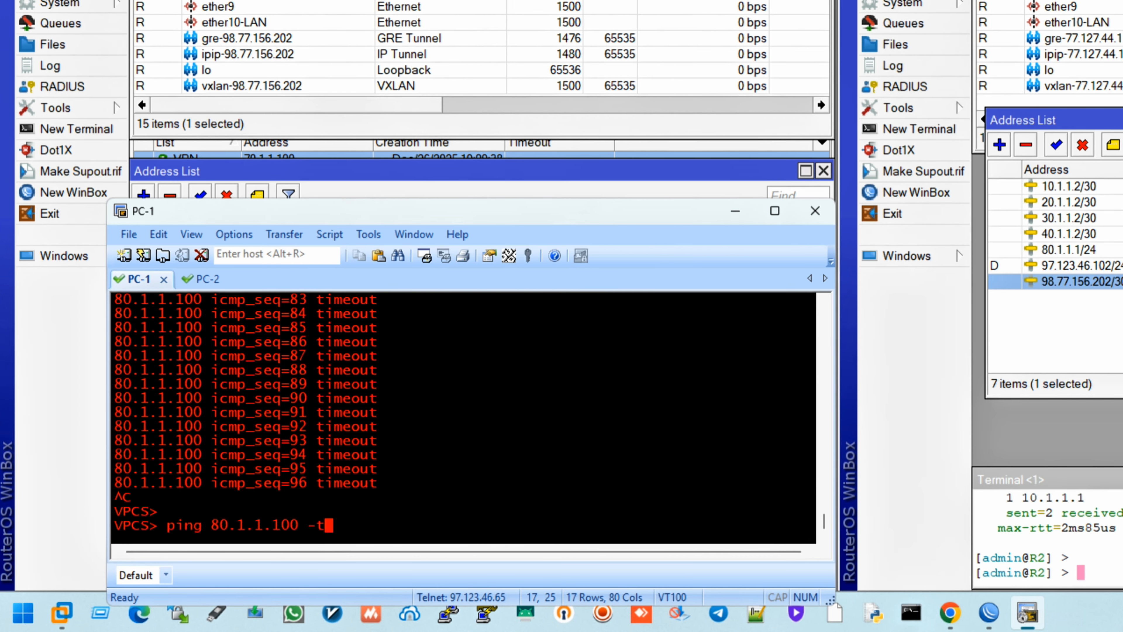
key("Return")
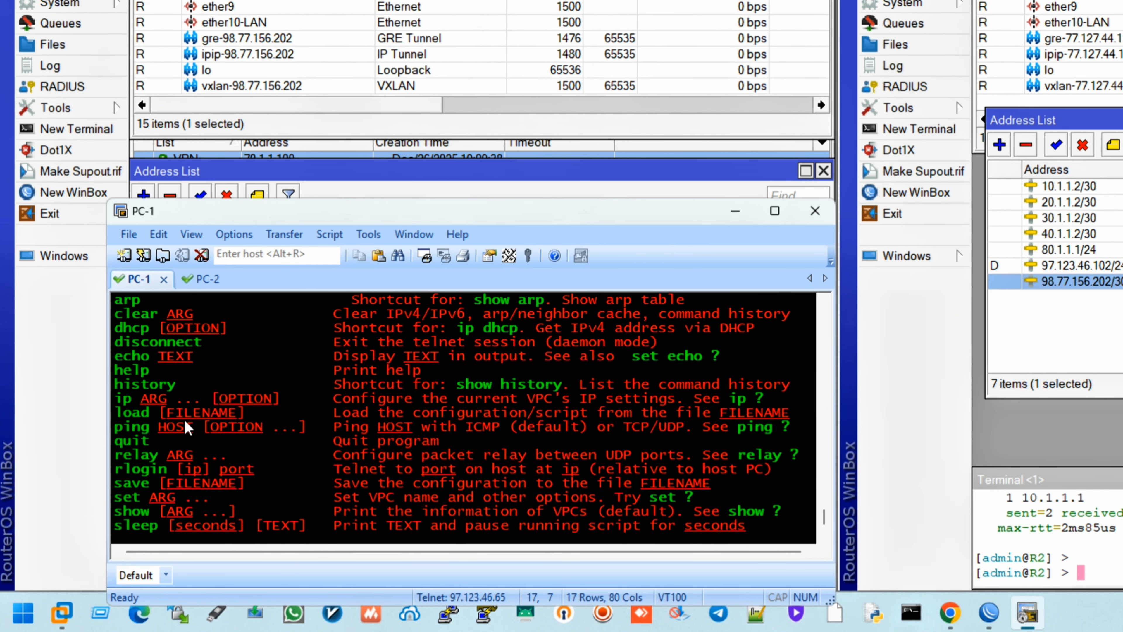
scroll(178, 418, "up", 1)
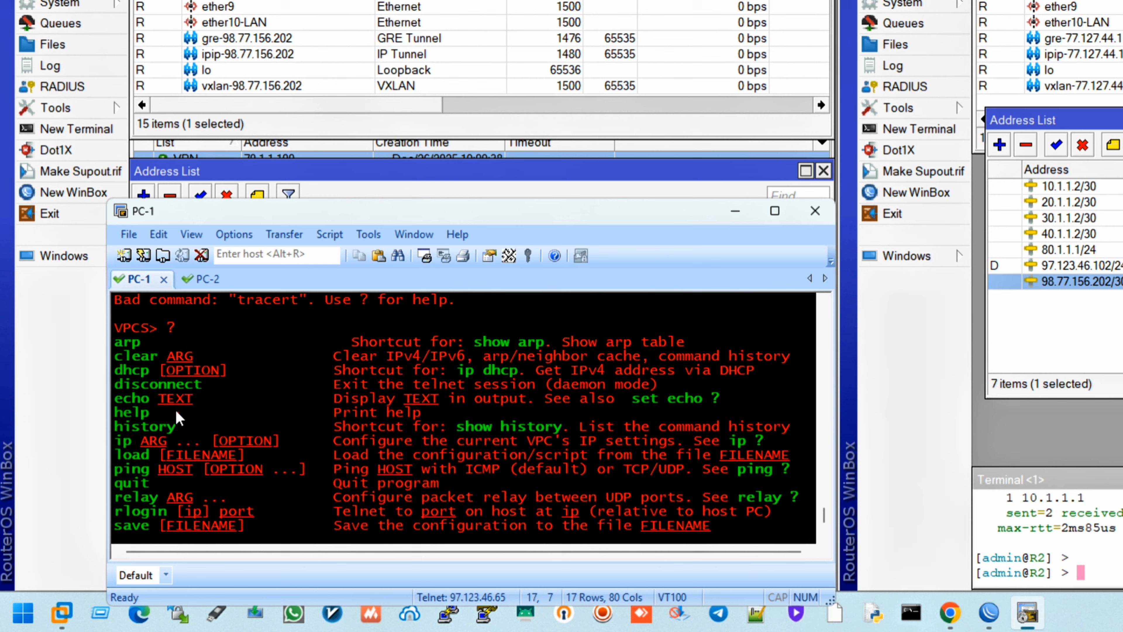
scroll(141, 456, "down", 1)
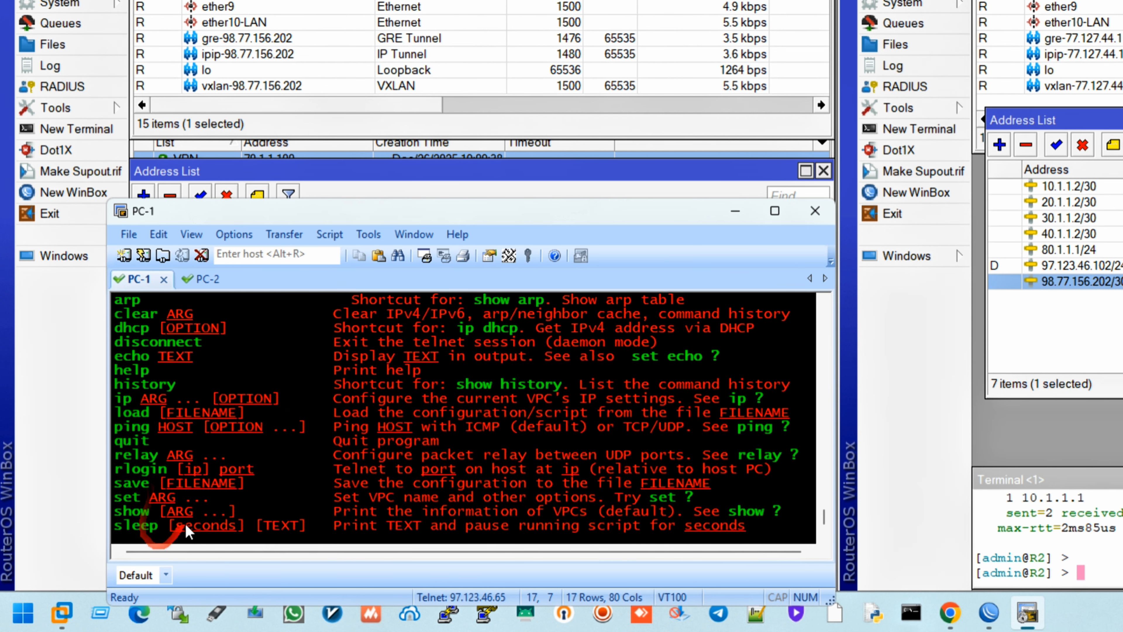
scroll(185, 531, "down", 1)
left_click(815, 211)
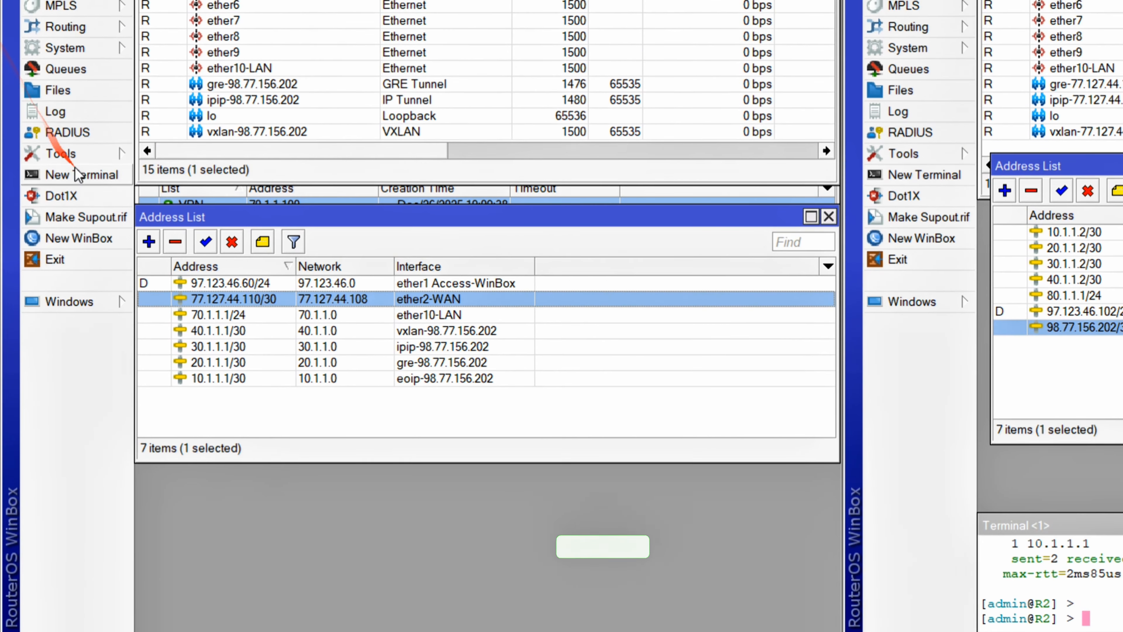
- Run a traceroute from R1 to 80.1.1.100 through the eoip-98.77.156.202 interface
left_click(60, 114)
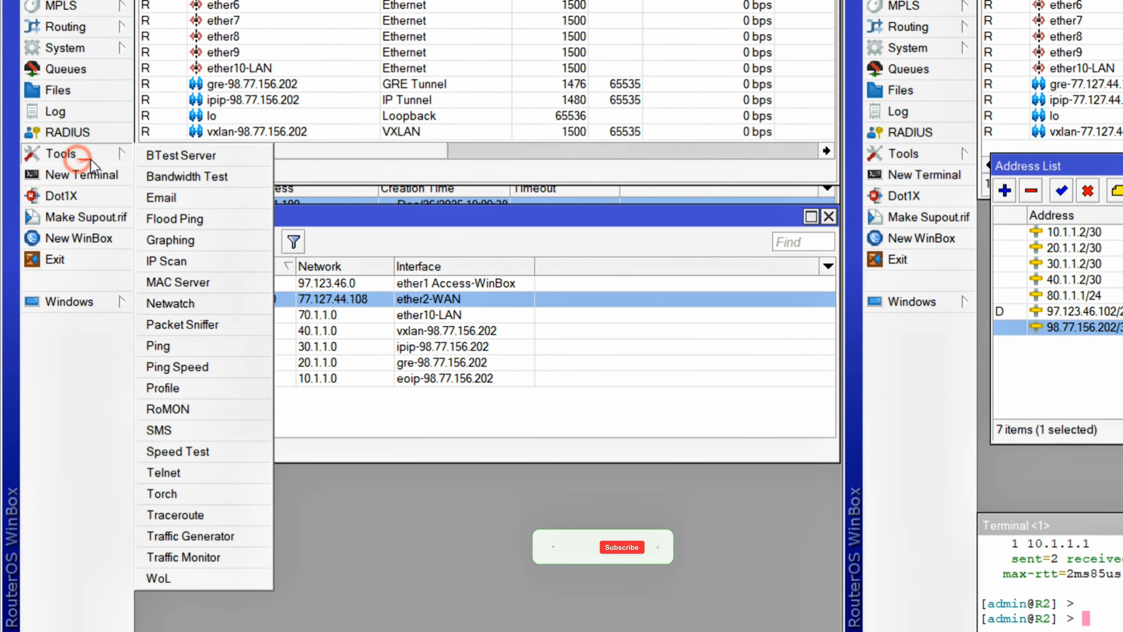
left_click(206, 515)
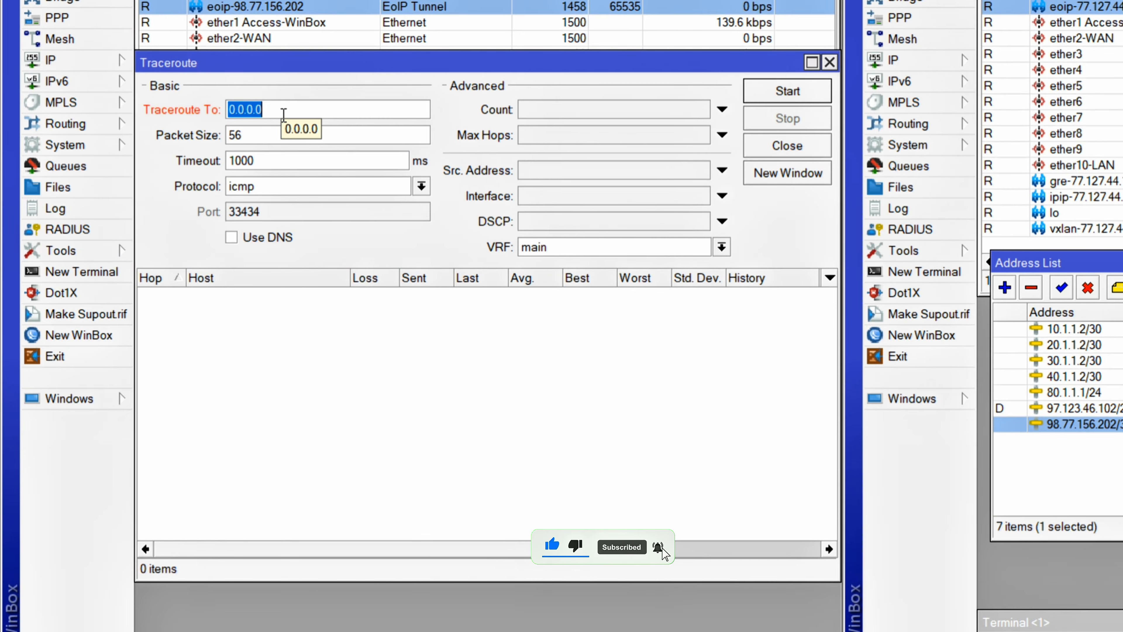
type("80")
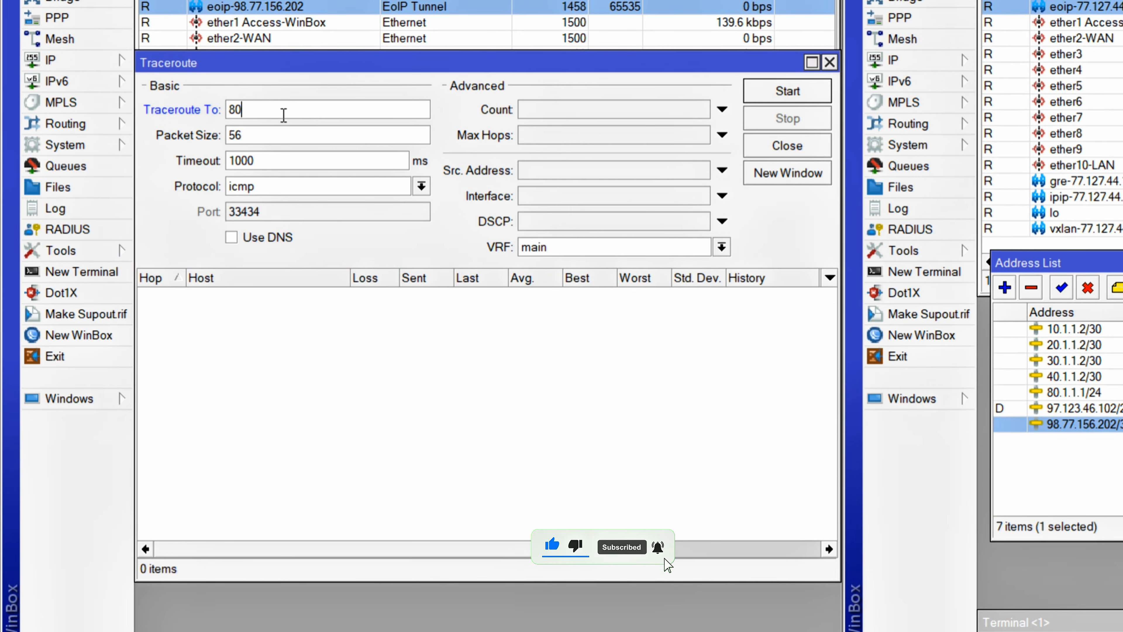
type(".1.1.100")
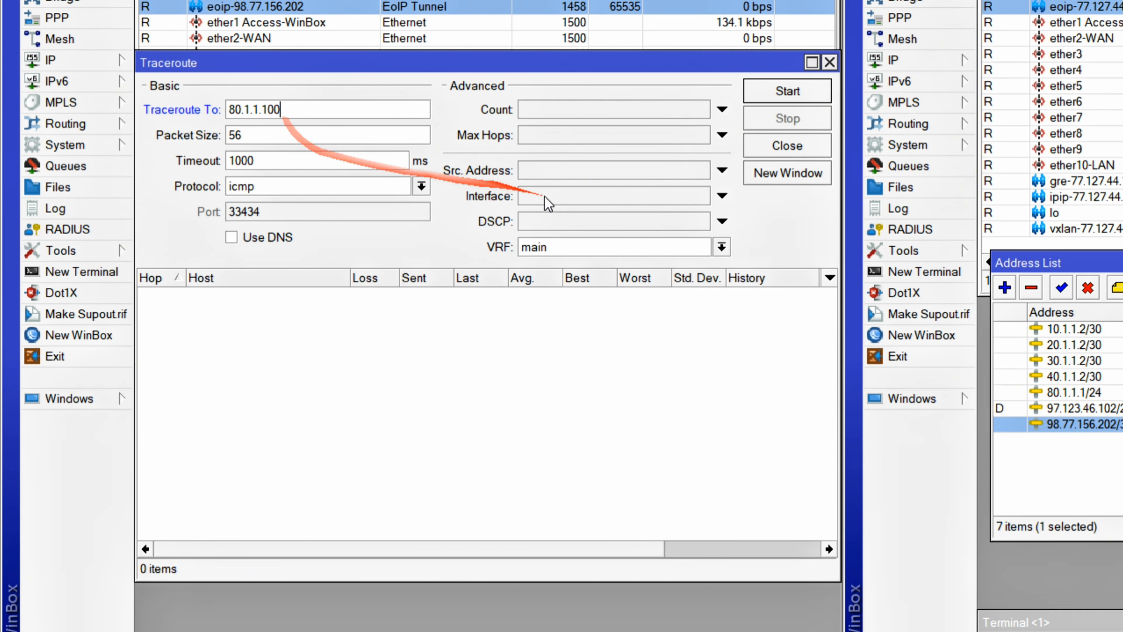
left_click(585, 195)
left_click(589, 215)
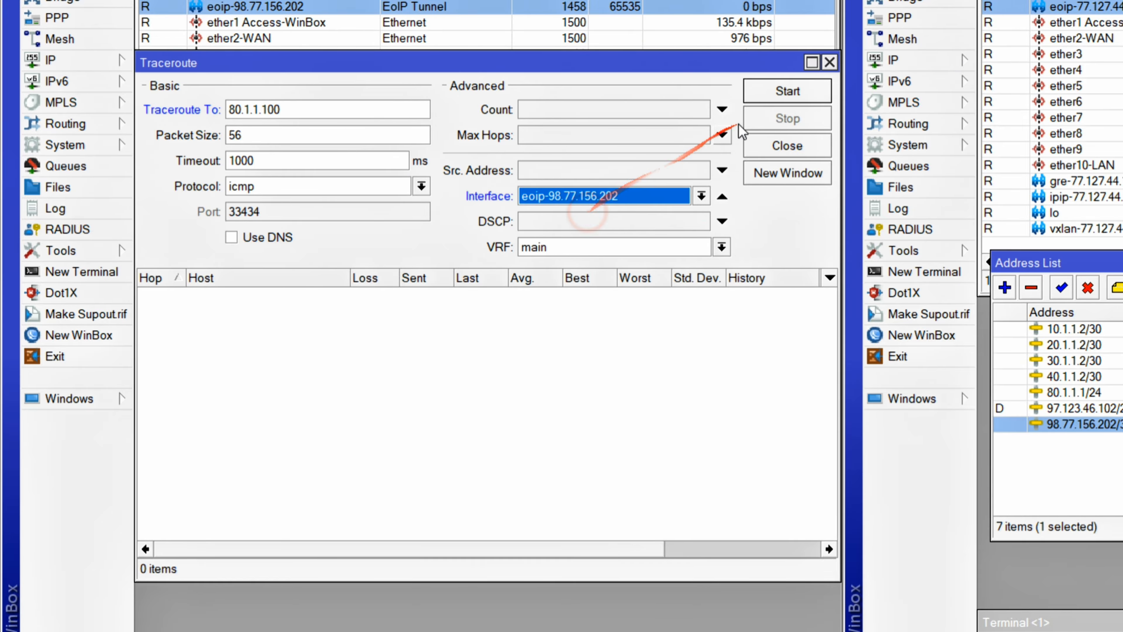
left_click(788, 92)
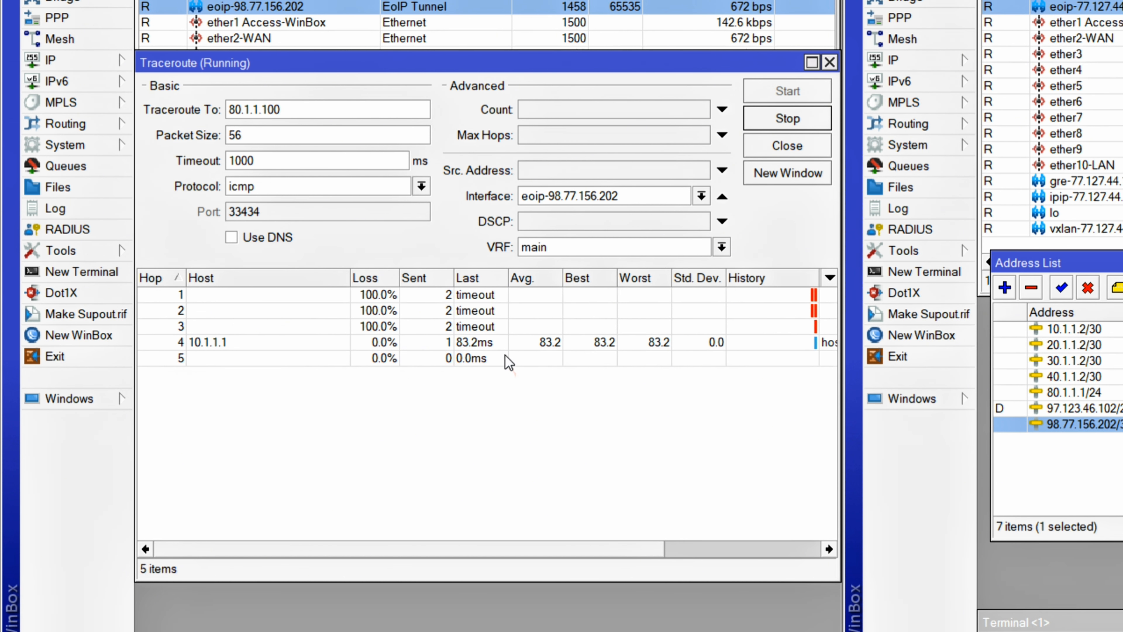
left_click(830, 63)
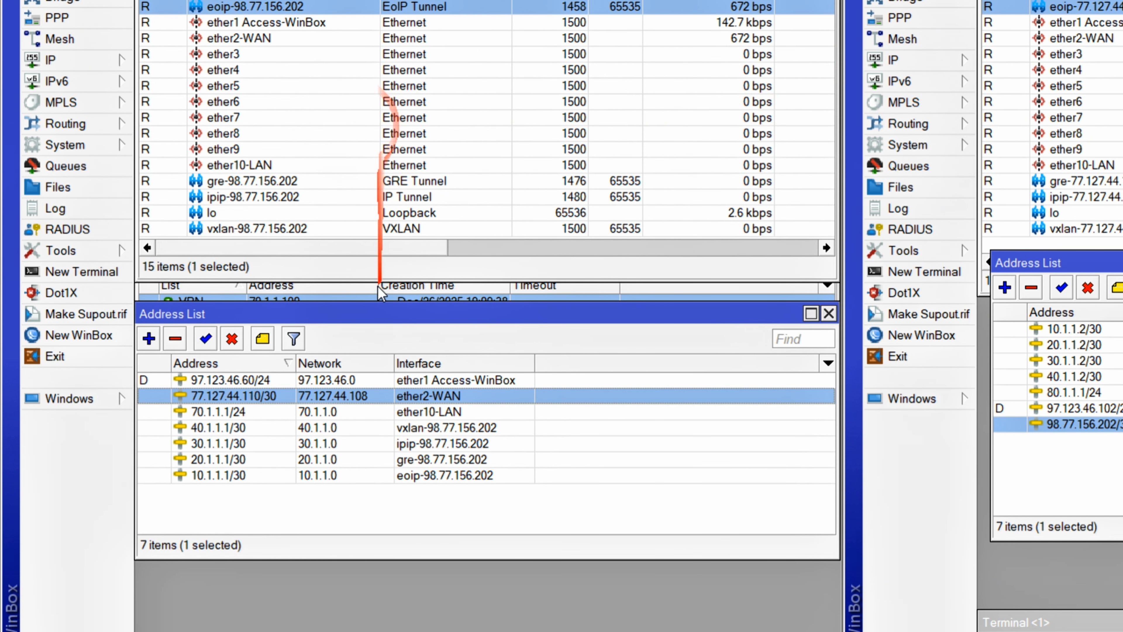
left_click(407, 484)
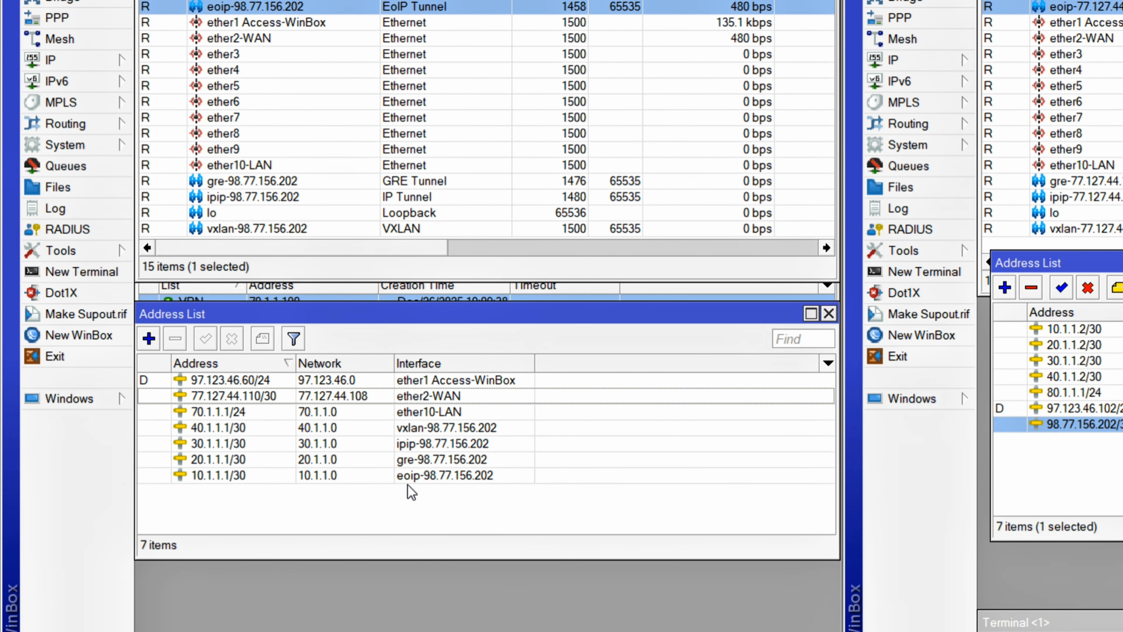
key("ctrl+a")
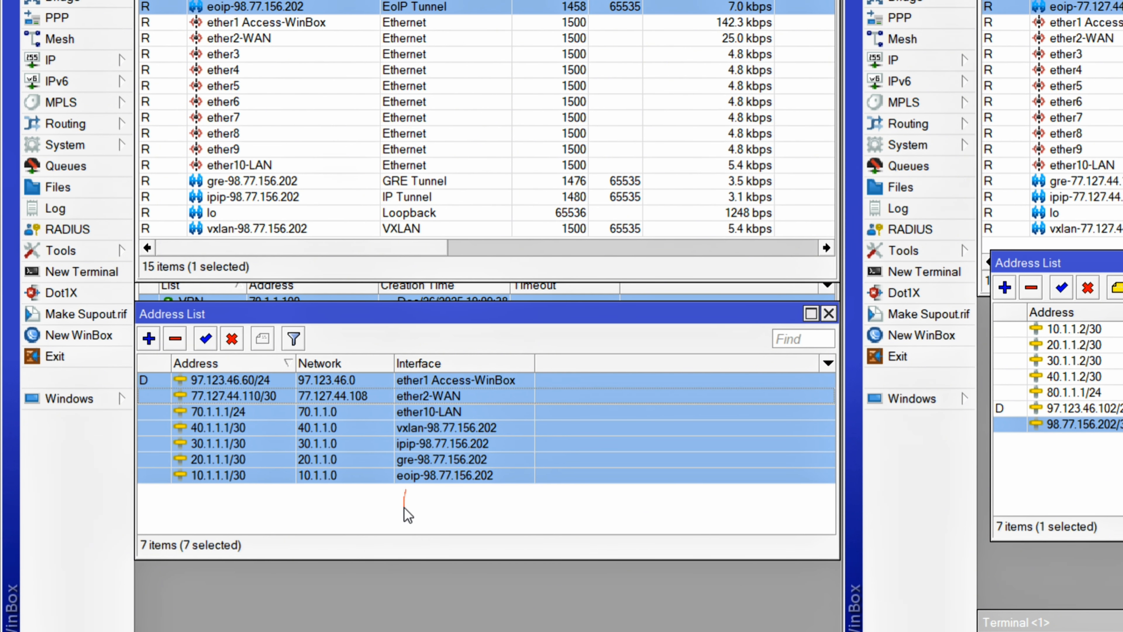
left_click(404, 508)
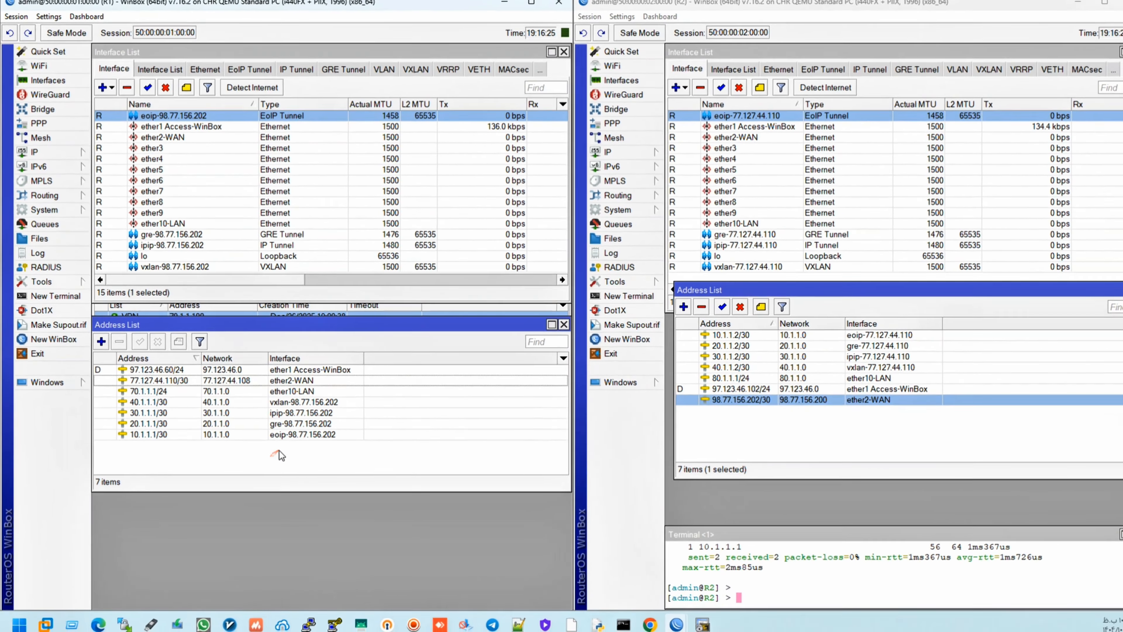
- Switch to the EVE topology page in Chrome and bookmark it in the Bookmarks bar
key("alt+Tab")
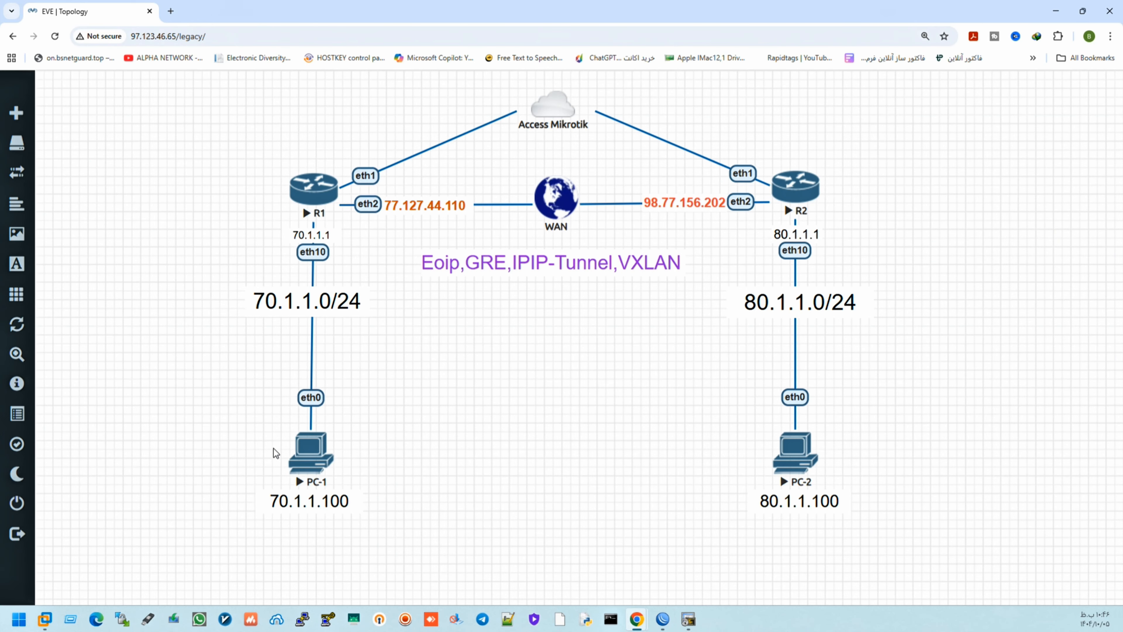
left_click_drag(265, 448, 652, 419)
key("ctrl+d")
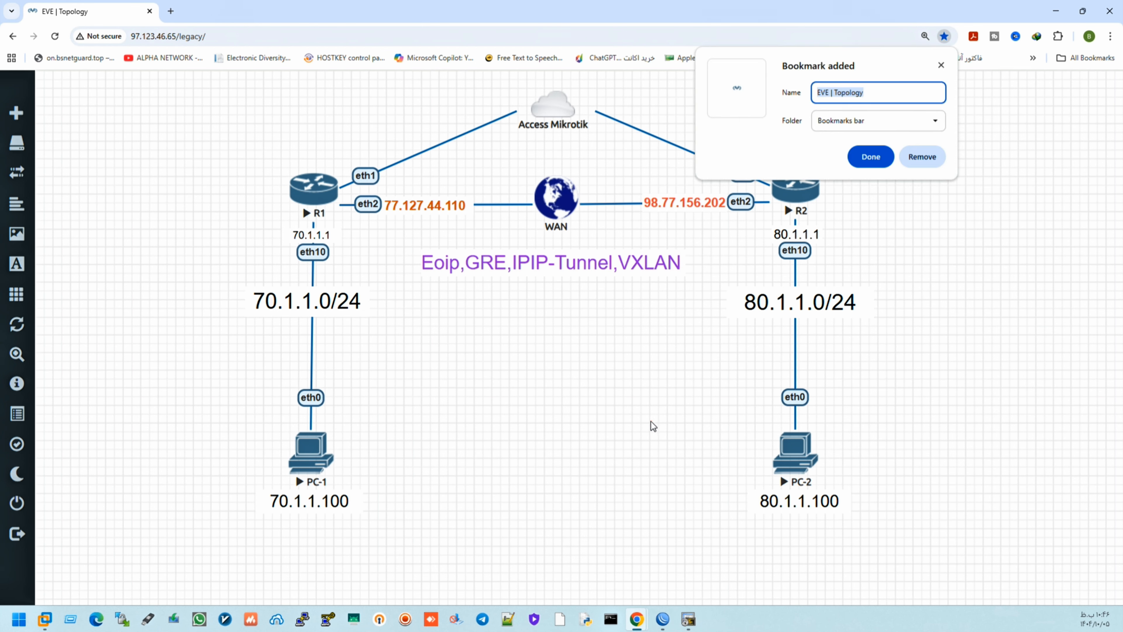